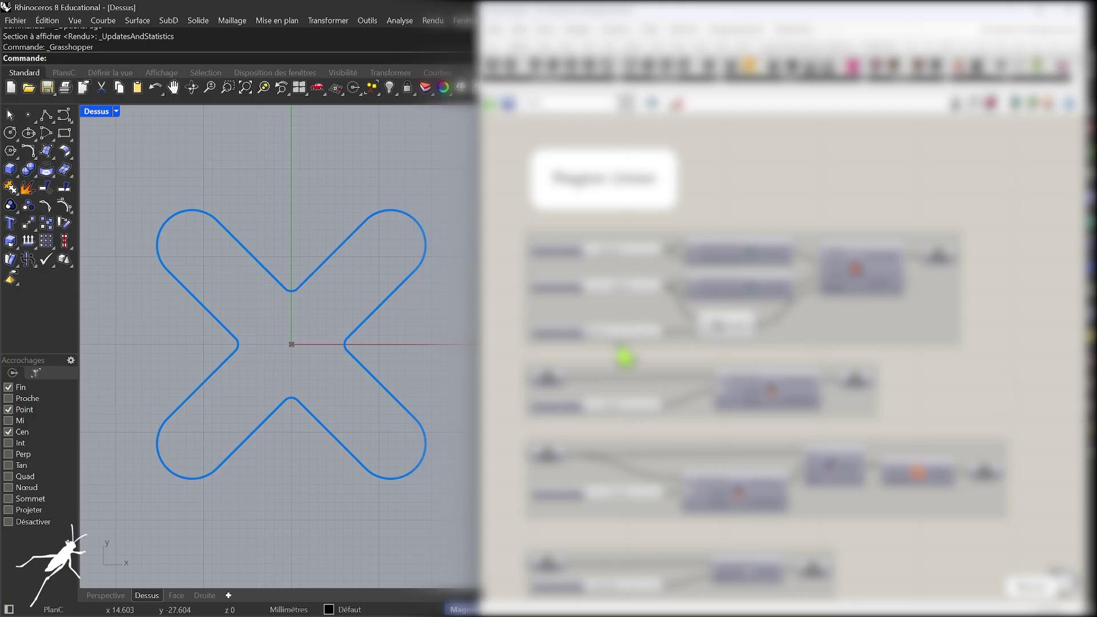
Test the finished Region Union definition by varying its sliders, and set the third group's slider to 90.
mouse_move(621, 289)
left_mouse_down()
mouse_move(605, 297)
mouse_move(619, 296)
left_mouse_up()
left_click_drag(594, 342, 608, 343)
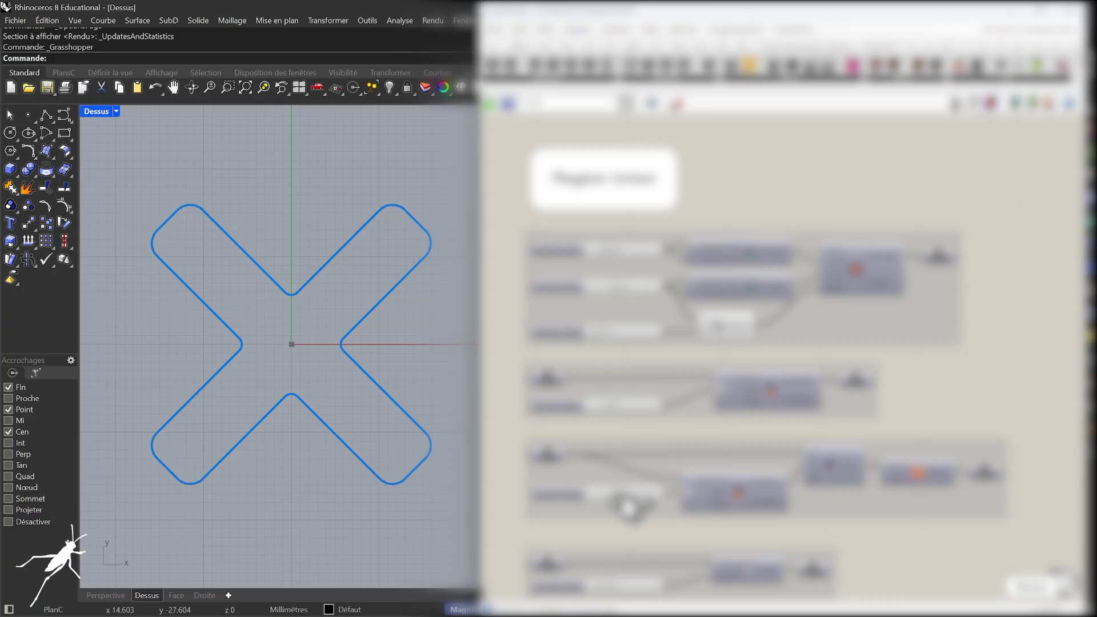
mouse_move(629, 508)
left_mouse_down()
mouse_move(619, 509)
mouse_move(640, 503)
mouse_move(629, 497)
mouse_move(626, 509)
left_mouse_up()
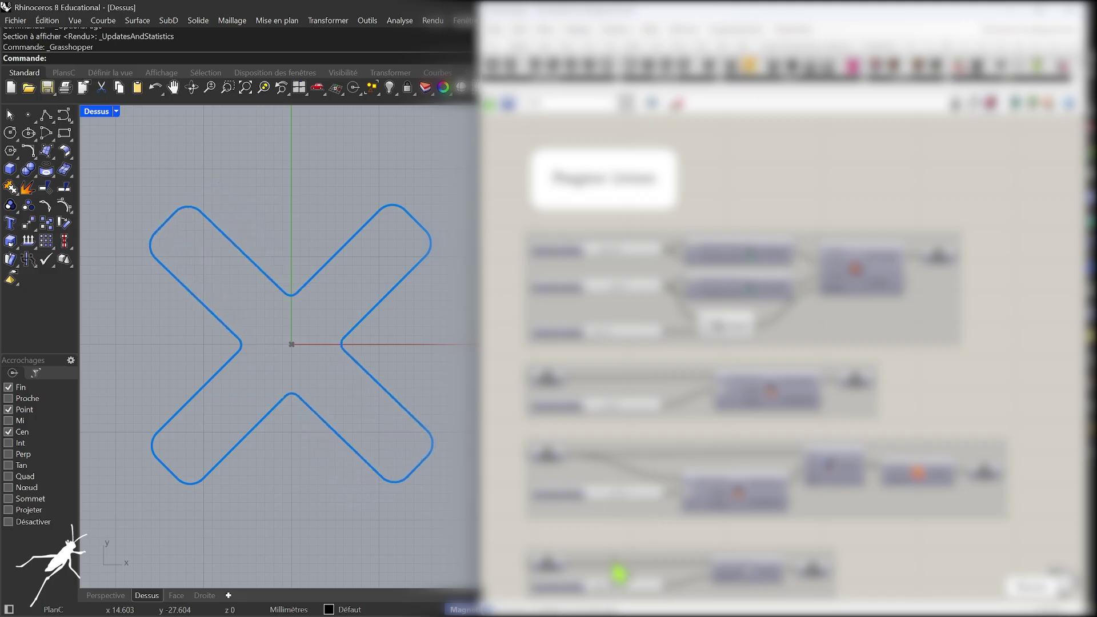
mouse_move(602, 591)
left_mouse_down()
mouse_move(641, 591)
mouse_move(597, 588)
mouse_move(626, 589)
mouse_move(605, 583)
left_mouse_up()
left_click(616, 492)
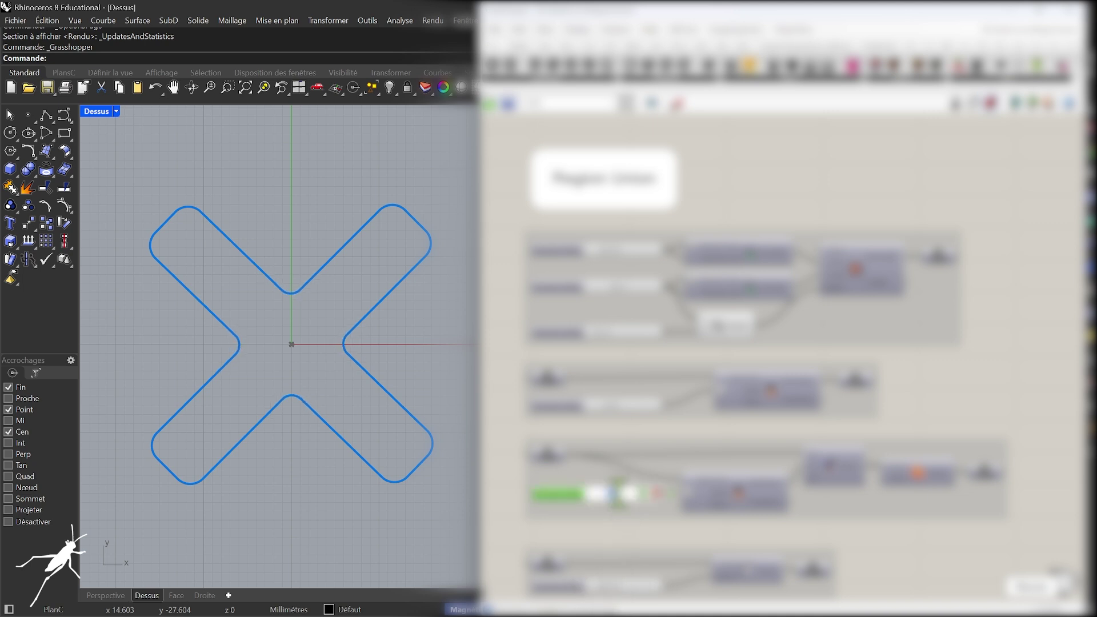
type("90")
key("Return")
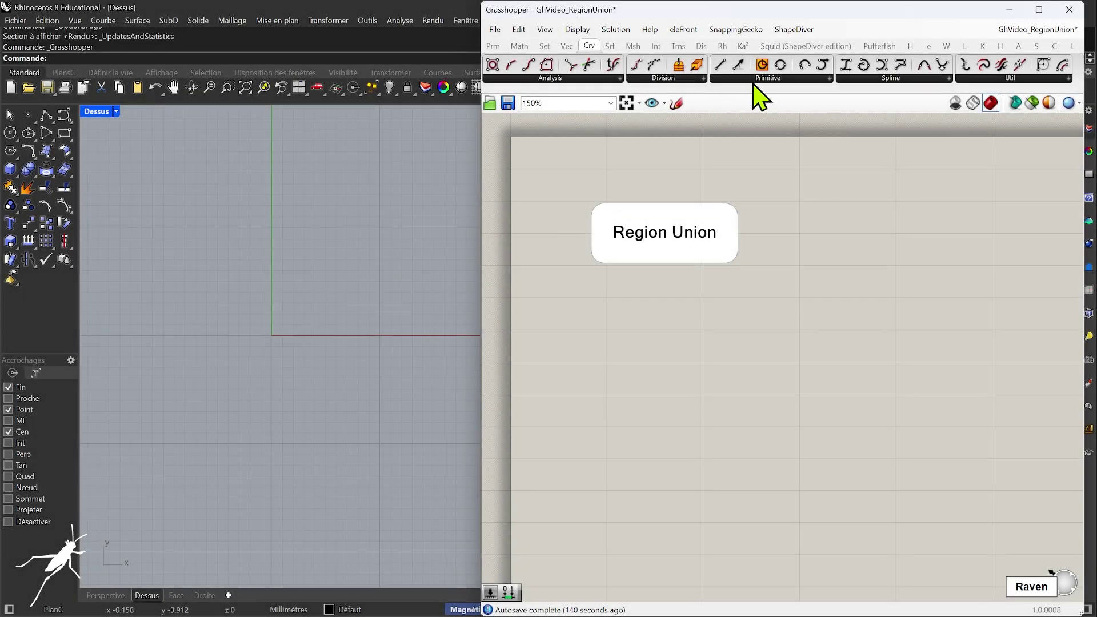
Place a Rectangle component on the empty canvas to the lower right of the Region Union title.
left_click(766, 80)
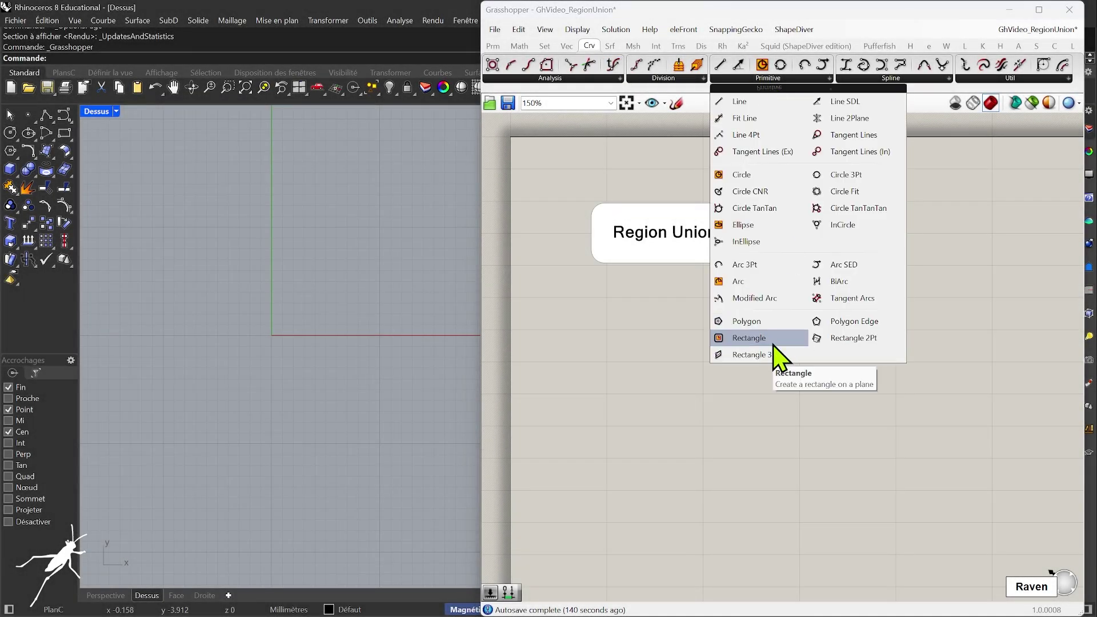
mouse_move(778, 355)
left_mouse_down()
mouse_move(783, 343)
mouse_move(846, 401)
mouse_move(889, 366)
left_mouse_up()
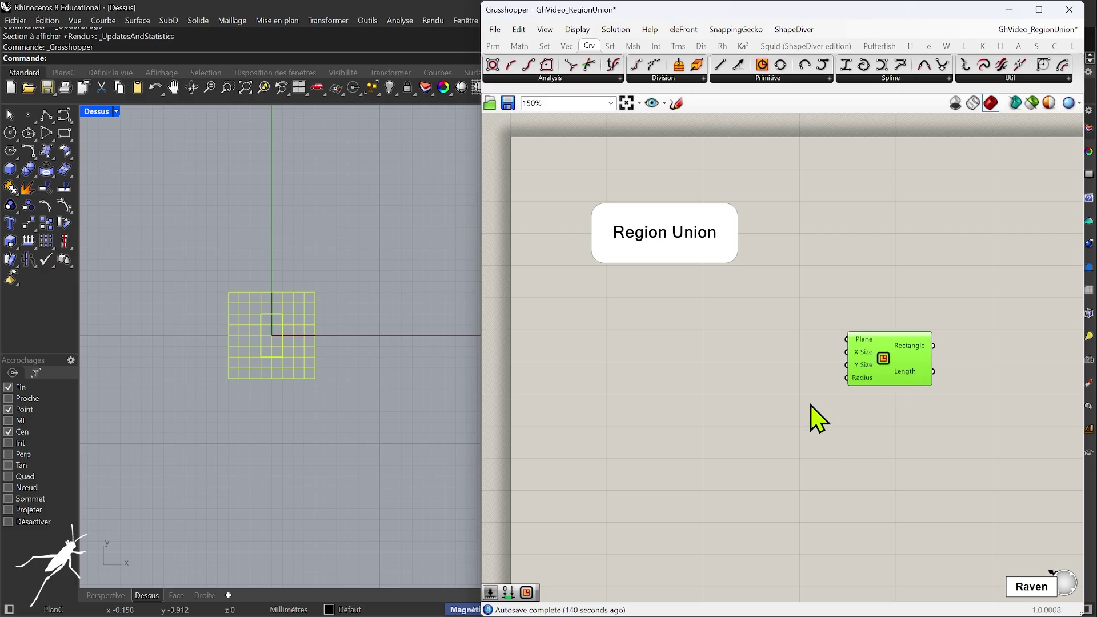
left_click(810, 405)
left_click(880, 378)
mouse_move(862, 360)
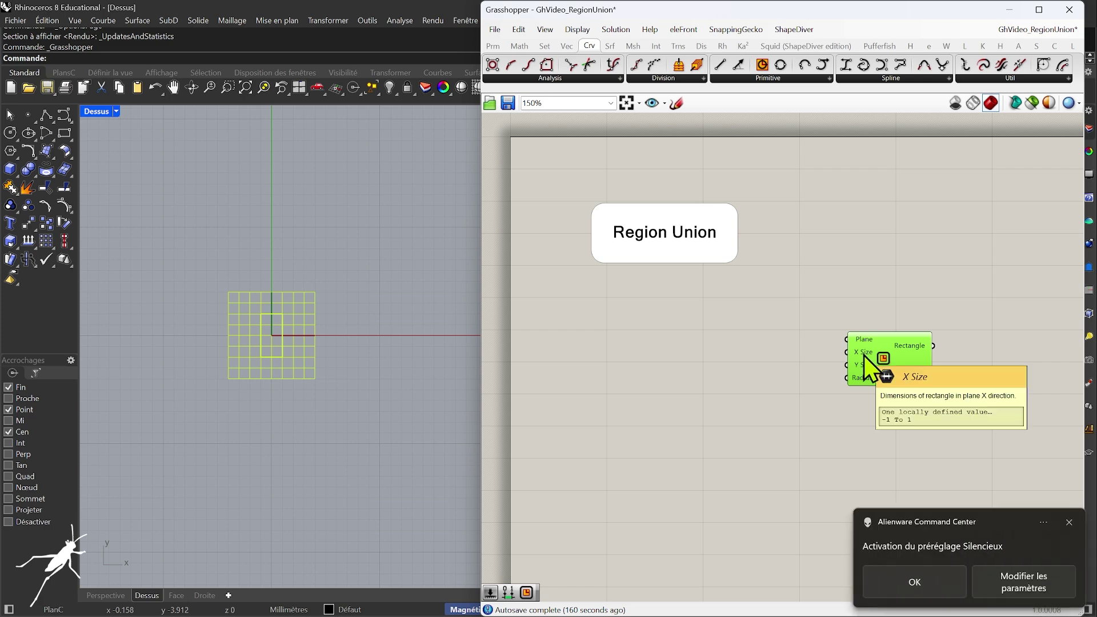
left_click(1068, 521)
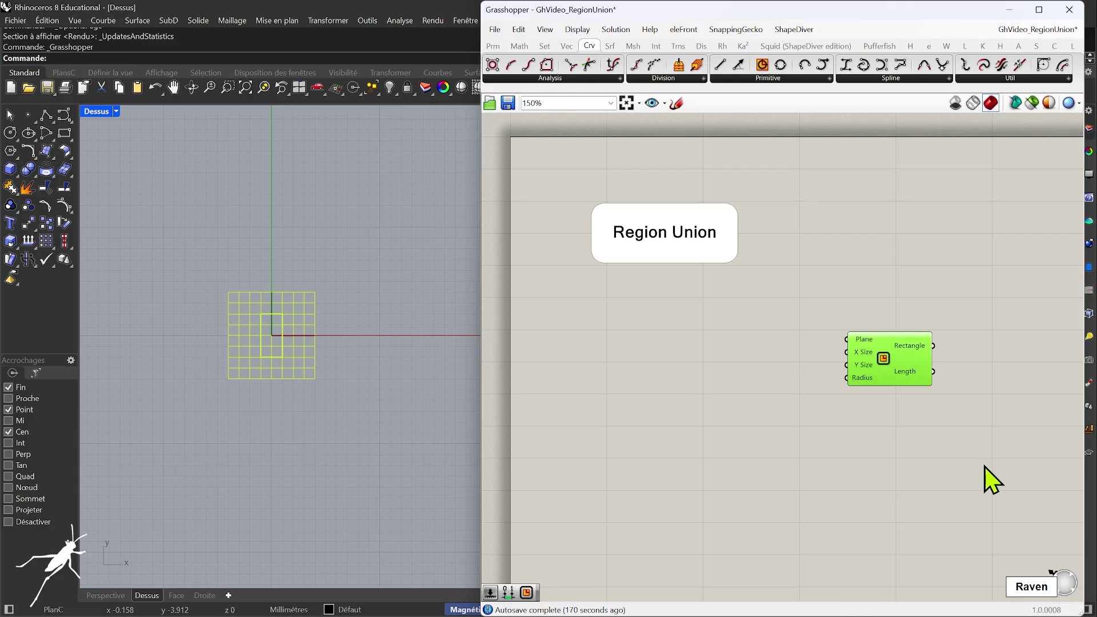
Add a Construct Domain component before the Rectangle component and connect its Domain output to X Size.
left_click(520, 46)
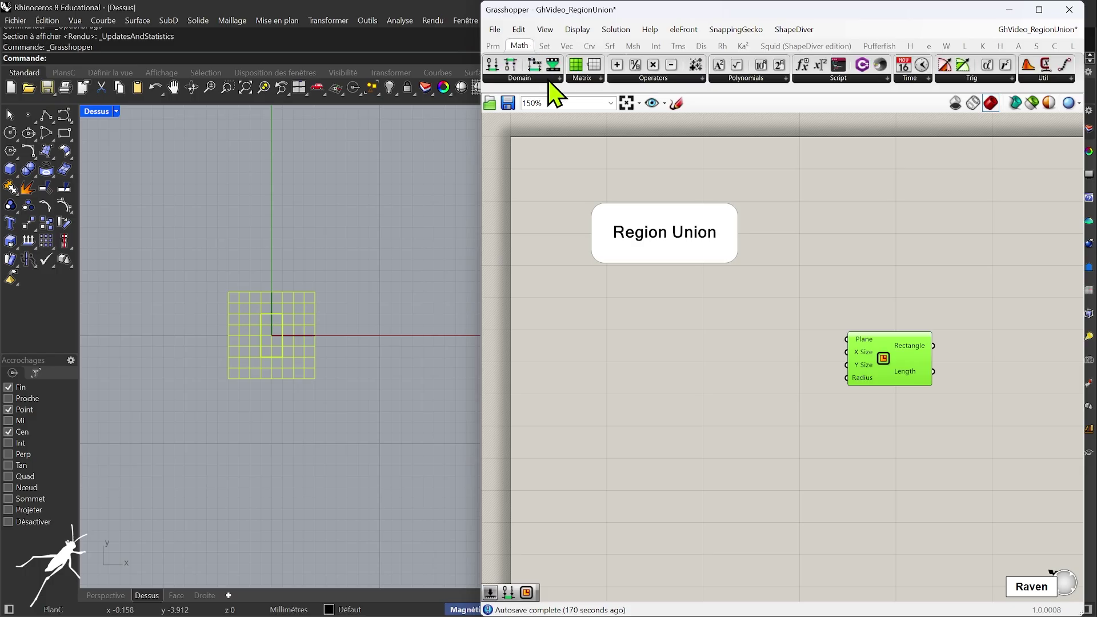
left_click(547, 80)
left_click_drag(532, 104, 846, 352)
left_click_drag(759, 362, 782, 353)
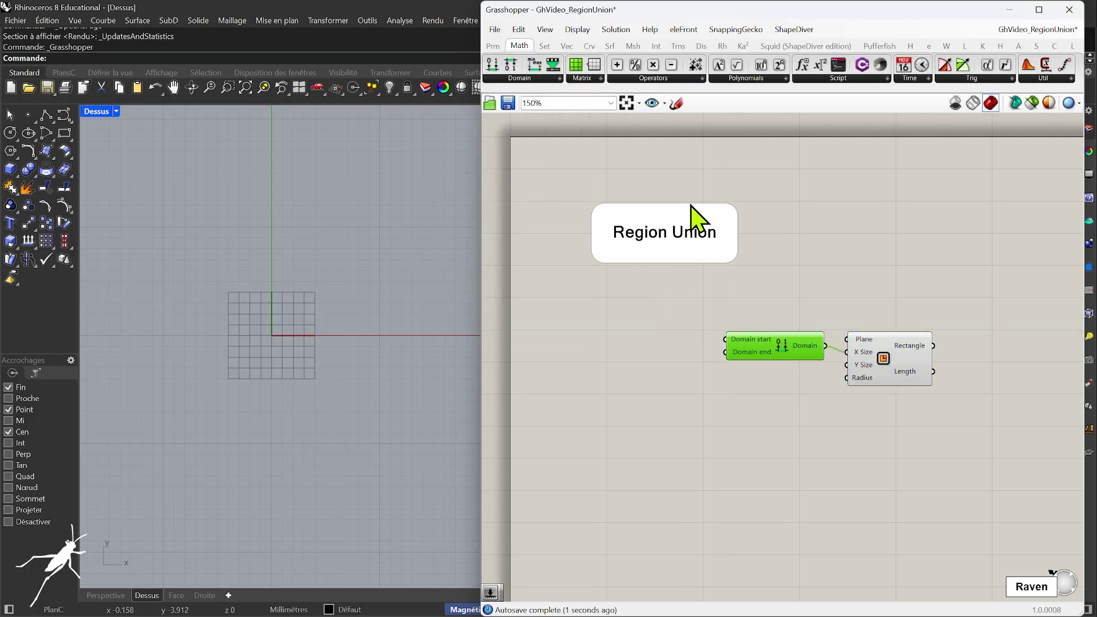
Create a number slider ranging from 0 to 25.0 before the Construct Domain component.
double_click(638, 348)
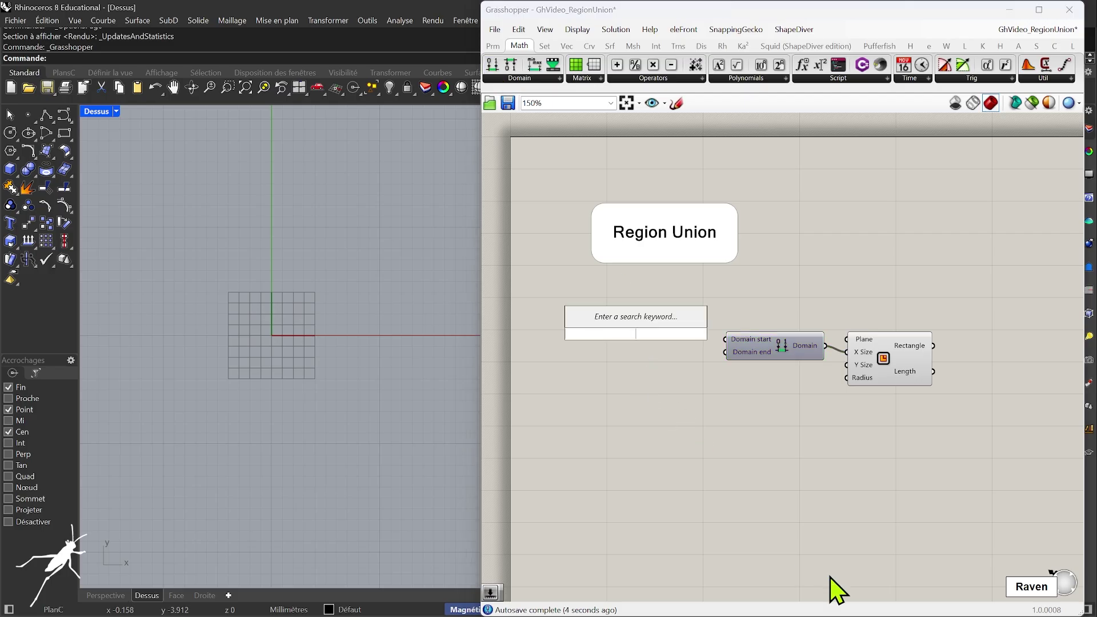
type("0<")
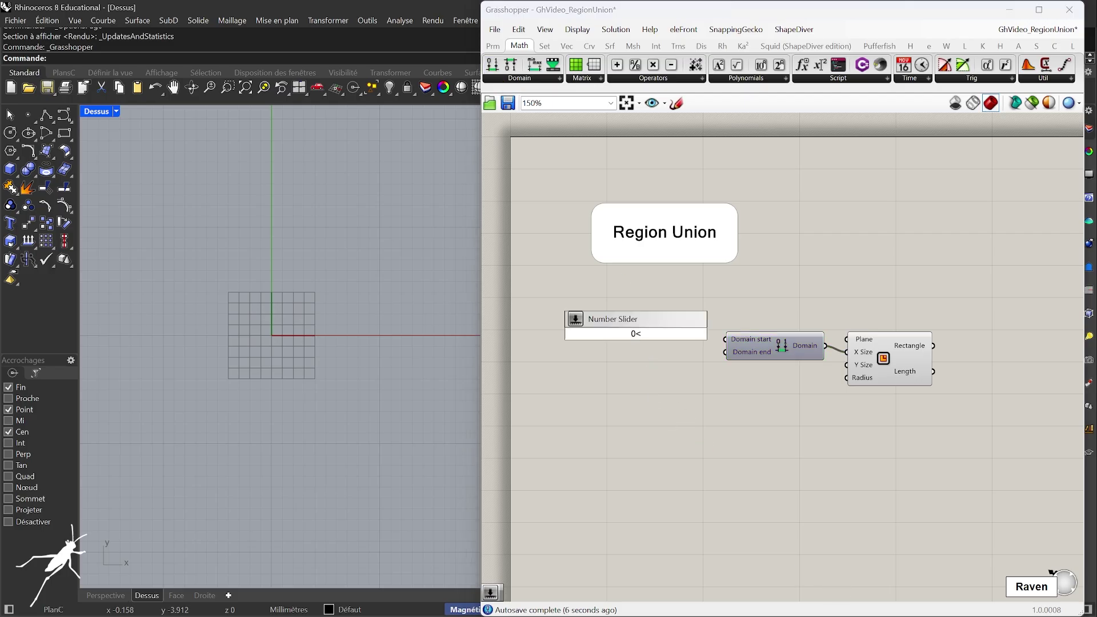
type("25.0")
key("Return")
left_click(608, 340)
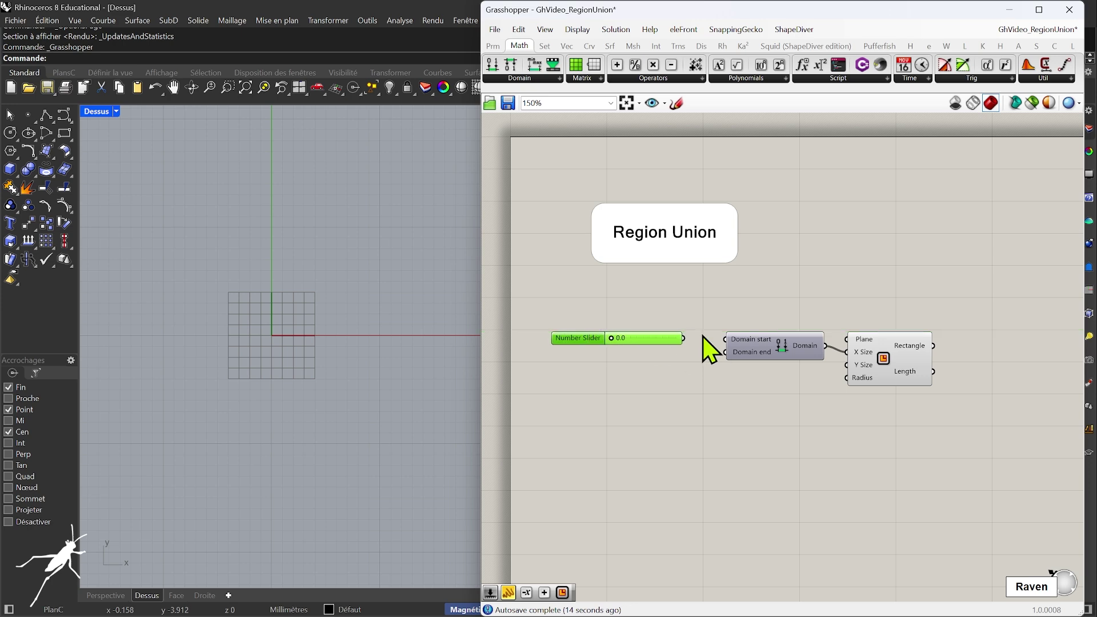
Connect the slider to both Domain start and Domain end and set its value to 6.1.
left_click_drag(683, 336, 724, 352)
left_click_drag(594, 343, 639, 343)
scroll(641, 345, "up", 3)
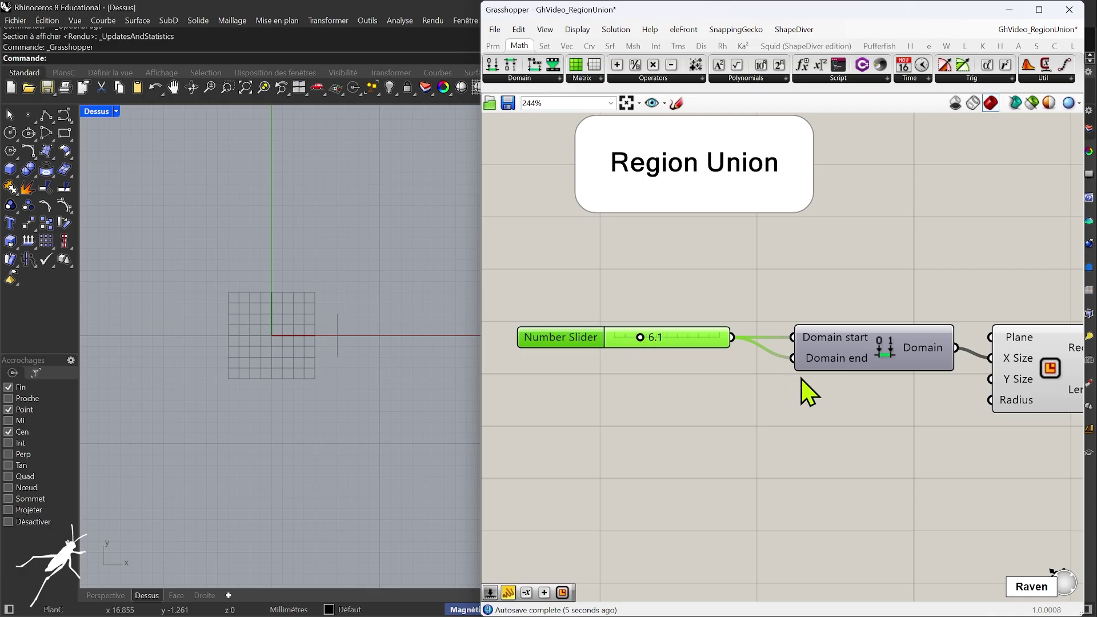
scroll(802, 383, "down", 3)
mouse_move(890, 361)
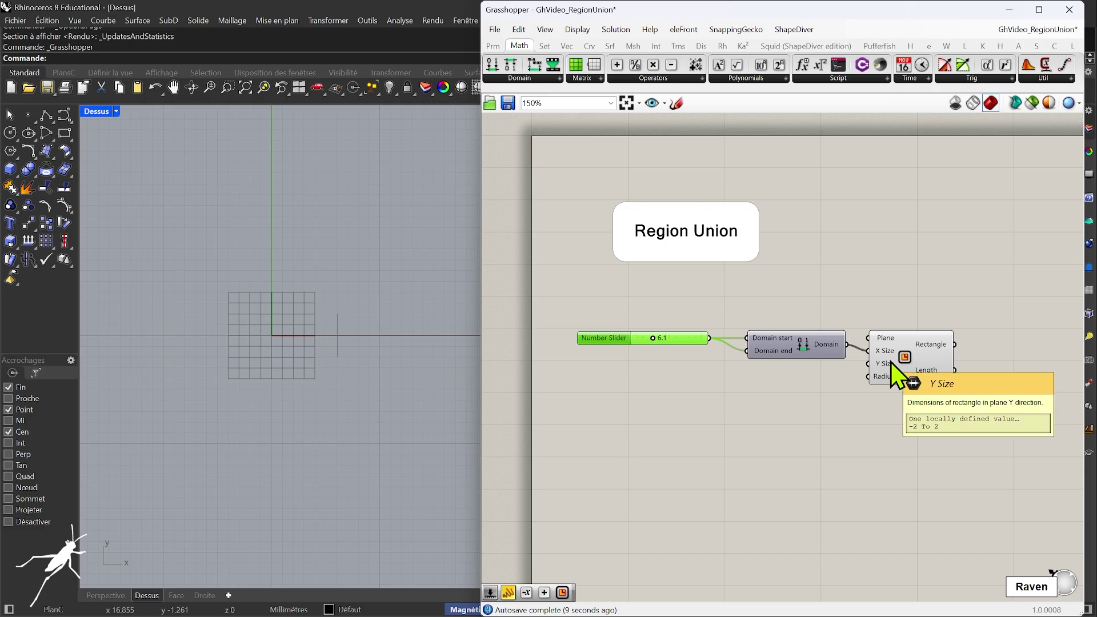
left_click(909, 366)
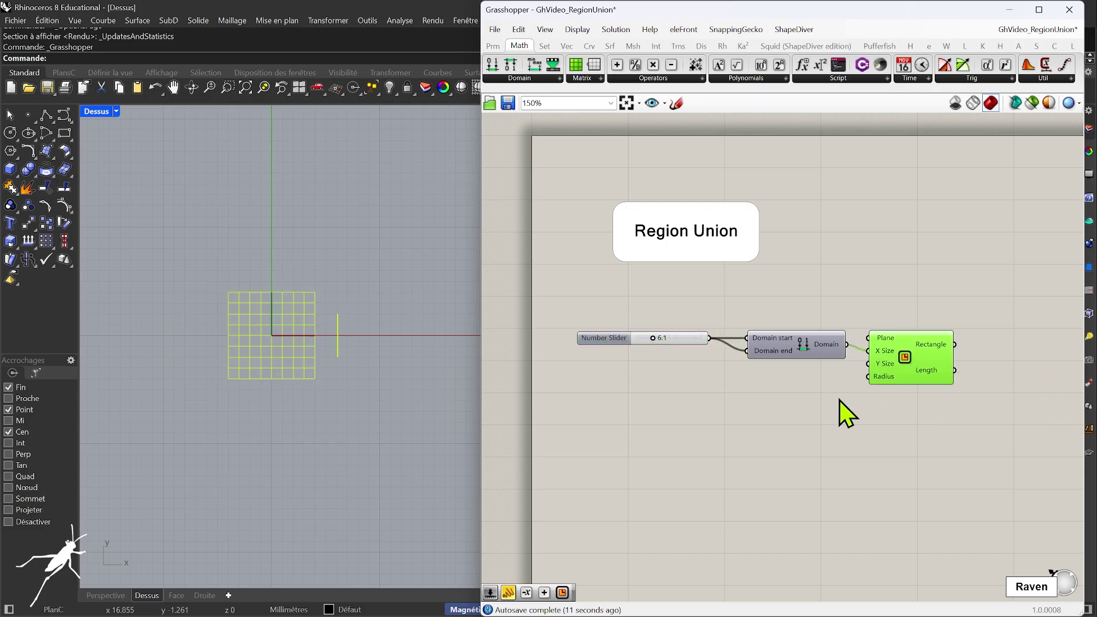
Apply the expression -x to the Domain start input so the rectangle is symmetric about the origin in X.
mouse_move(834, 346)
mouse_move(781, 338)
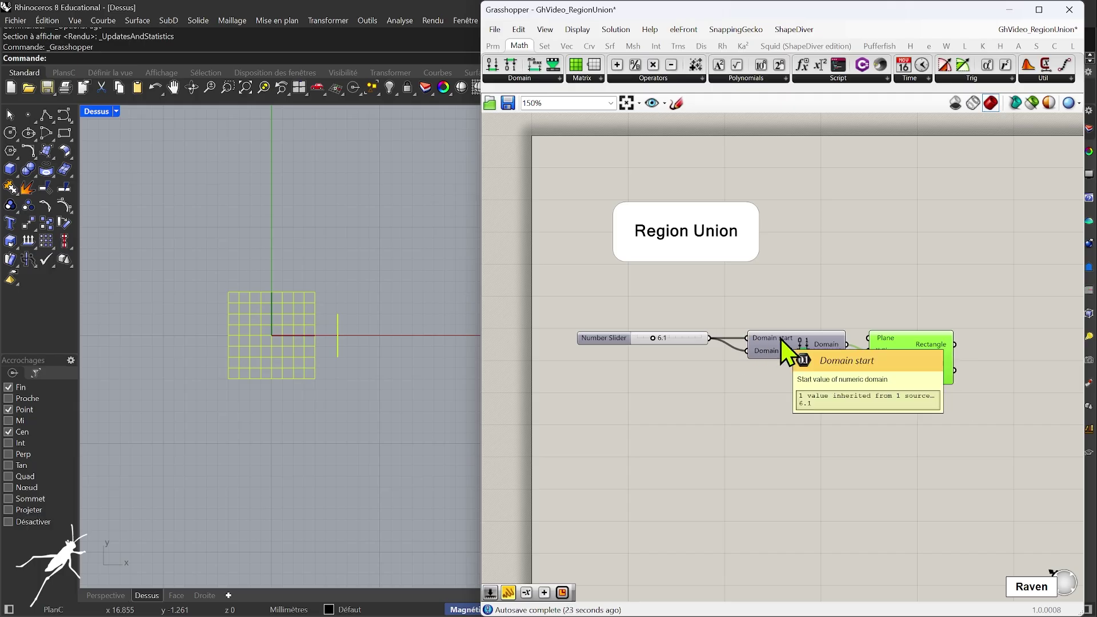
right_click(780, 338)
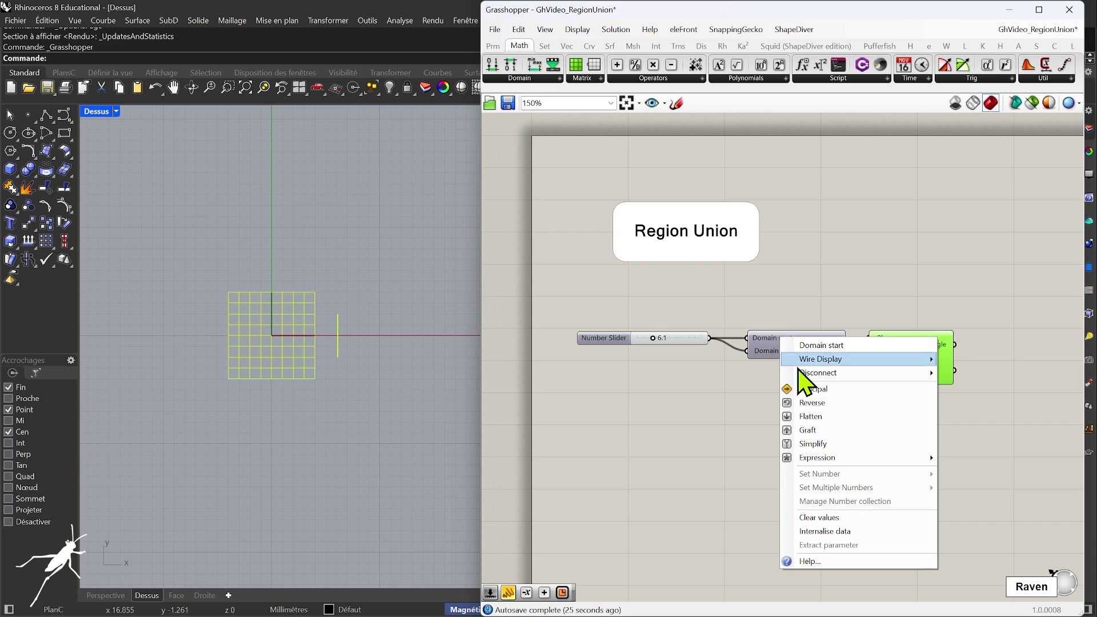
mouse_move(827, 460)
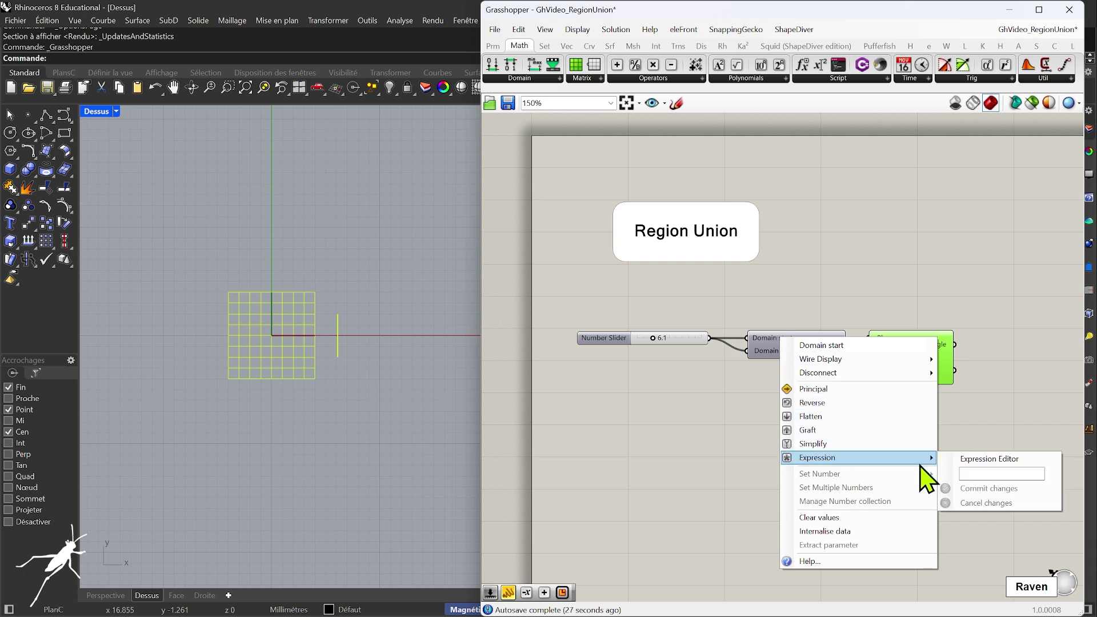
left_click(986, 473)
type("-x")
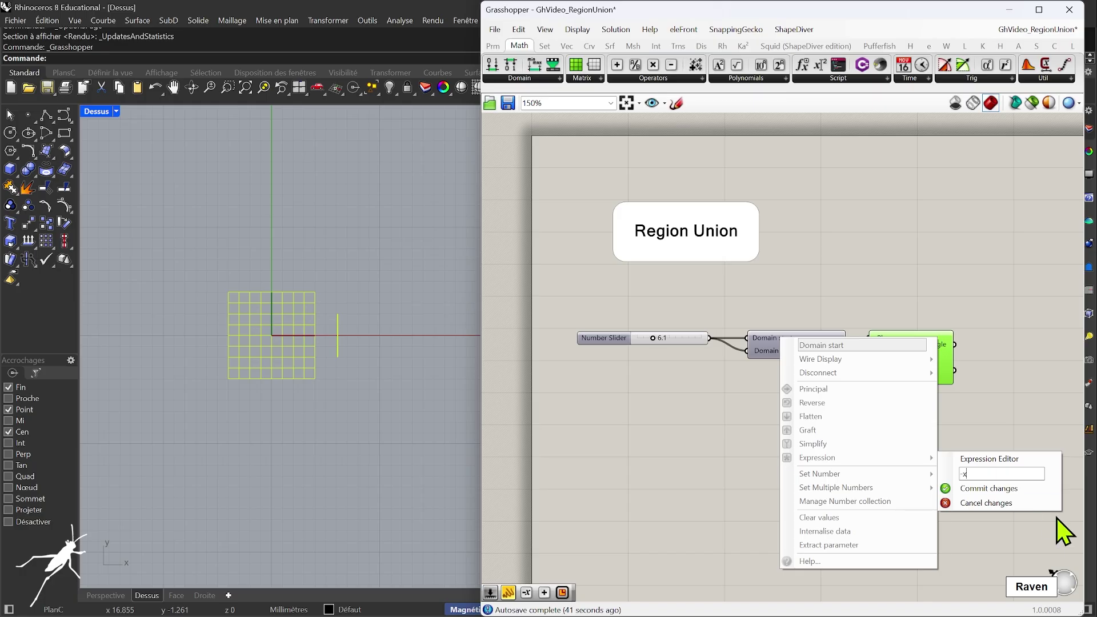
left_click(1029, 492)
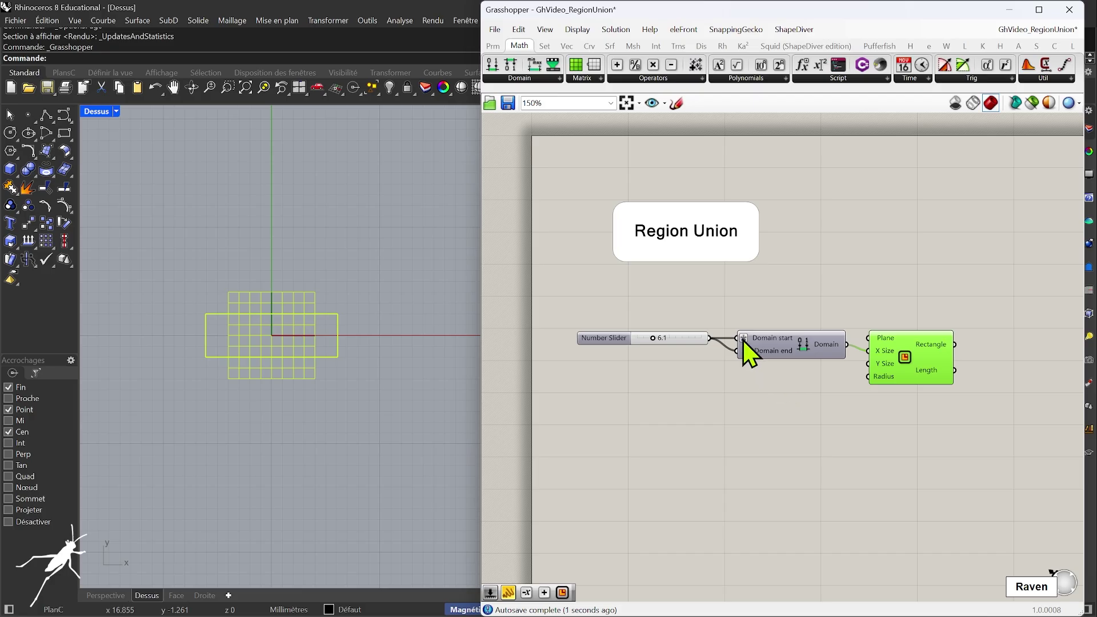
mouse_move(743, 340)
Set the X Size slider to 9.1 and move the Rectangle component farther from the Construct Domain component.
left_click_drag(653, 338, 662, 338)
left_click_drag(906, 356, 923, 350)
left_click_drag(660, 339, 663, 341)
Drive the rectangle's Y Size with a duplicate of the slider and Construct Domain pair, setting the copied slider to 2.3.
left_click_drag(831, 308, 560, 437)
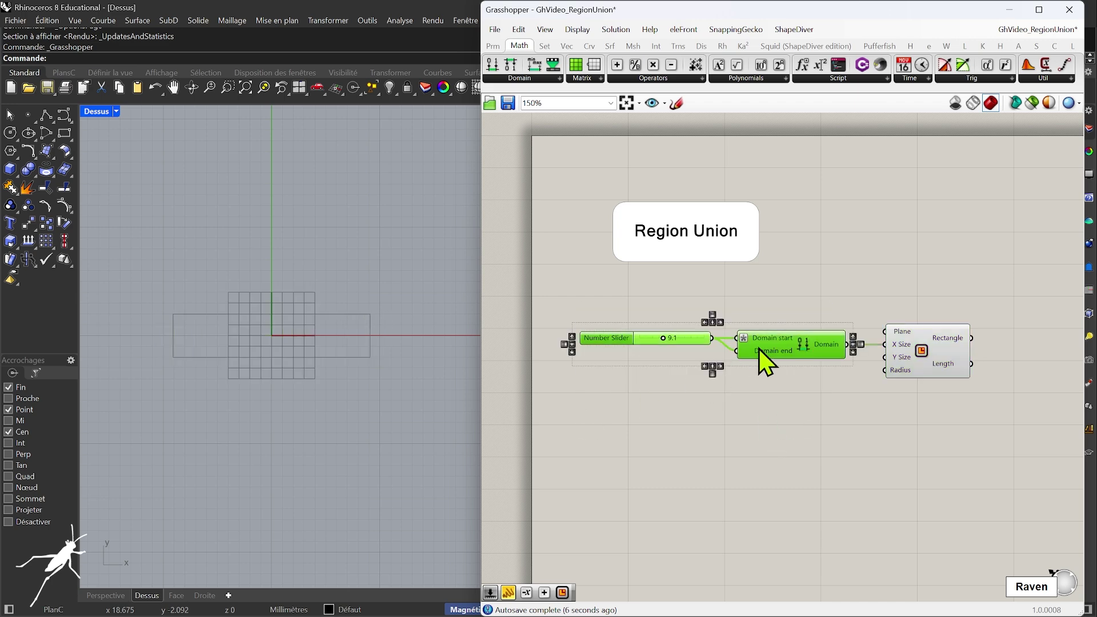
left_click_drag(759, 348, 782, 394, "alt")
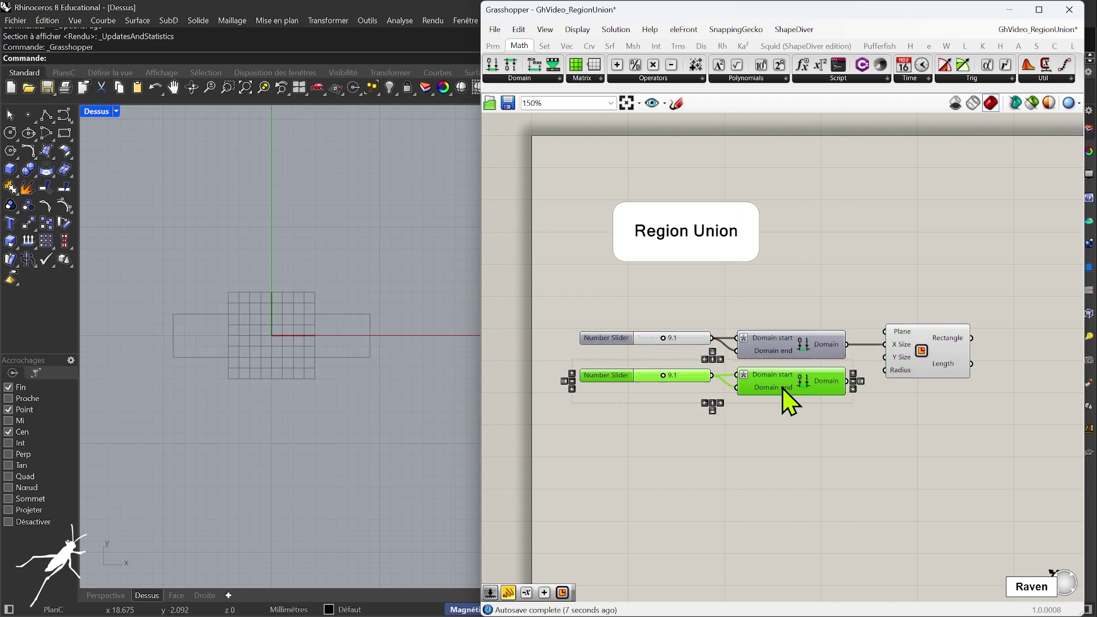
left_click(875, 395)
left_click_drag(846, 381, 881, 358)
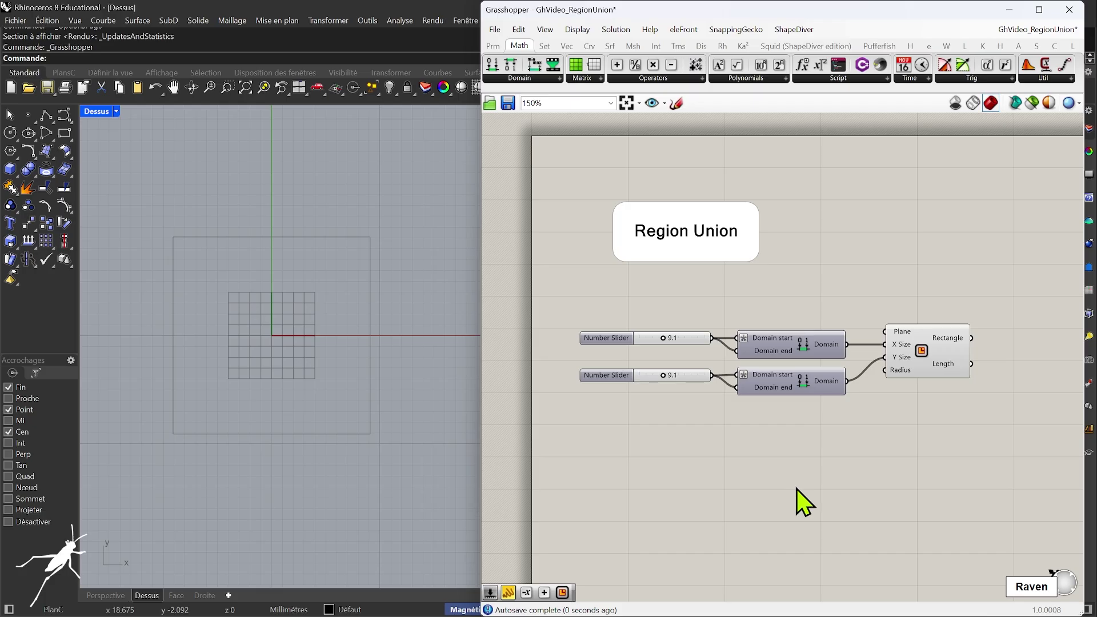
left_click_drag(662, 376, 645, 378)
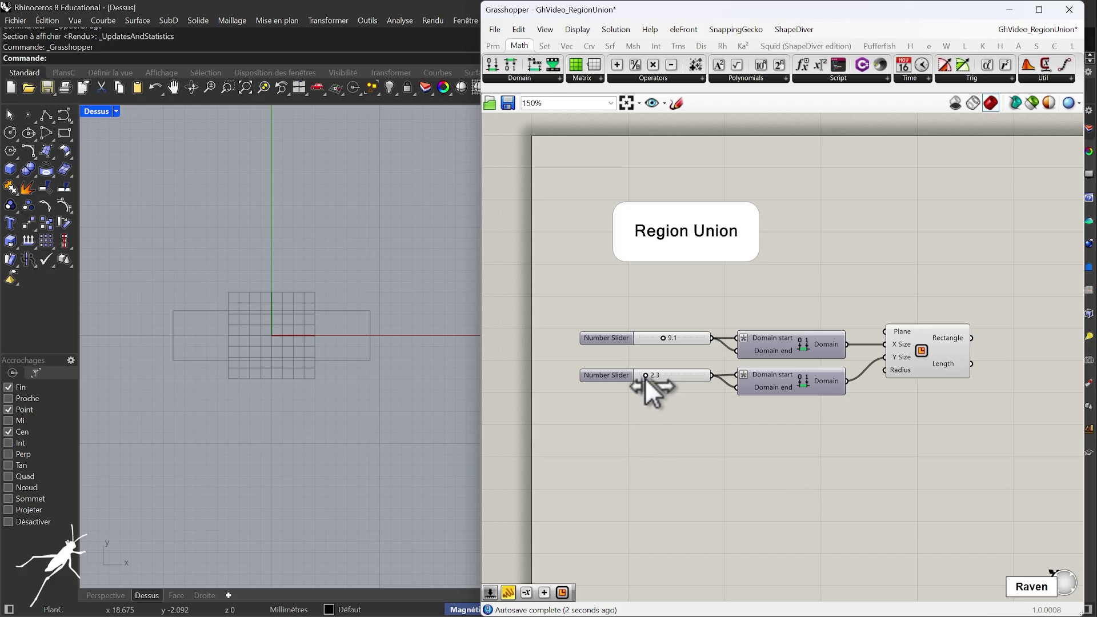
left_click_drag(914, 362, 924, 362)
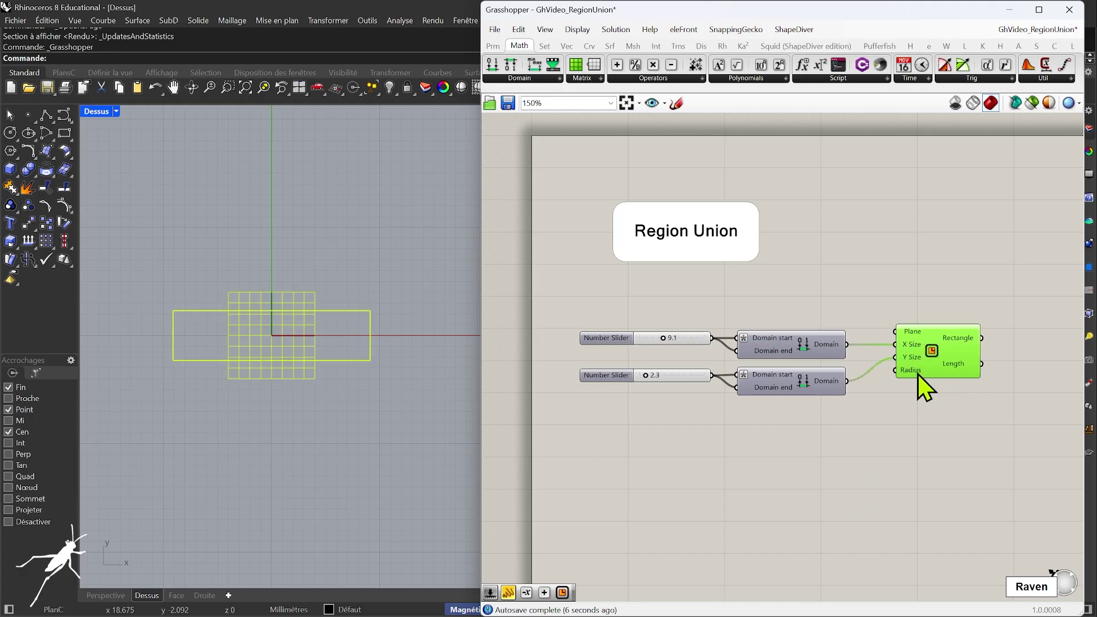
Create a number slider ranging from 0 to 5.0 below the others and connect it to the rectangle's Radius input.
double_click(670, 437)
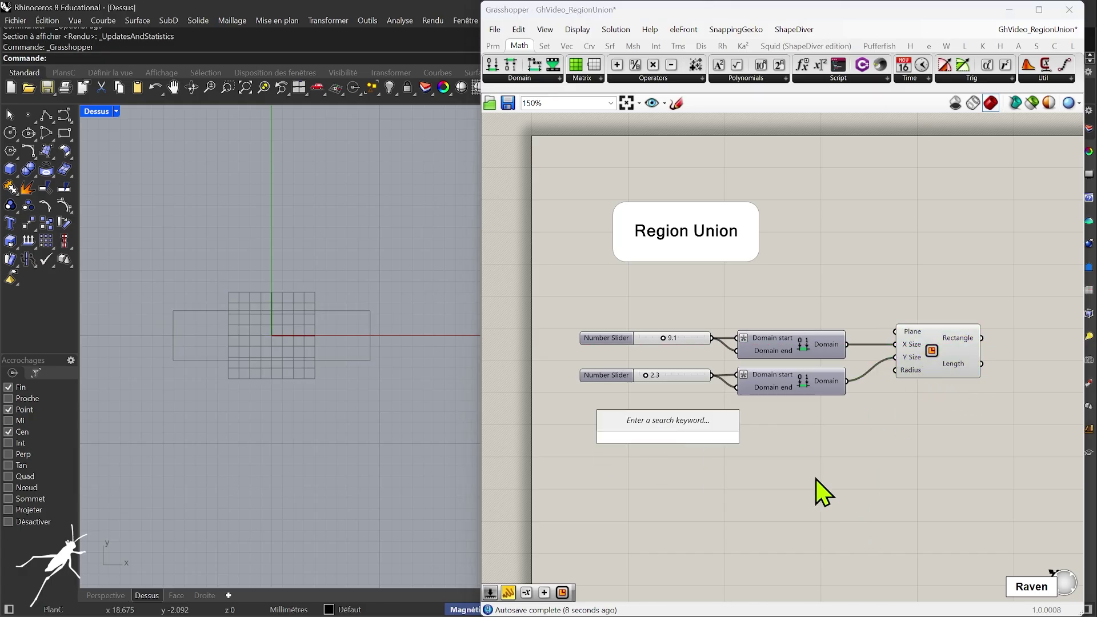
type("0<")
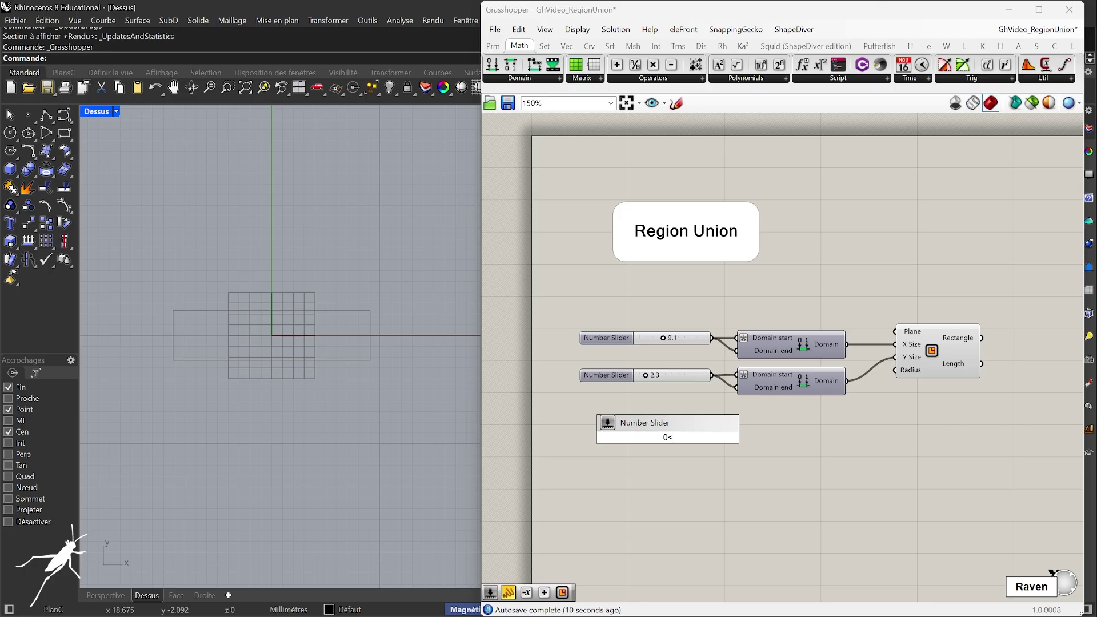
type("5.0")
key("Return")
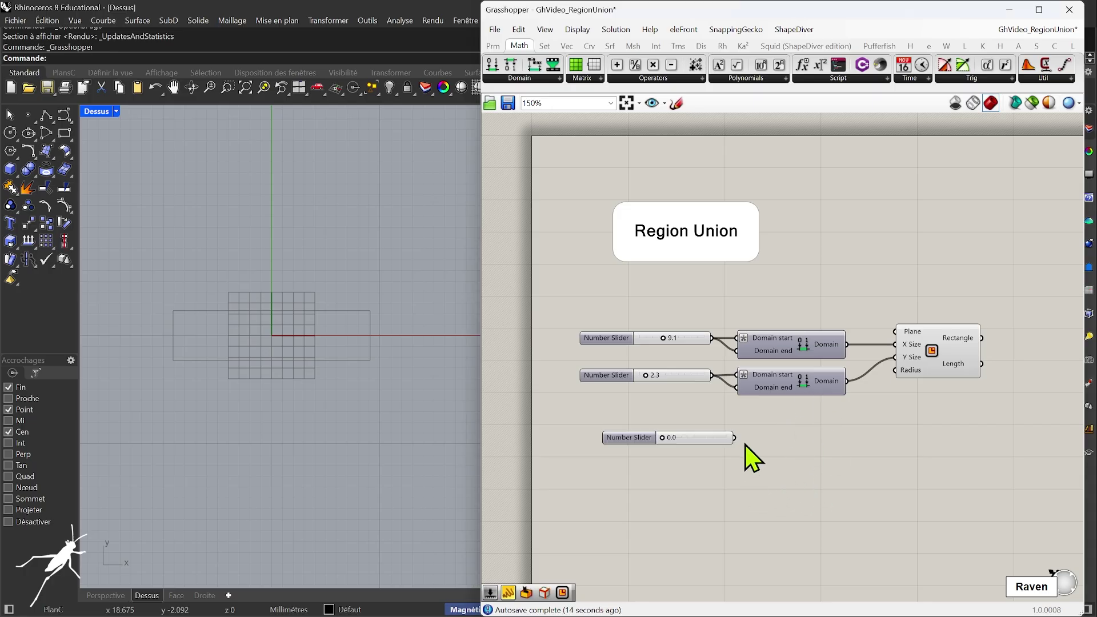
left_click_drag(734, 437, 895, 371)
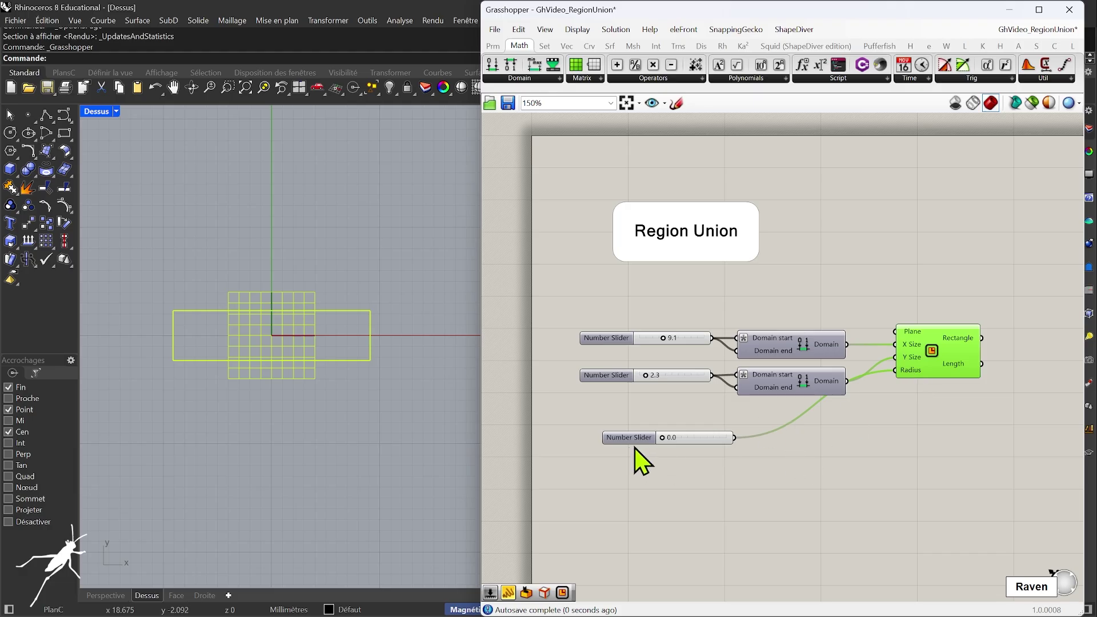
Try a corner radius of 3.8 on the rectangle, then reduce the radius slider to 2.2.
left_click_drag(671, 437, 696, 440)
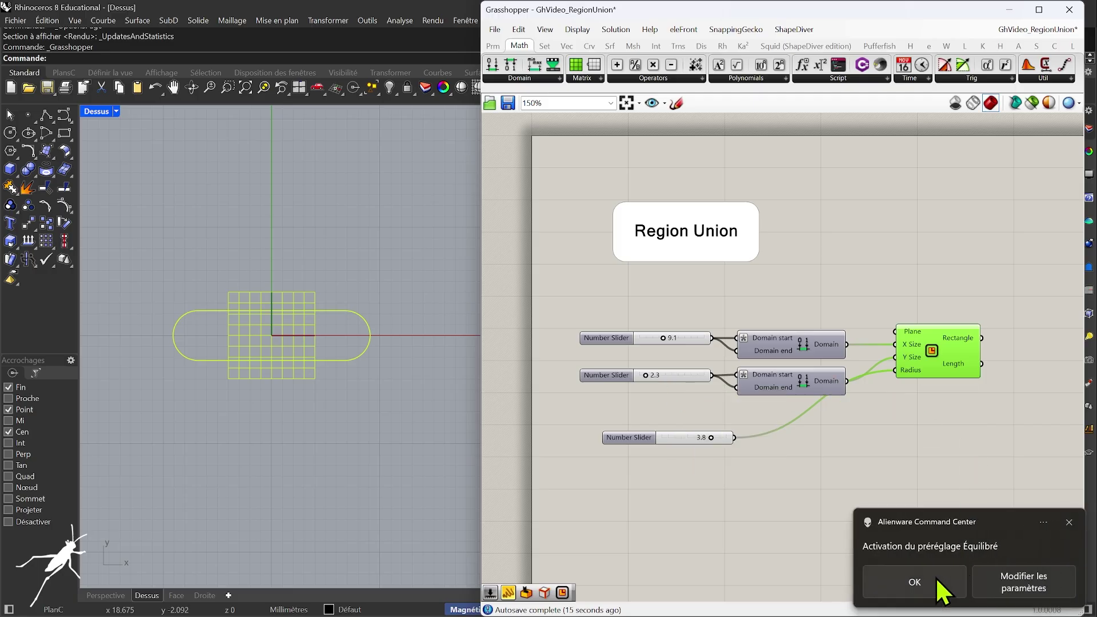
left_click(934, 578)
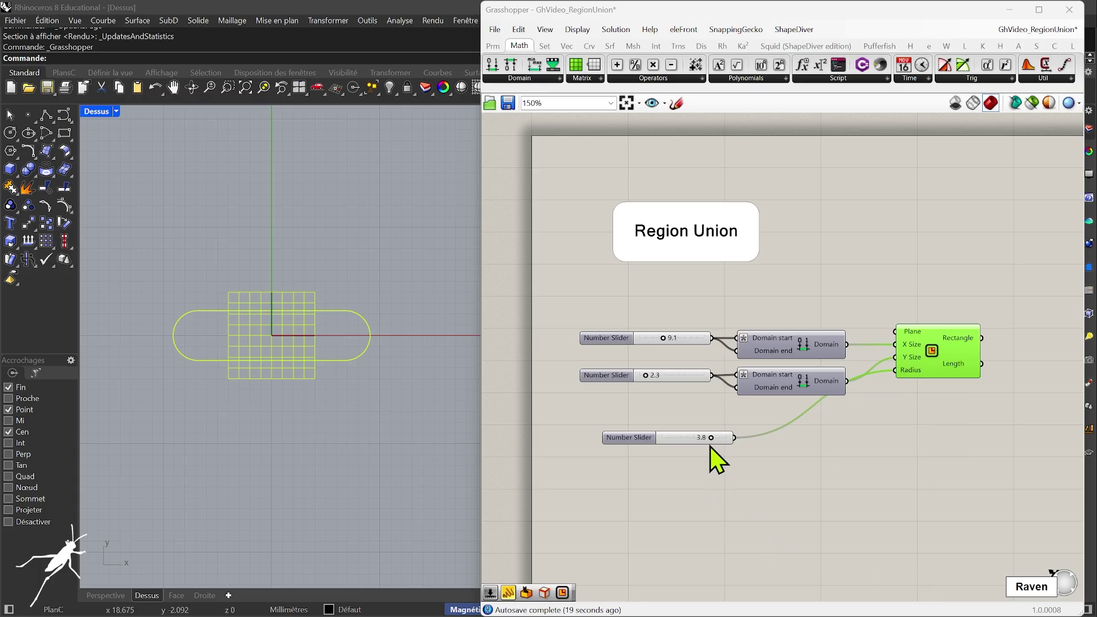
left_click_drag(711, 438, 690, 437)
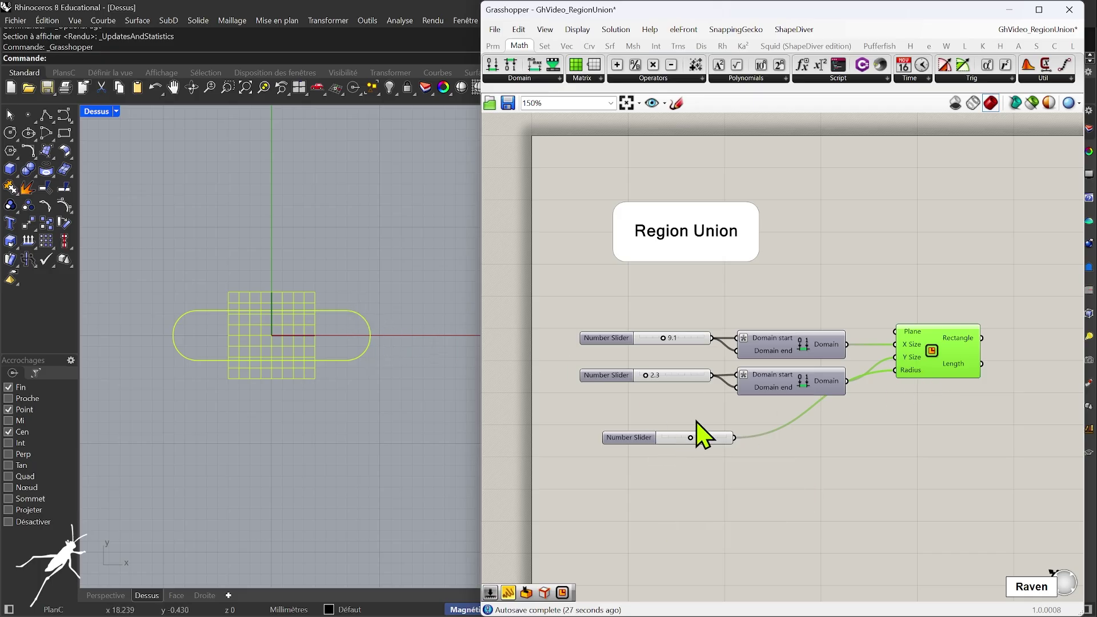
Add a Division component that divides the Y Size slider by the radius slider, and feed its result to the rectangle's Radius input.
left_click(647, 375)
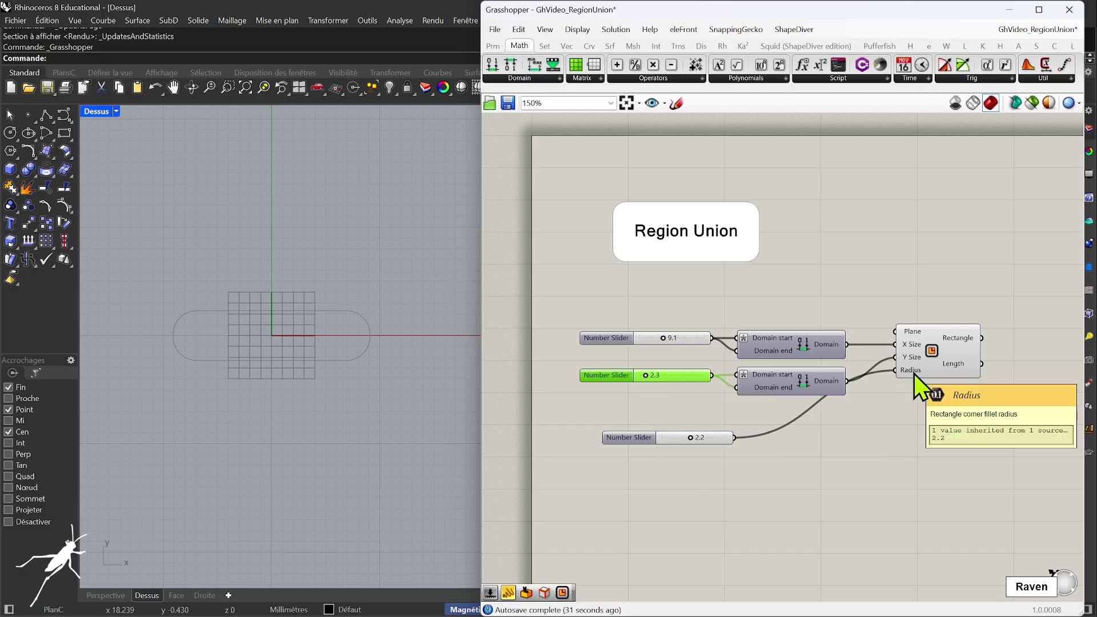
left_click(645, 81)
left_click_drag(743, 103, 868, 443)
left_click_drag(712, 375, 848, 458)
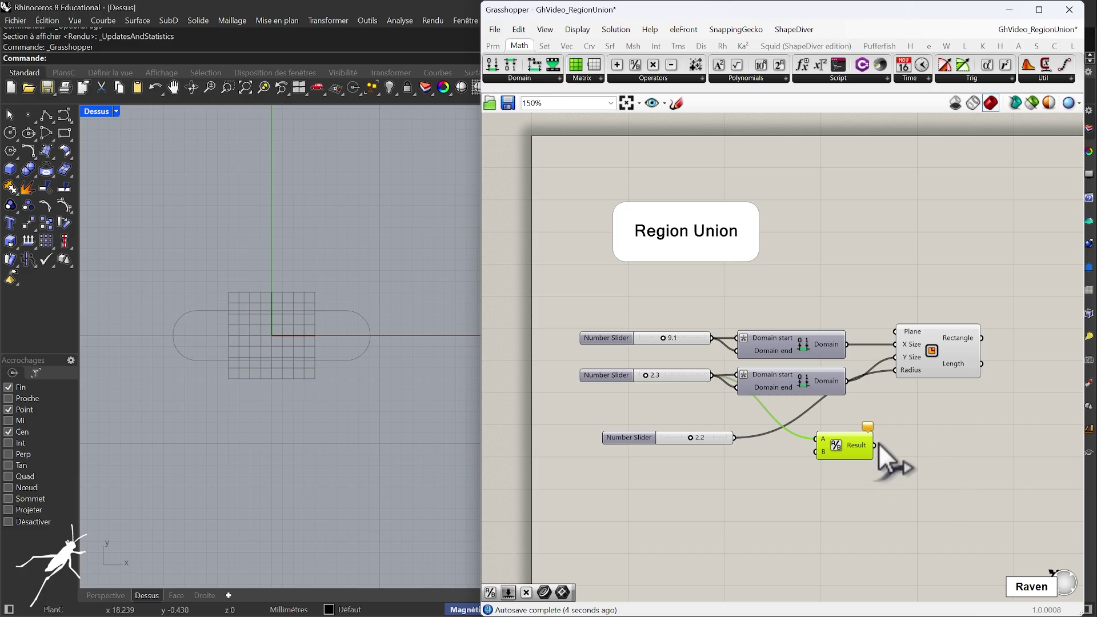
left_click_drag(878, 444, 895, 370)
left_click_drag(848, 457, 820, 434)
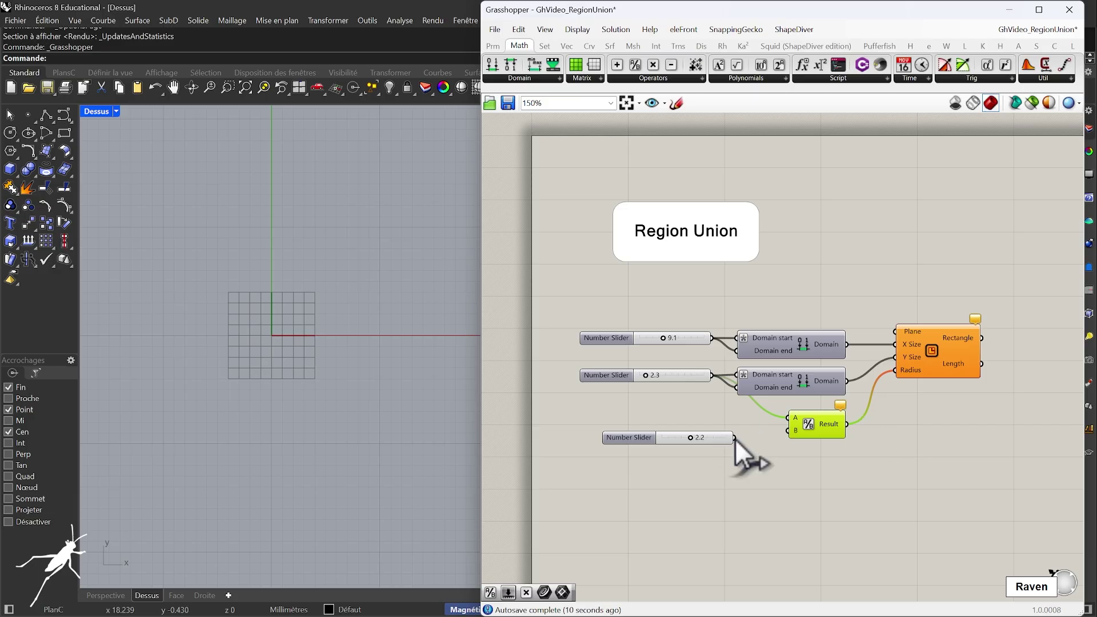
left_click_drag(734, 437, 789, 430)
left_click(936, 366)
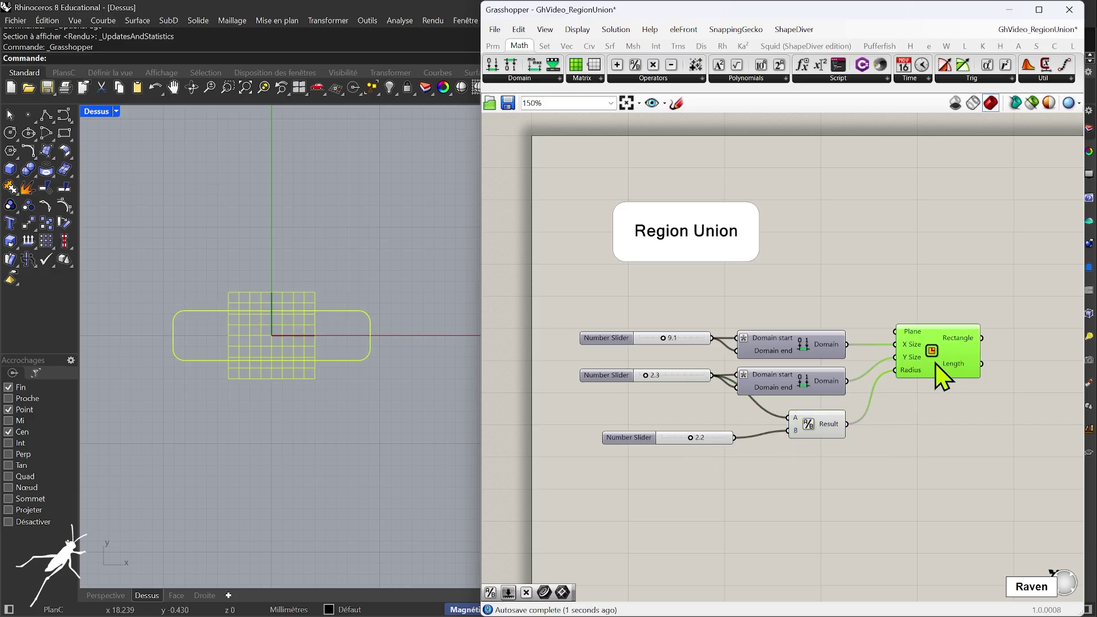
Set the divisor slider feeding the Division component to 1.0.
left_click(641, 438)
scroll(657, 448, "up", 3)
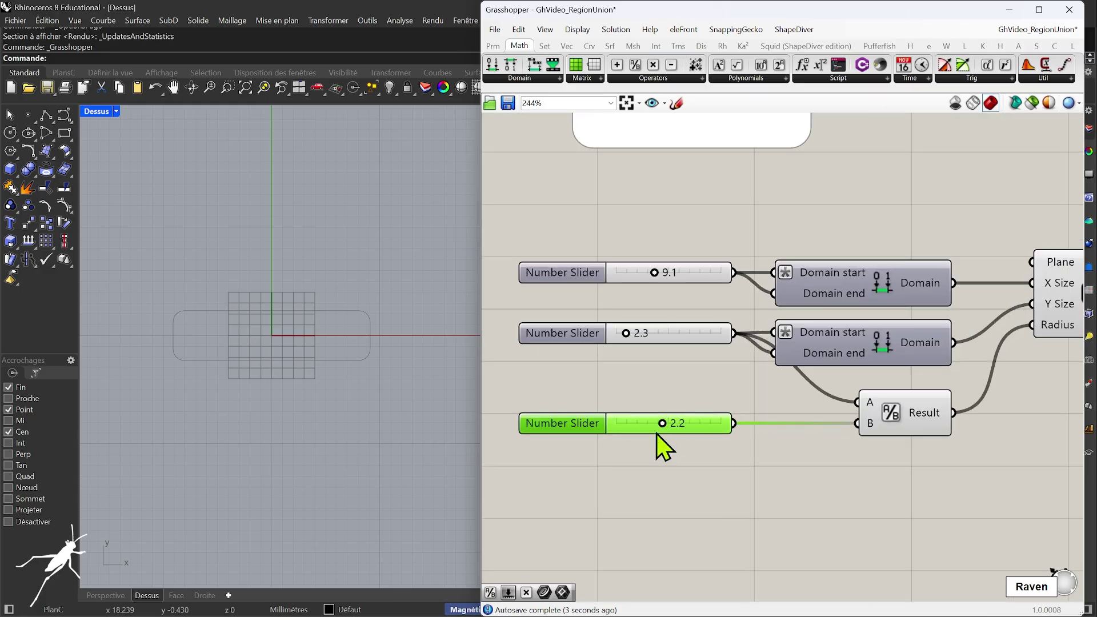
left_click_drag(661, 432, 637, 432)
mouse_move(941, 430)
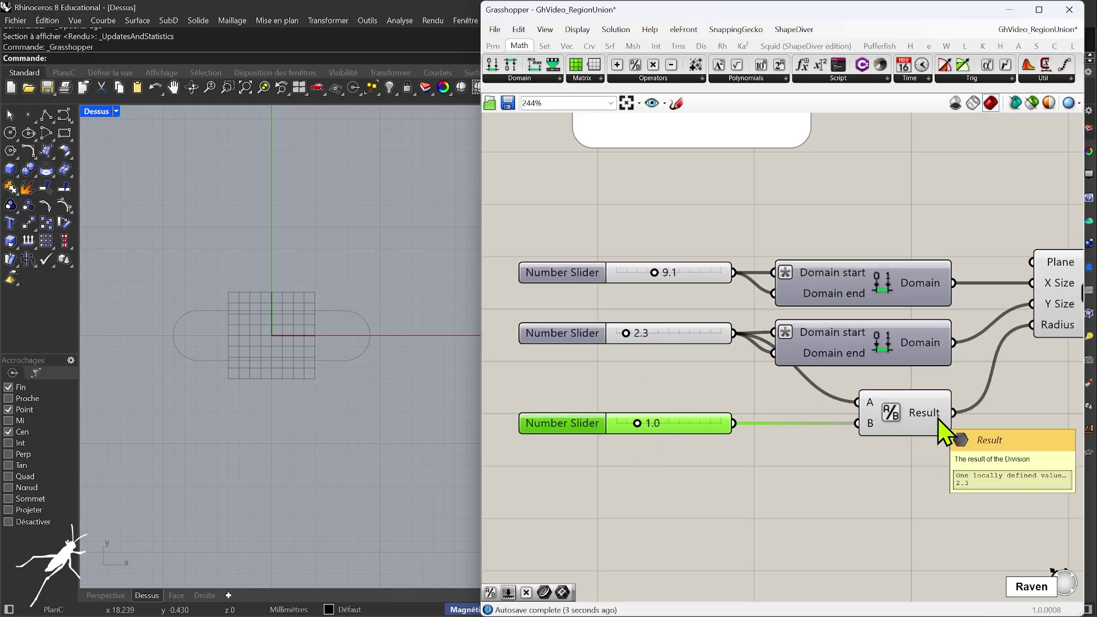
right_click_drag(1011, 382, 899, 383)
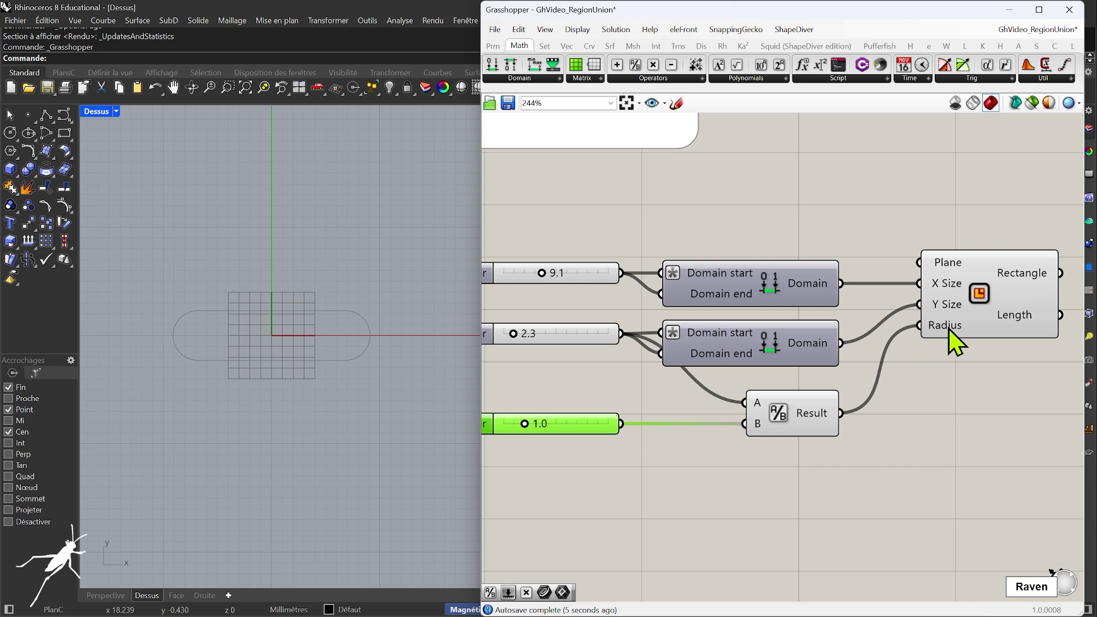
right_click_drag(668, 350, 747, 350)
mouse_move(668, 345)
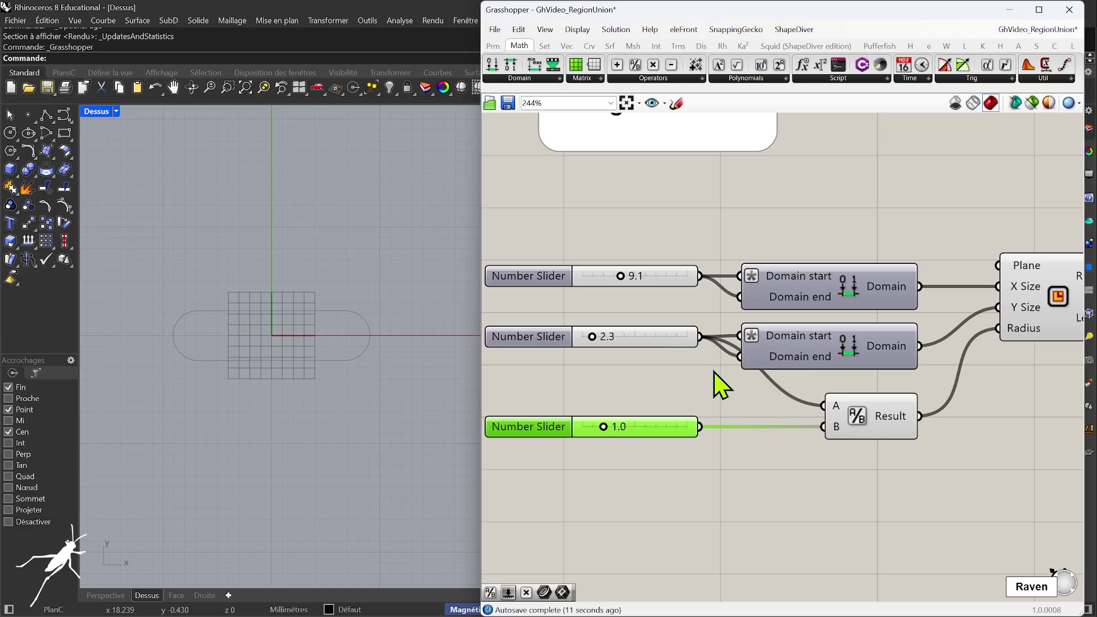
left_click_drag(603, 430, 612, 429)
left_click_drag(640, 438, 622, 437)
Move the divisor slider and the Division component up closer to the Construct Domain row.
left_click_drag(610, 434, 529, 412)
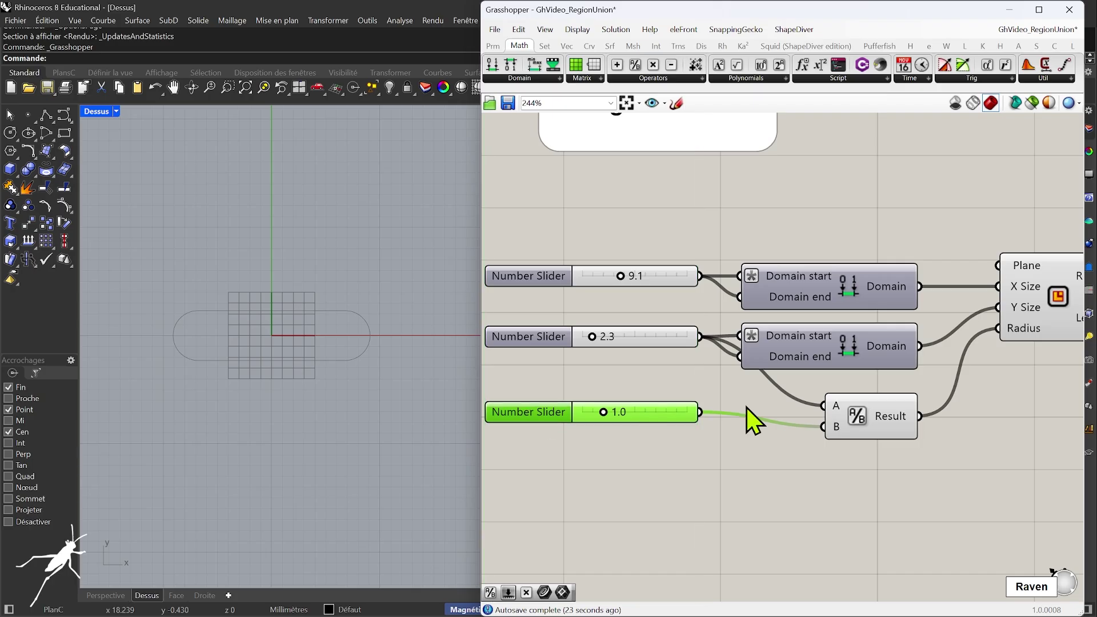
left_click(883, 419)
left_click_drag(883, 420, 883, 408)
right_click_drag(901, 430, 756, 421)
scroll(756, 421, "down", 2)
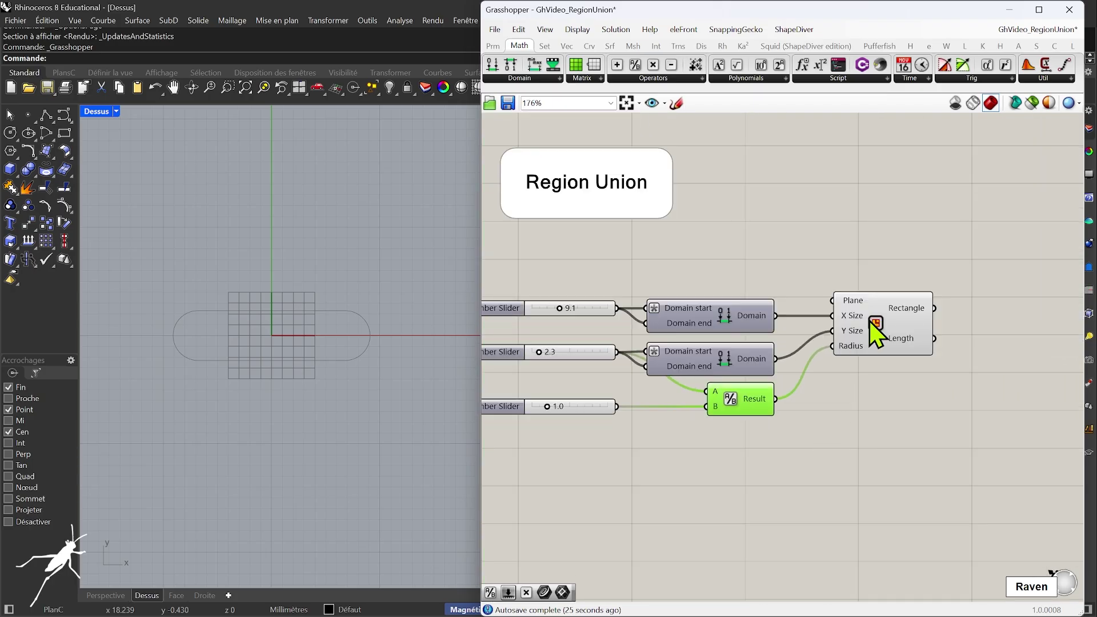
right_click_drag(881, 329, 945, 333)
right_click_drag(909, 425, 839, 377)
scroll(837, 363, "down", 1)
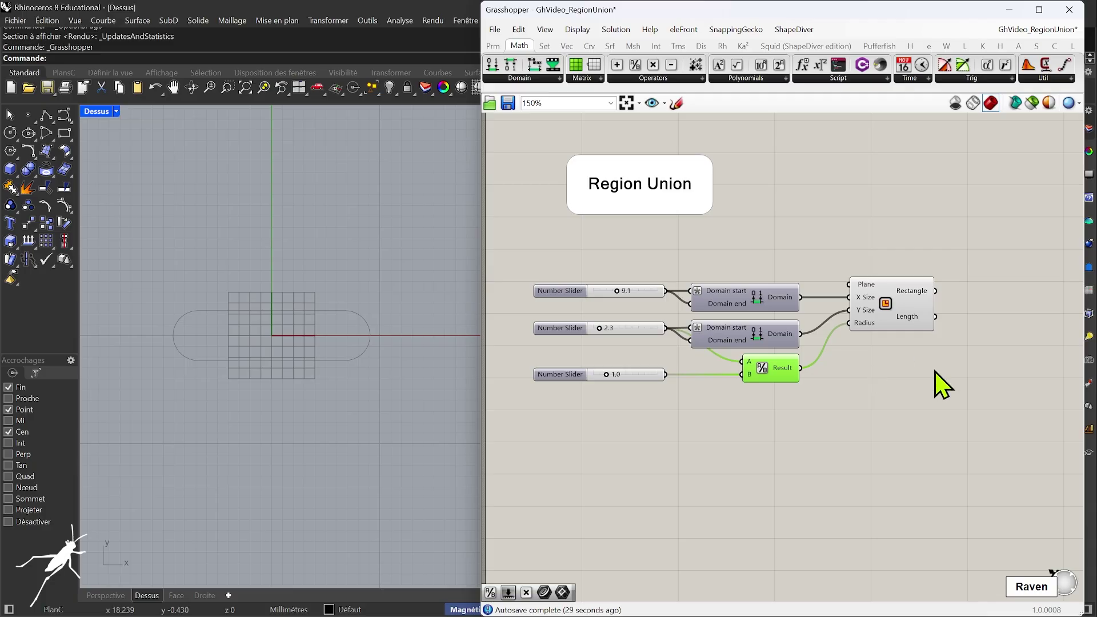
Place a Rectangle parameter and a Curve parameter beside the Rectangle component.
left_click(491, 46)
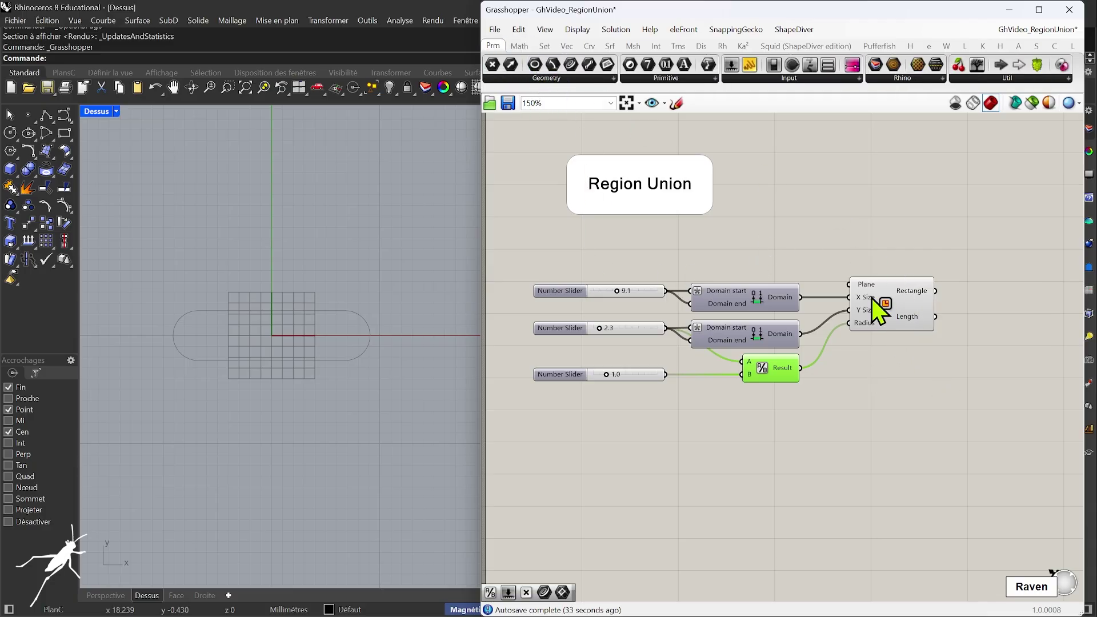
left_click(555, 79)
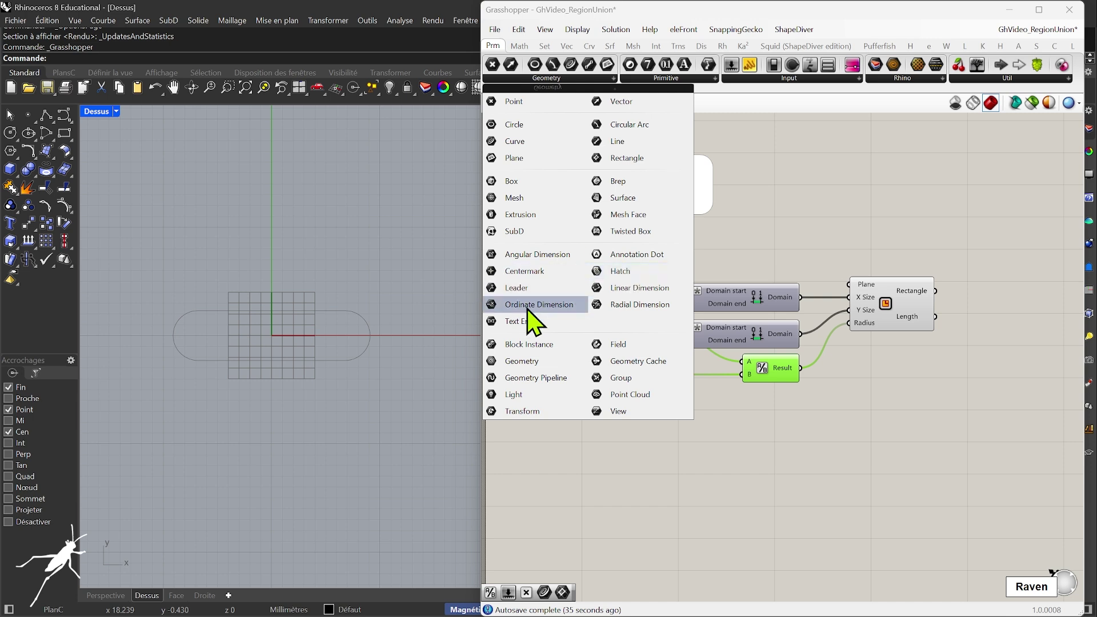
left_click_drag(674, 157, 1017, 265)
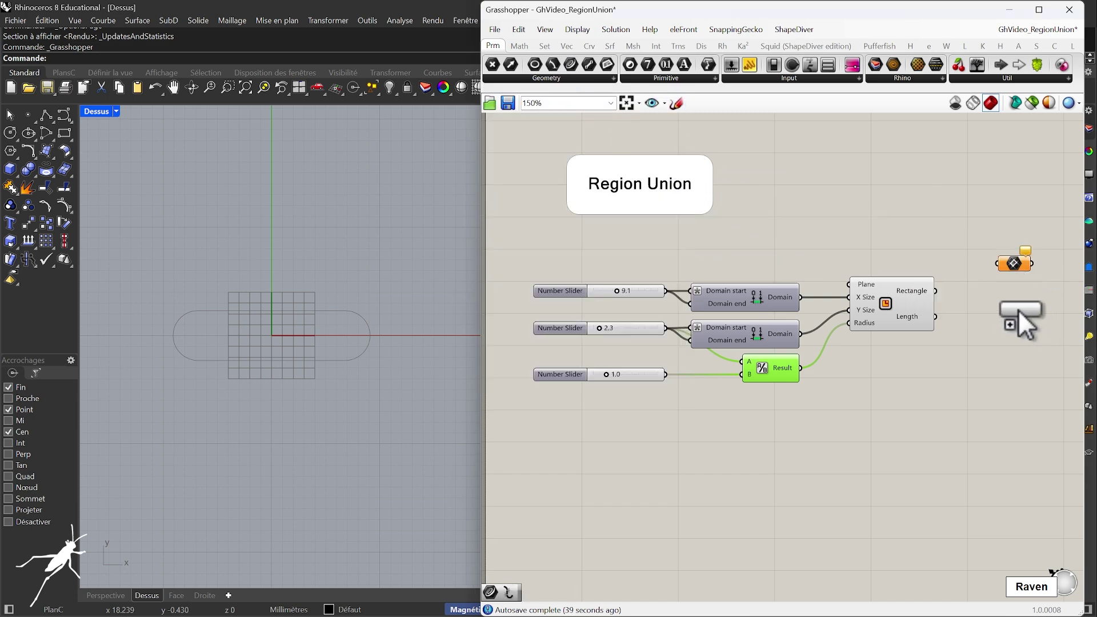
left_click_drag(1018, 311, 1018, 312)
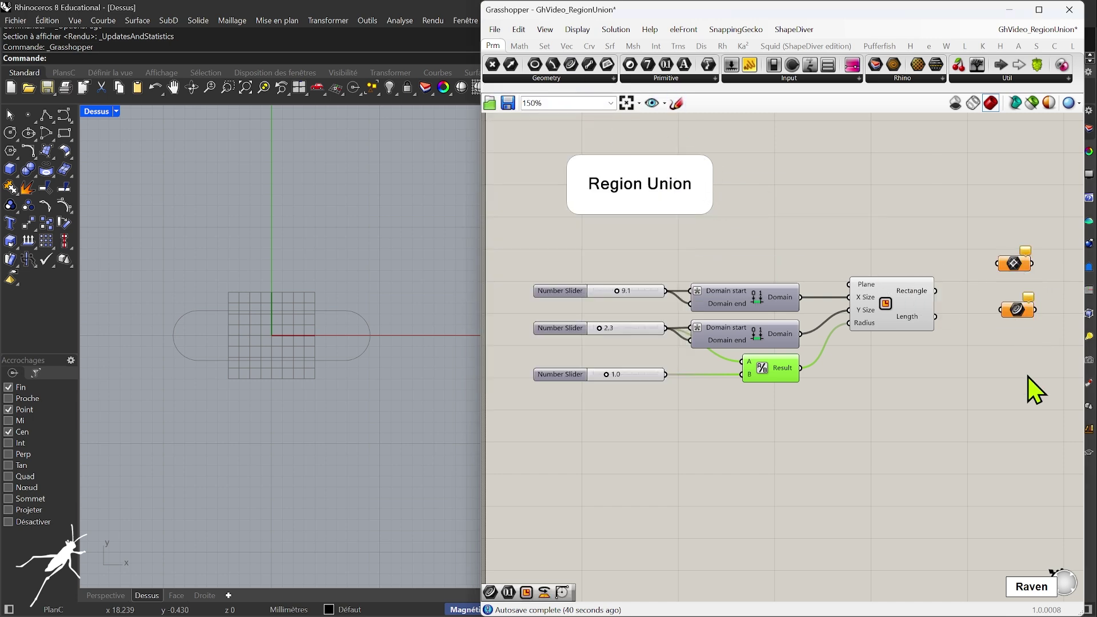
Try feeding the Rectangle output into the Rectangle parameter, inspect the shape it previews, and delete that parameter.
left_click(895, 324)
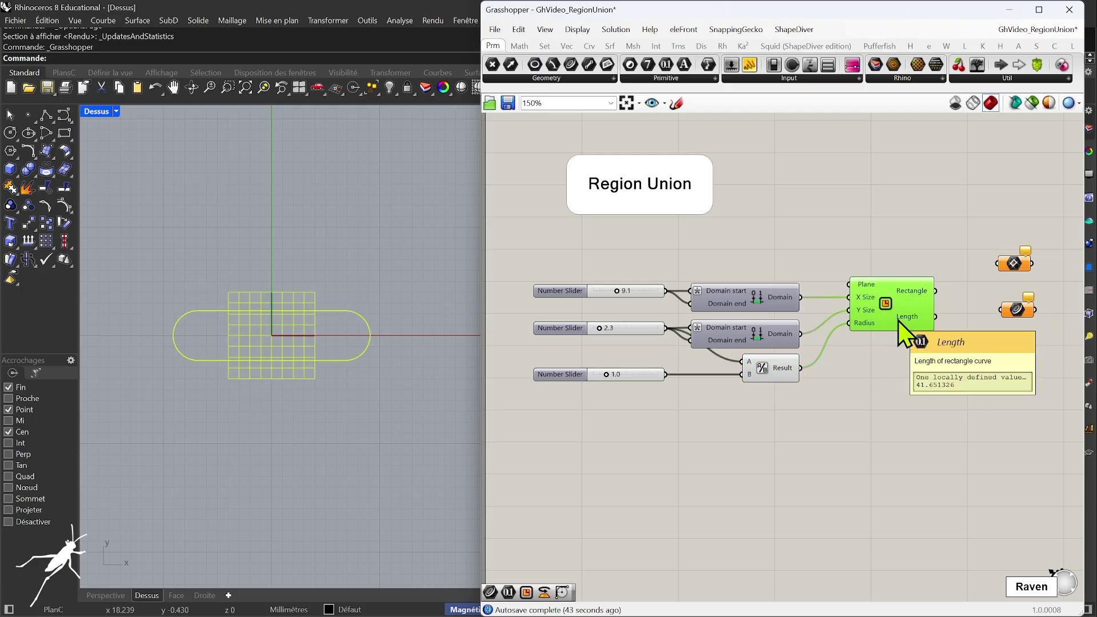
left_click_drag(1016, 264, 1020, 270)
left_click_drag(935, 291, 1024, 272)
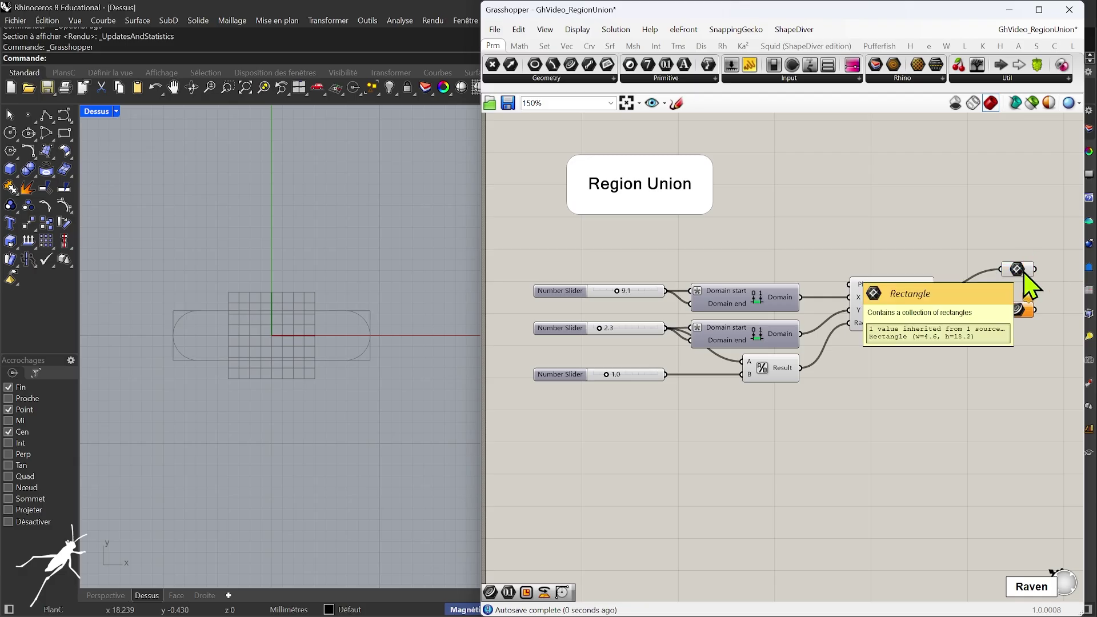
left_click(1023, 272)
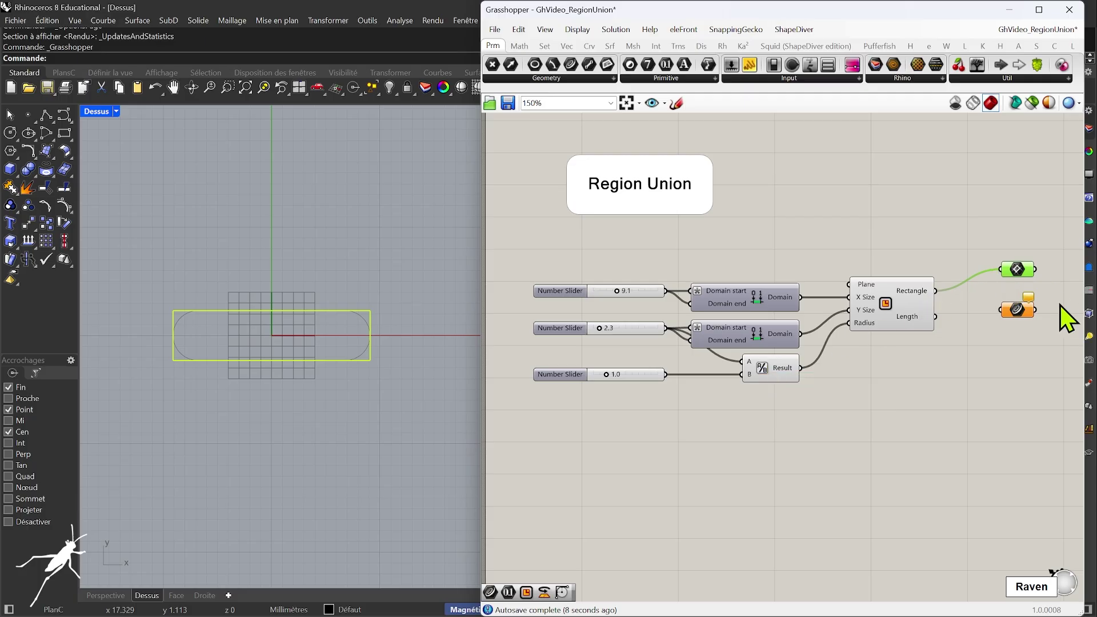
key("Delete")
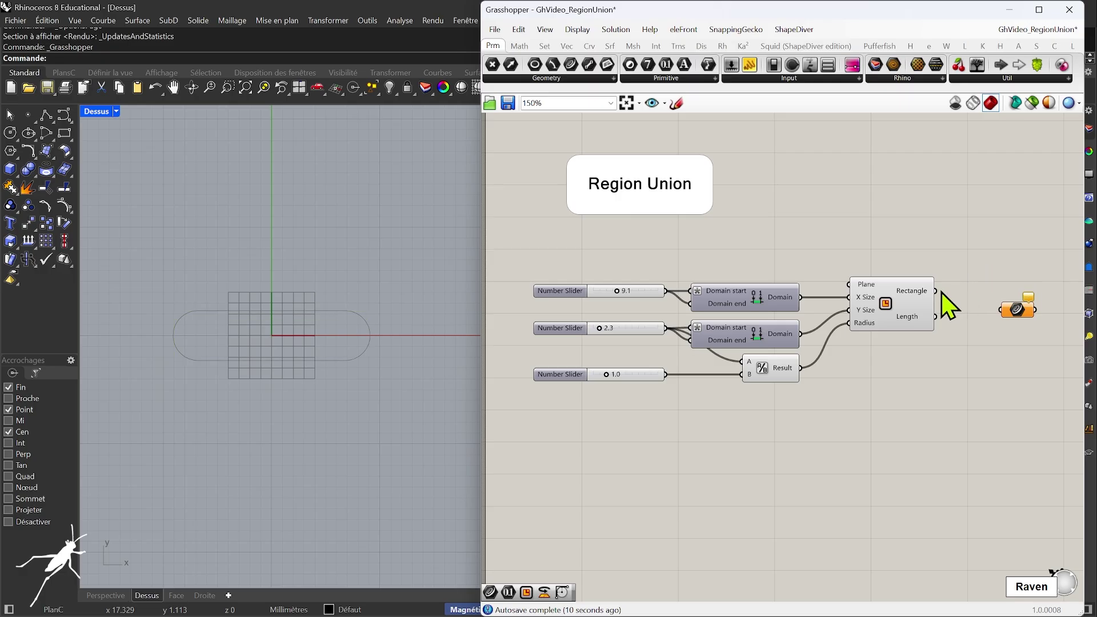
Connect the Rectangle output to the Curve parameter, align the two, and turn off the Rectangle component's preview.
left_click_drag(935, 291, 972, 292)
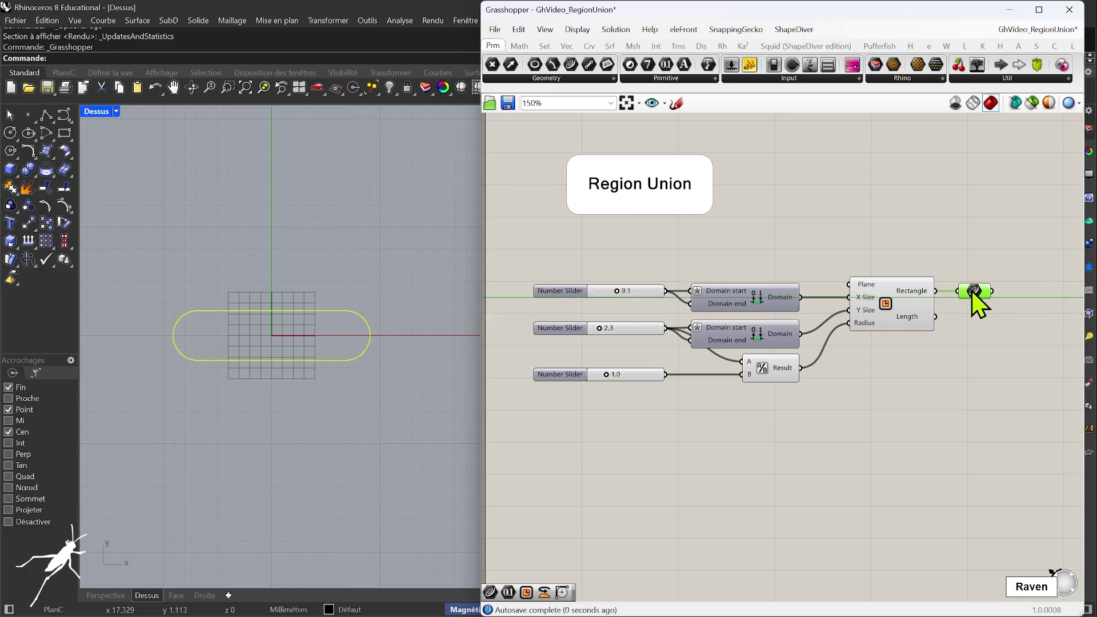
left_click(908, 302)
key("ctrl+q")
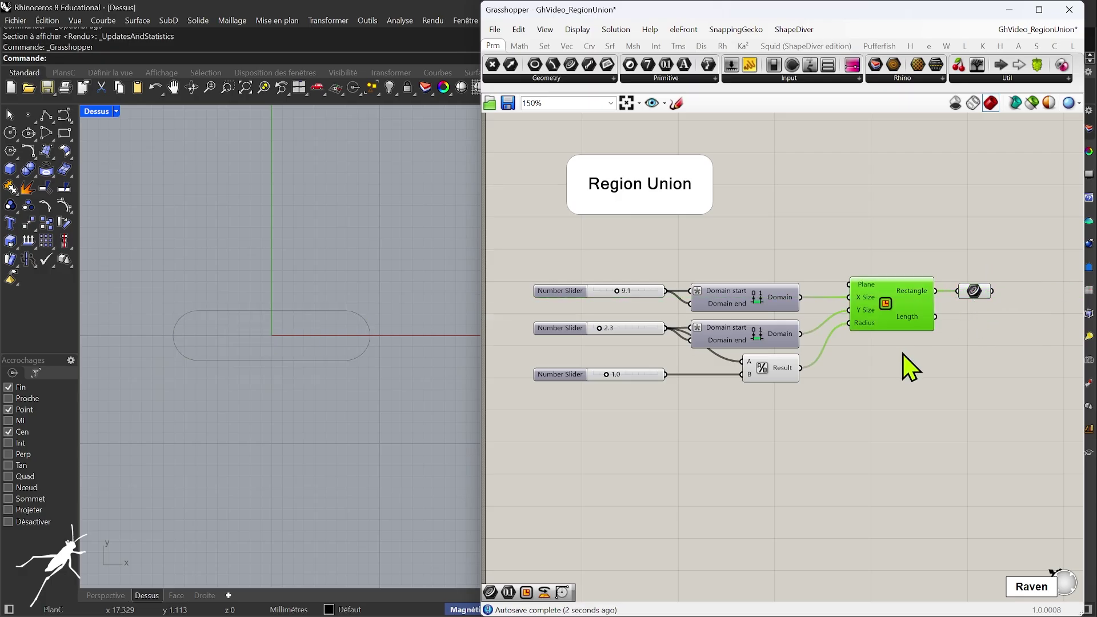
left_click(973, 296)
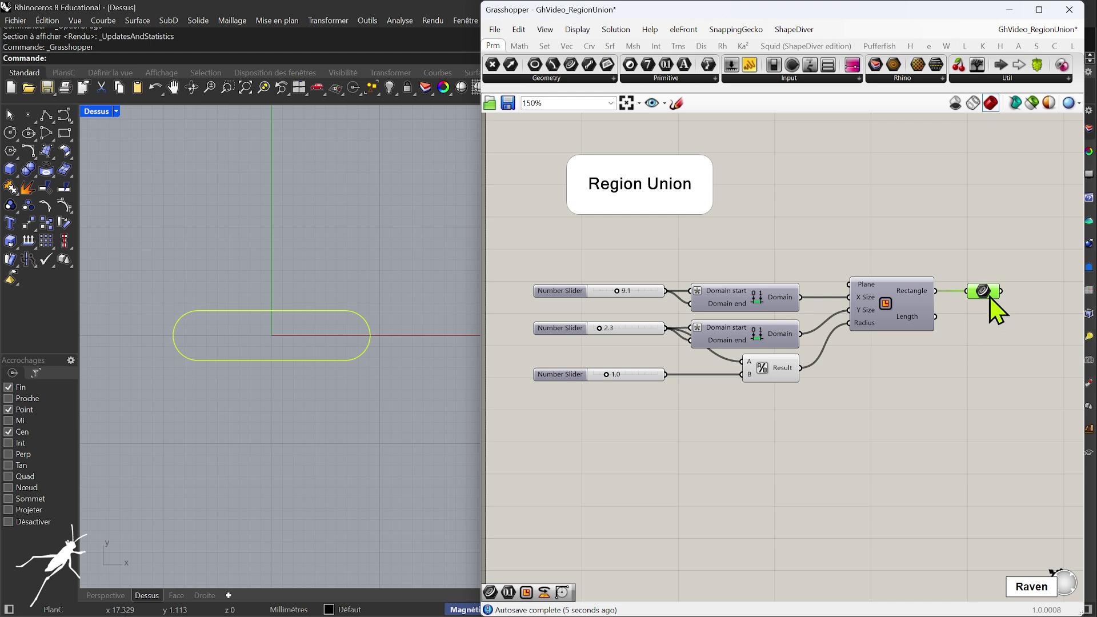
Add a second Curve parameter below the sliders, fed by the first one, and turn off the first Curve parameter's preview.
left_click_drag(984, 291, 535, 480, "alt")
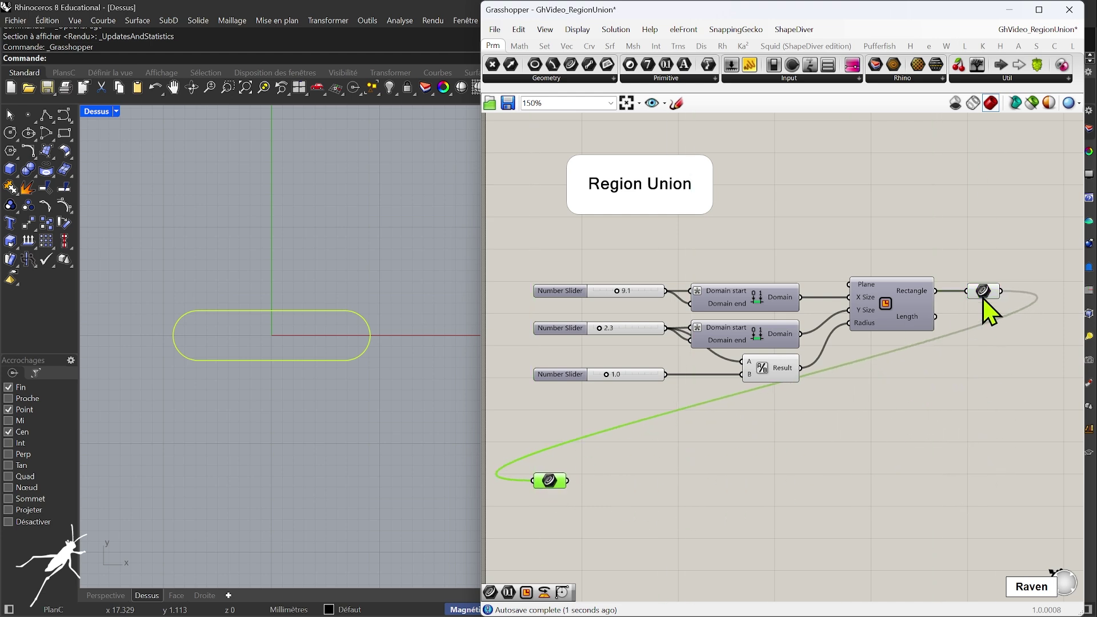
left_click(982, 298)
key("ctrl+q")
right_click_drag(757, 417, 774, 375)
left_click(544, 208)
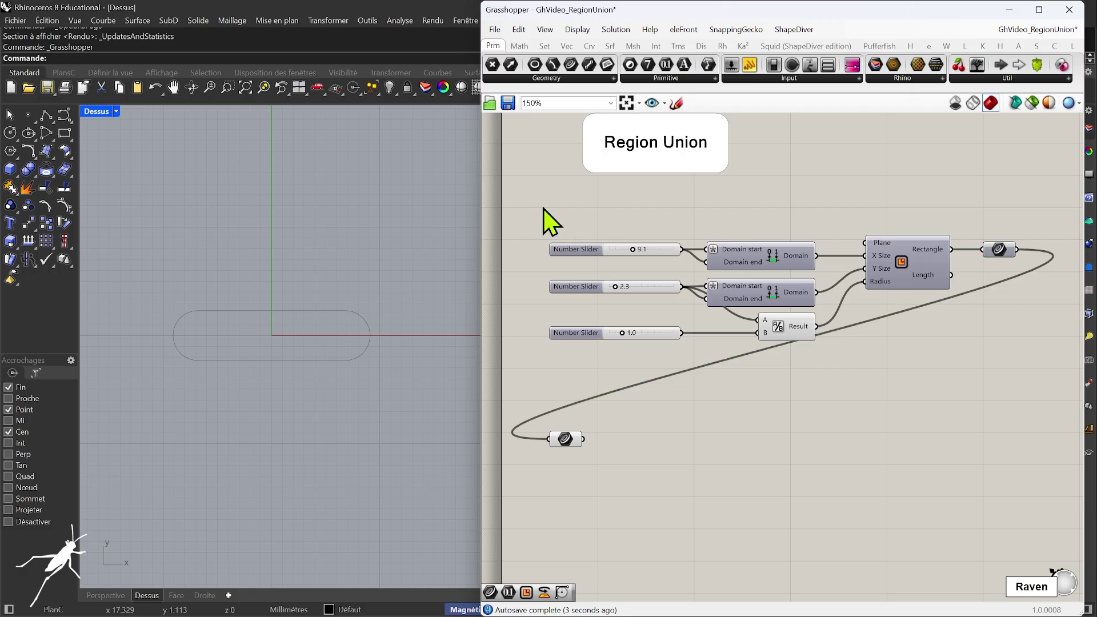
Set the wire display of the lower Curve parameter to Hidden.
right_click(565, 439)
mouse_move(679, 423)
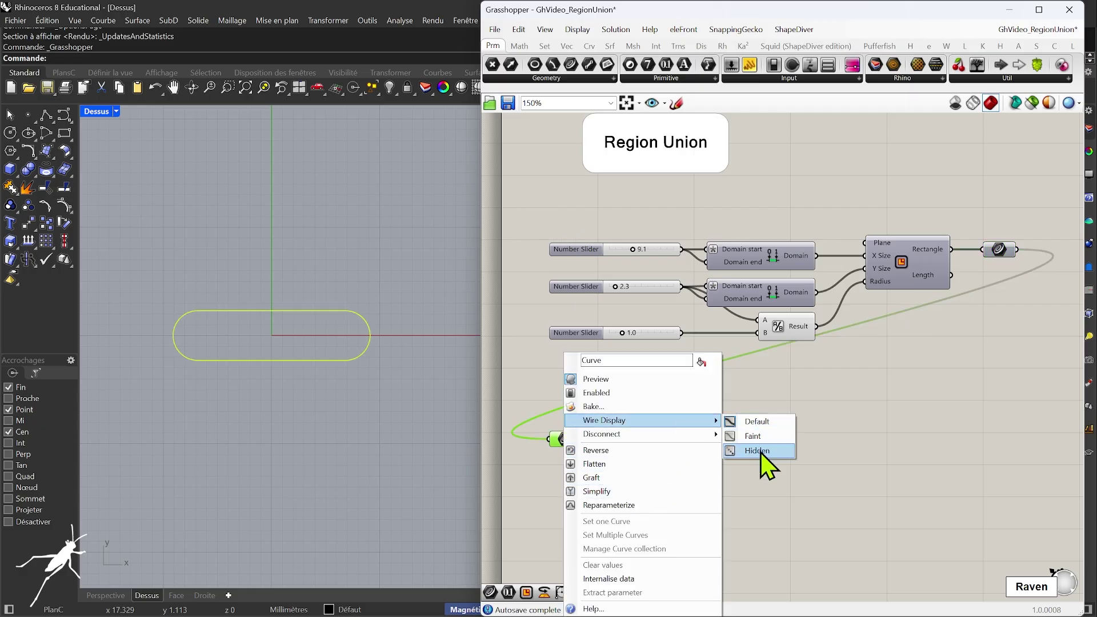
left_click(757, 451)
Group all the rectangle components with the first Curve parameter, and move the lower Curve parameter up beneath the group.
left_click_drag(524, 221, 1051, 379)
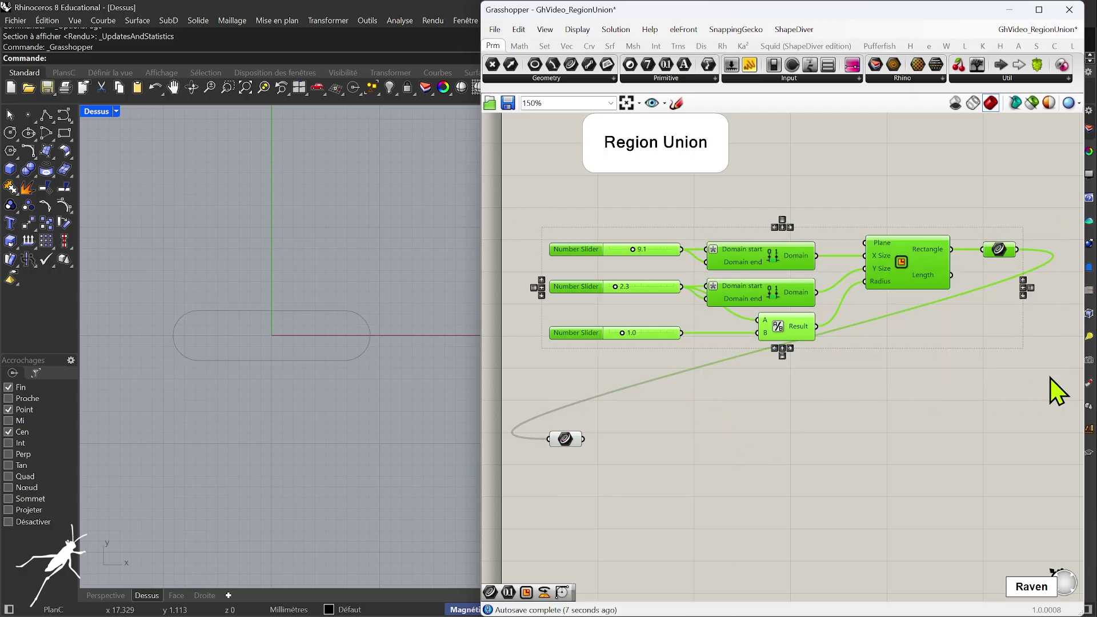
key("ctrl+g")
right_click_drag(805, 458, 796, 394)
left_click(696, 392)
left_click_drag(550, 375, 556, 343)
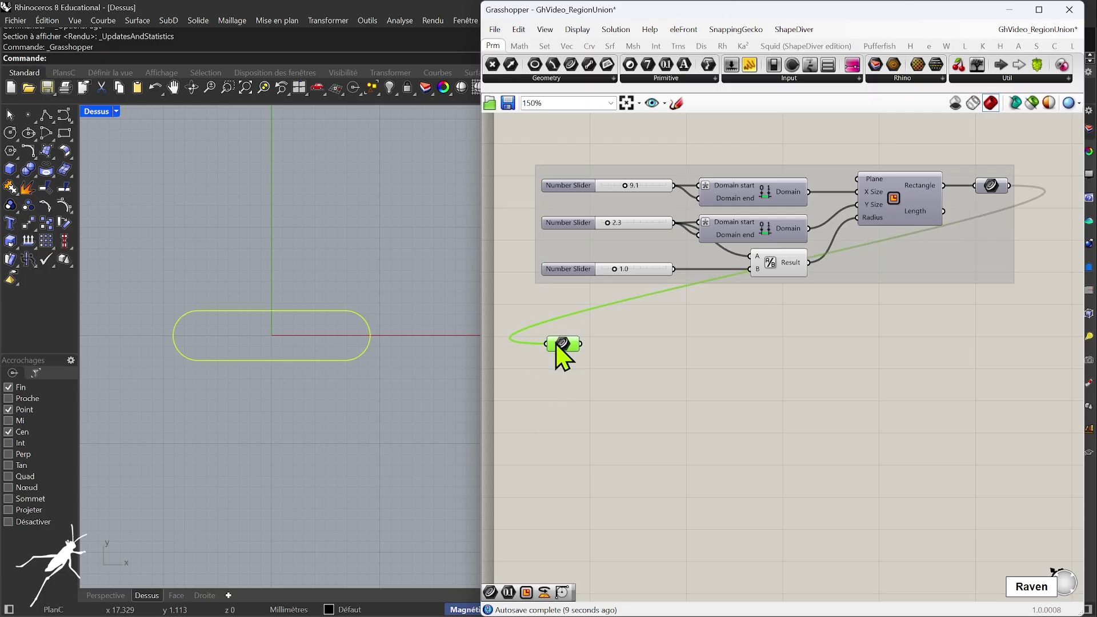
left_click(614, 424)
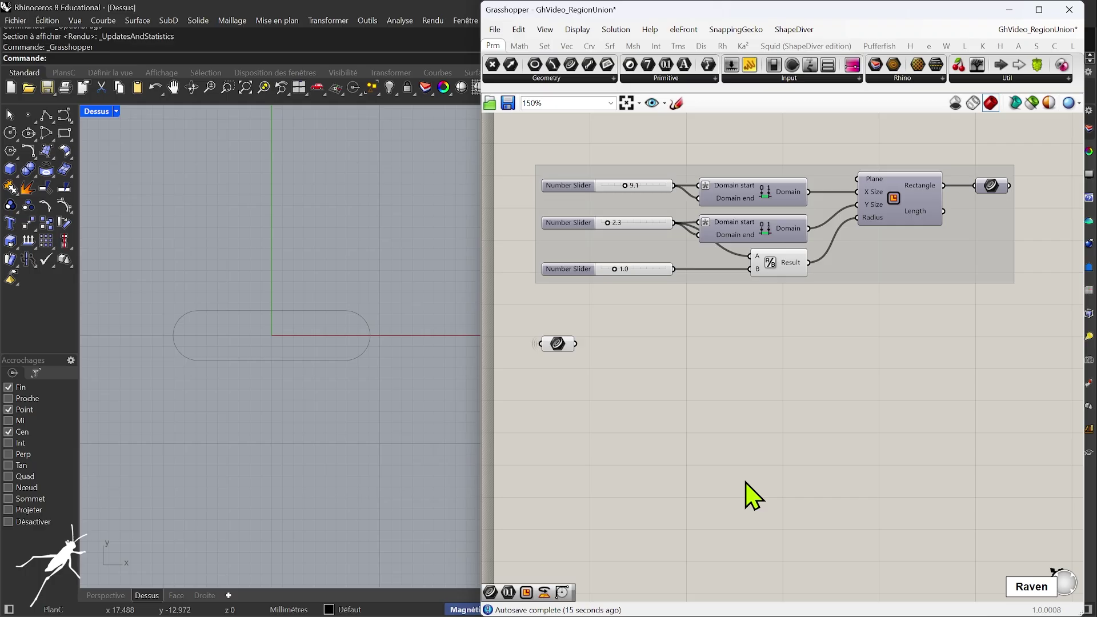
Add a Rotate component beside the lower Curve parameter and connect the curve to its Geometry input.
left_click(685, 47)
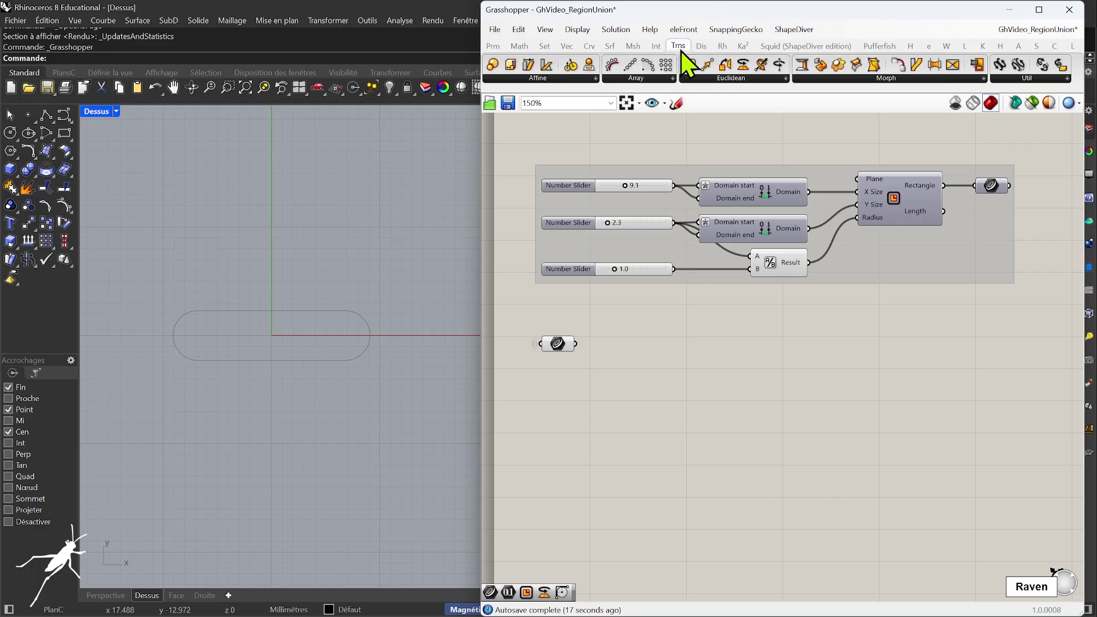
left_click(711, 80)
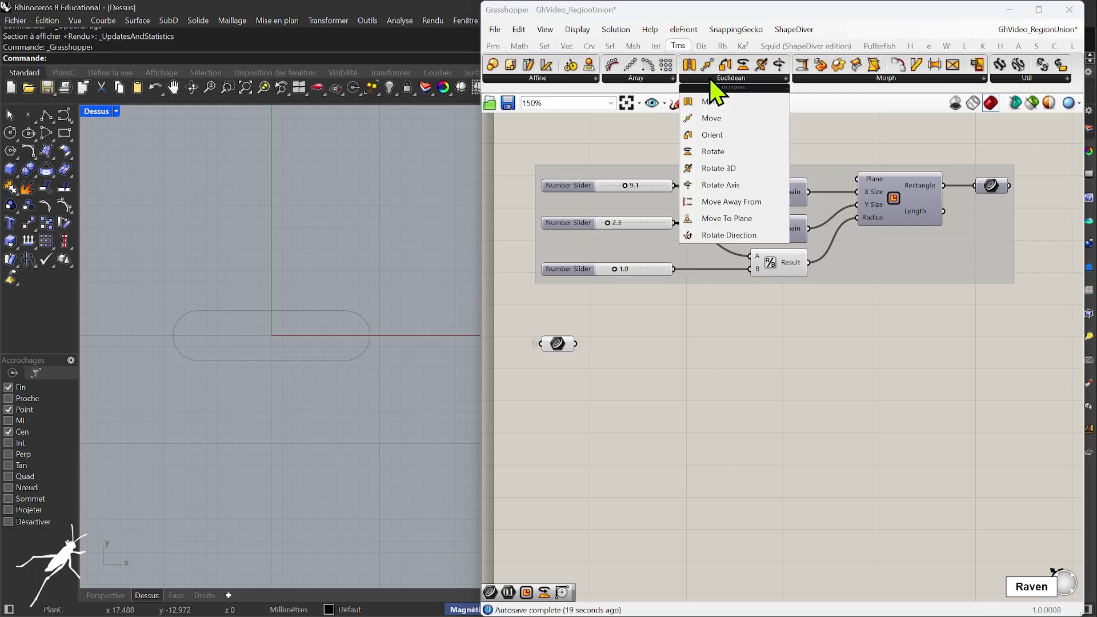
left_click_drag(742, 147, 744, 151)
left_click_drag(744, 319, 739, 351)
left_click_drag(575, 343, 702, 358)
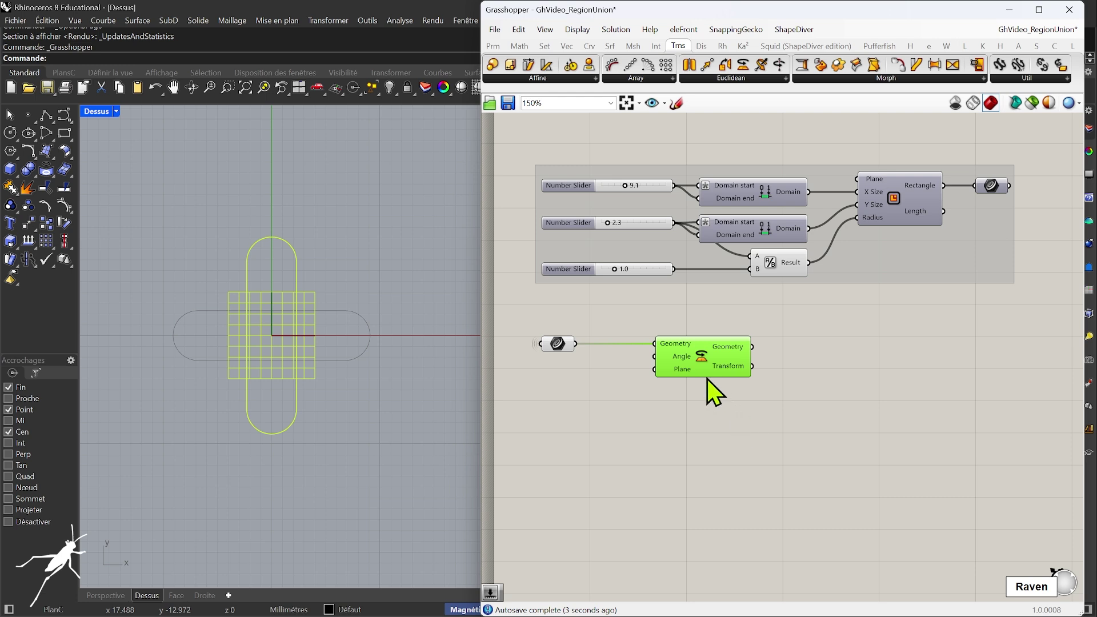
left_click(666, 479)
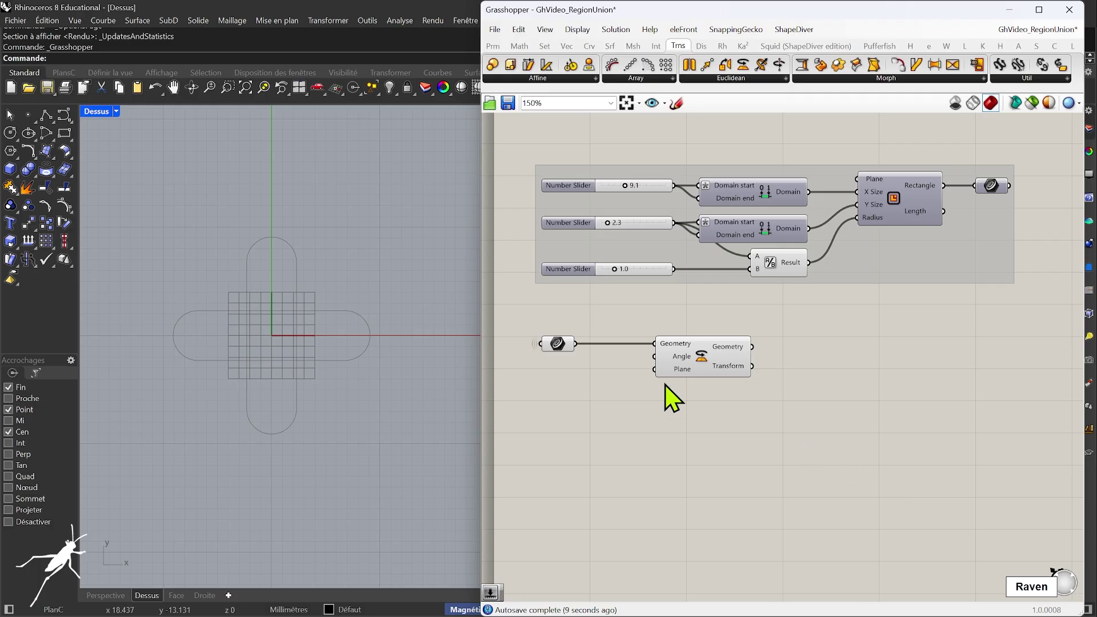
Move the Rotate component farther from the Curve parameter and switch its Angle input to degrees.
mouse_move(673, 358)
left_click_drag(682, 361, 738, 359)
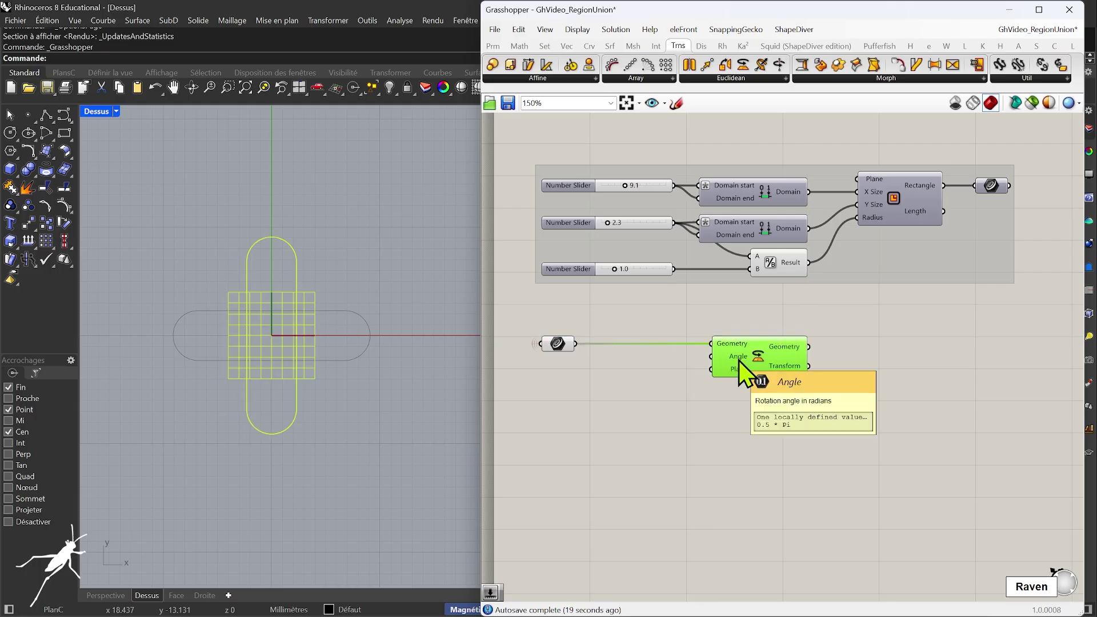
right_click(736, 360)
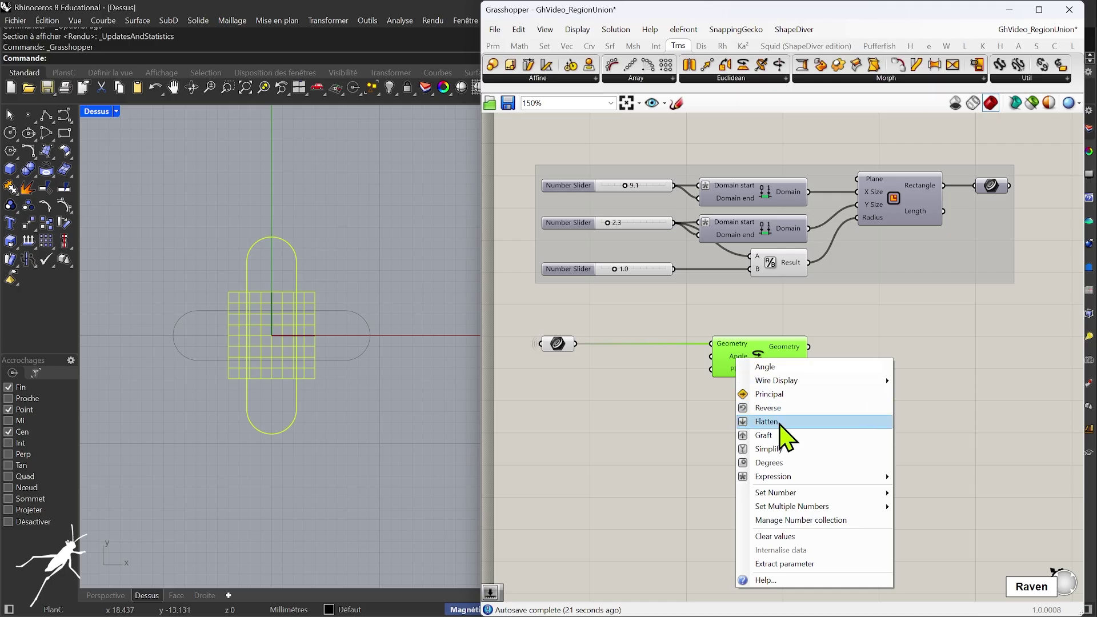
left_click(770, 464)
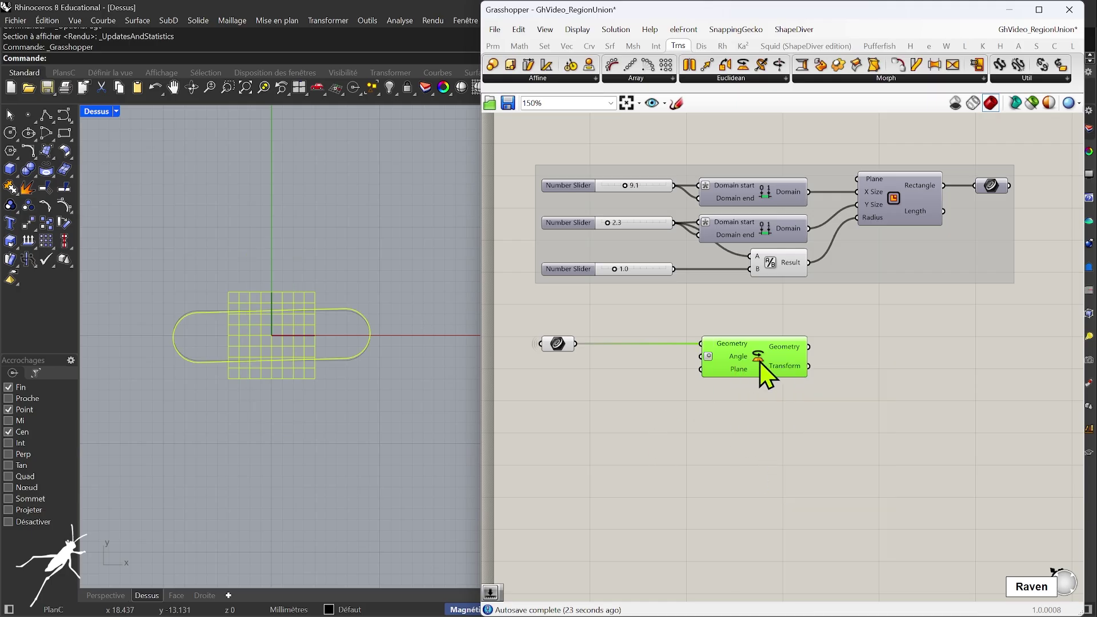
Move the Rotate component farther from the Curve parameter and add an integer number slider ranging from 0 to 180.
left_click_drag(761, 360, 795, 364)
double_click(629, 381)
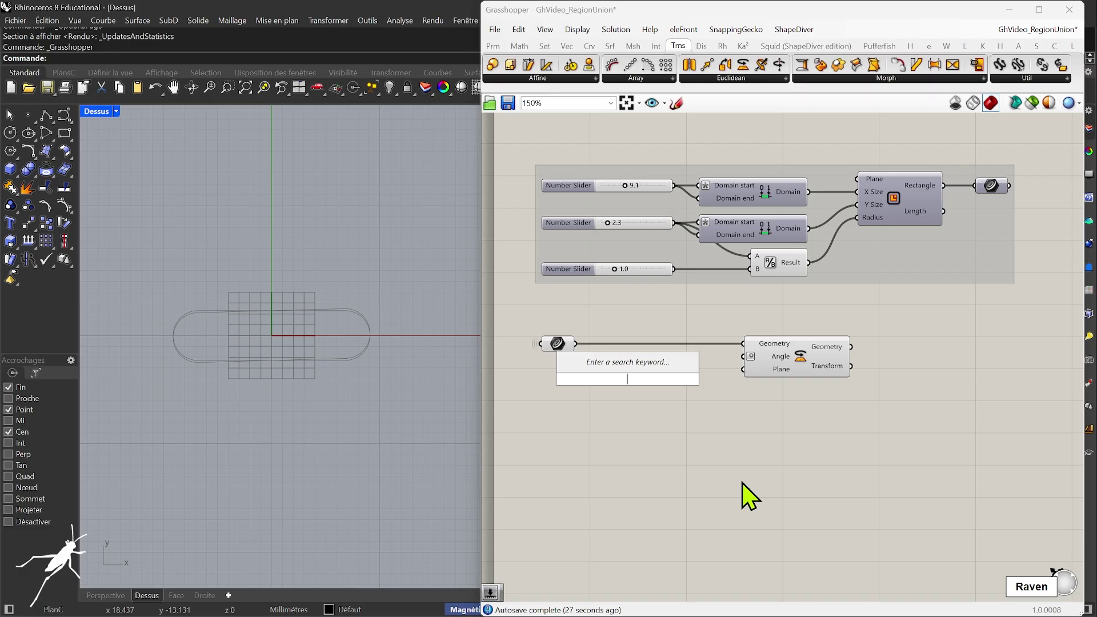
type("0<180")
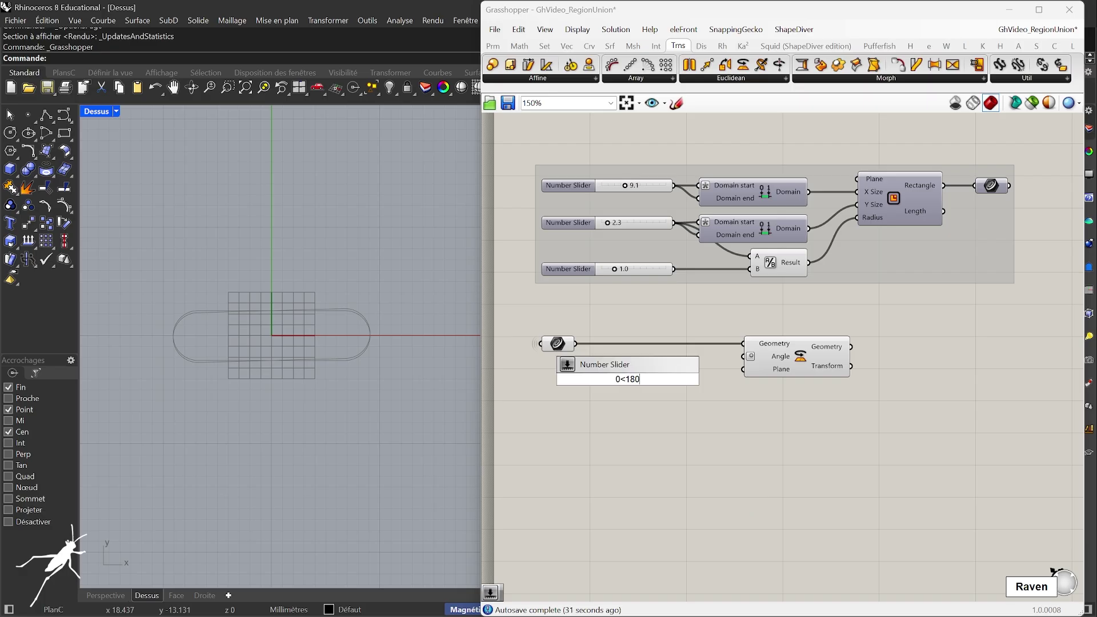
key("Return")
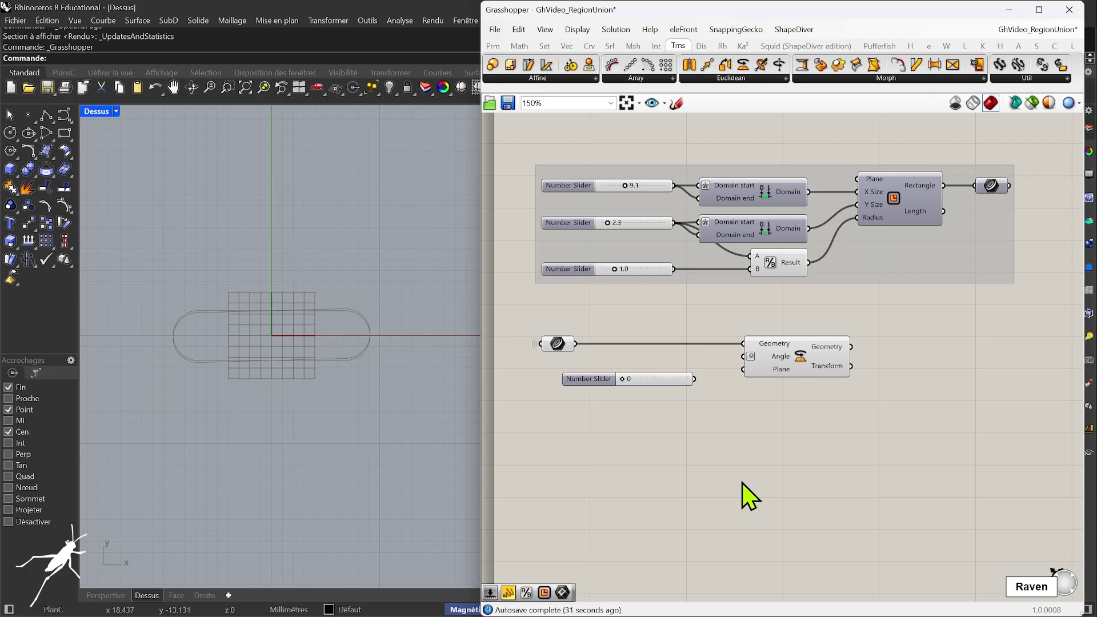
Align the new slider beneath the Curve parameter, connect it to Rotate's Angle input and set it to 90.
left_click_drag(604, 383, 583, 380)
right_click(583, 380)
key("Escape")
left_click_drag(675, 375, 743, 357)
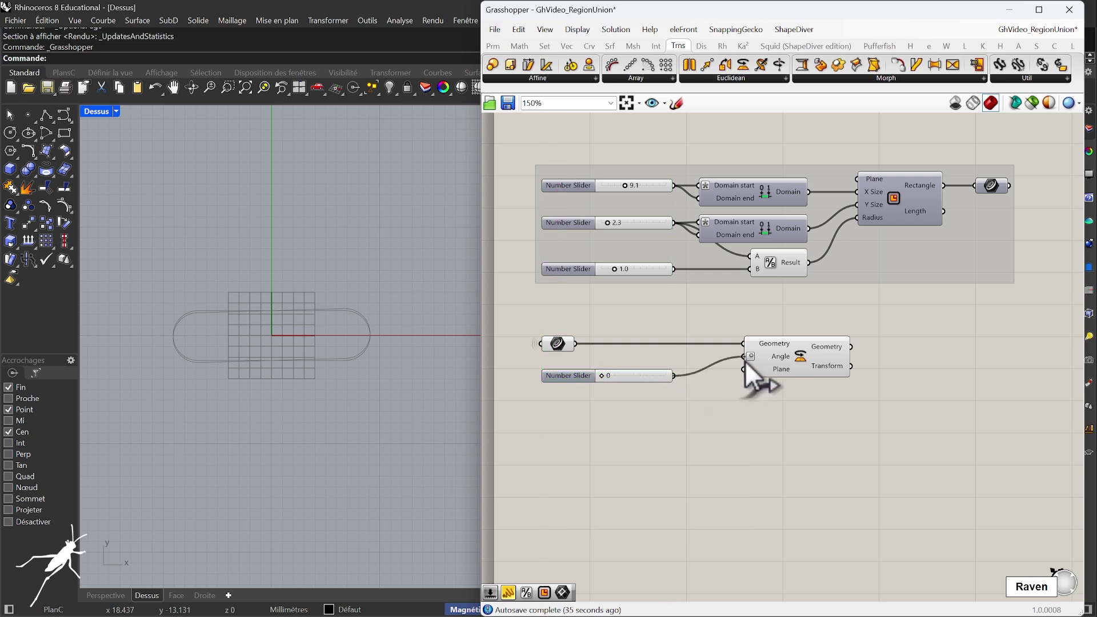
left_click_drag(601, 377, 632, 380)
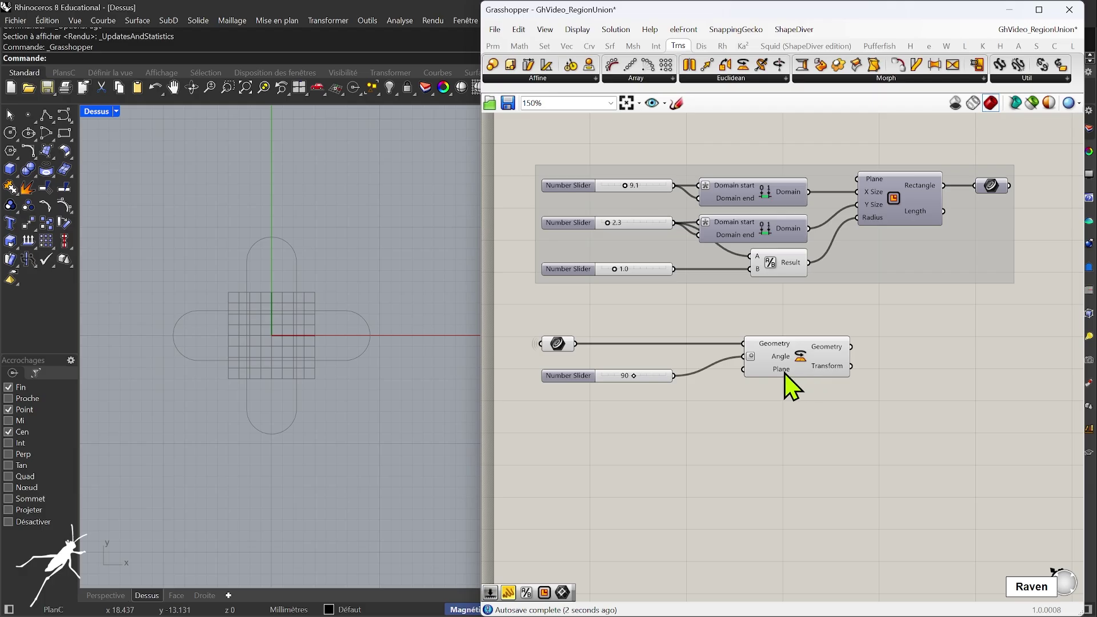
Check the Rotate component's Plane input and move the component slightly closer to the angle slider.
mouse_move(784, 373)
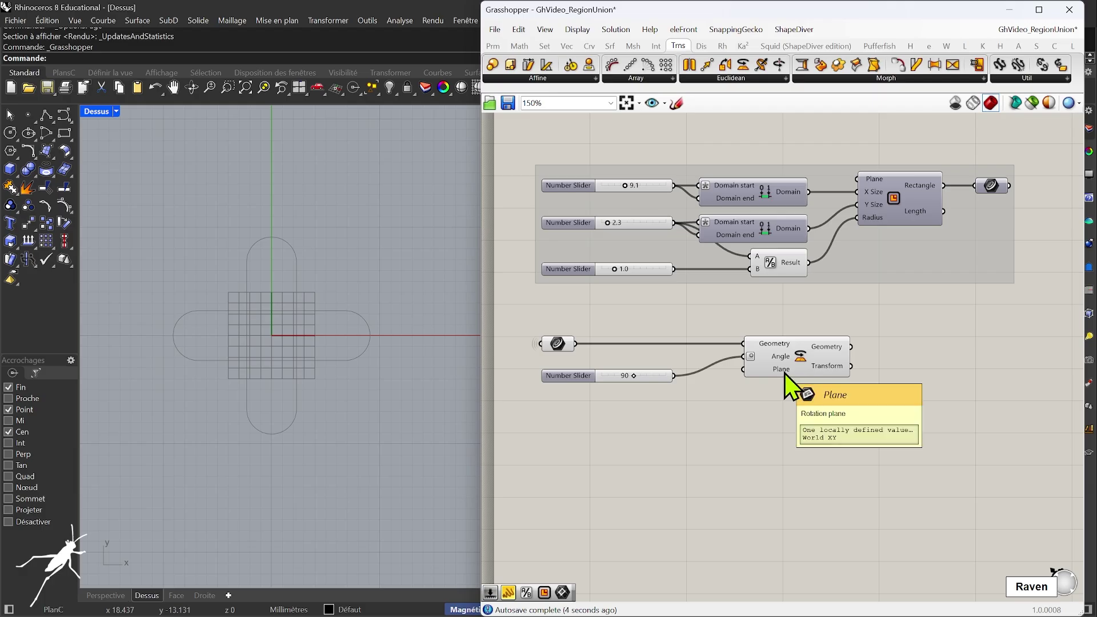
left_click(827, 362)
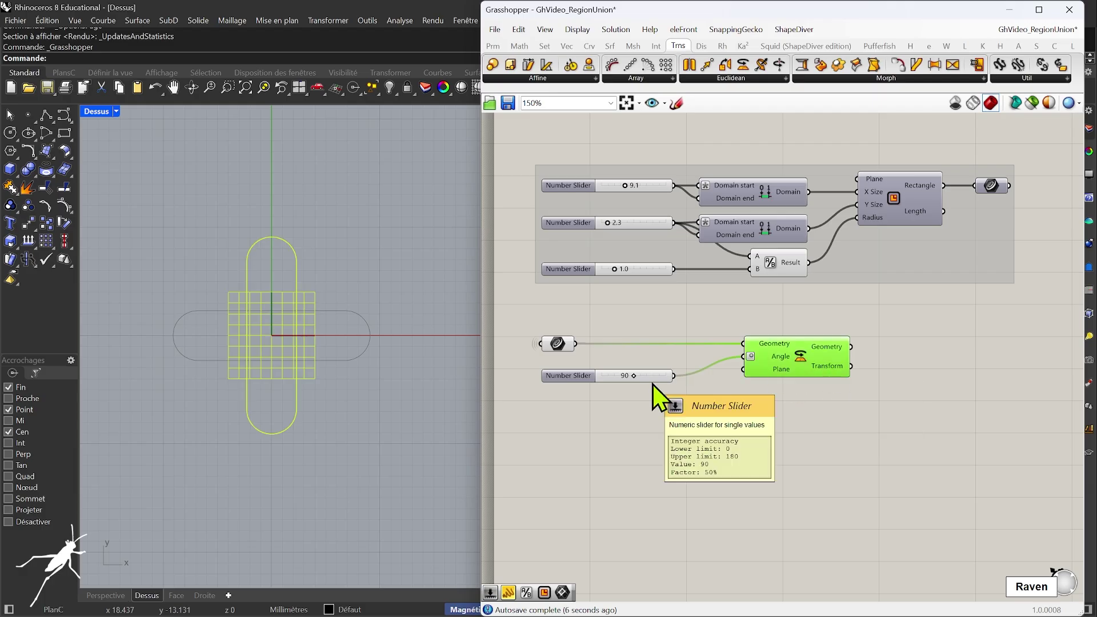
left_click_drag(801, 355, 784, 351)
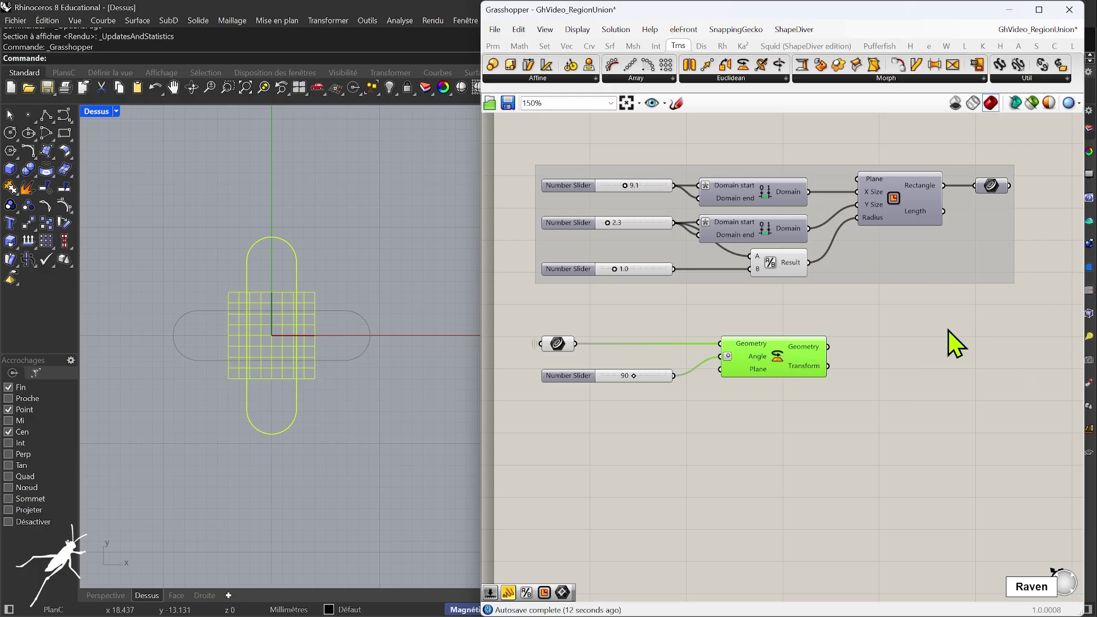
left_click(776, 417)
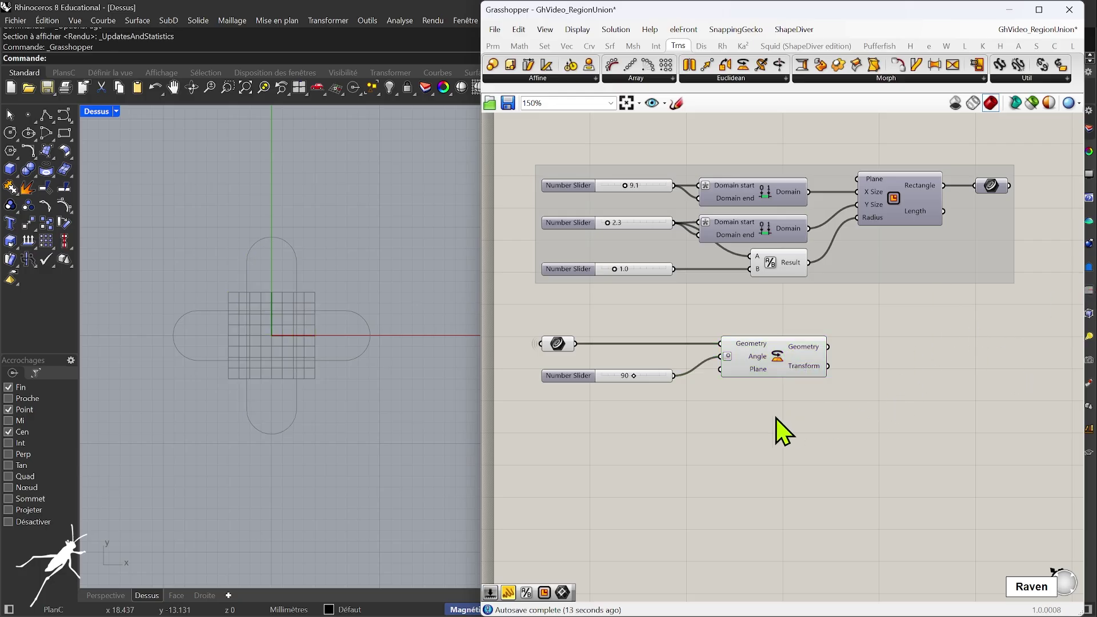
Add a Curve parameter beside the Rotate component and connect it to Rotate's Geometry output.
left_click(558, 344)
left_click(857, 306)
left_click(495, 46)
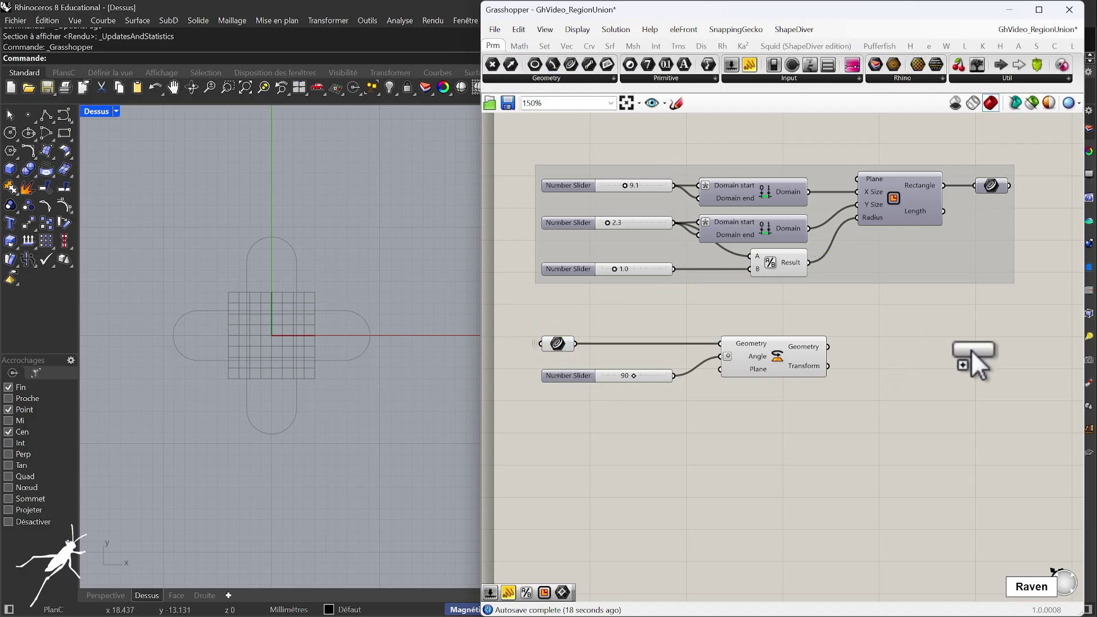
left_click_drag(971, 349, 867, 347)
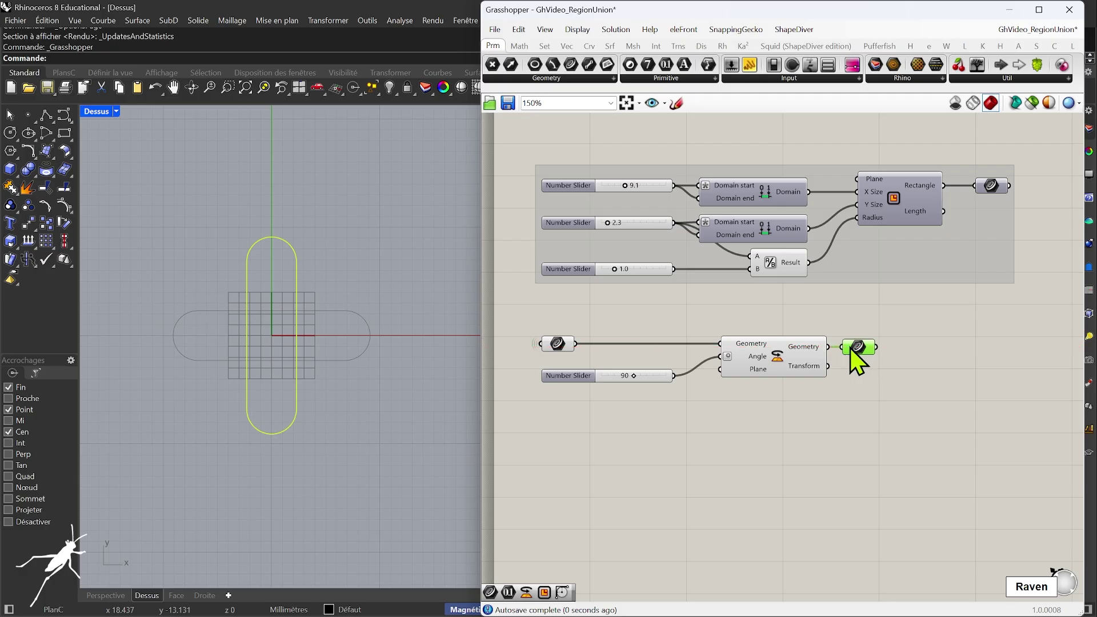
Turn off the preview of the Rotate component and its input Curve parameter.
left_click(814, 353)
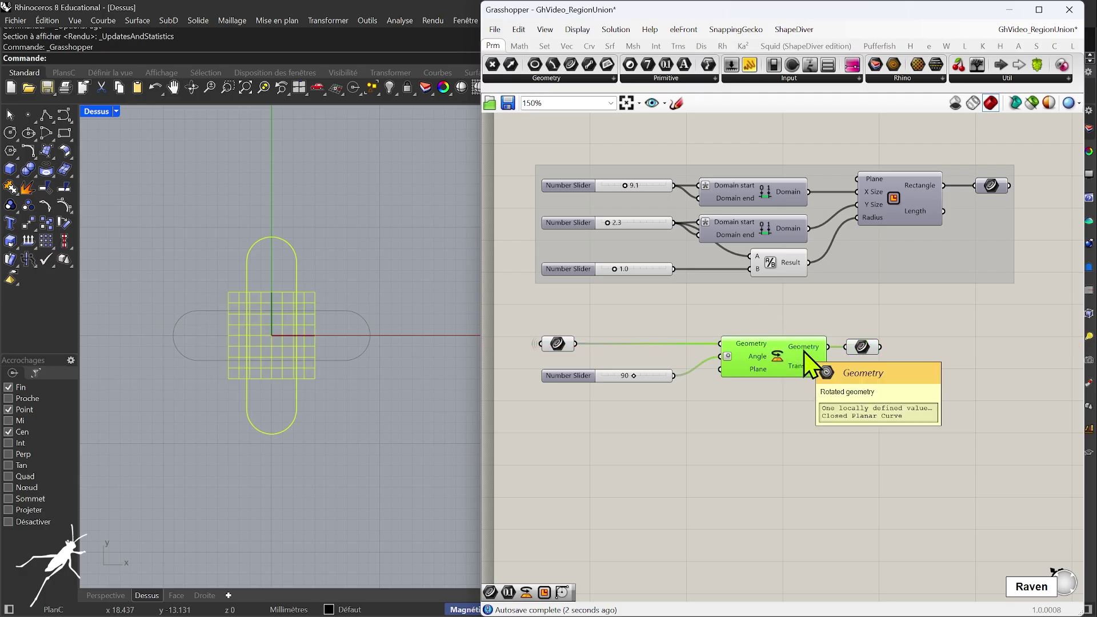
key("ctrl+q")
left_click(570, 340)
key("ctrl+q")
left_click(525, 302)
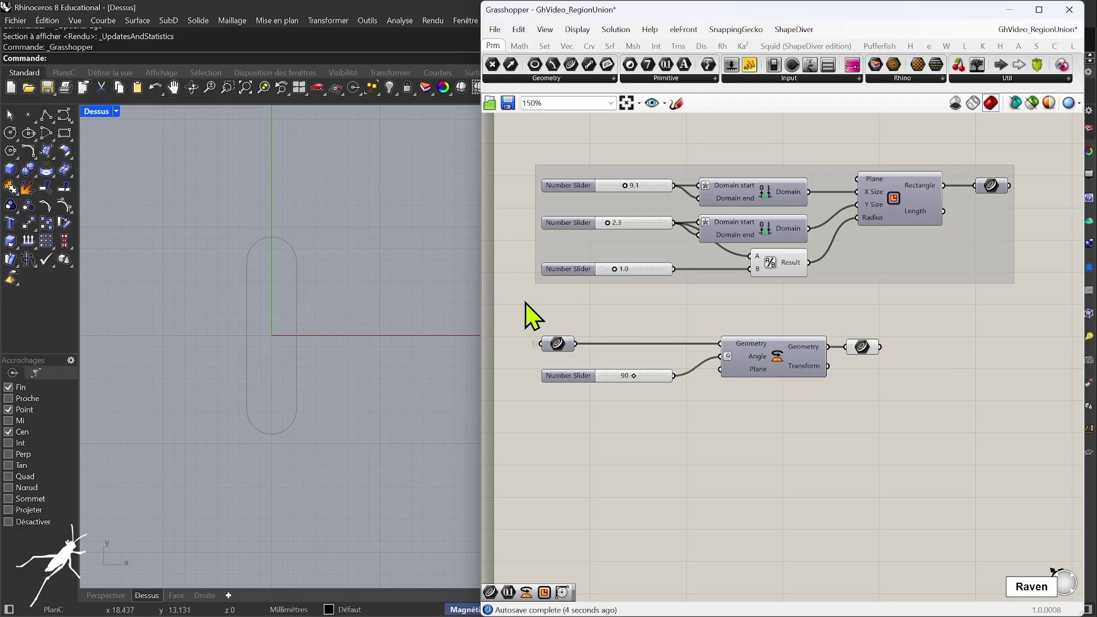
Group the Rotate component with its slider and both Curve parameters, and move the group up beneath the rectangle group.
left_click_drag(525, 303, 1019, 440)
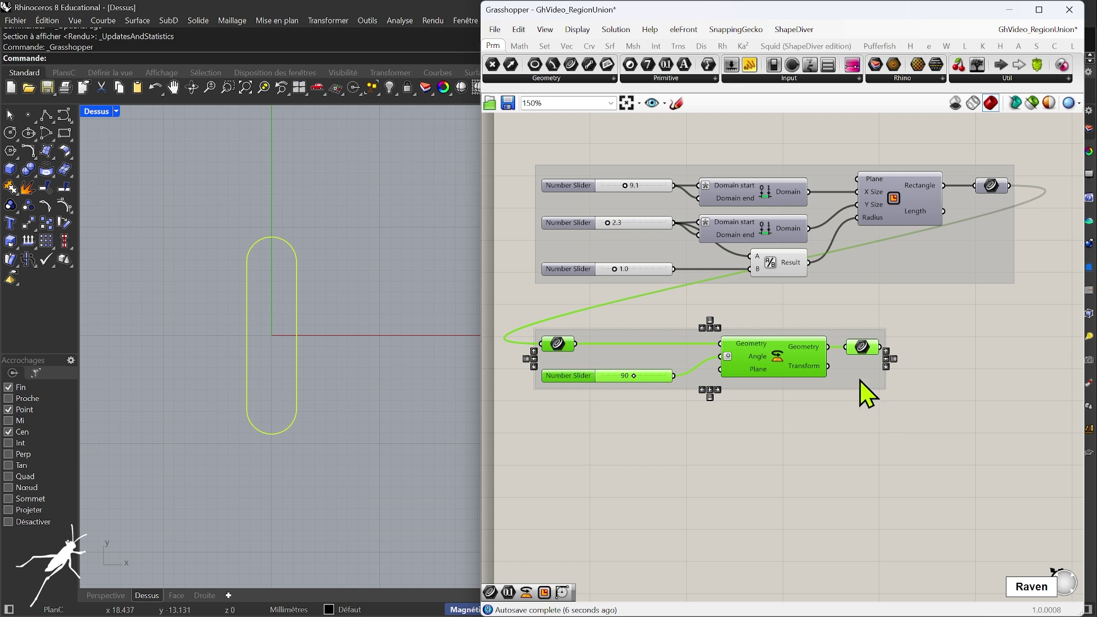
left_click_drag(860, 381, 860, 355)
left_click(913, 437)
Copy the rotation group's output Curve parameter and connect the original's output to the copy.
left_click(863, 323)
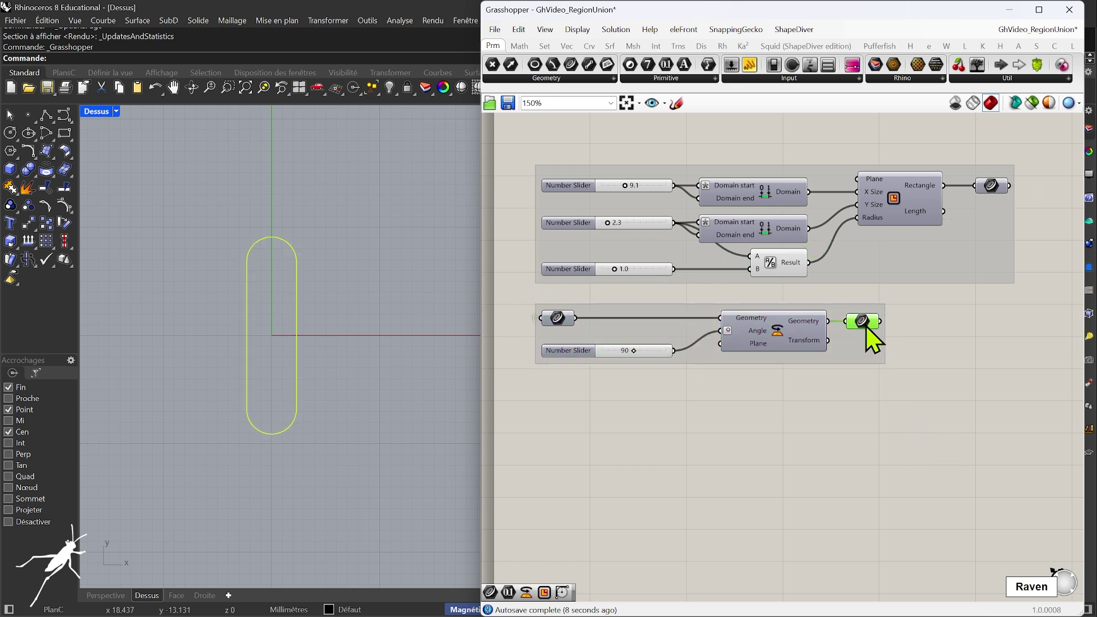
key("ctrl+c")
key("ctrl+v")
left_click_drag(618, 493, 879, 321)
left_click(868, 389)
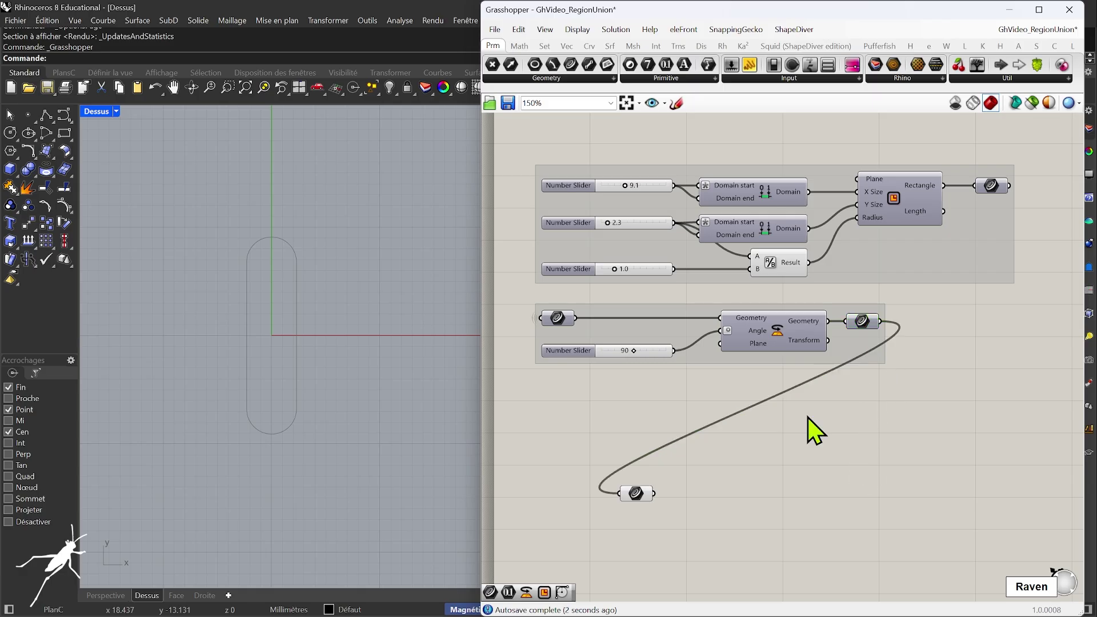
Place the copied Curve parameter beneath the rotation group and set its wire display to Hidden.
left_click_drag(640, 498, 562, 450)
right_click(560, 448)
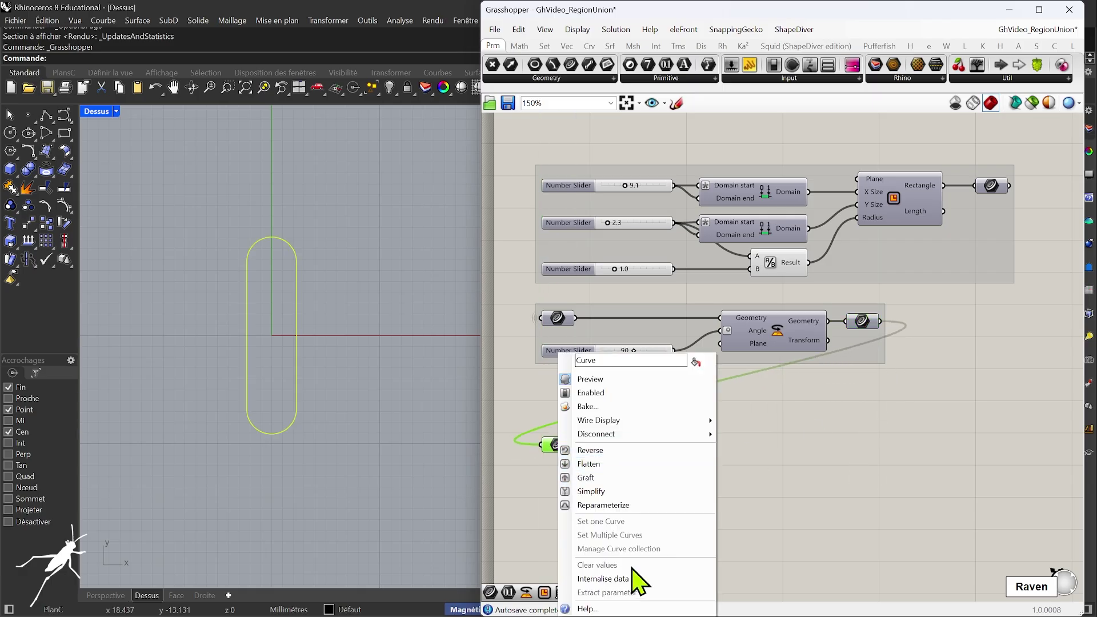
left_click(729, 455)
left_click(743, 465)
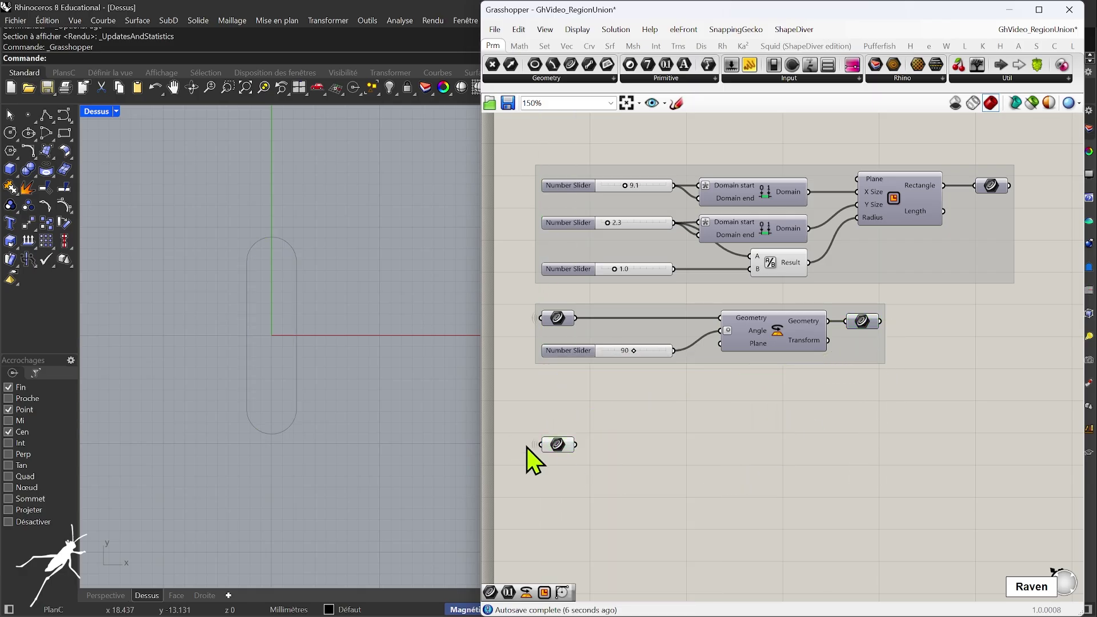
left_click_drag(558, 445, 557, 427)
left_click(610, 447)
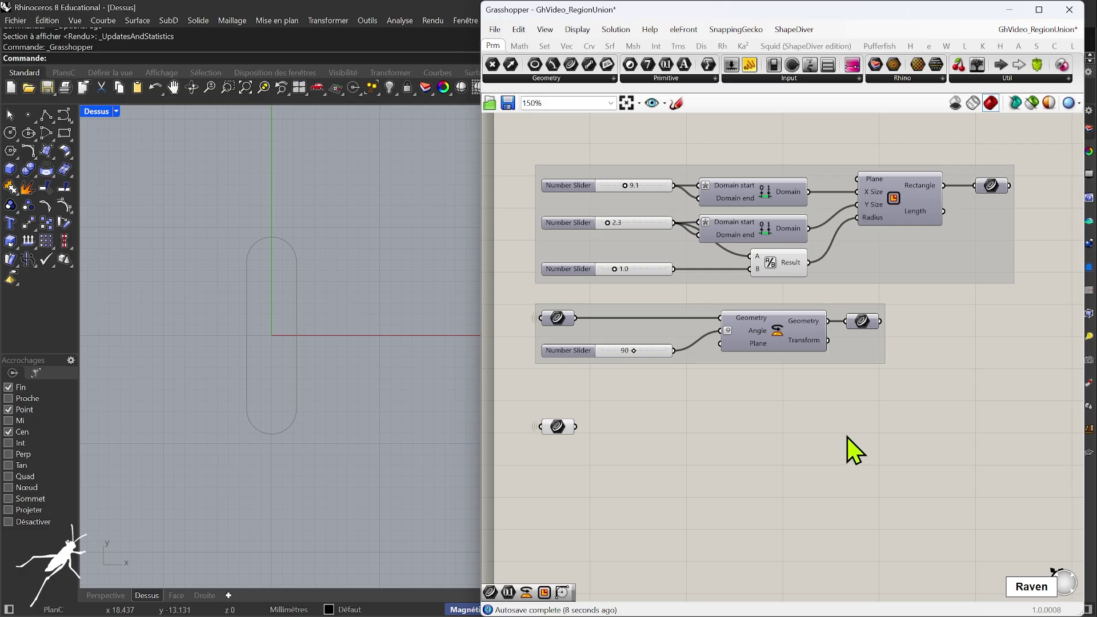
Duplicate the rotation group's input Curve parameter, place the copy above the lower Curve parameter and enable its preview.
left_click(558, 427)
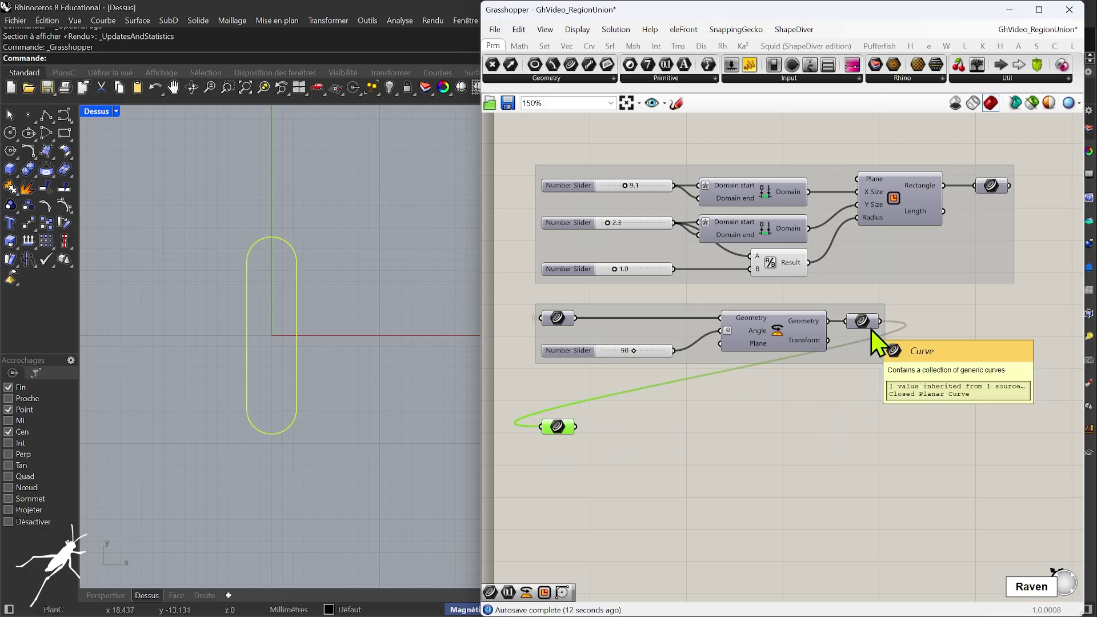
left_click(557, 318)
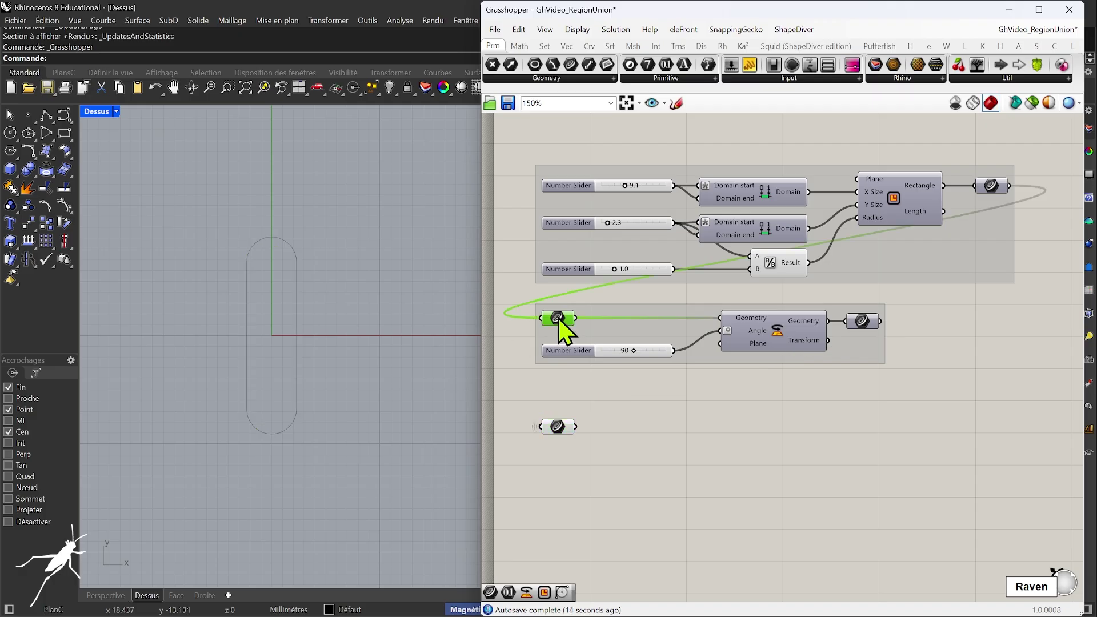
left_click_drag(560, 323, 634, 480, "alt")
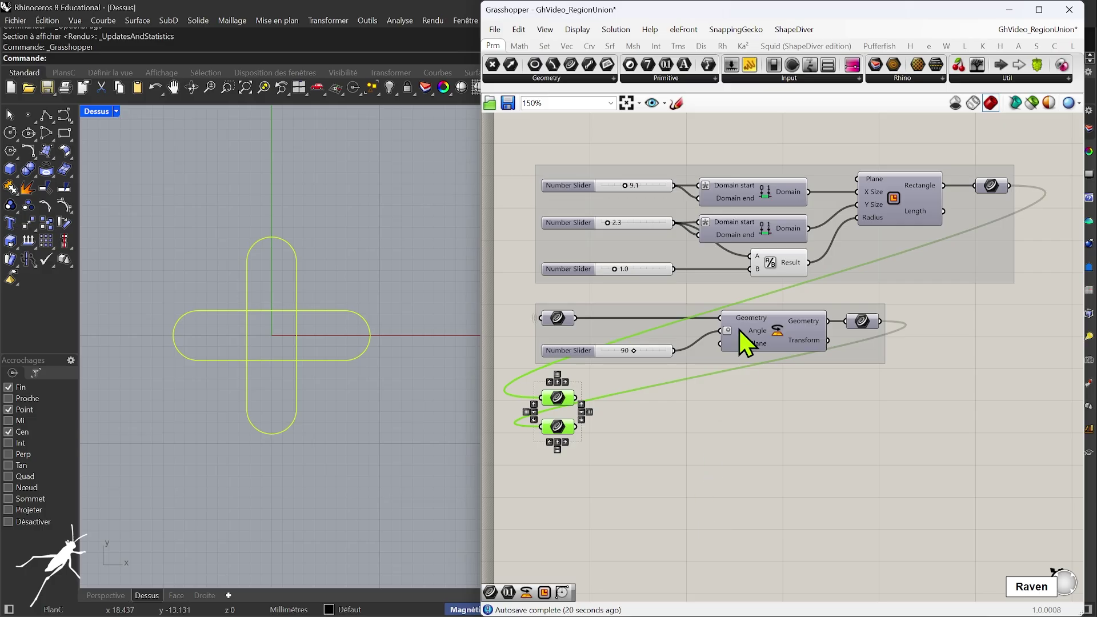
Select the two lower Curve parameters to examine which rectangle each one carries.
left_click(793, 460)
left_click(550, 399)
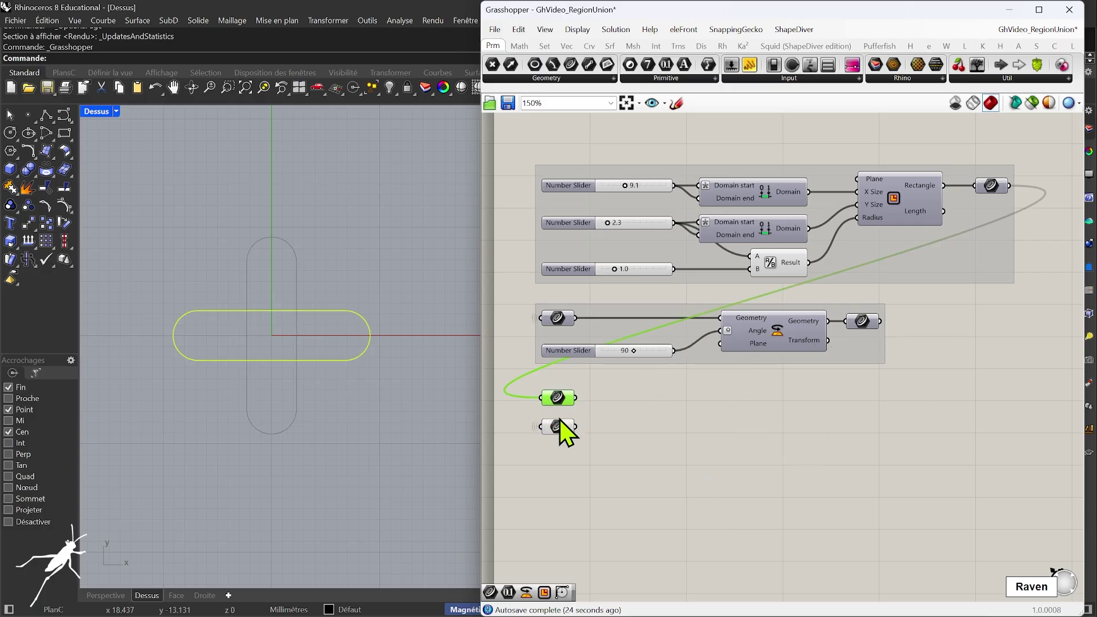
left_click(622, 431)
left_click(560, 398)
left_click(560, 460)
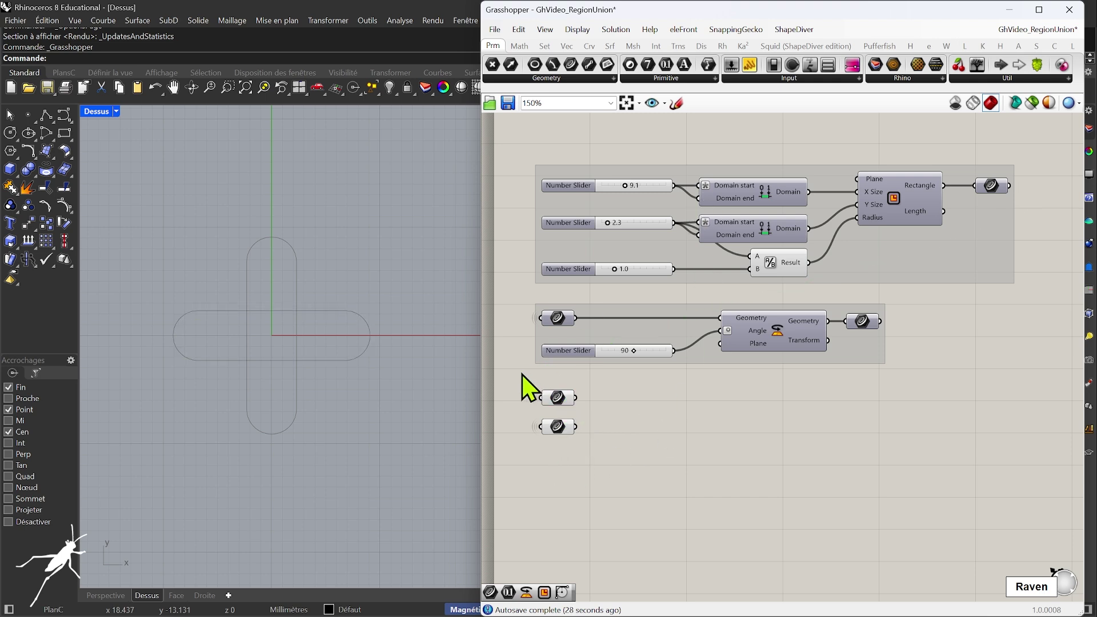
left_click_drag(521, 378, 653, 484)
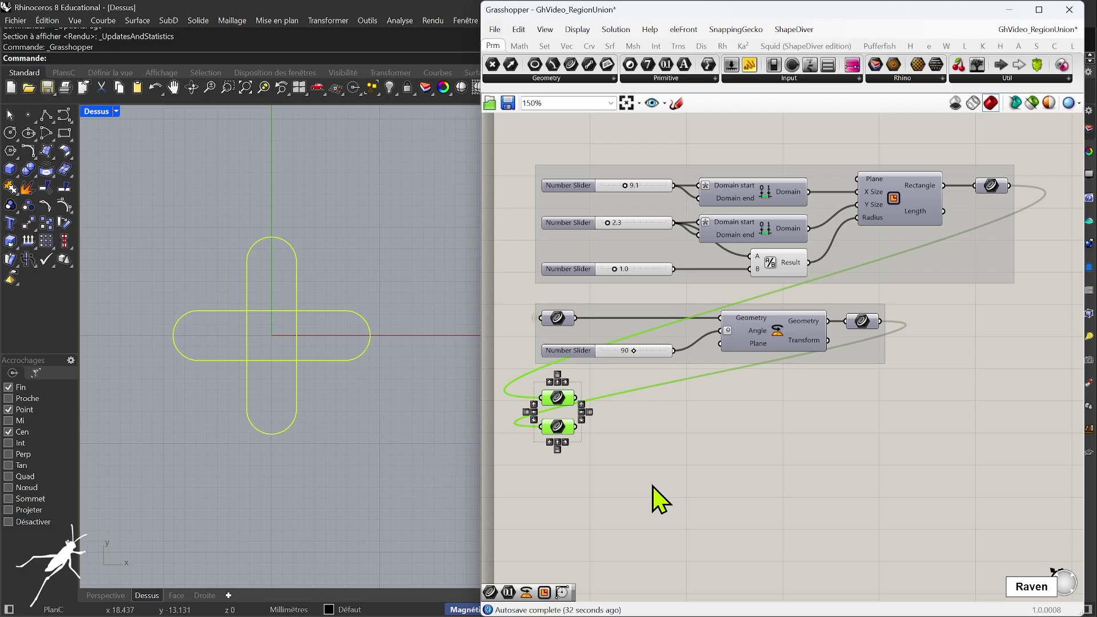
left_click(652, 486)
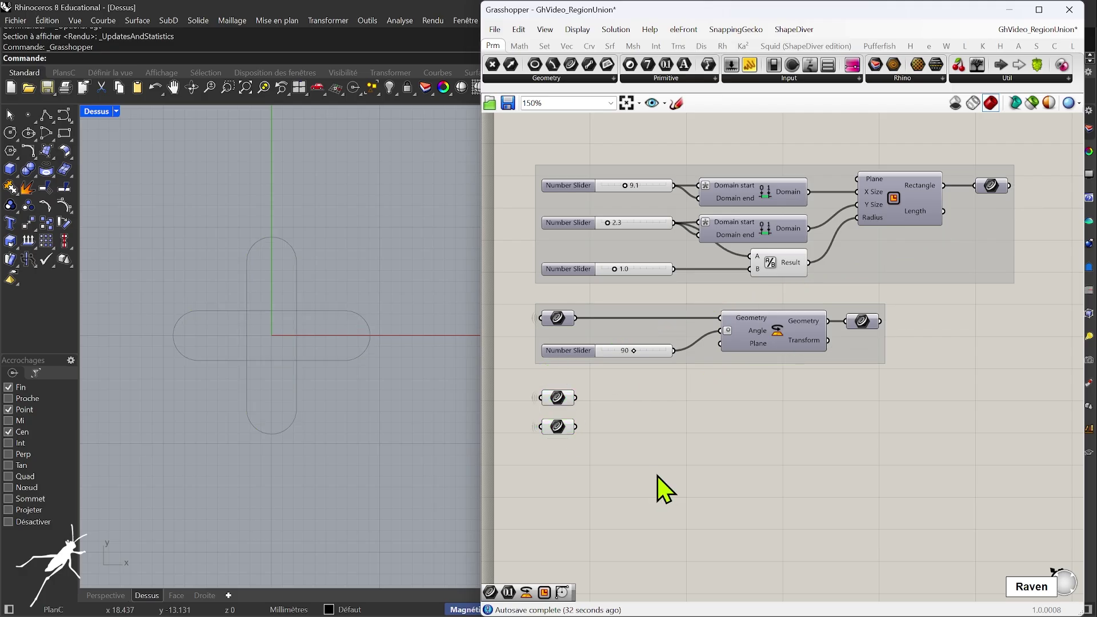
Add a Region Union component to the side of the two lower Curve parameters.
left_click(682, 50)
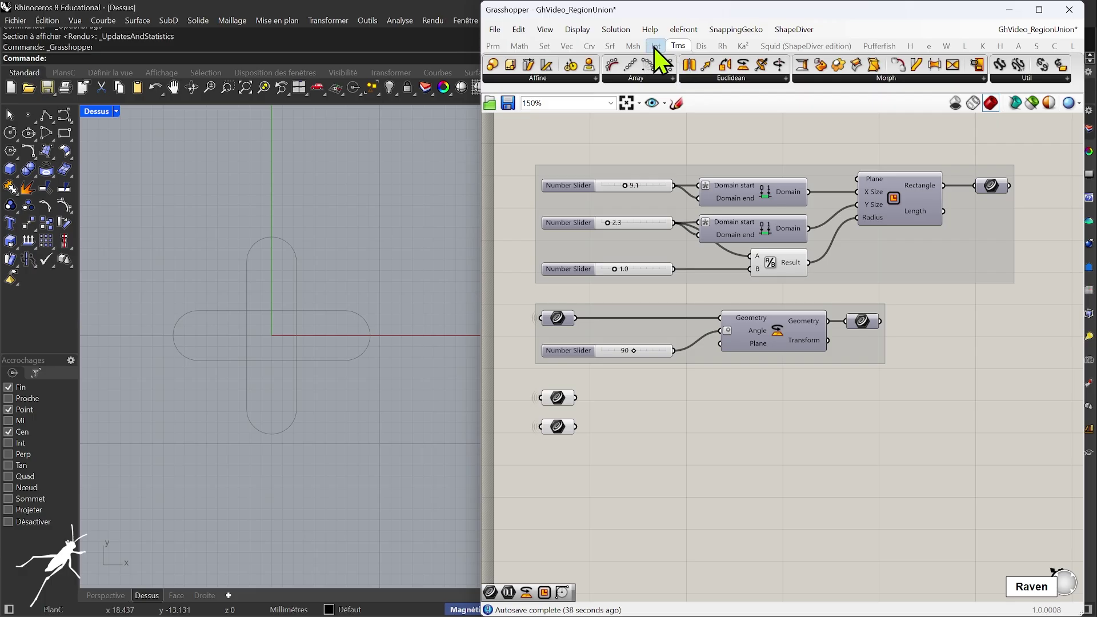
left_click(655, 48)
left_click(963, 79)
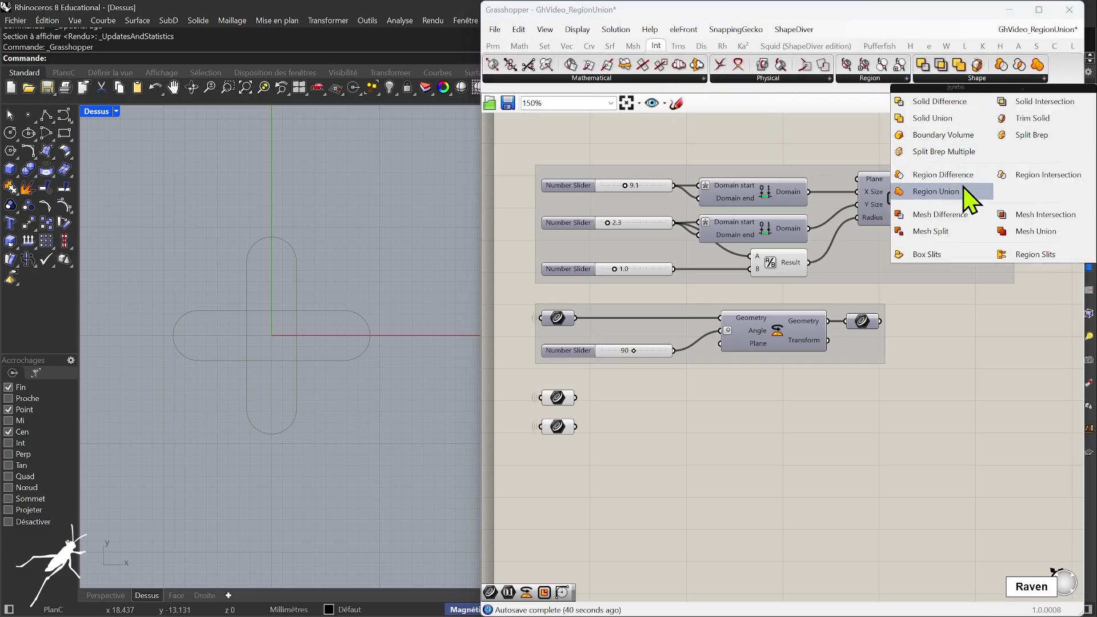
left_click_drag(960, 201, 777, 406)
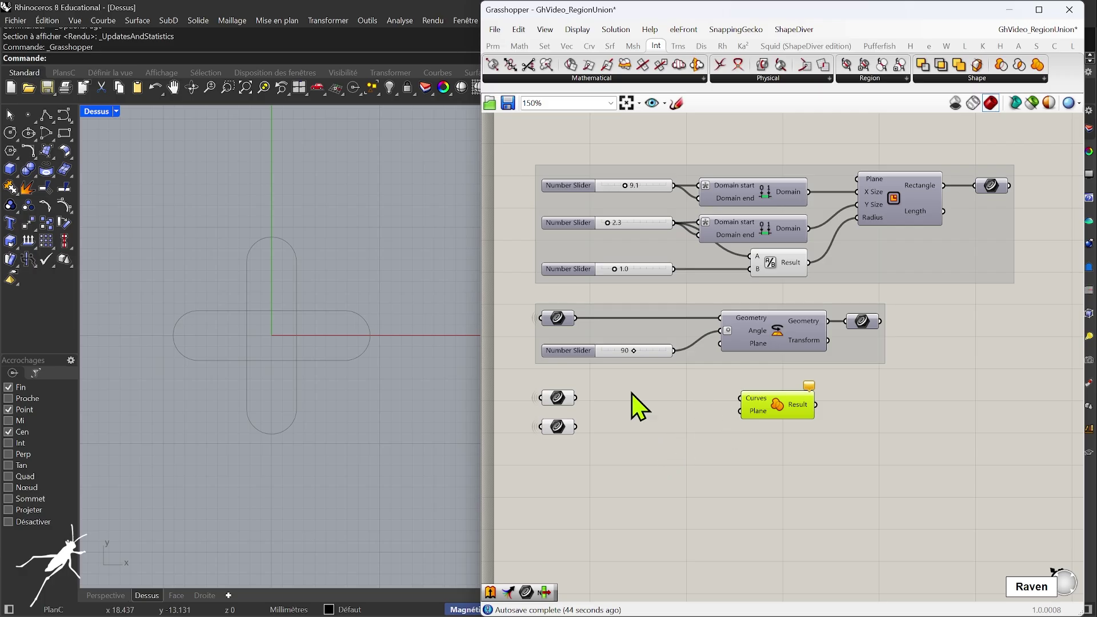
Add a Merge component and connect the two lower Curve parameters to its D1 and D2 inputs.
double_click(656, 426)
type("merge")
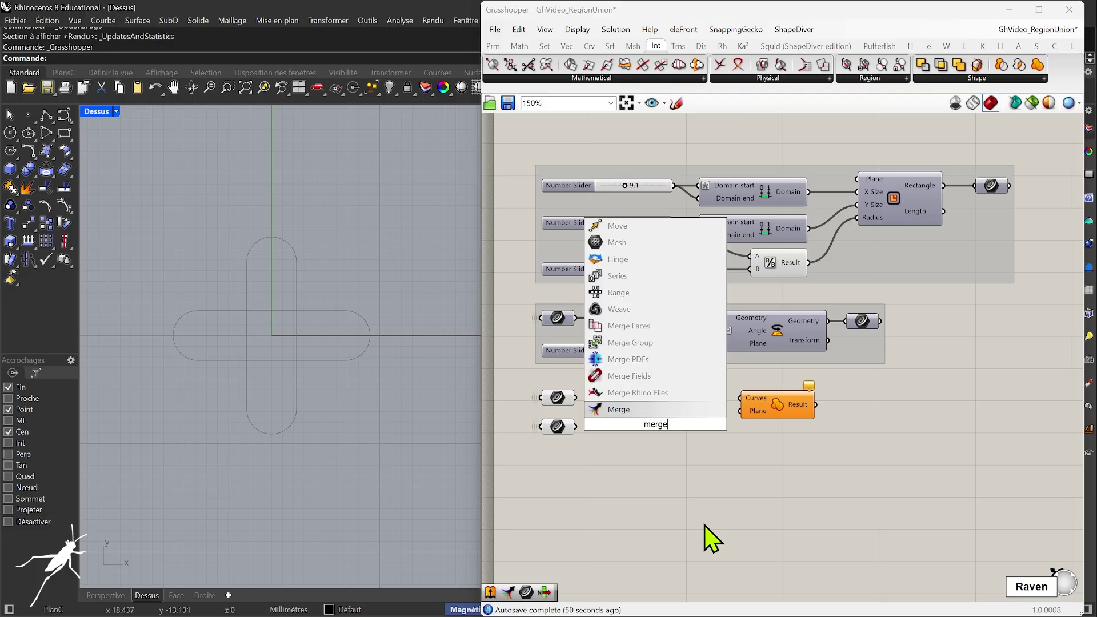
left_click(663, 409)
left_click_drag(575, 397, 619, 430)
left_click(656, 421)
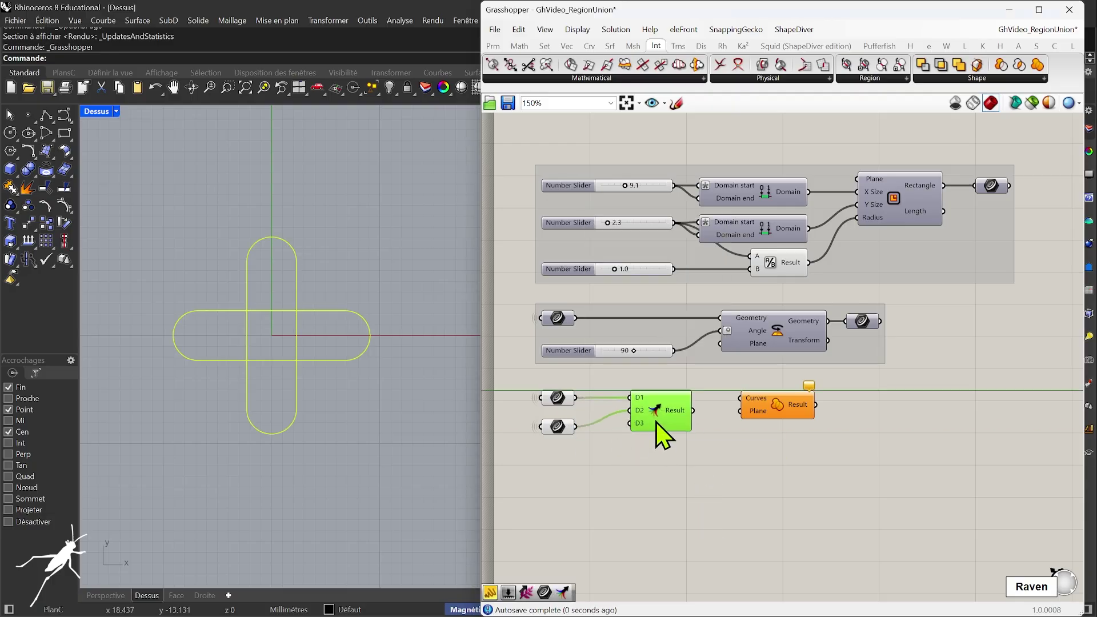
Remove the unused D3 input from the Merge component and move it closer to the Curve parameters.
scroll(639, 426, "up", 5)
scroll(813, 416, "down", 3)
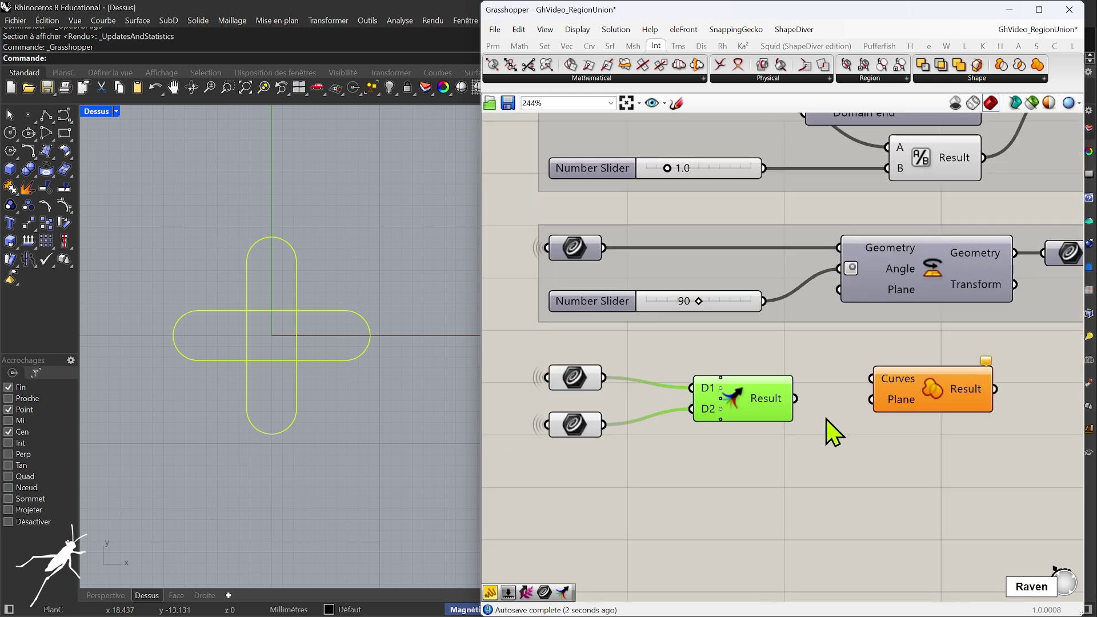
left_click_drag(763, 400, 732, 411)
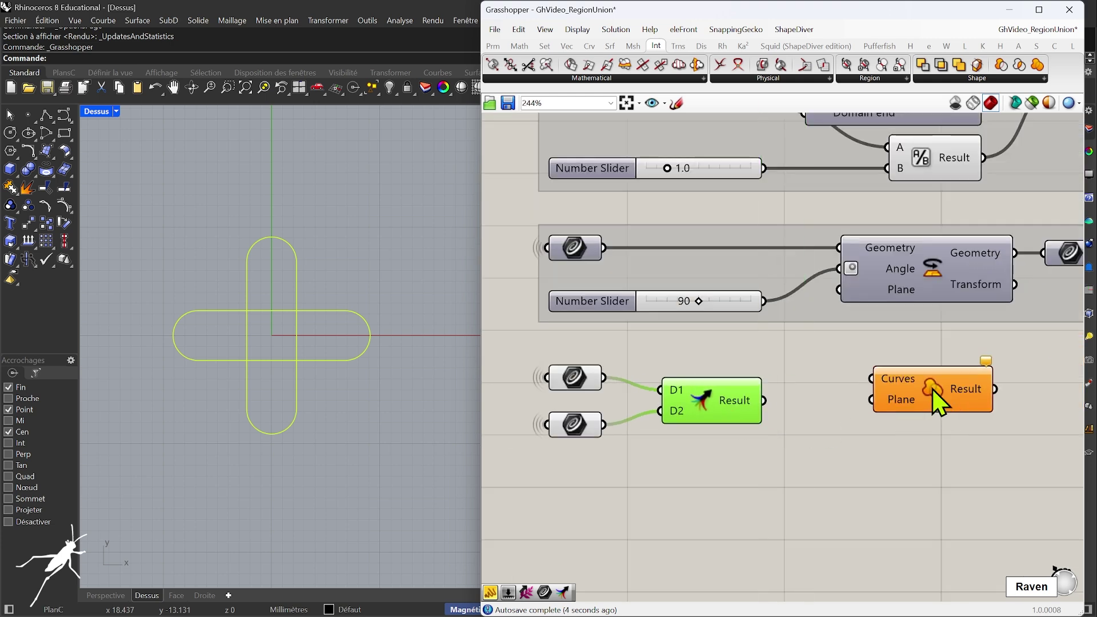
Connect Merge's Result to Region Union's Curves input and align the Region Union component beside Merge.
left_click_drag(918, 390, 926, 407)
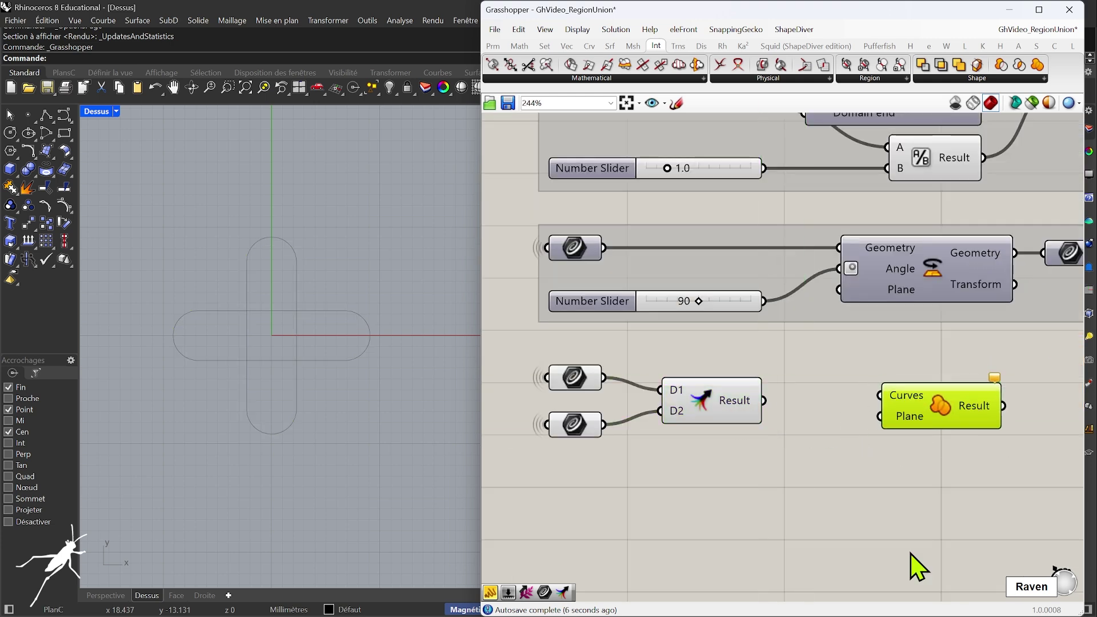
left_click_drag(764, 400, 878, 425)
left_click(731, 414)
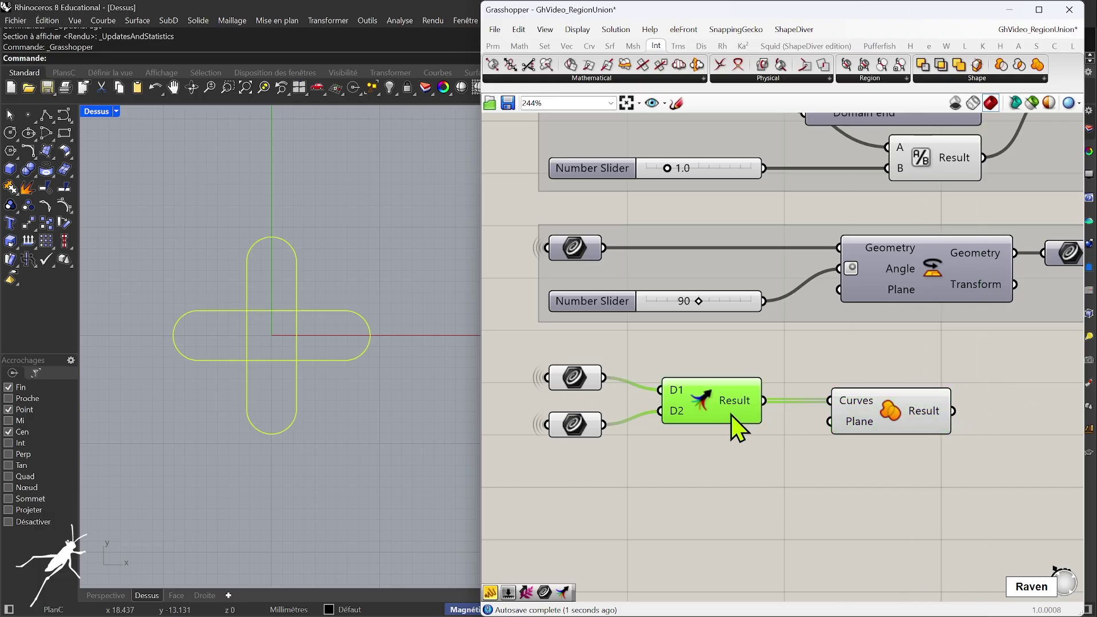
Delete the two lower Curve parameters that feed the Merge component.
left_click_drag(544, 358, 637, 476)
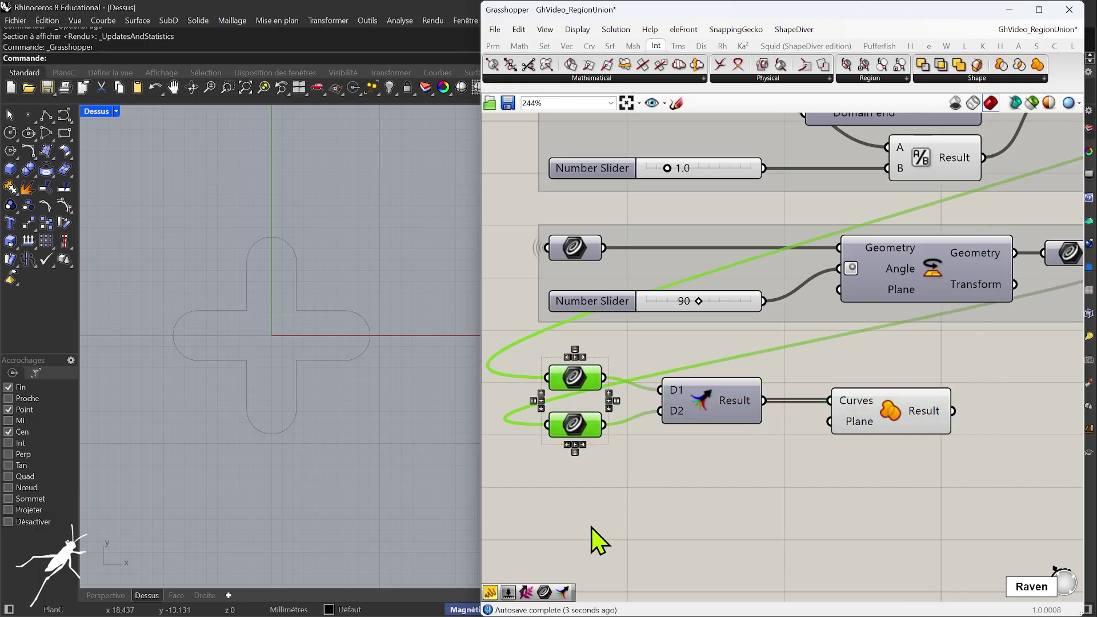
left_click(743, 503)
scroll(802, 474, "down", 2)
right_click_drag(802, 475, 764, 434)
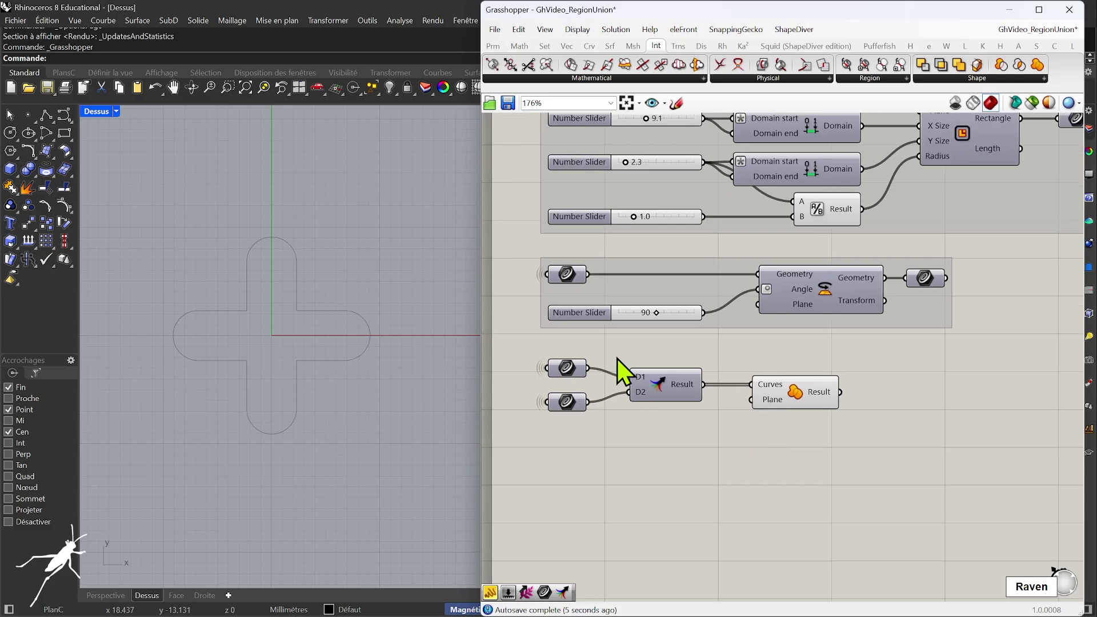
left_click(683, 382)
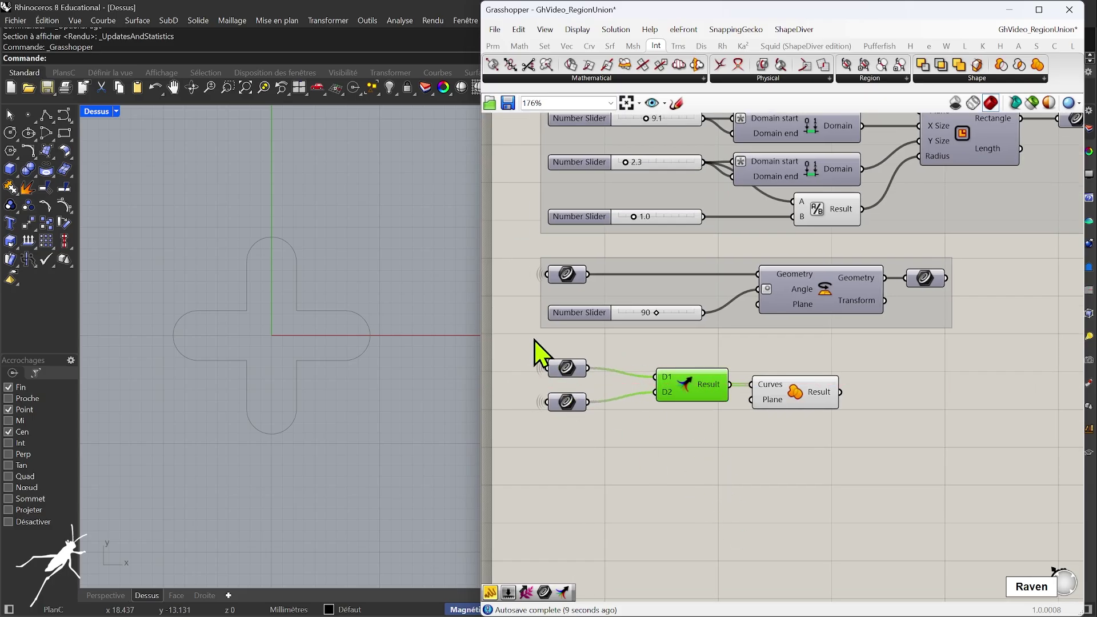
left_click_drag(533, 340, 623, 476)
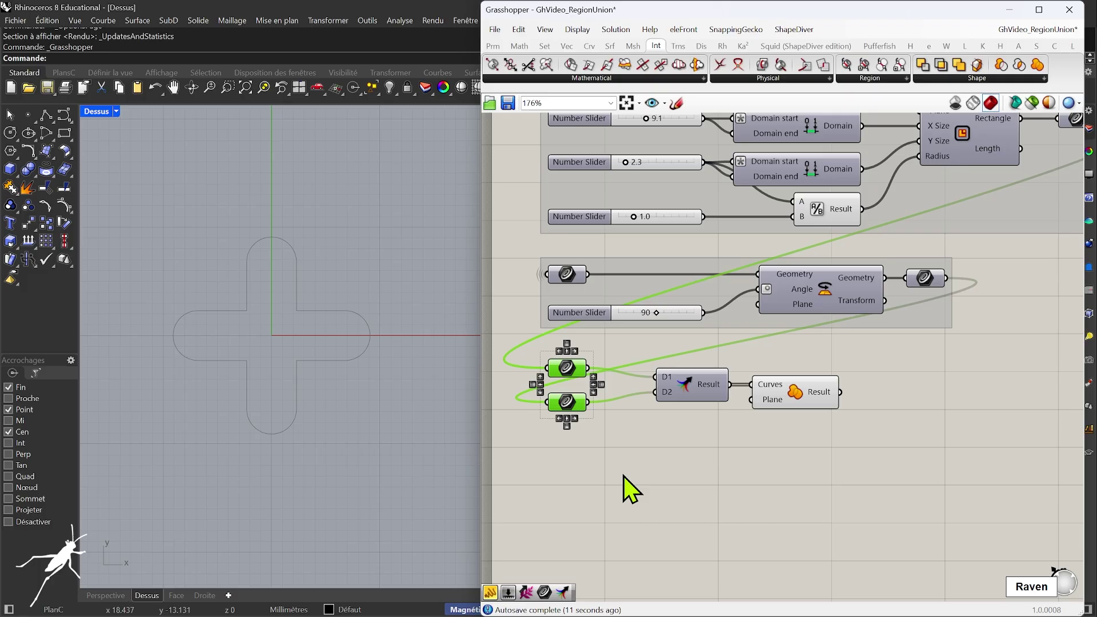
key("Delete")
Move Merge and Region Union beside the rotation group, and shift the group's Rotate component, angle slider and output Curve down slightly.
left_click_drag(633, 327, 612, 330)
scroll(634, 341, "down", 2)
left_click(649, 458)
left_click_drag(632, 372, 881, 479)
left_click_drag(681, 407, 964, 333)
left_click_drag(631, 295, 907, 357)
left_click(597, 353, "shift")
left_click_drag(774, 348, 774, 369)
left_click(920, 327)
right_click_drag(921, 327, 869, 329)
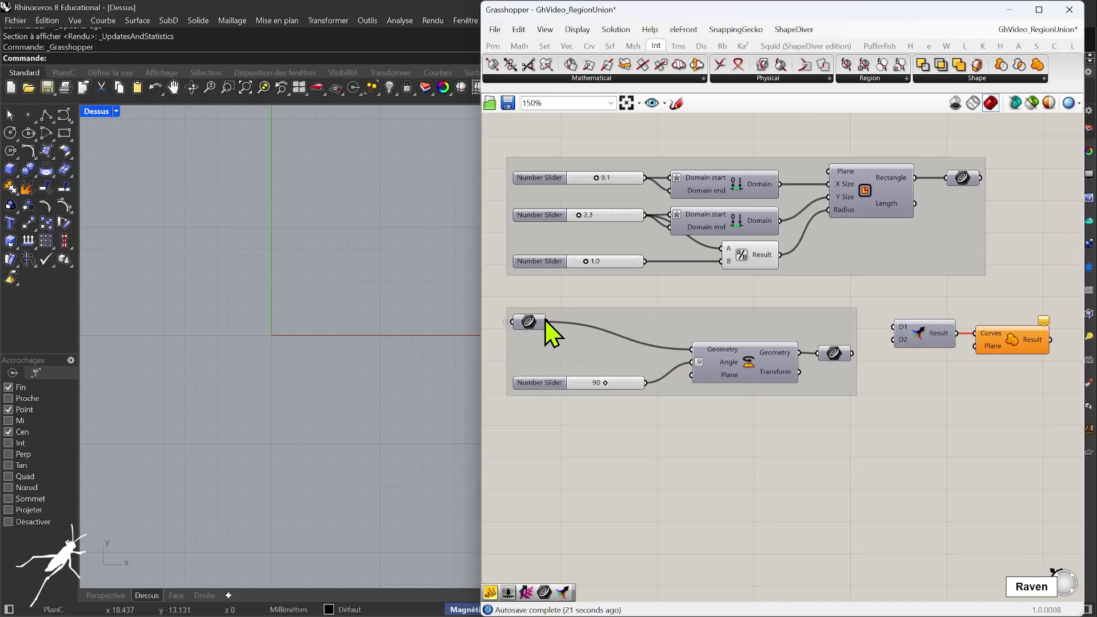
Connect the rotation group's input Curve to Merge's D1 and Rotate's Geometry output to D2, then bring Region Union closer to Merge.
left_click_drag(546, 322, 892, 327)
left_click_drag(835, 353, 893, 343)
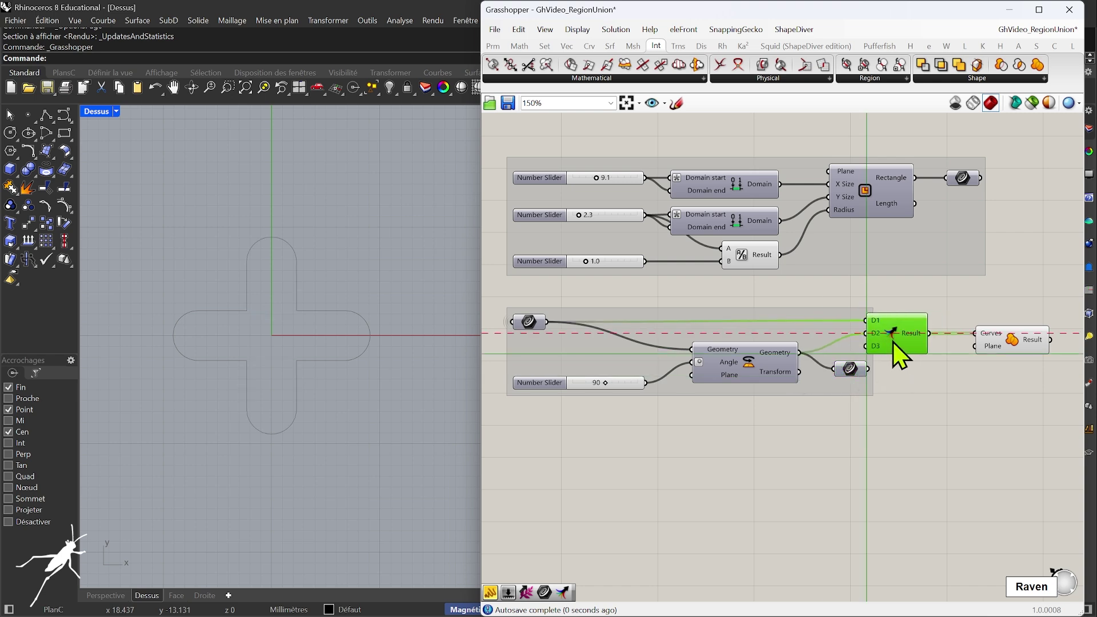
left_click_drag(1007, 345, 975, 344)
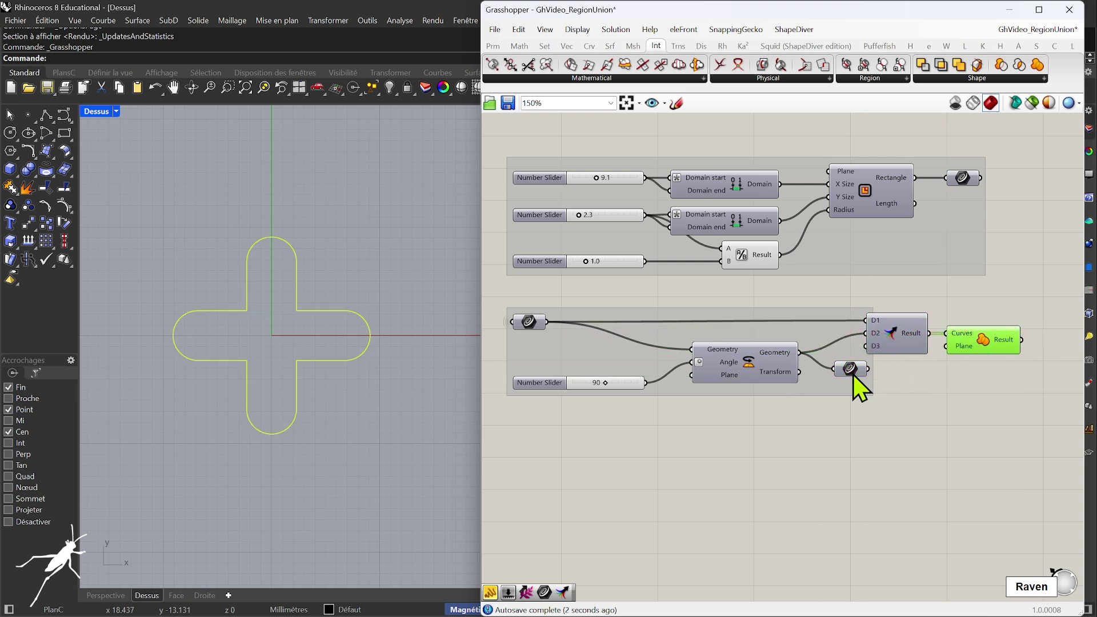
Place a copied Curve parameter after Region Union, feed it from Result, and delete the Curve parameter beside Rotate.
left_click_drag(853, 374, 1032, 410, "alt")
left_click_drag(1021, 340, 1053, 340)
left_click(993, 344)
left_click(857, 369)
key("Delete")
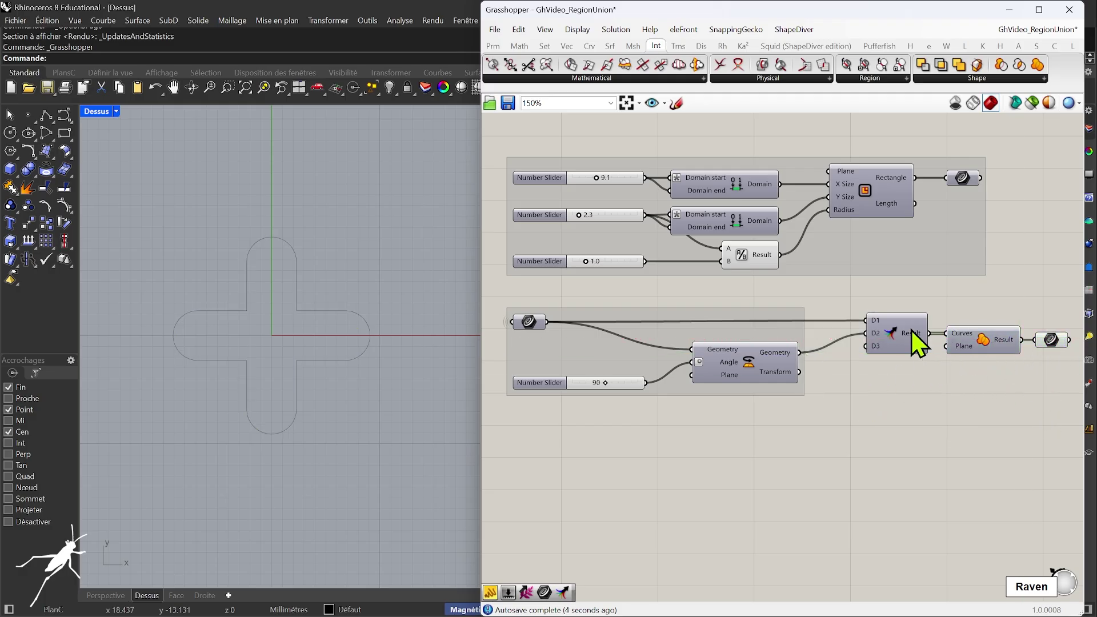
Move Merge, Region Union and the output Curve closer to Rotate and add them to the rotation group.
left_click_drag(862, 298, 1074, 400)
left_click_drag(899, 343, 874, 343)
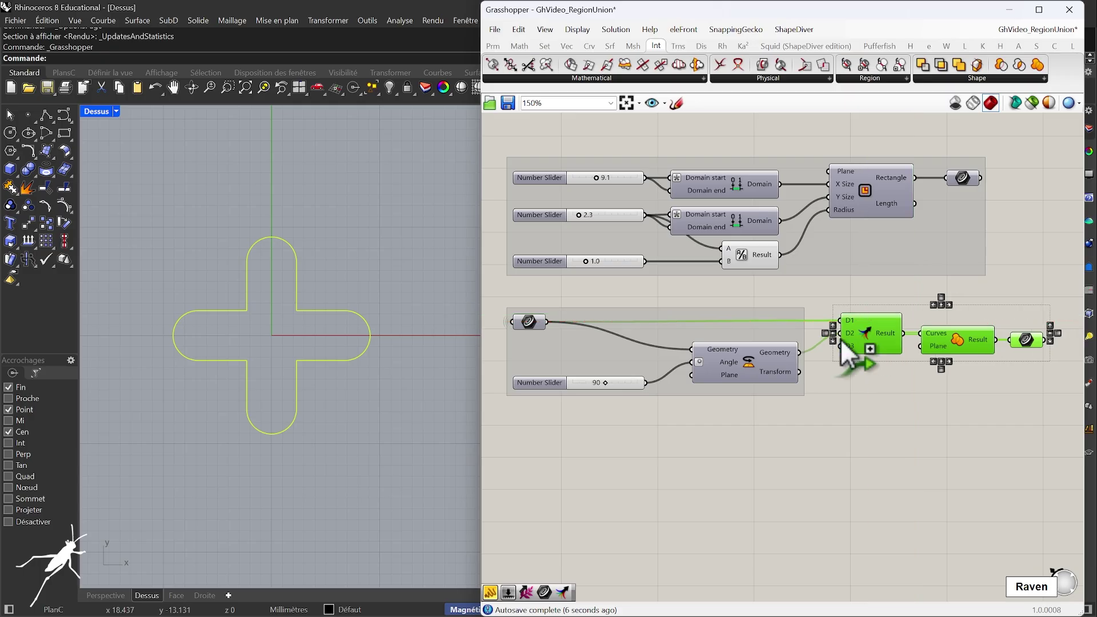
right_click(731, 343)
left_click(790, 440)
left_click(916, 543)
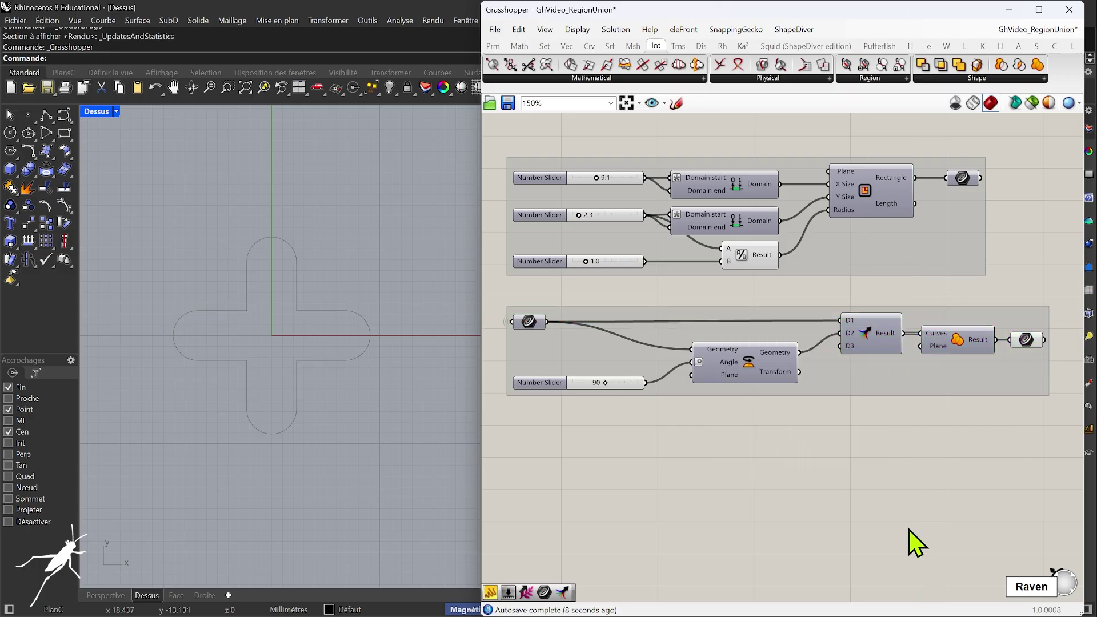
left_click(1029, 341)
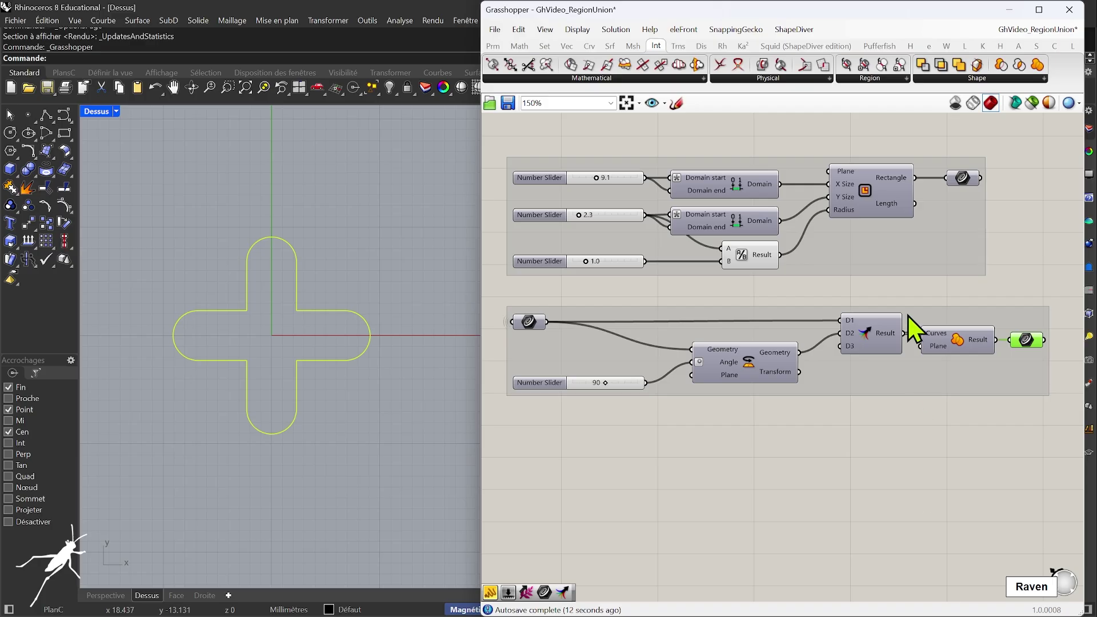
left_click(964, 346)
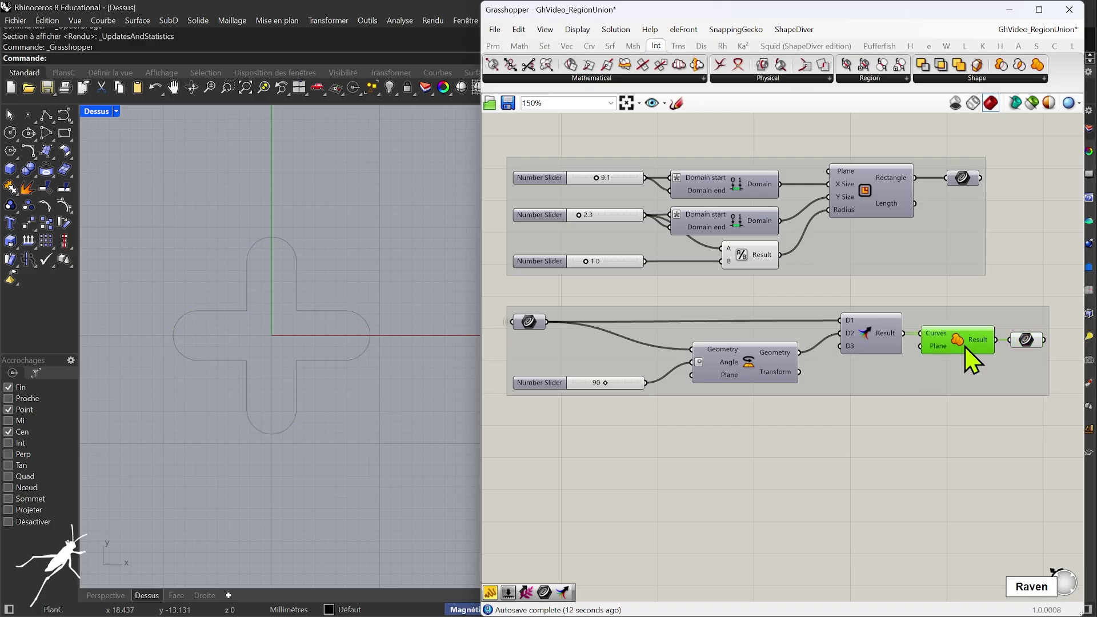
left_click(752, 358)
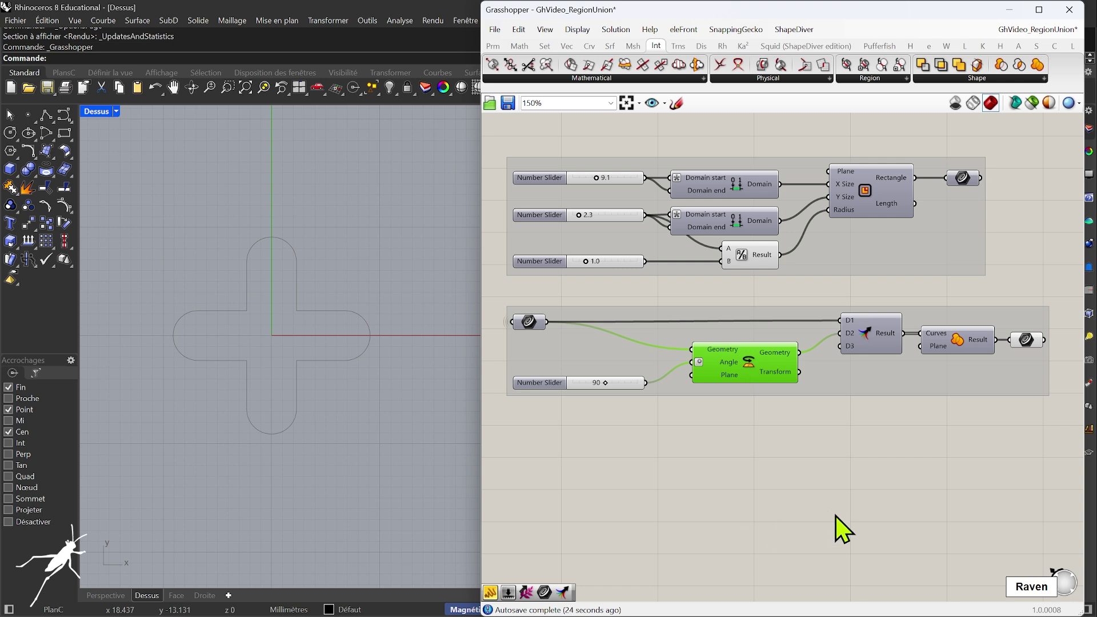
Copy the union's output Curve parameter below the rotation group, keeping it connected, and set its wire display to hidden.
scroll(758, 475, "down", 2)
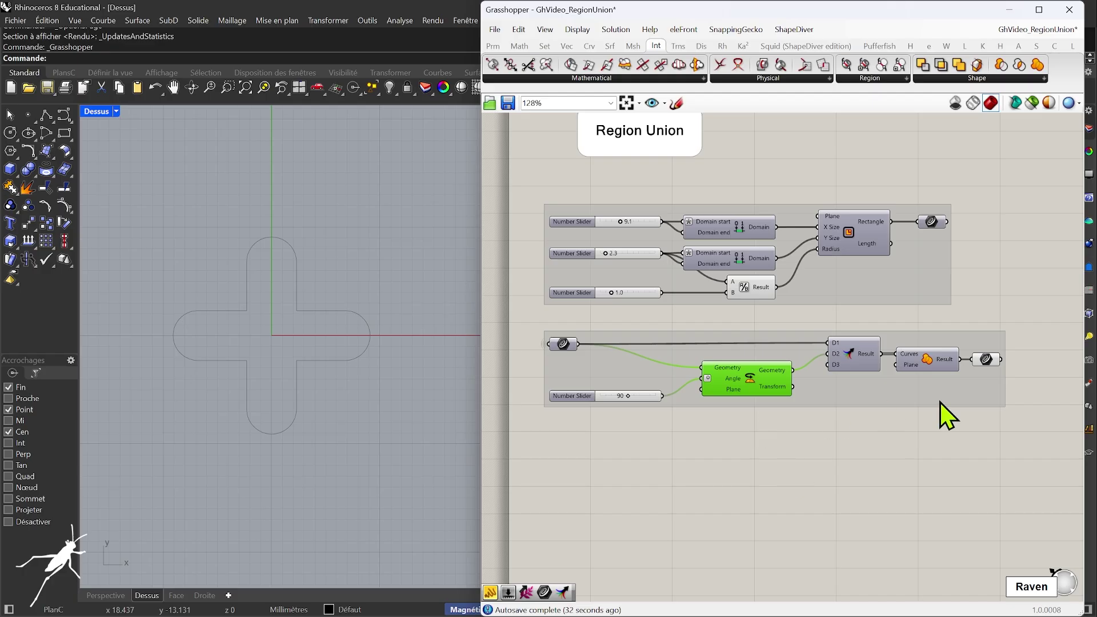
left_click(986, 362)
left_click_drag(985, 362, 569, 462, "alt")
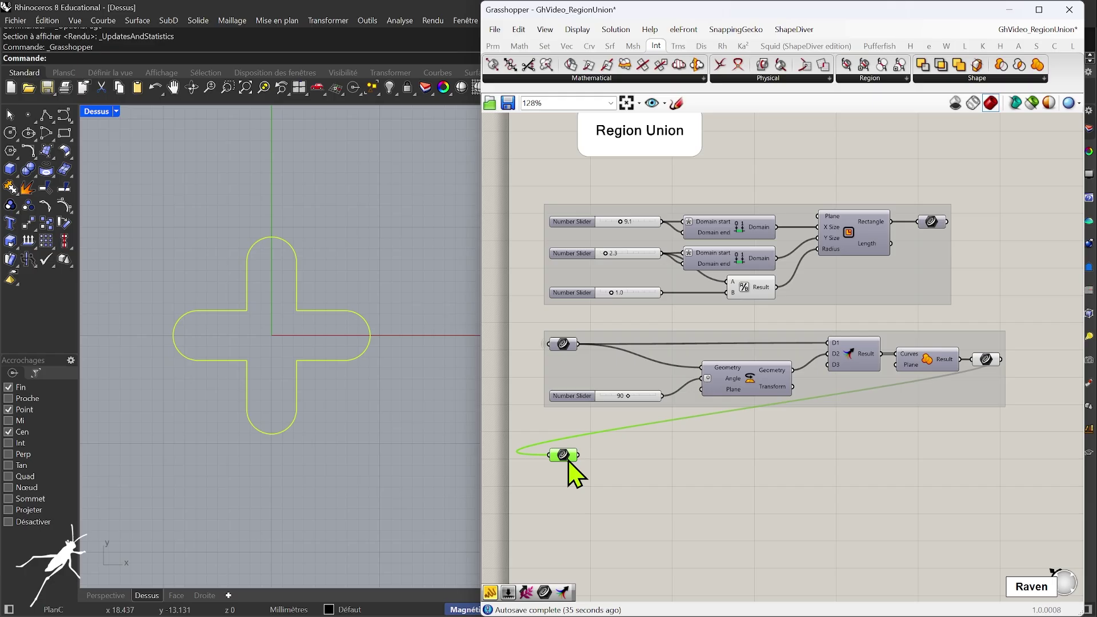
left_click(991, 361)
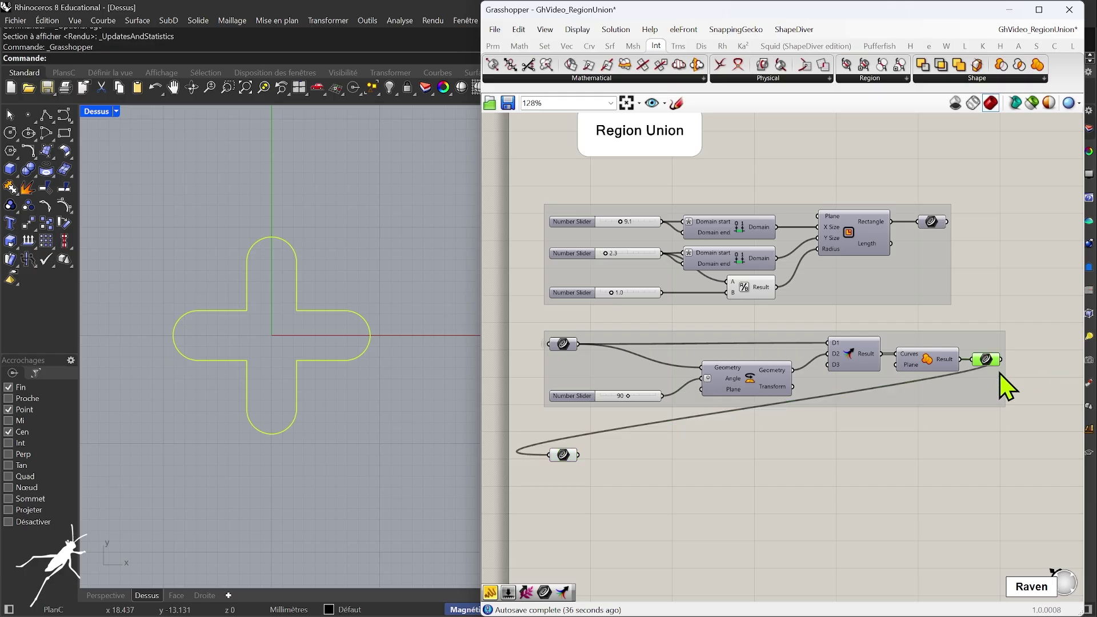
left_click(563, 457)
right_click(564, 459)
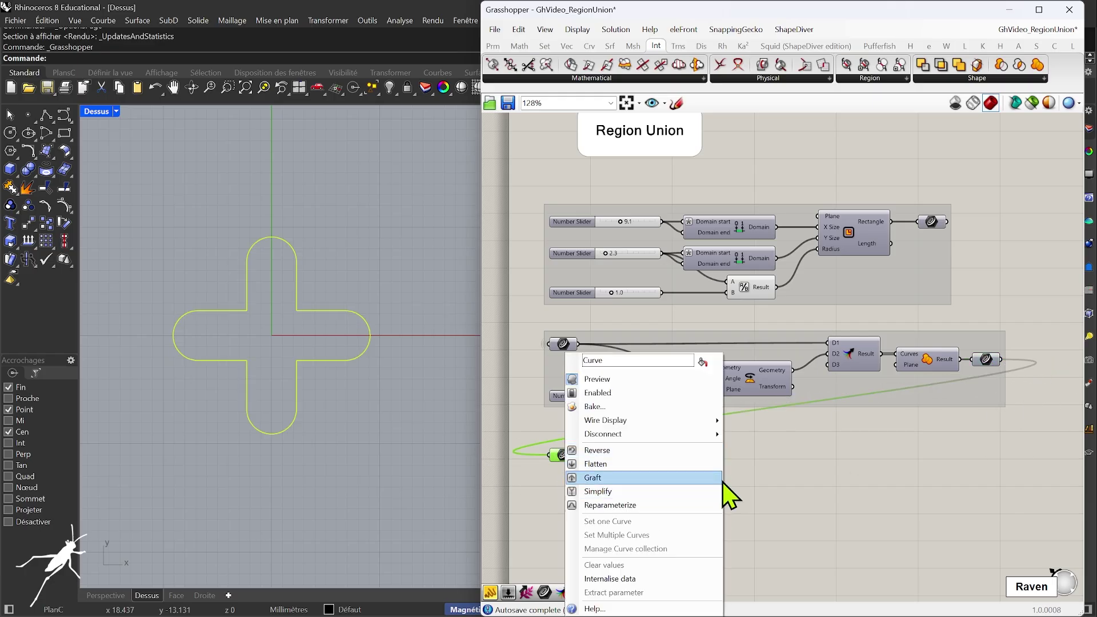
mouse_move(723, 417)
left_click(775, 451)
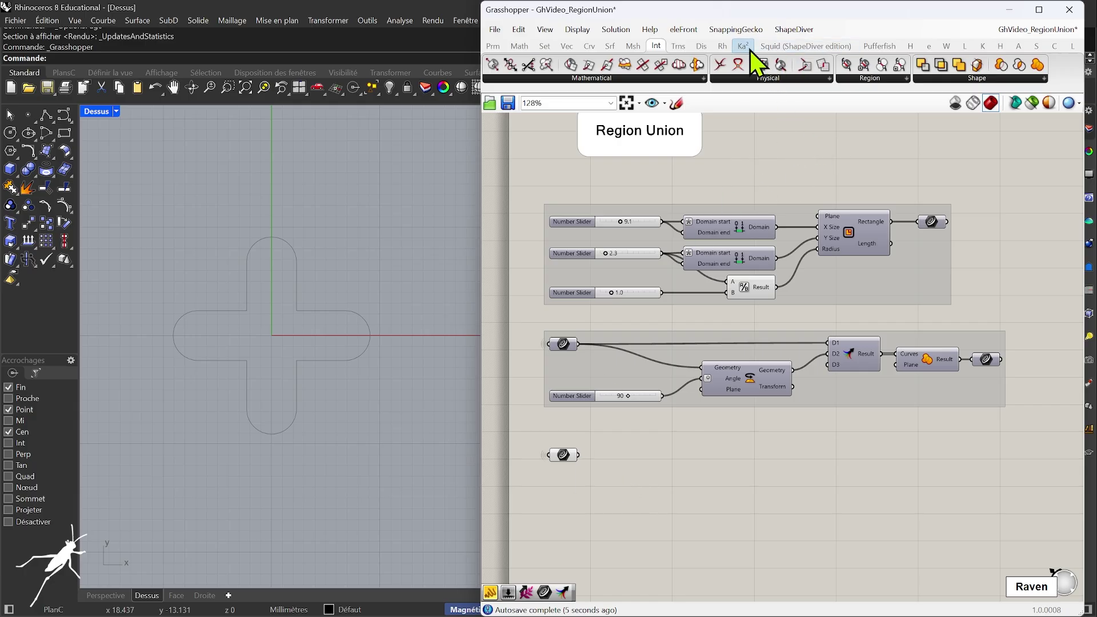
Add a Fillet component with Curve and Radius inputs beside the new Curve parameter and connect the parameter to its Curve input.
left_click(589, 46)
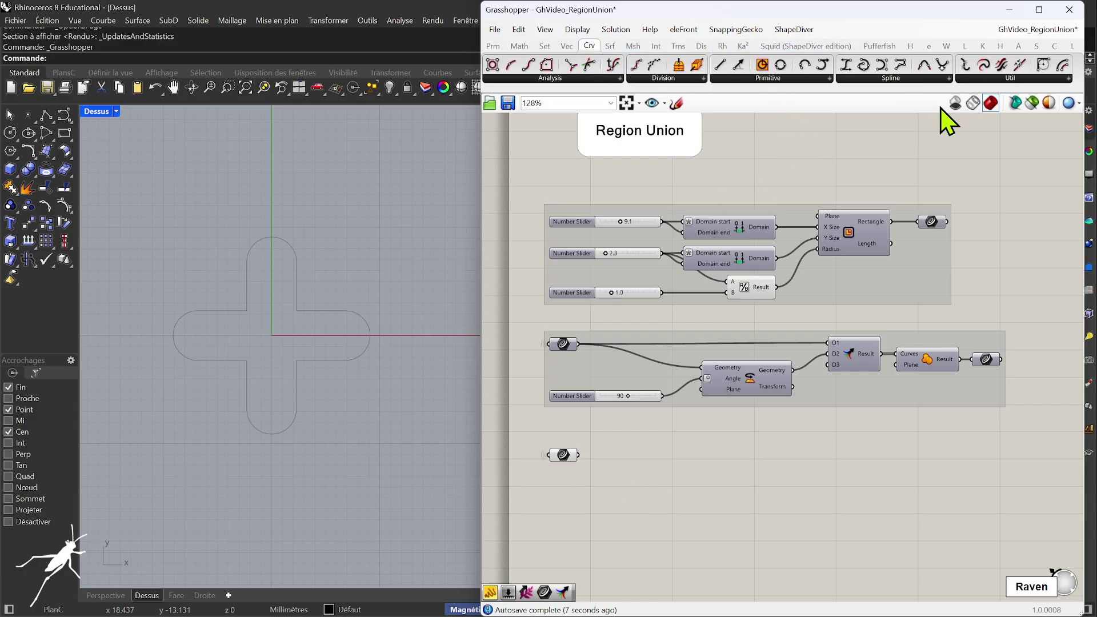
left_click(1008, 79)
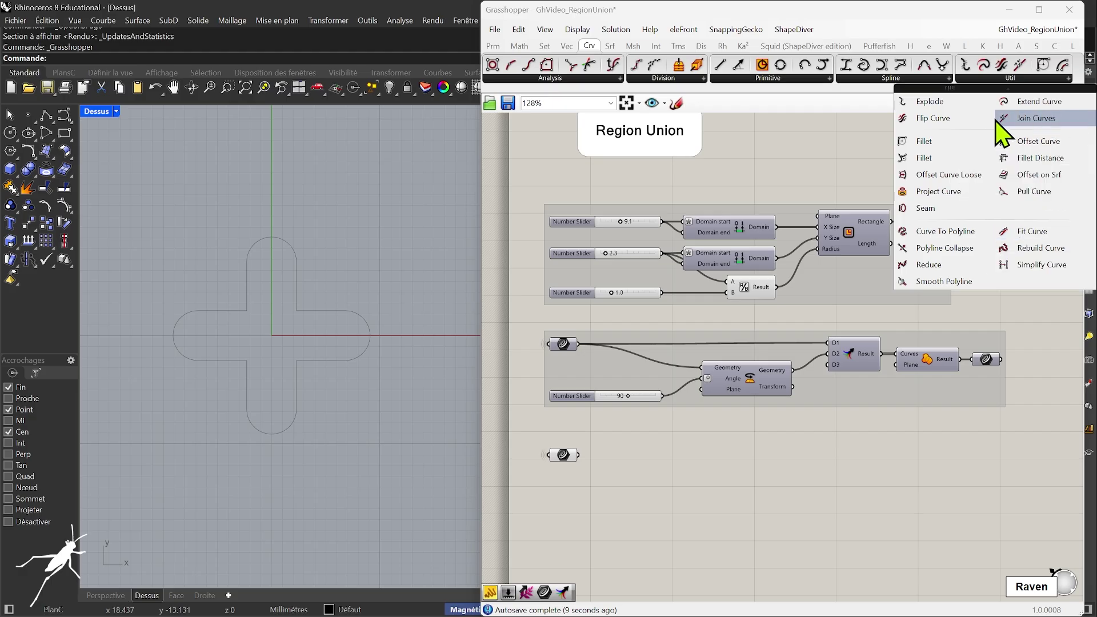
left_click_drag(951, 143, 862, 364)
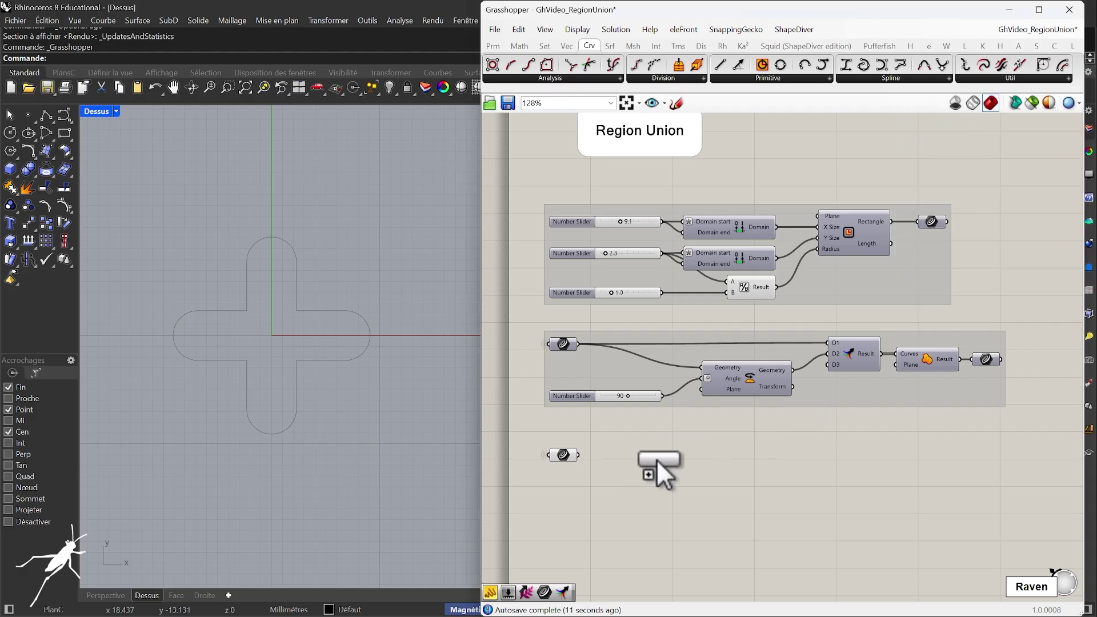
left_click_drag(656, 459, 658, 460)
scroll(571, 467, "up", 2)
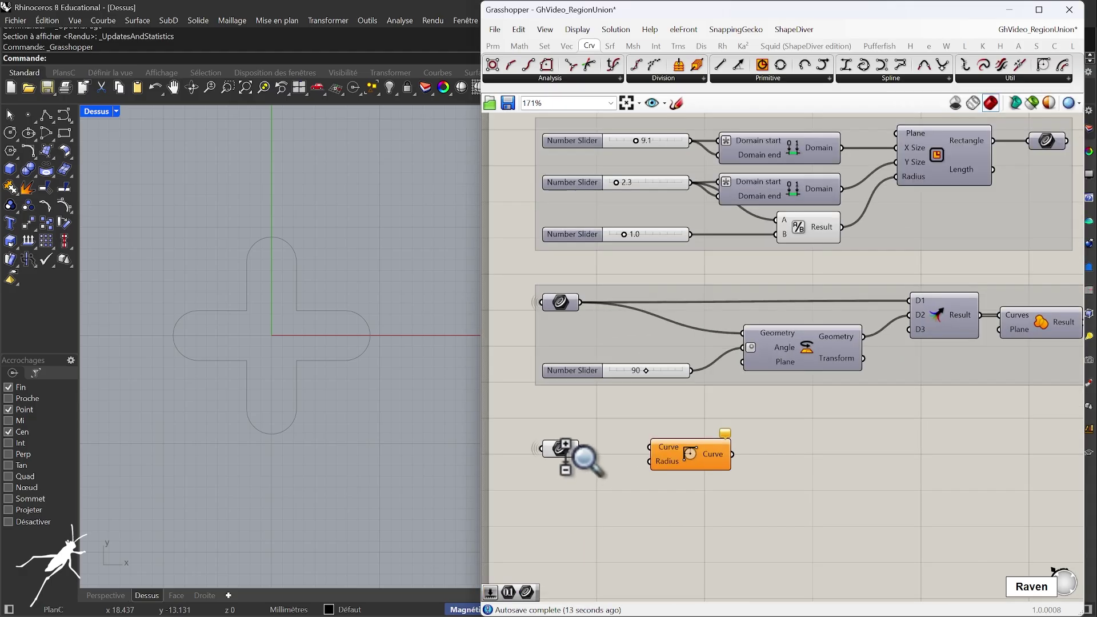
left_click_drag(580, 448, 807, 457)
left_click(612, 503)
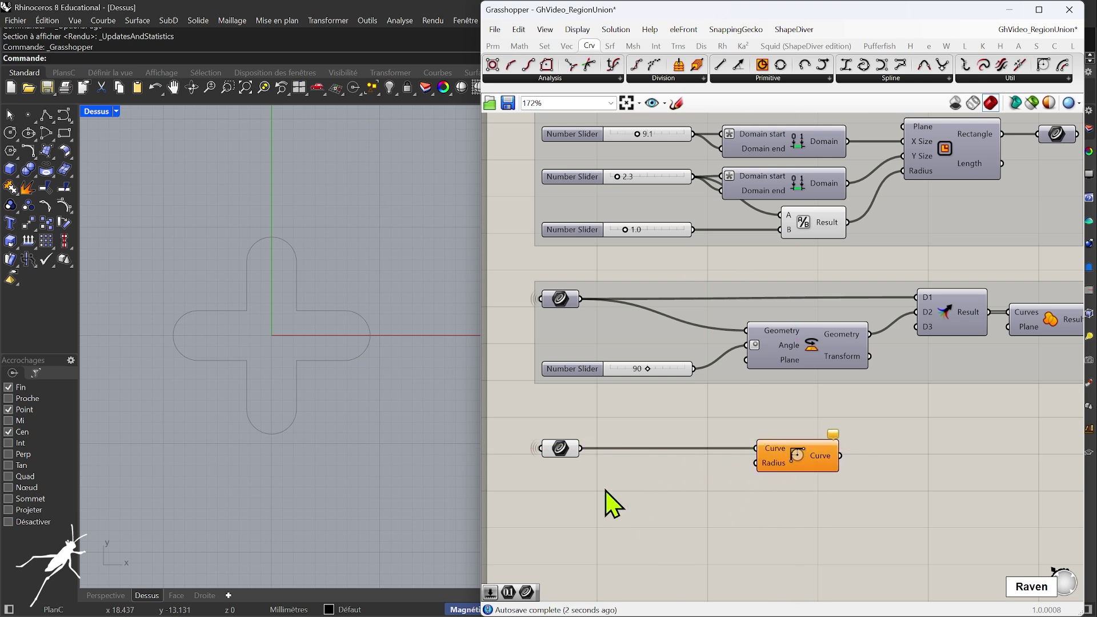
Create a number slider ranging from 0 to 2.0 and connect it to Fillet's Radius input.
double_click(605, 490)
type("0<")
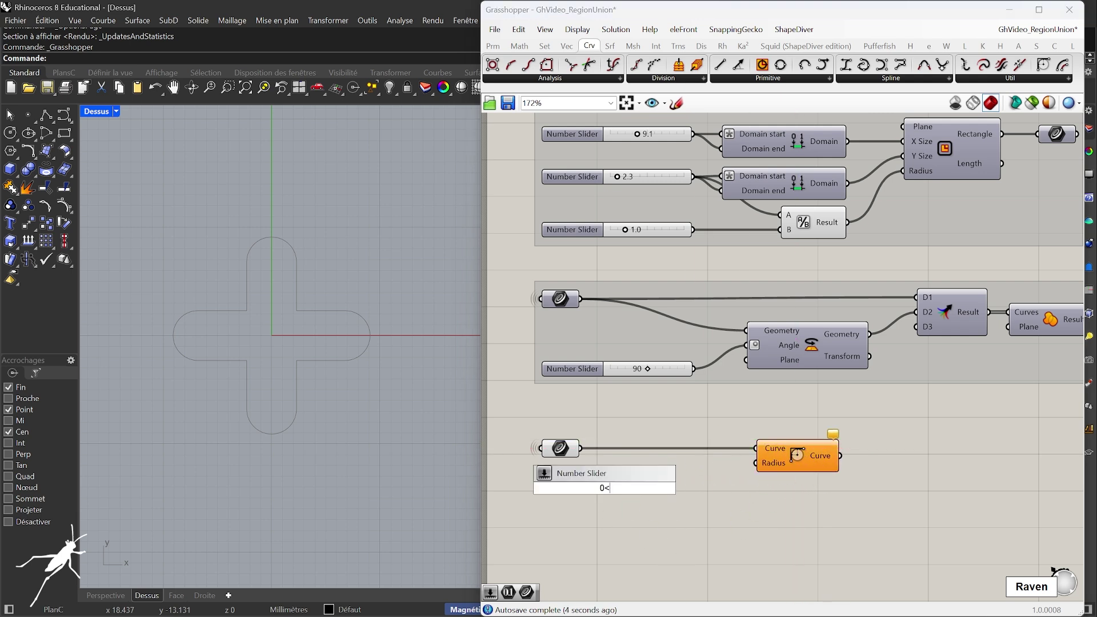
type("2.0")
key("Return")
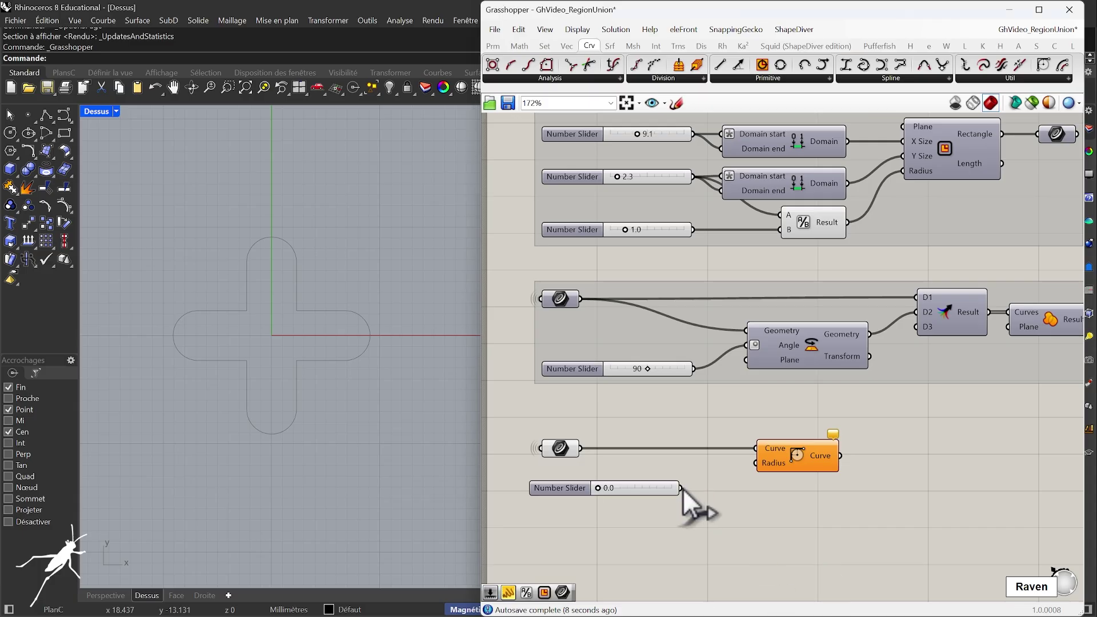
left_click_drag(681, 488, 757, 463)
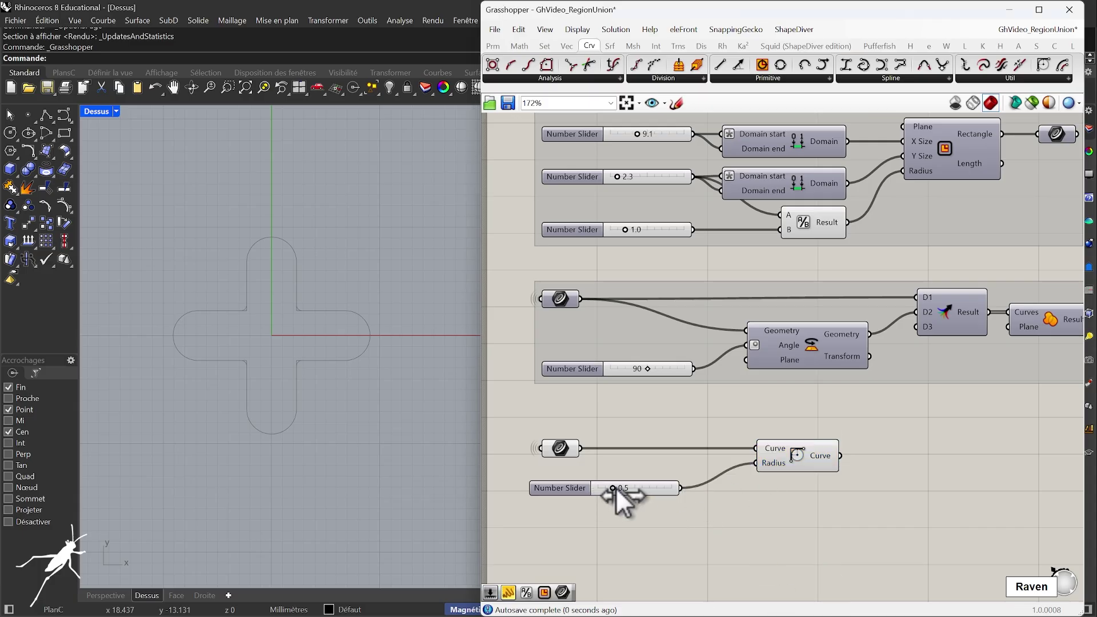
Set the fillet radius slider to 0.7, previewing the rounded inner corners of the cross.
left_click_drag(627, 490, 625, 489)
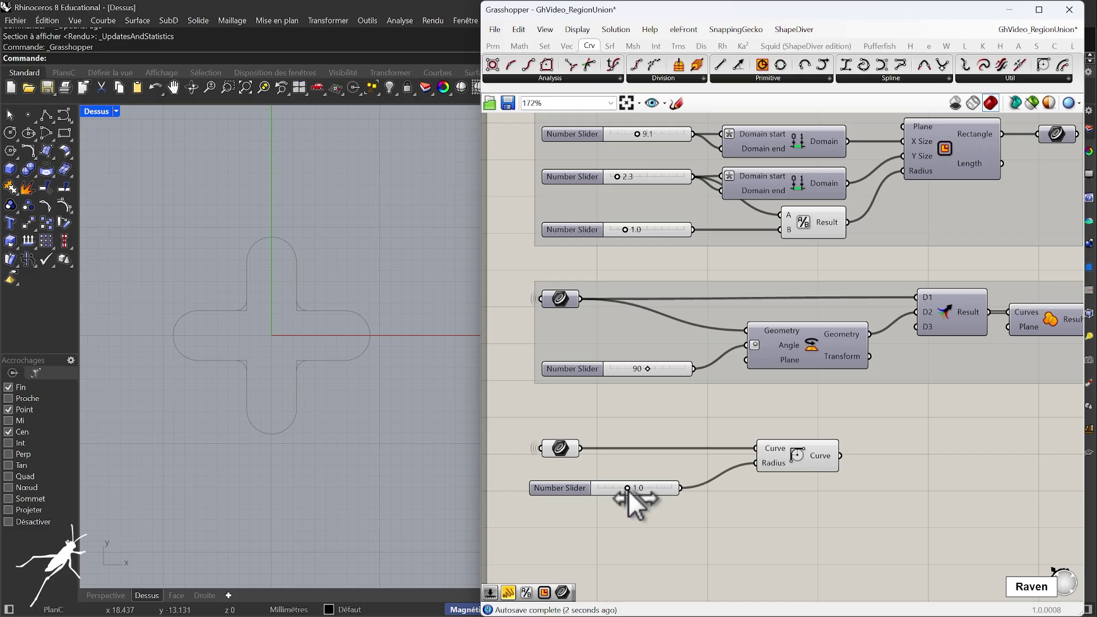
left_click(564, 450)
left_click(791, 471)
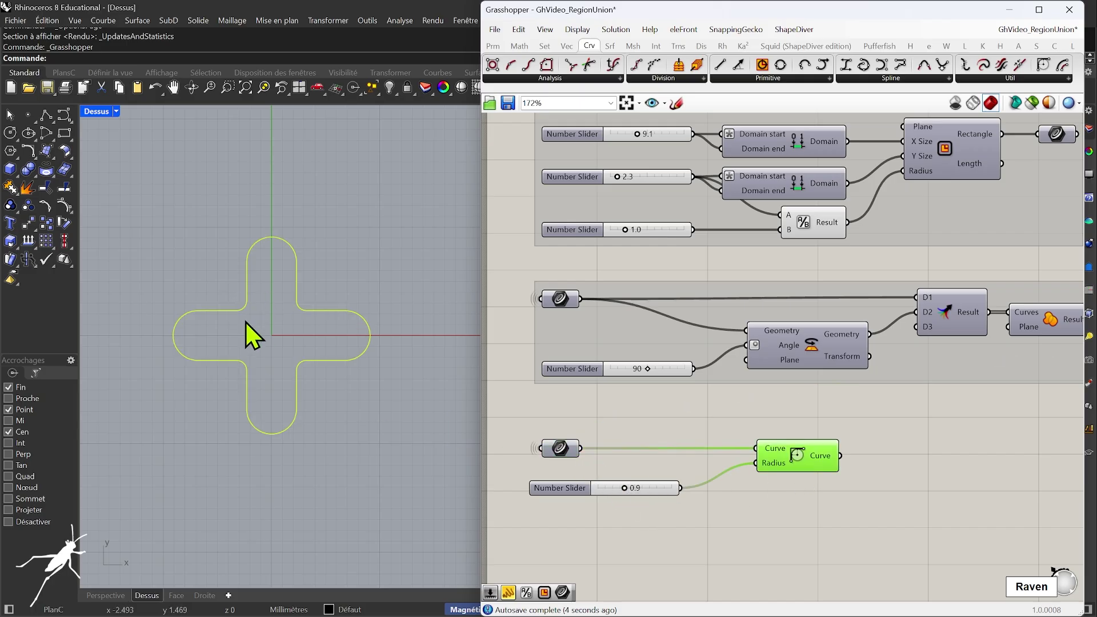
scroll(603, 496, "up", 2)
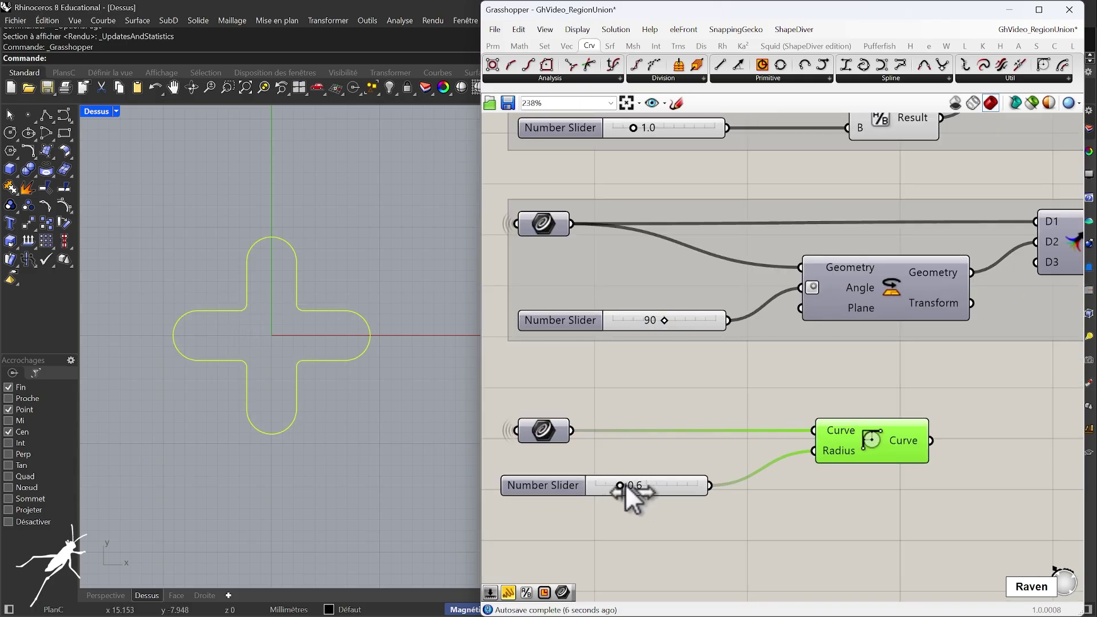
left_click_drag(626, 484, 627, 484)
Align the radius slider directly beneath the Curve parameter and move the Fillet component closer to them.
left_click_drag(544, 487, 561, 468)
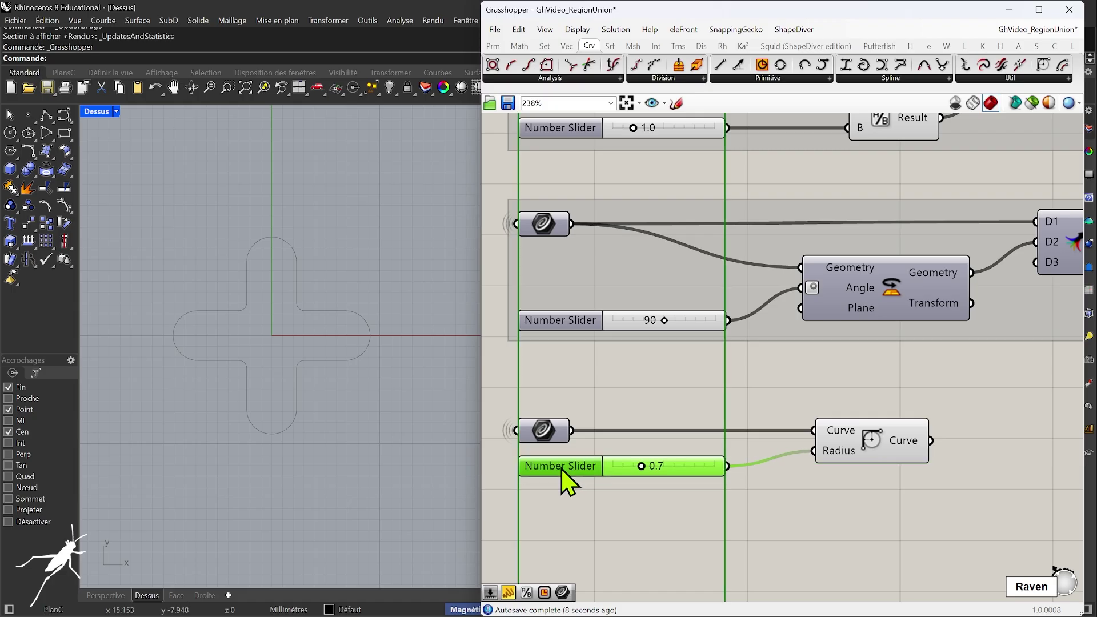
scroll(560, 468, "down", 3)
left_click(784, 468)
left_click_drag(765, 458, 752, 457)
scroll(734, 456, "down", 2)
scroll(756, 491, "up", 1)
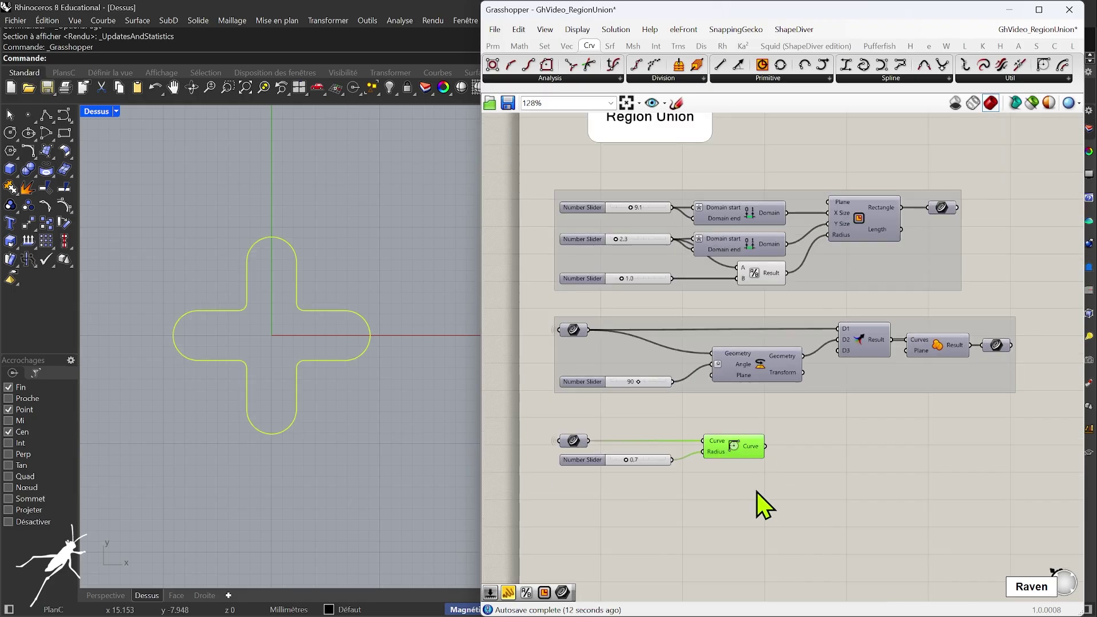
left_click(755, 491)
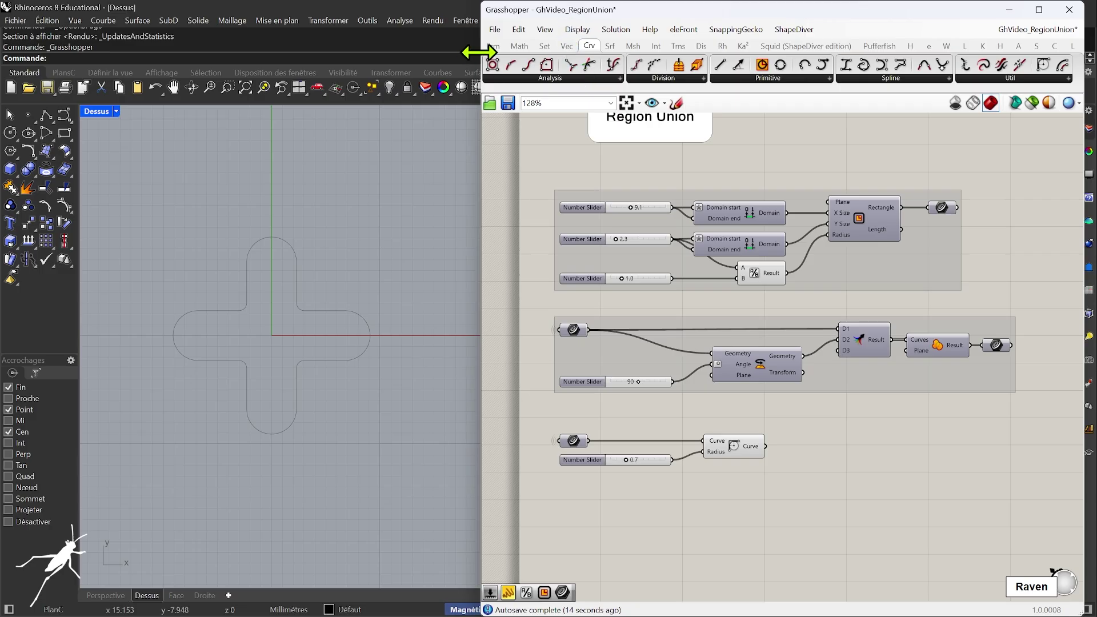
Add a Curve parameter, connect Fillet's Curve output to it, and align it beside the Fillet component.
left_click(492, 46)
left_click_drag(570, 64, 856, 415)
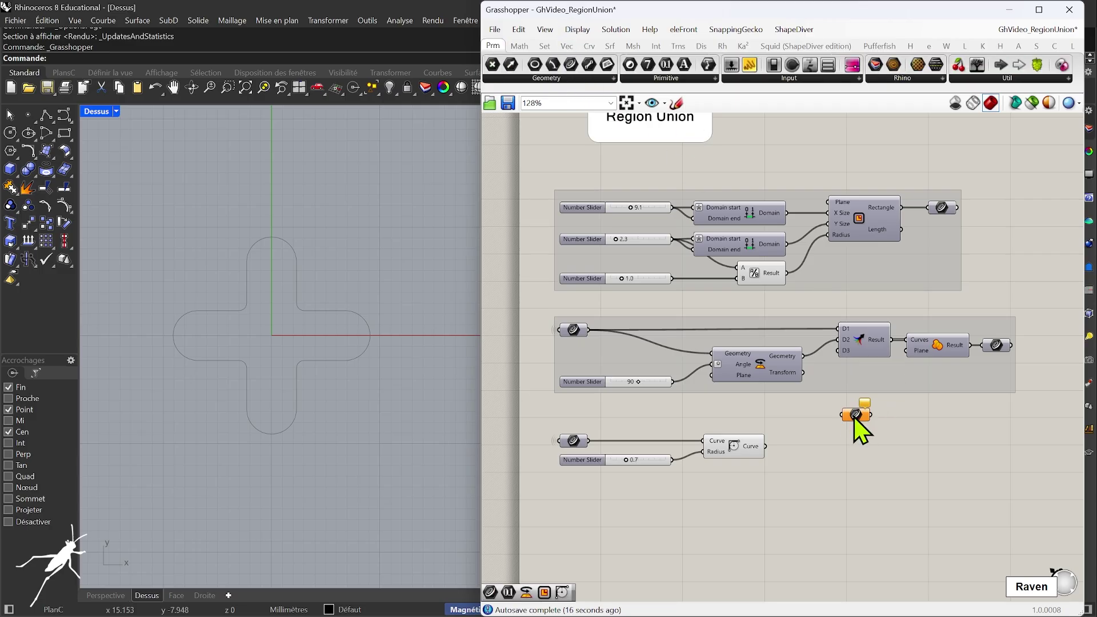
left_click_drag(765, 446, 845, 413)
left_click_drag(857, 420, 807, 454)
left_click(758, 449)
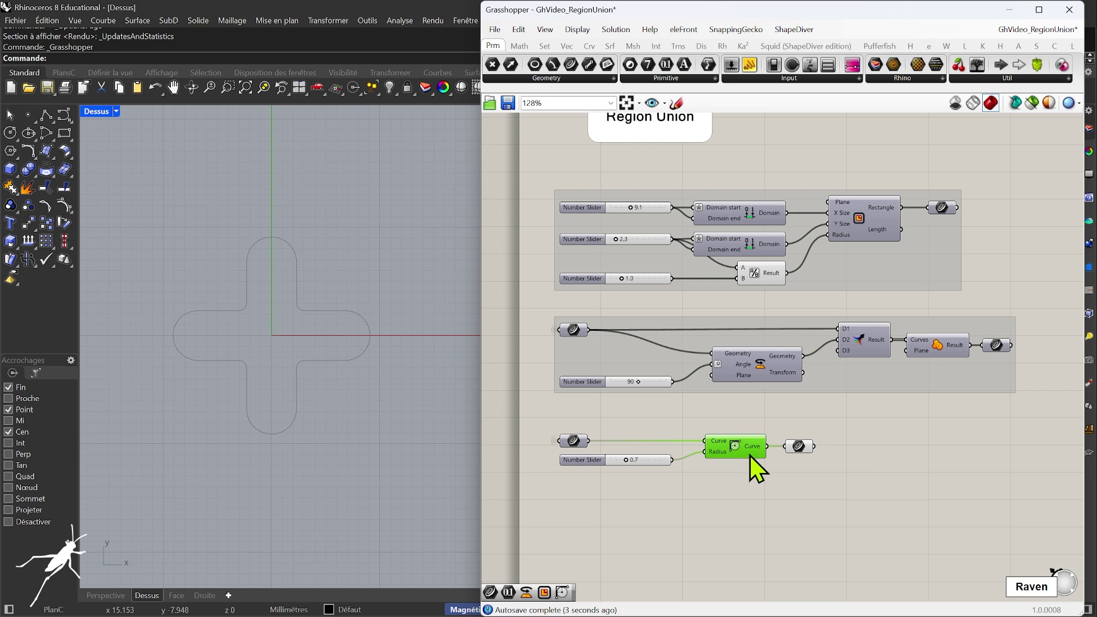
Copy the fillet output's Curve parameter to the start of a new row and connect the original parameter's output to the copy.
left_click(799, 446)
left_click_drag(553, 536, 570, 524, "alt")
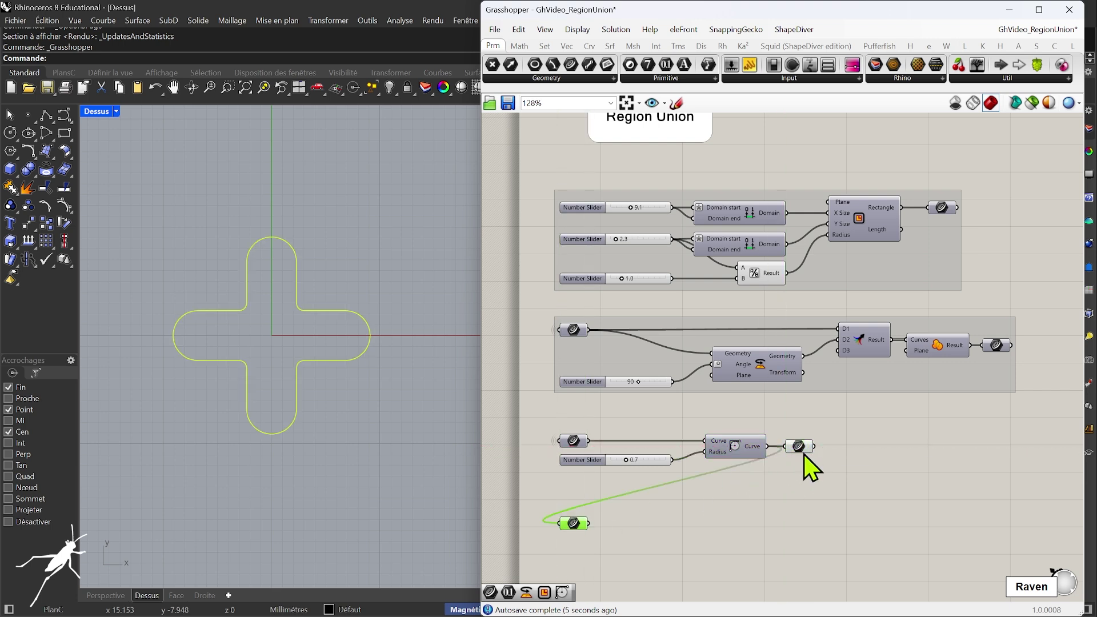
left_click_drag(814, 447, 560, 526)
left_click(800, 449)
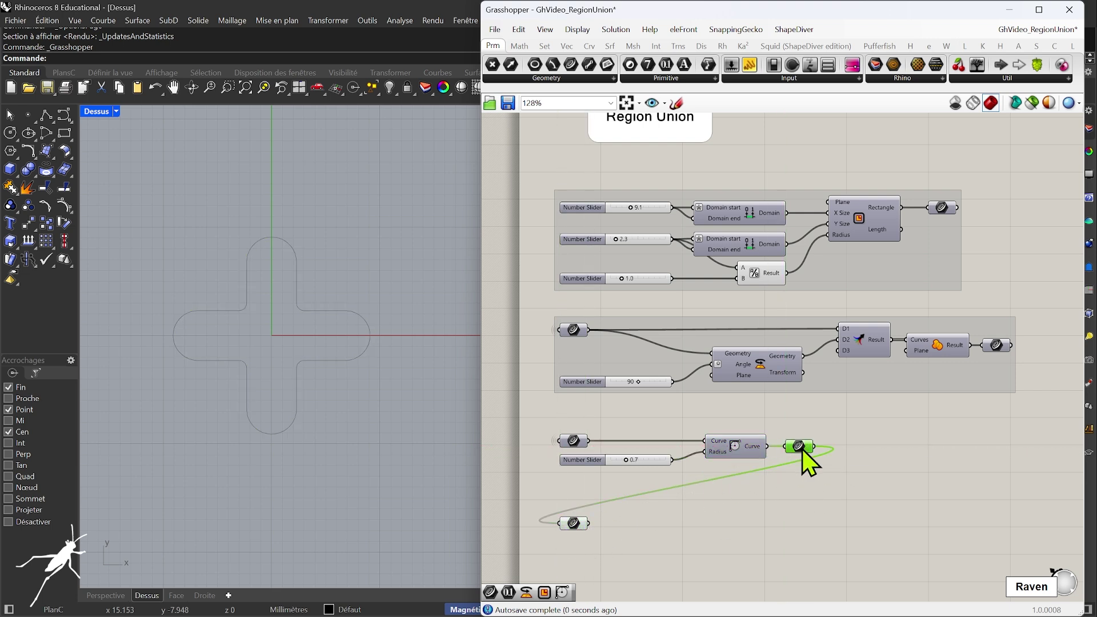
left_click(754, 488)
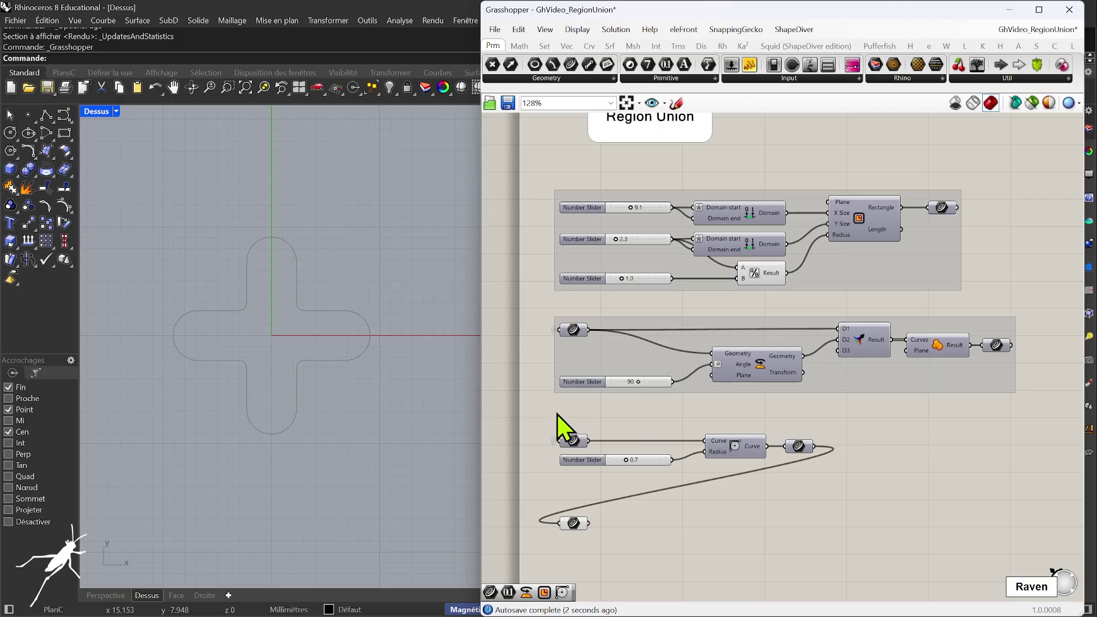
Group the fillet row's components and set the new row's Curve parameter wire display to Hidden.
left_click_drag(554, 412, 874, 486)
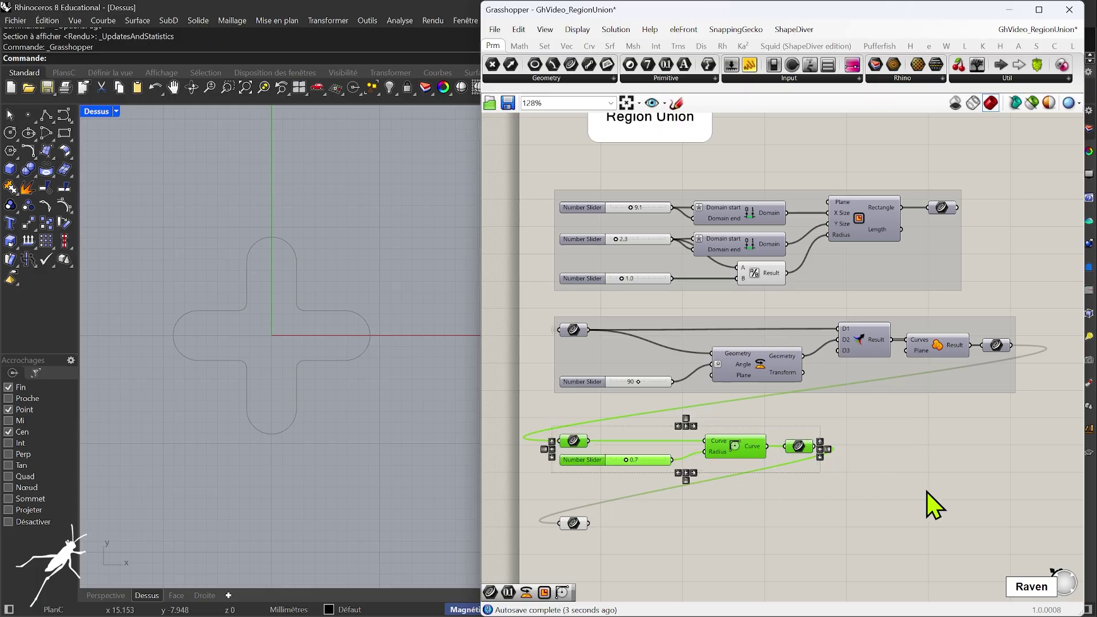
left_click(571, 524)
right_click(572, 524)
mouse_move(716, 440)
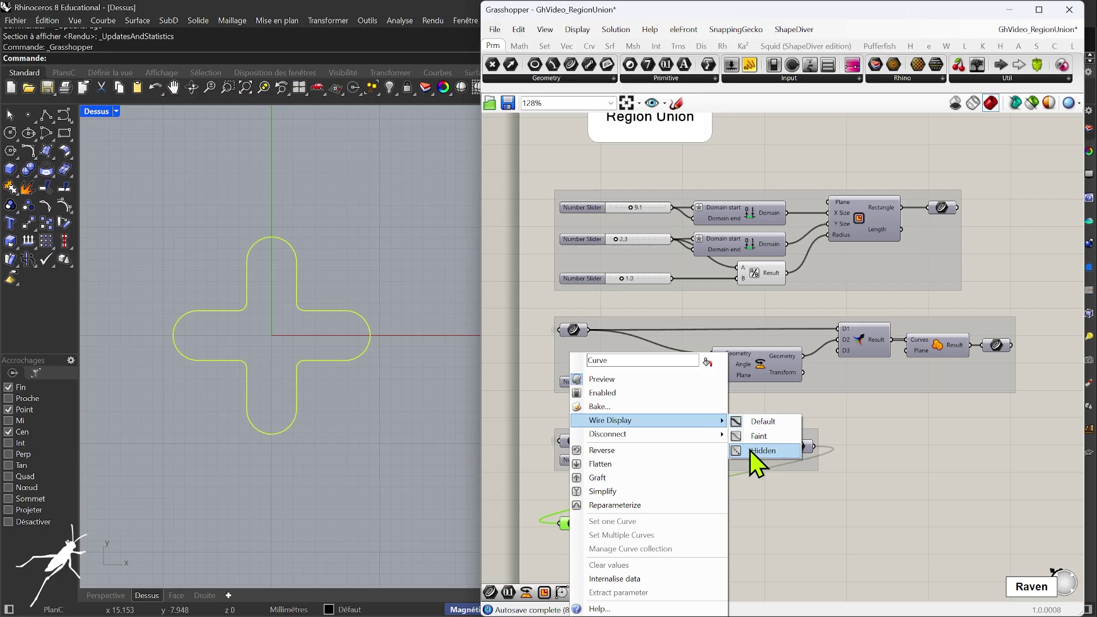
left_click(746, 451)
left_click(710, 558)
left_click_drag(579, 530, 680, 535)
right_click_drag(680, 535, 649, 434)
double_click(656, 428)
type("rota")
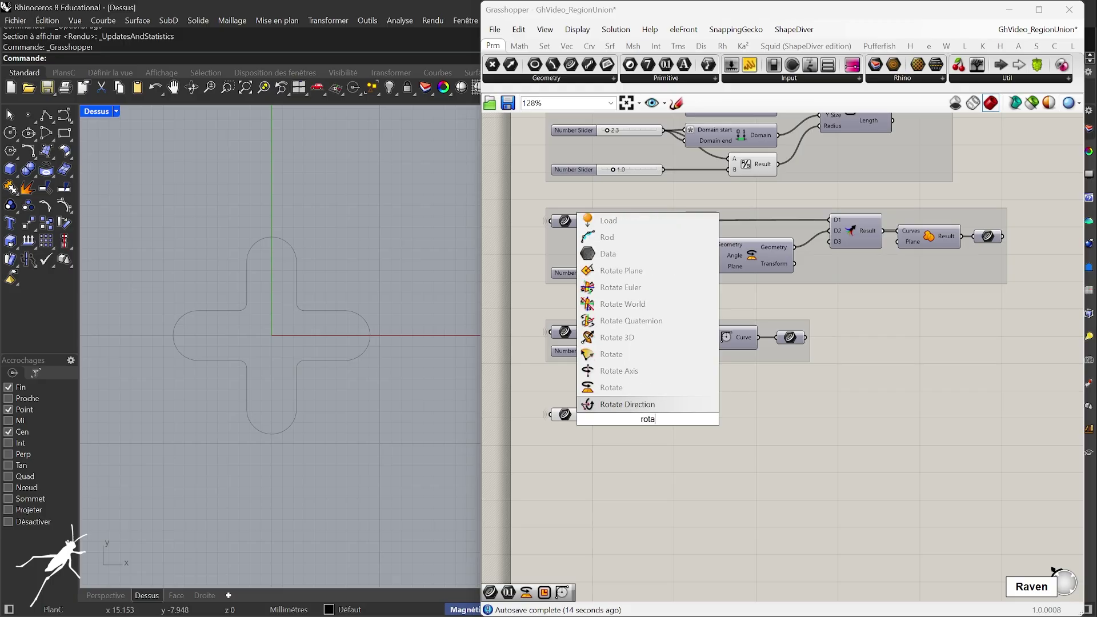
left_click(653, 392)
left_click_drag(580, 414, 701, 427)
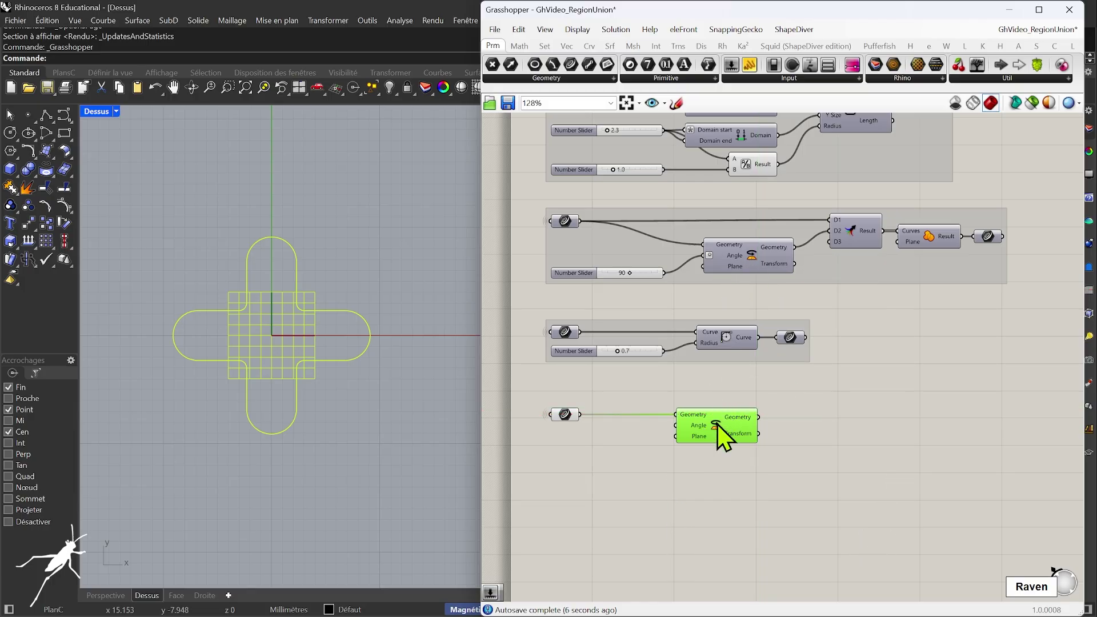
key("Delete")
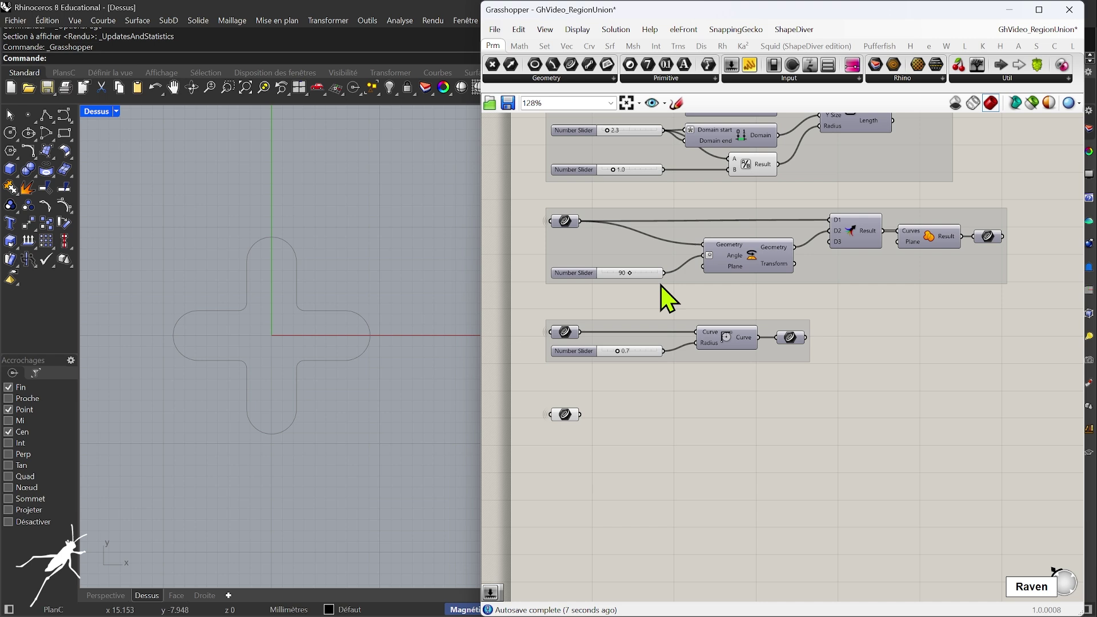
Copy the Rotate component with its angle slider into the new row and connect the row's Curve parameter to its Geometry input.
left_click(577, 275)
left_click(732, 268, "shift")
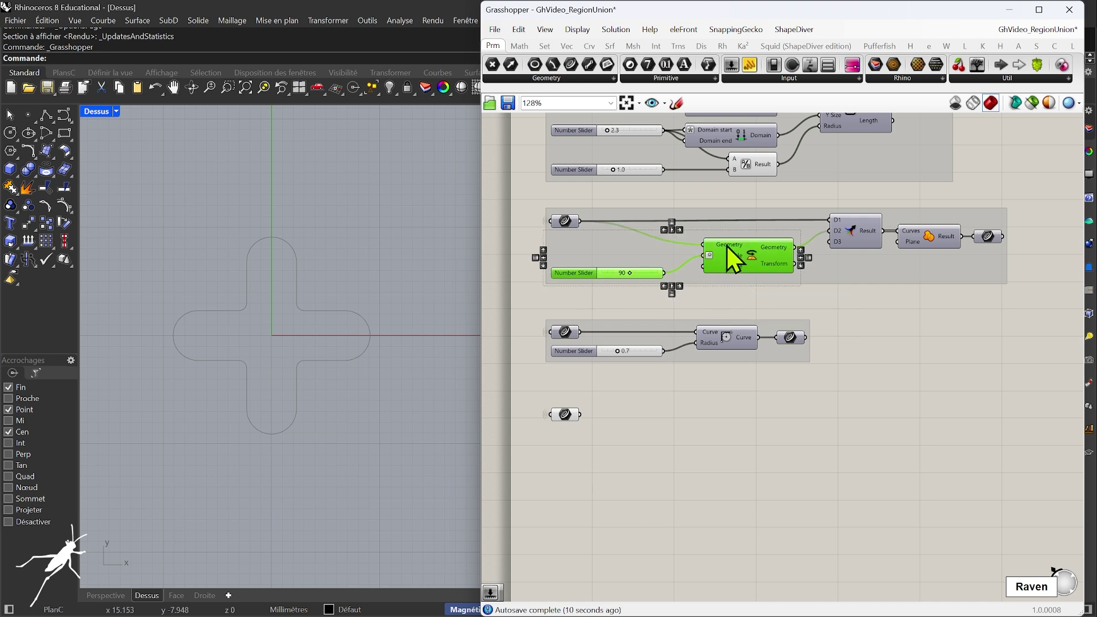
left_click_drag(745, 258, 722, 423, "alt")
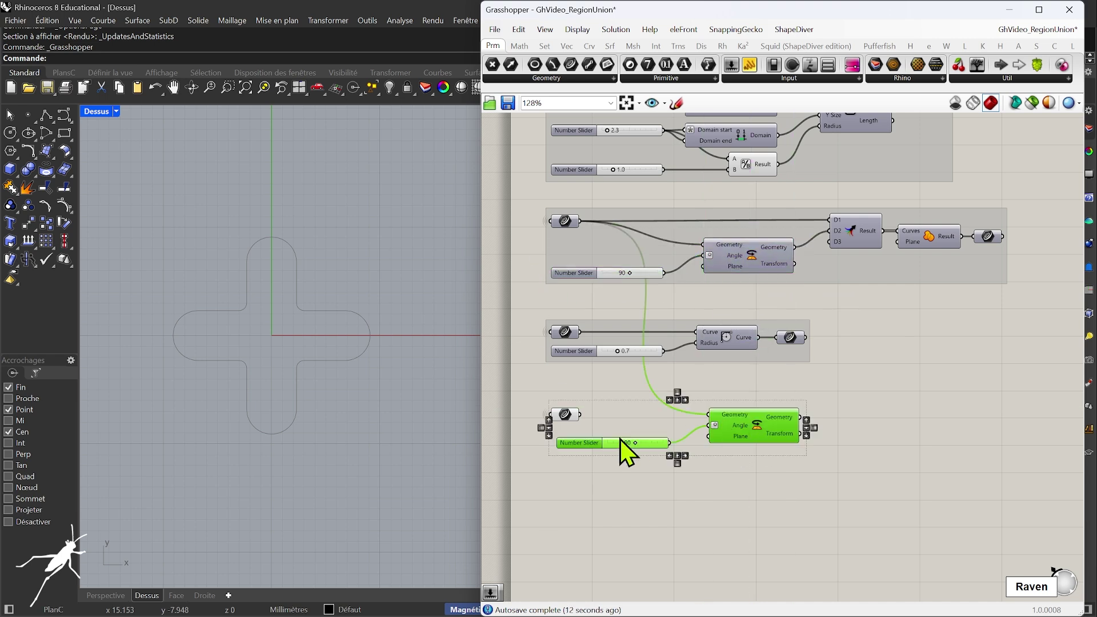
left_click_drag(580, 414, 708, 414)
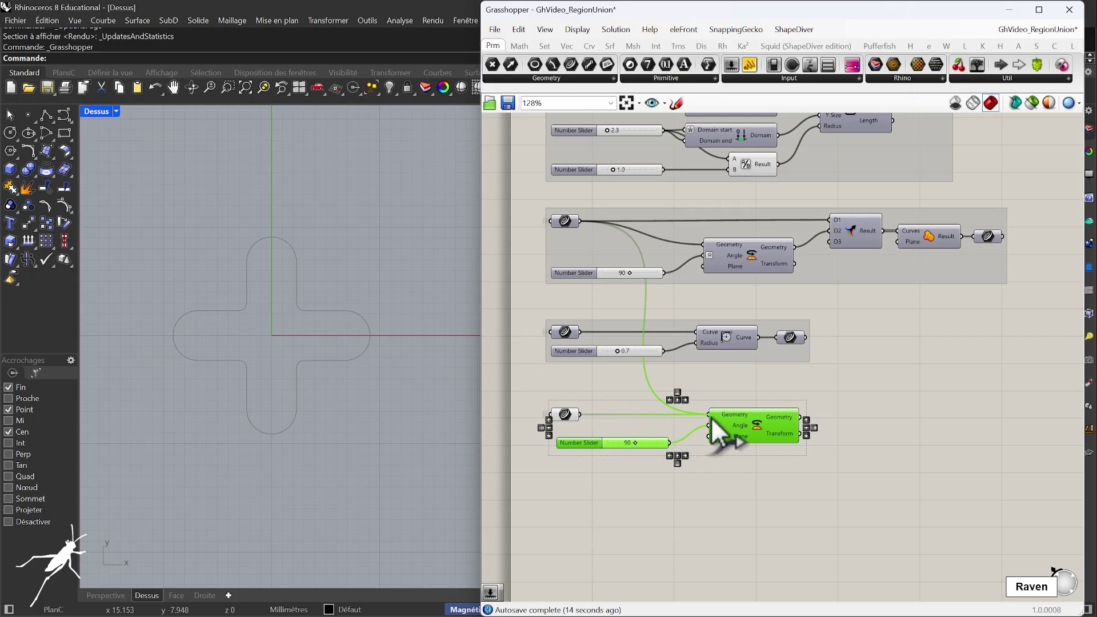
left_click_drag(772, 433, 760, 433)
left_click(759, 446)
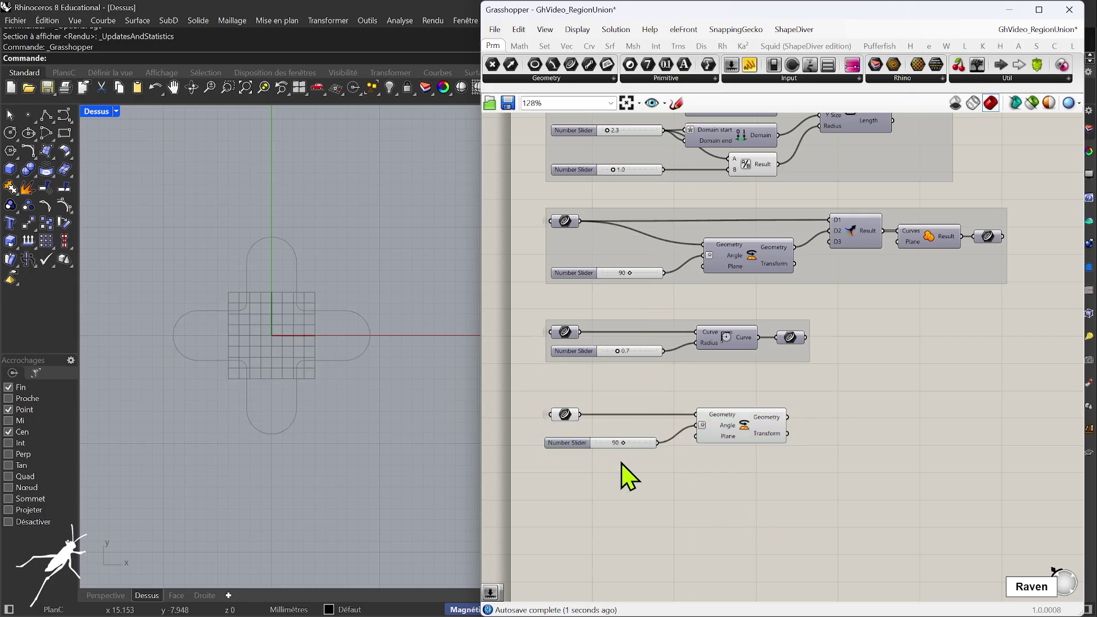
Set the copied rotation angle slider to 45 and preview the filleted cross together with its rotated copy.
left_click(580, 443)
scroll(634, 465, "up", 2)
scroll(644, 451, "up", 1)
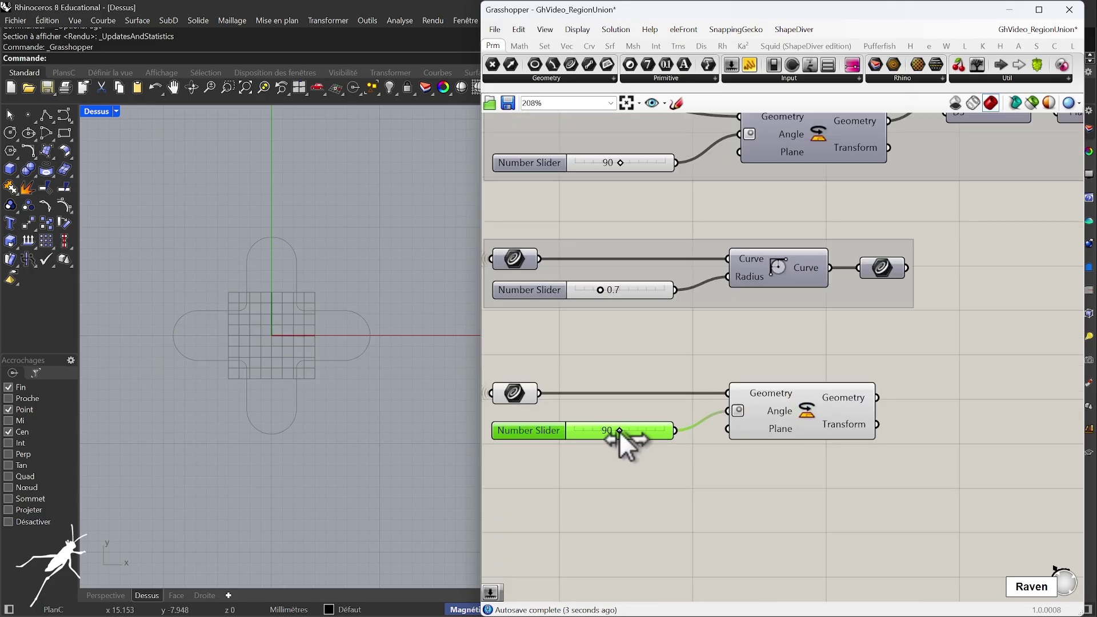
left_click_drag(619, 431, 595, 432)
left_click(763, 431)
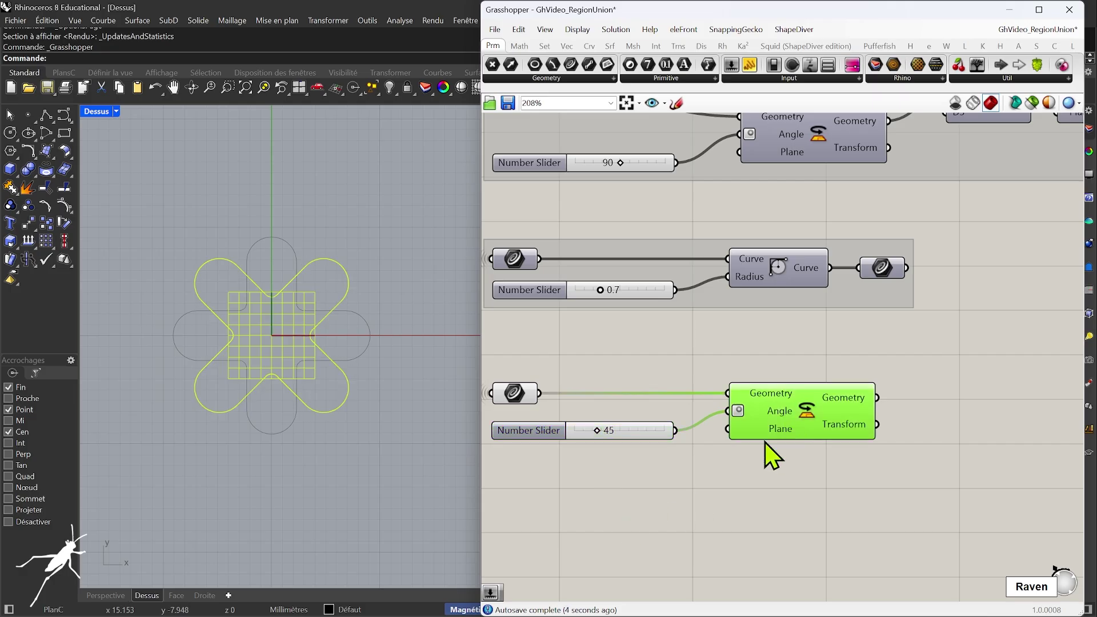
left_click(516, 397, "shift")
scroll(651, 434, "down", 3)
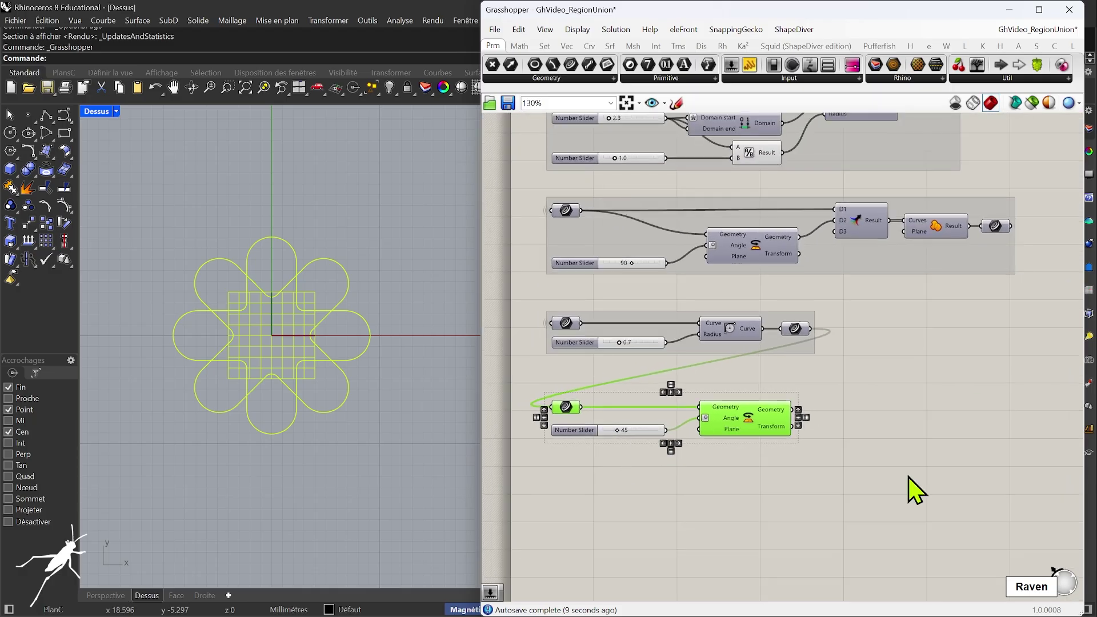
left_click(885, 460)
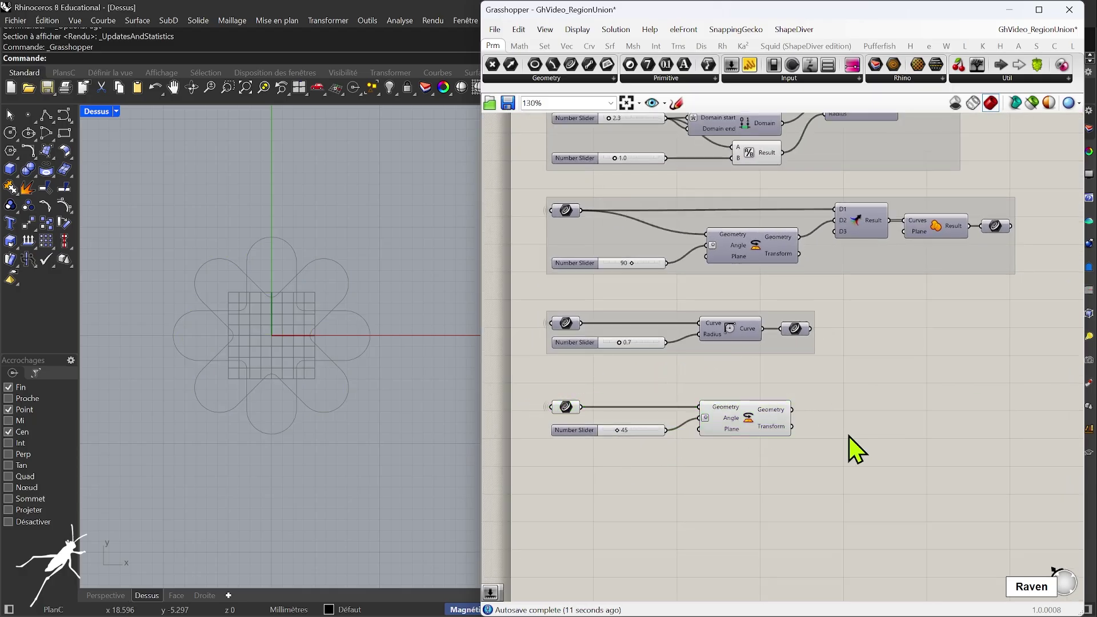
Copy Merge, Region Union and their output Curve parameter into the new row, and move Rotate and its slider below the input curve.
left_click_drag(830, 187, 1059, 258)
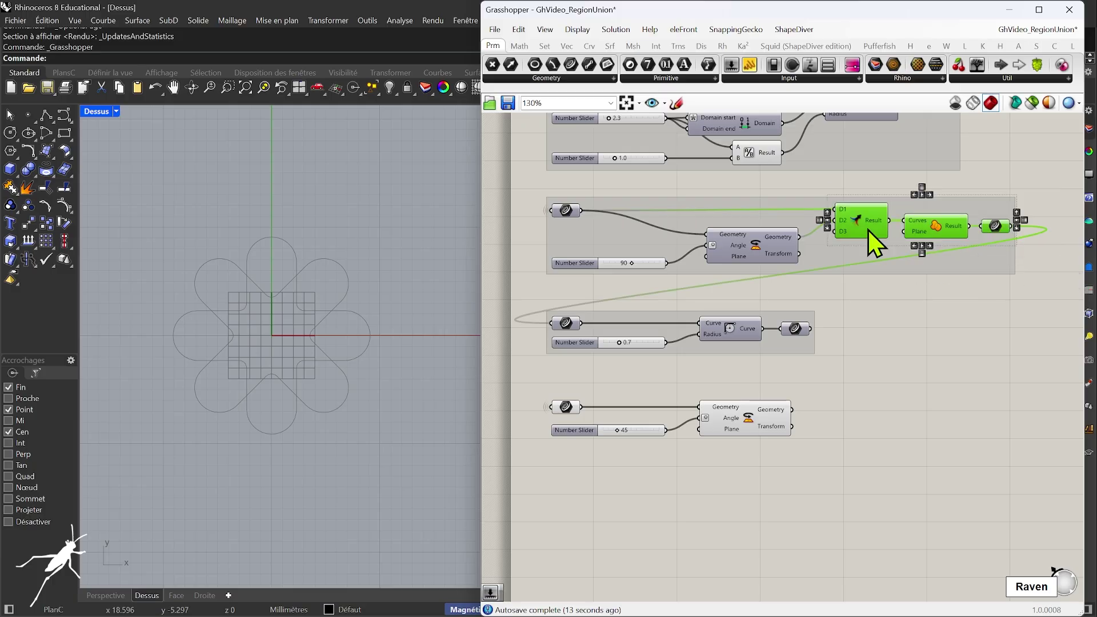
left_click_drag(868, 230, 888, 416, "alt")
left_click_drag(759, 389, 622, 439)
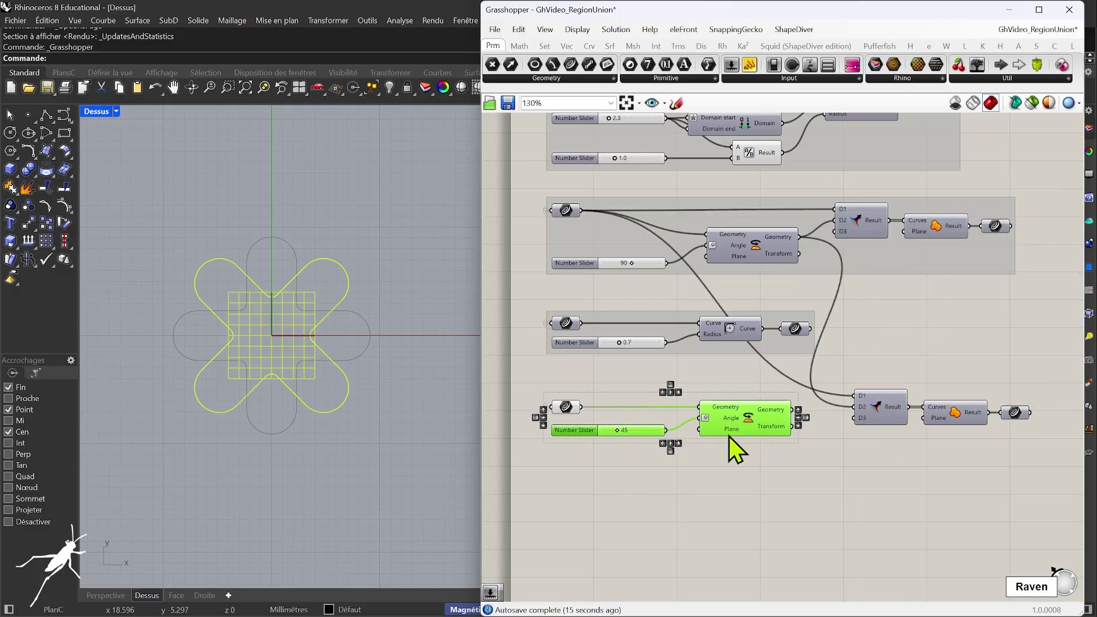
left_click_drag(728, 432, 740, 454)
left_click(632, 435)
Connect the input Curve and Rotate's Geometry output to the copied Merge's D1 and D2, and preview the united eight-petal outline.
left_click_drag(580, 406, 855, 395)
left_click_drag(792, 434, 855, 406)
left_click_drag(840, 362, 1023, 460)
left_click_drag(901, 422, 871, 433)
left_click(987, 426)
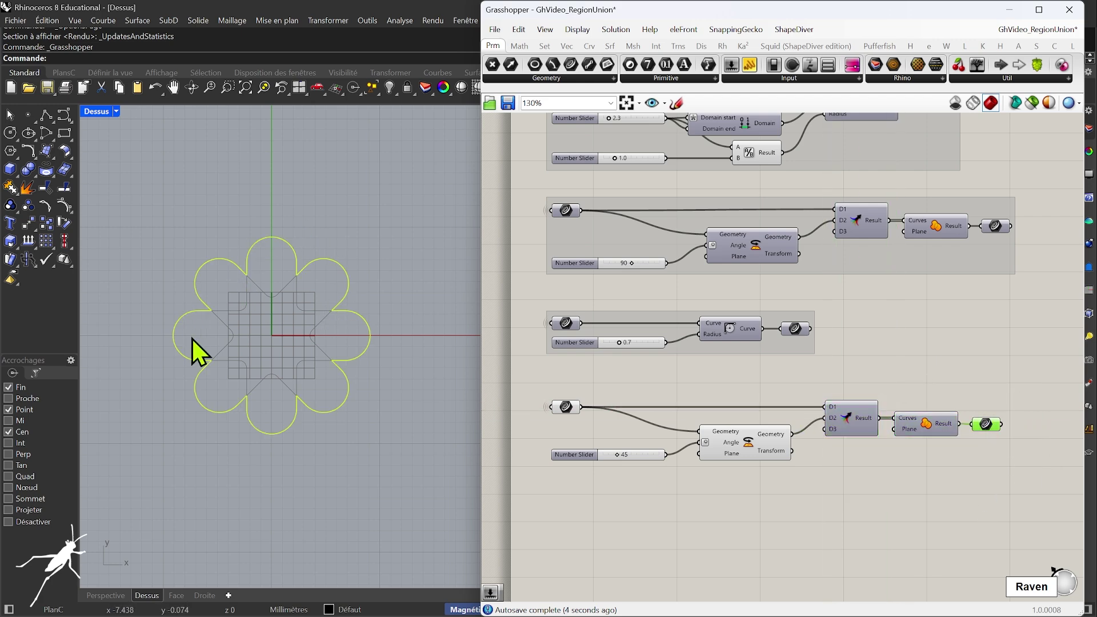
Set the slider dividing the rectangle's corner radius to 2.0.
right_click_drag(540, 289, 552, 379)
scroll(633, 252, "up", 3)
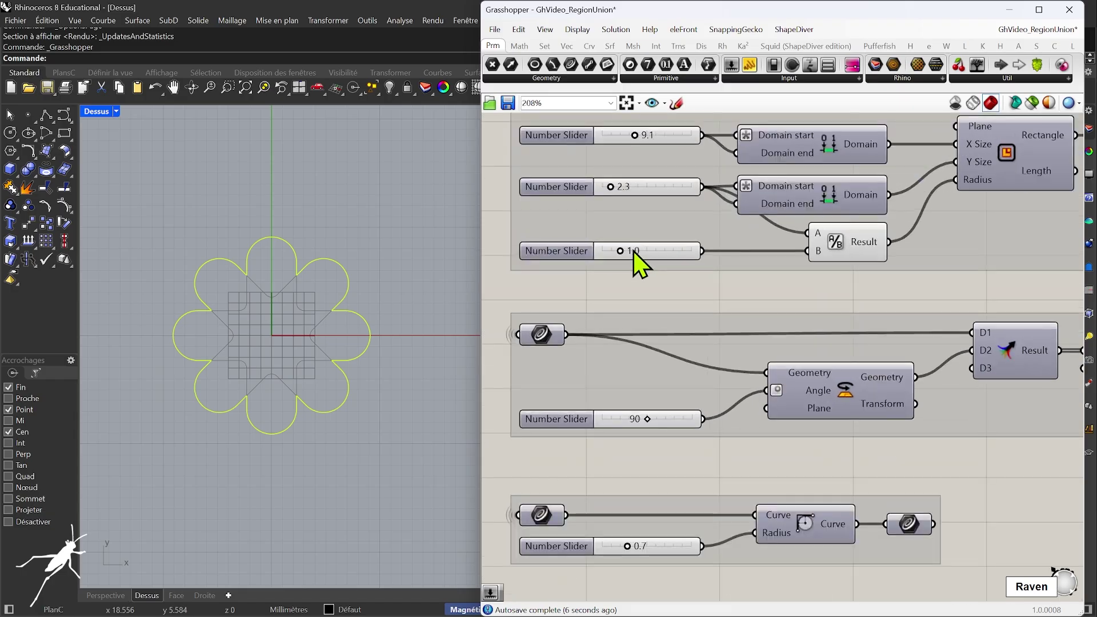
left_click_drag(621, 255, 638, 255)
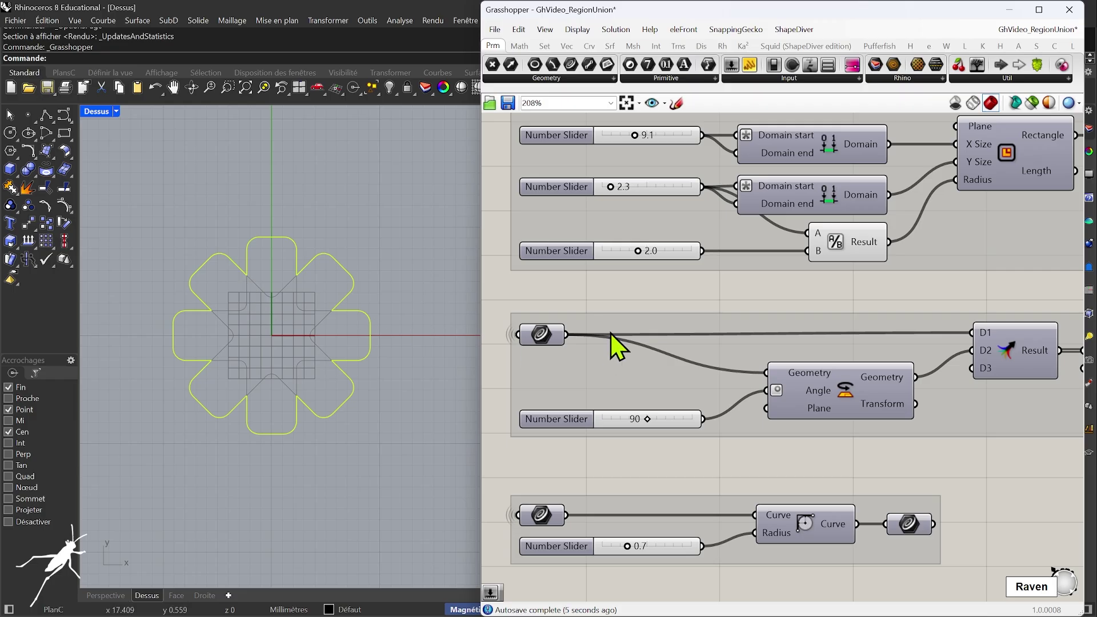
scroll(644, 216, "down", 4)
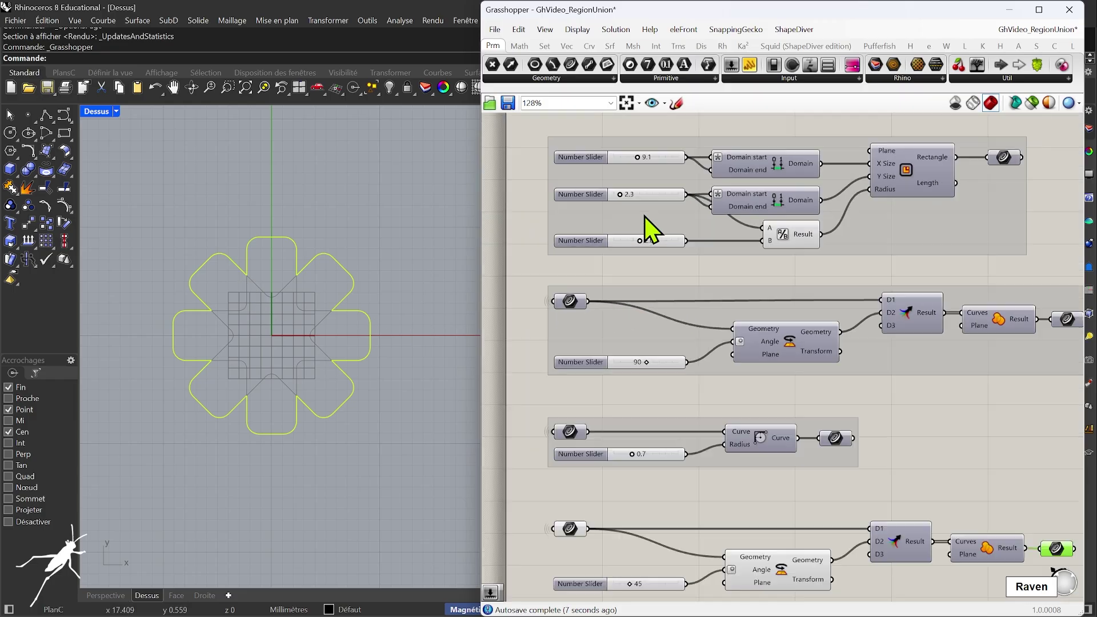
scroll(673, 354, "up", 1)
mouse_move(676, 341)
right_mouse_down()
mouse_move(658, 390)
mouse_move(671, 326)
right_mouse_up()
scroll(672, 332, "up", 1)
scroll(657, 368, "down", 1)
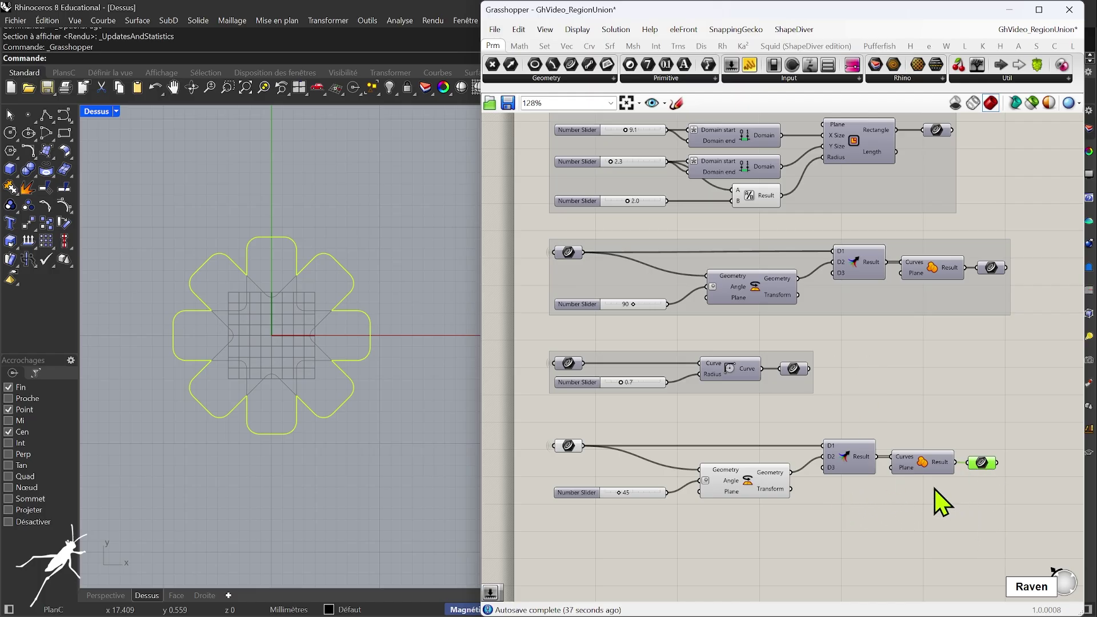
Move the copied Merge and Region Union aside and connect Rotate's Geometry output directly to the row's final Curve parameter.
left_click_drag(964, 422, 868, 443)
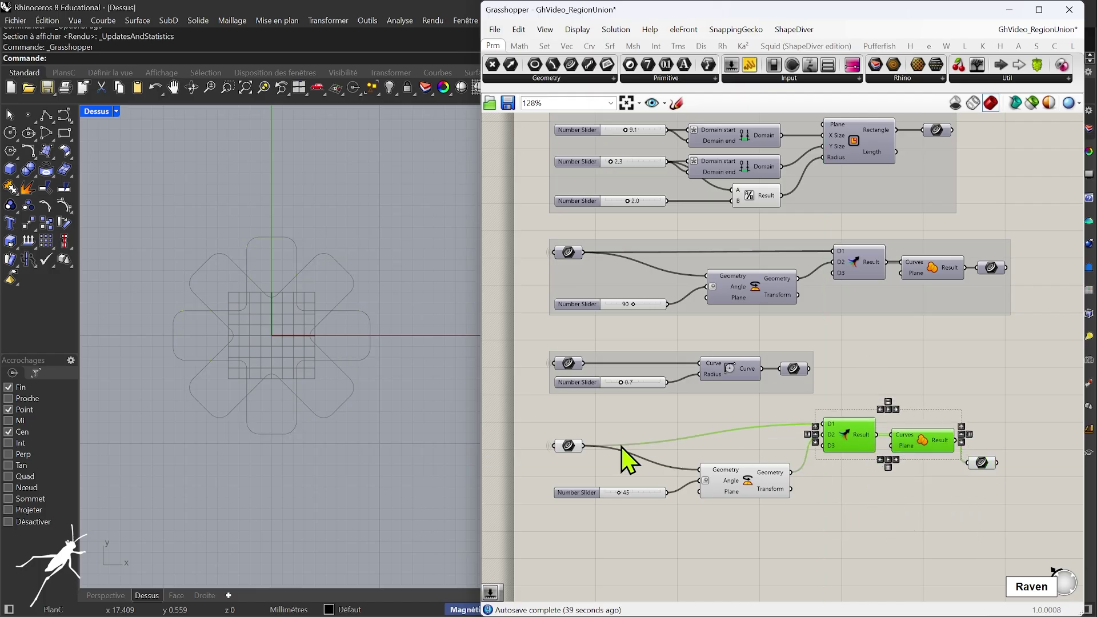
left_click_drag(585, 445, 677, 454)
left_click_drag(790, 473, 958, 467)
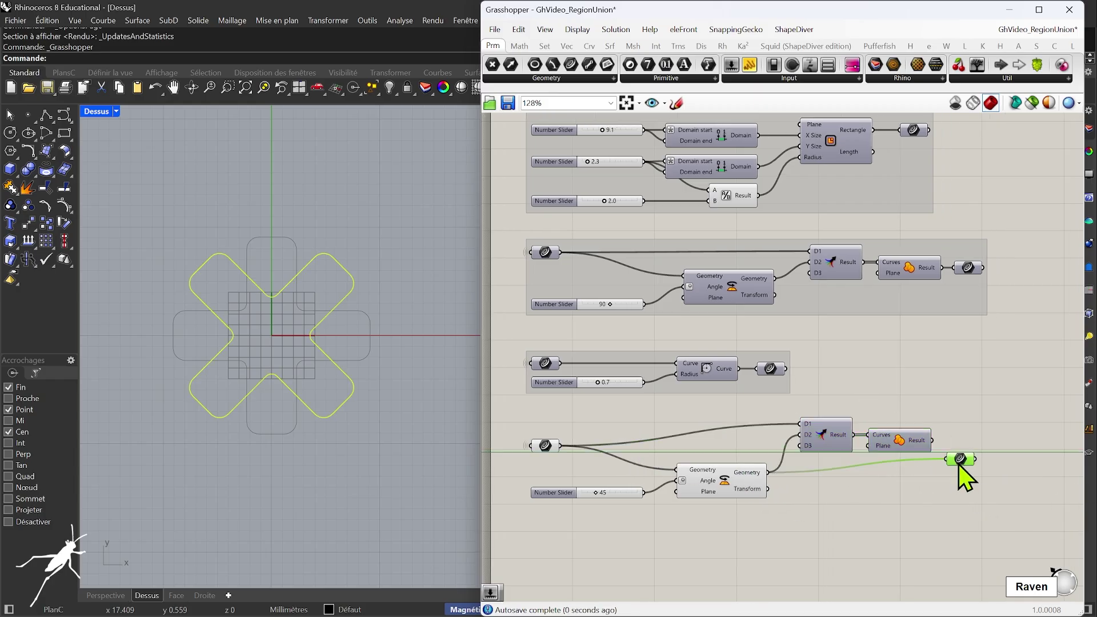
Turn off the preview of the row's input Curve and Rotate, and align the final Curve parameter with Rotate's Geometry output.
left_click(544, 446)
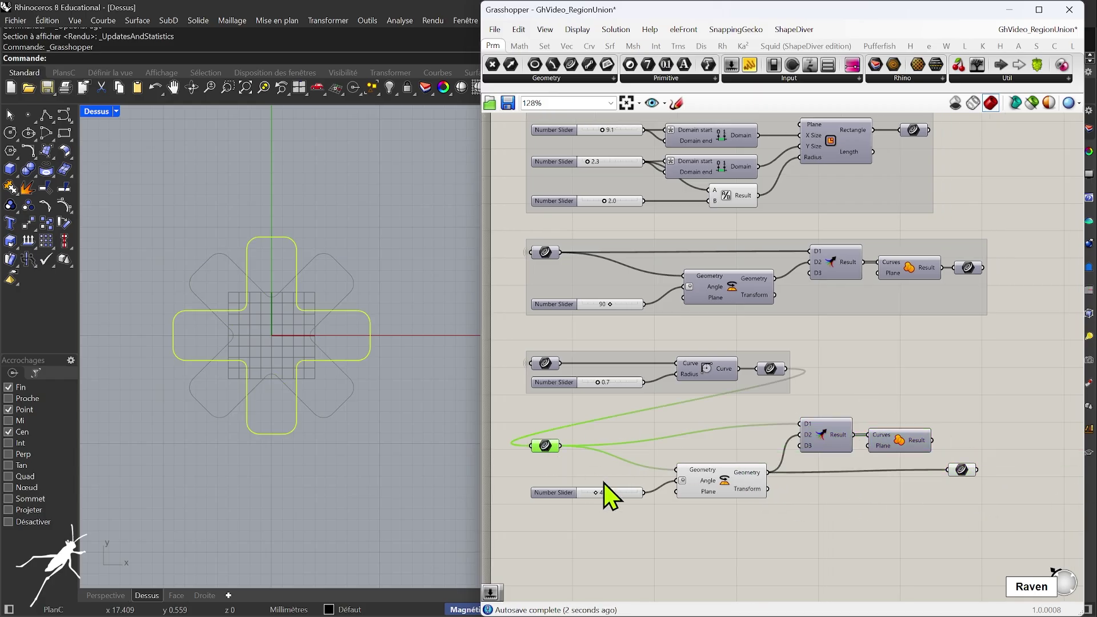
left_click(723, 491)
left_click(961, 469)
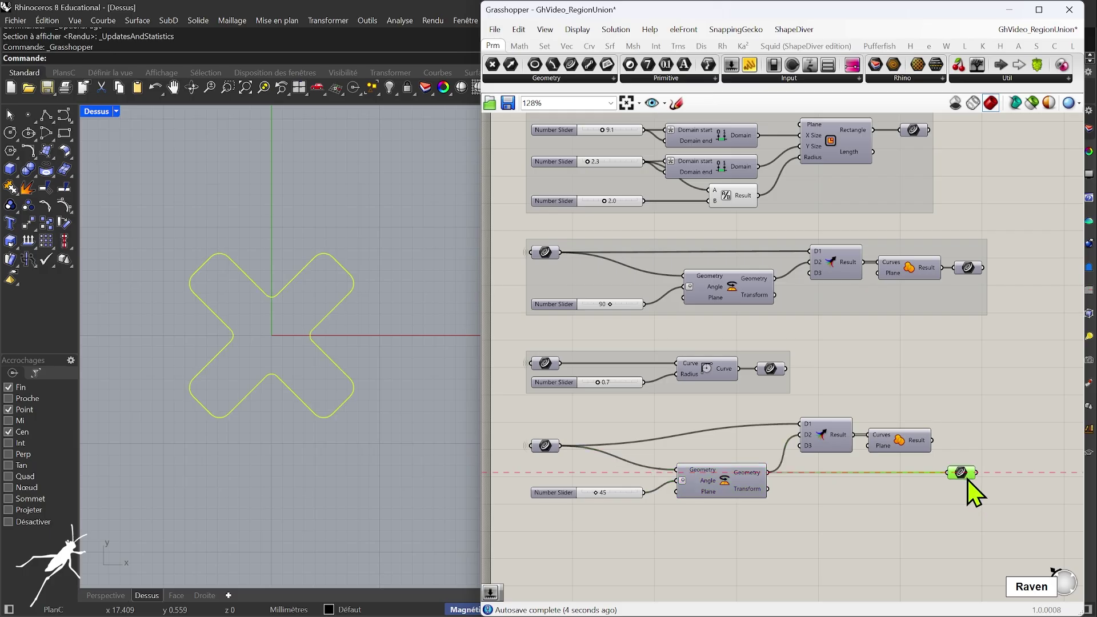
Set the corner radius divisor slider to 1.0.
scroll(628, 262, "up", 3)
left_click_drag(614, 252, 592, 249)
scroll(695, 356, "down", 3)
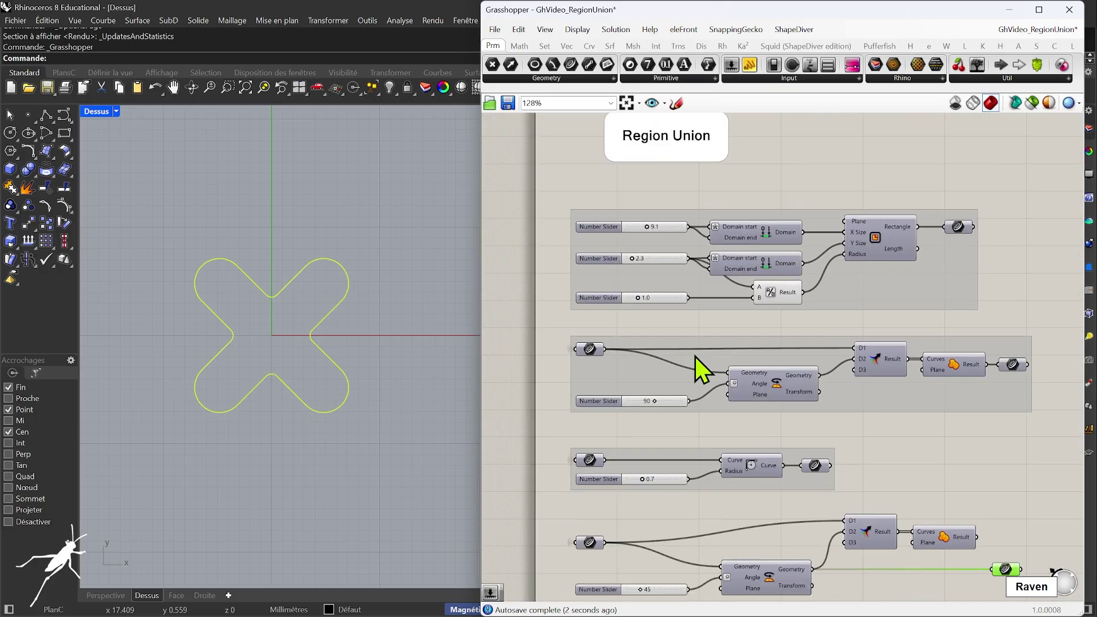
Group the last row's input Curve, 45-degree slider, Rotate component and output Curve parameter.
right_click_drag(710, 364, 710, 416)
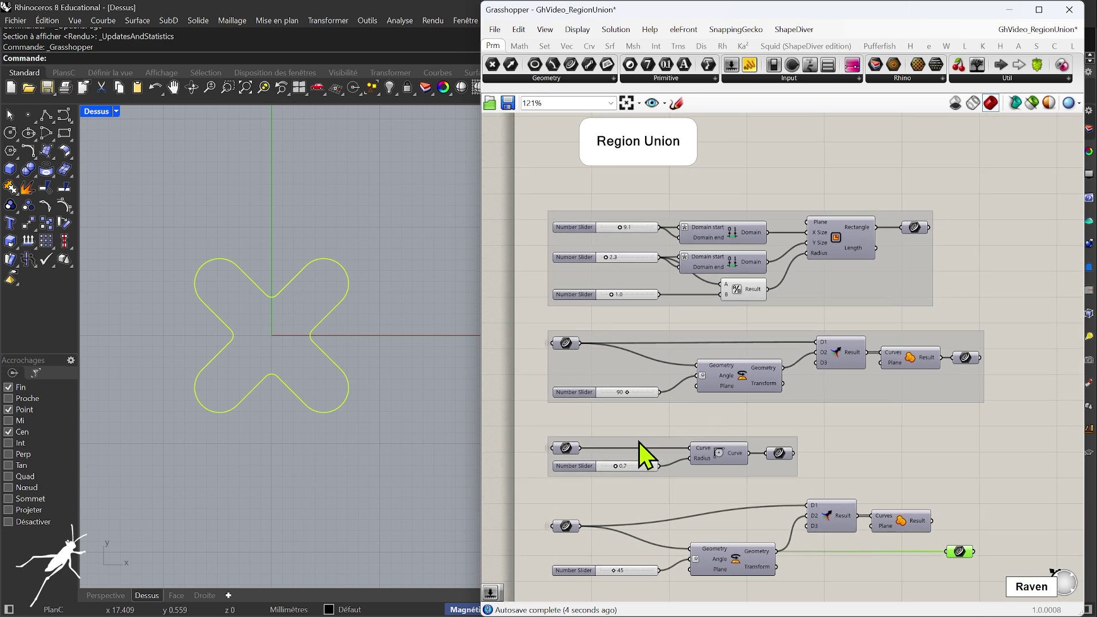
right_click_drag(595, 515, 602, 464)
left_click_drag(537, 454, 759, 529)
left_click(964, 498, "shift")
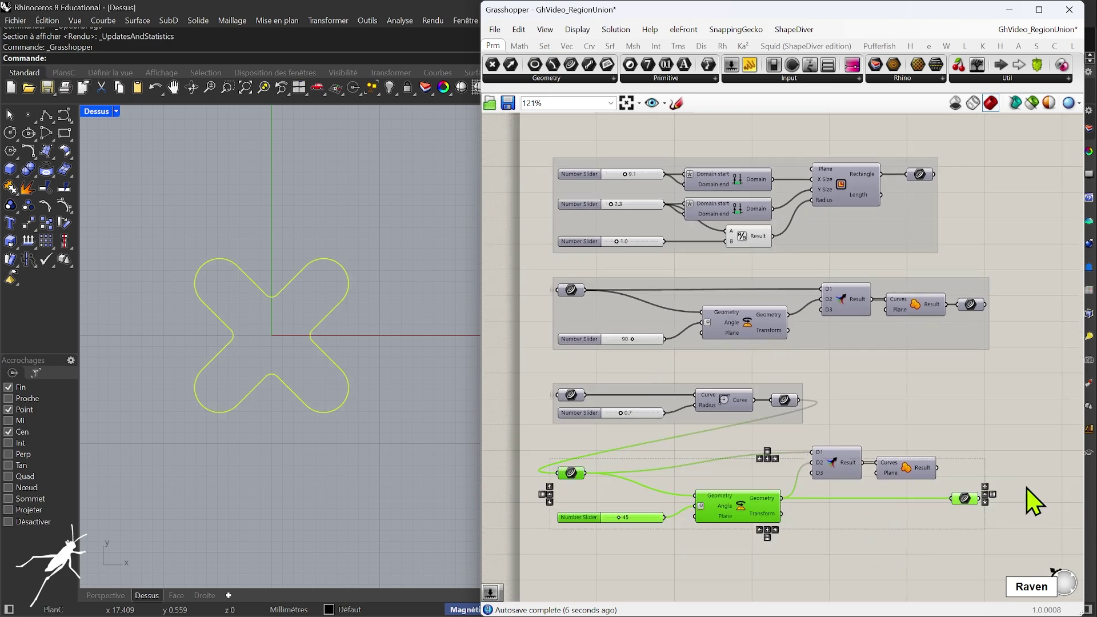
key("ctrl+g")
left_click(940, 544)
Bring the output Curve parameter close to Rotate and delete the ungrouped Merge and Region Union components.
left_click_drag(965, 501, 823, 500)
left_click_drag(962, 430, 855, 482)
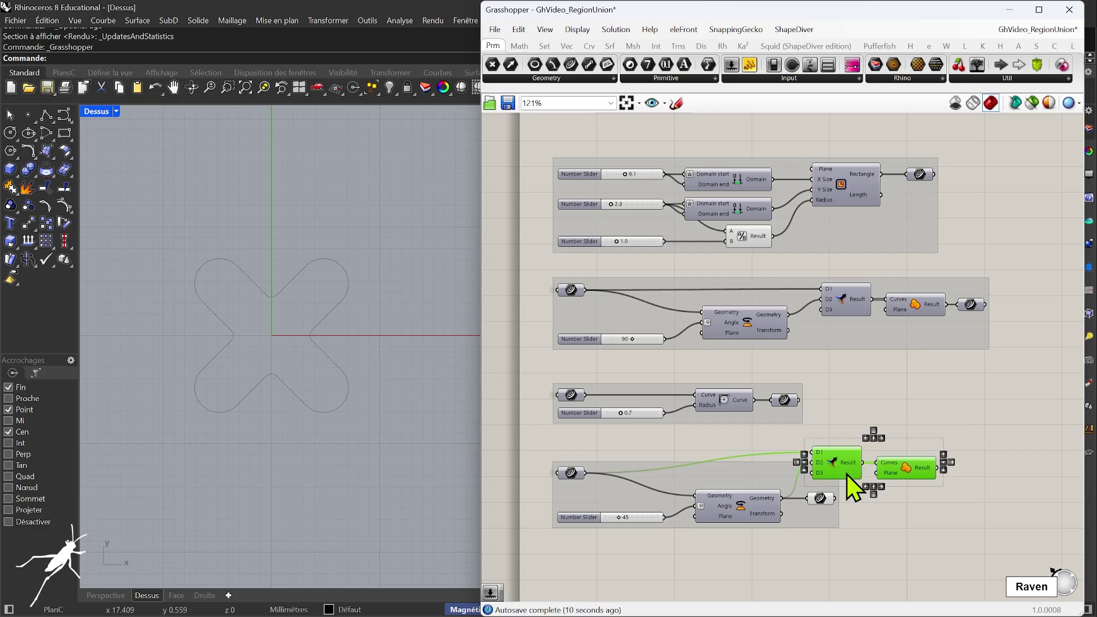
key("Delete")
Set the slider driving the rectangle's Y size to 1.8 and preview the final rotated cross.
right_click_drag(763, 352, 751, 417)
scroll(748, 414, "down", 1)
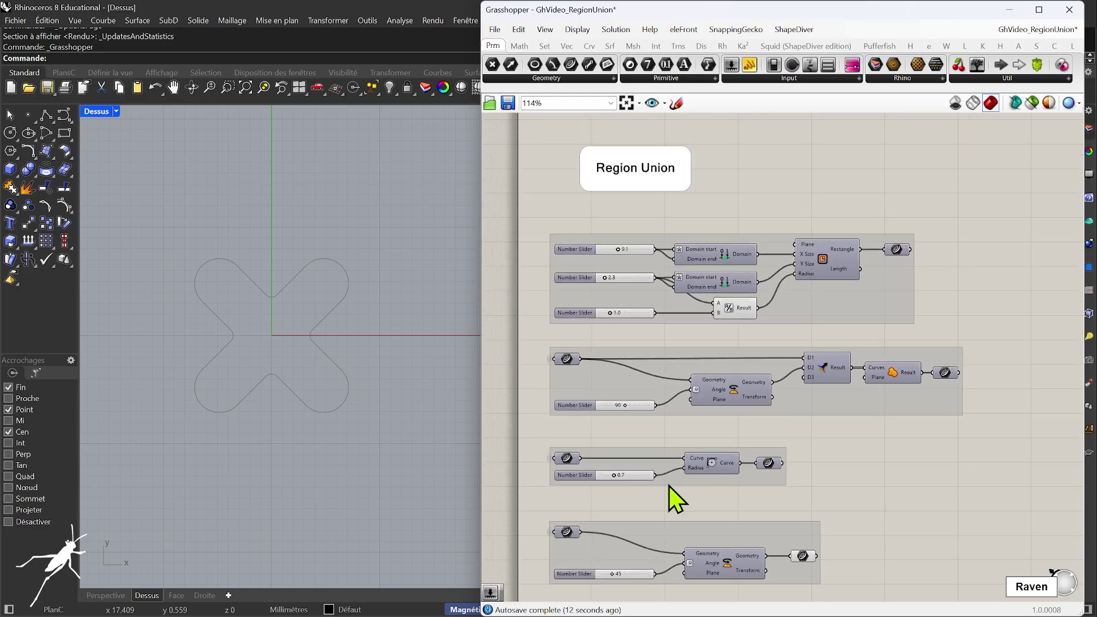
right_click_drag(662, 477, 676, 441)
scroll(614, 228, "up", 5)
scroll(615, 228, "up", 1)
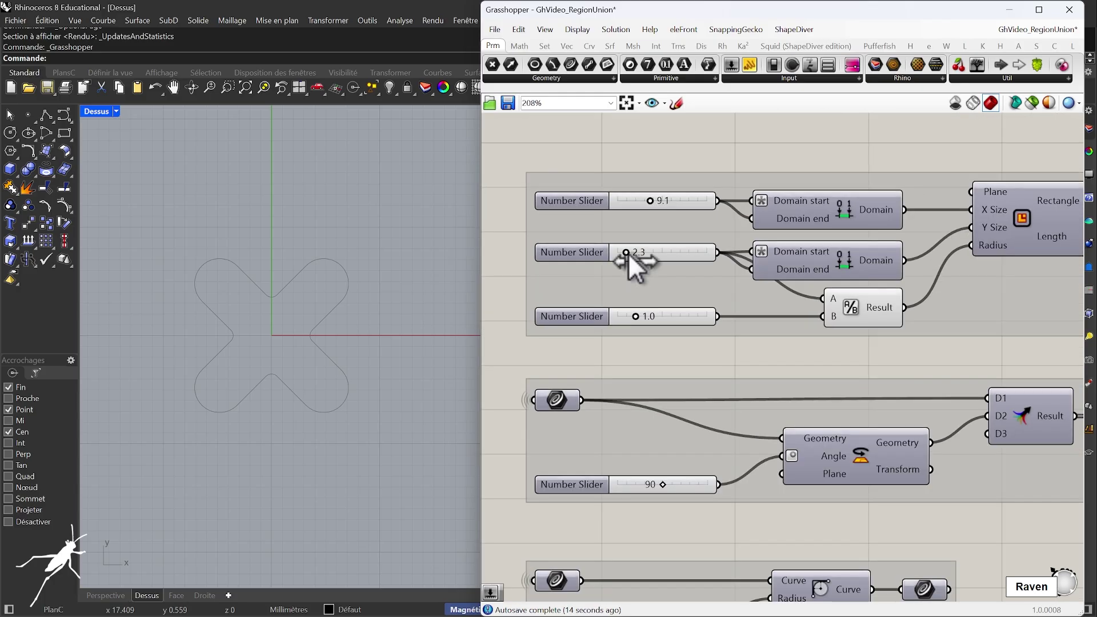
left_click_drag(629, 252, 626, 252)
scroll(888, 427, "down", 2)
left_click(942, 582)
right_click_drag(942, 583, 892, 496)
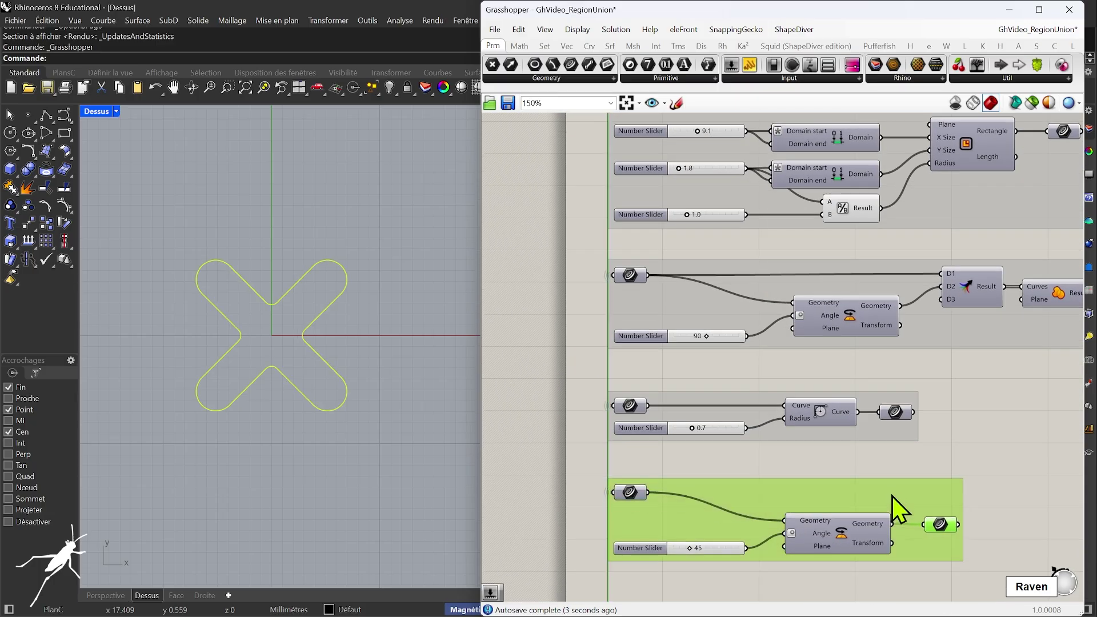
Move the rotation group closer to the fillet group and realign its input and output Curve parameters with Rotate.
left_click_drag(892, 496, 892, 479)
left_click_drag(632, 479, 631, 508)
left_click_drag(928, 528, 938, 500)
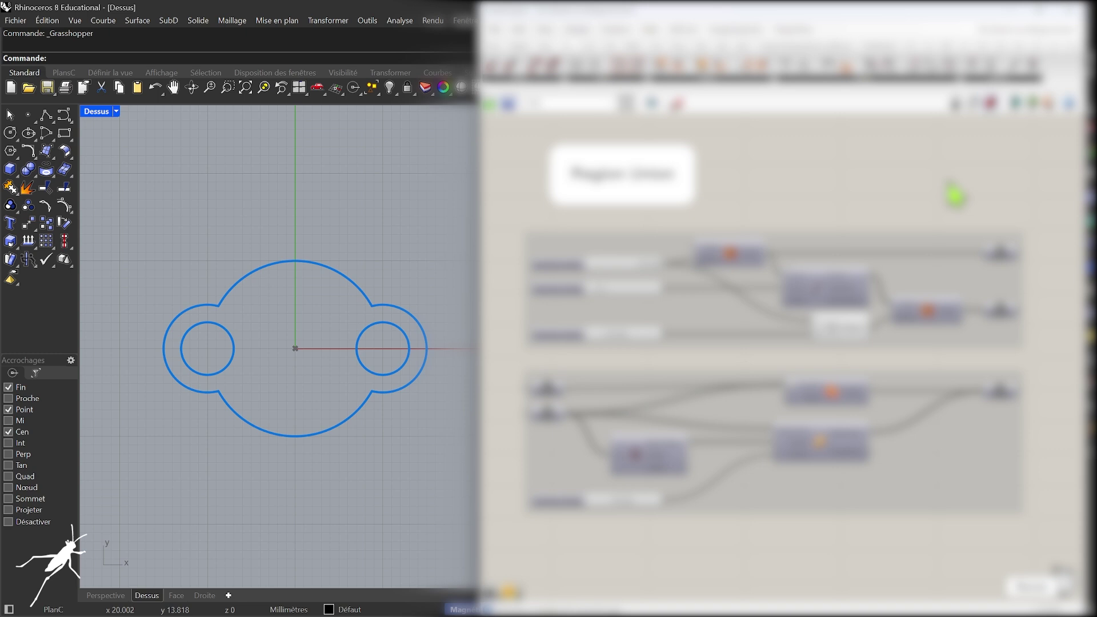
Vary the finished example's sliders to preview different main circle sizes, ear counts, ear sizes and hole sizes.
left_click_drag(599, 291, 627, 309)
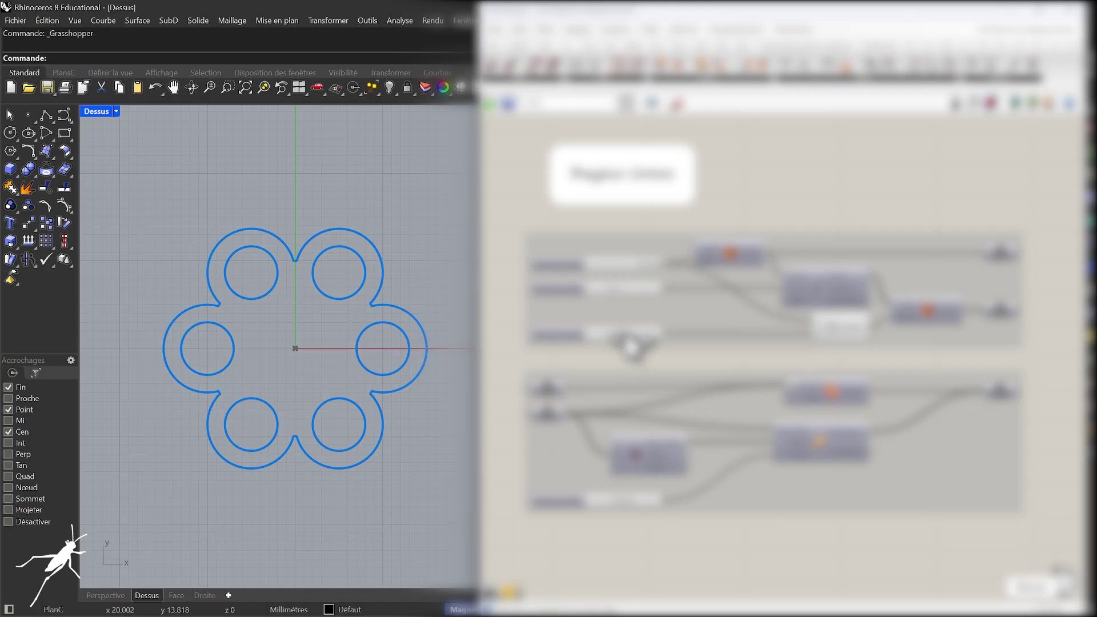
mouse_move(630, 346)
left_mouse_down()
mouse_move(617, 341)
mouse_move(642, 341)
mouse_move(612, 343)
mouse_move(633, 341)
mouse_move(622, 338)
left_mouse_up()
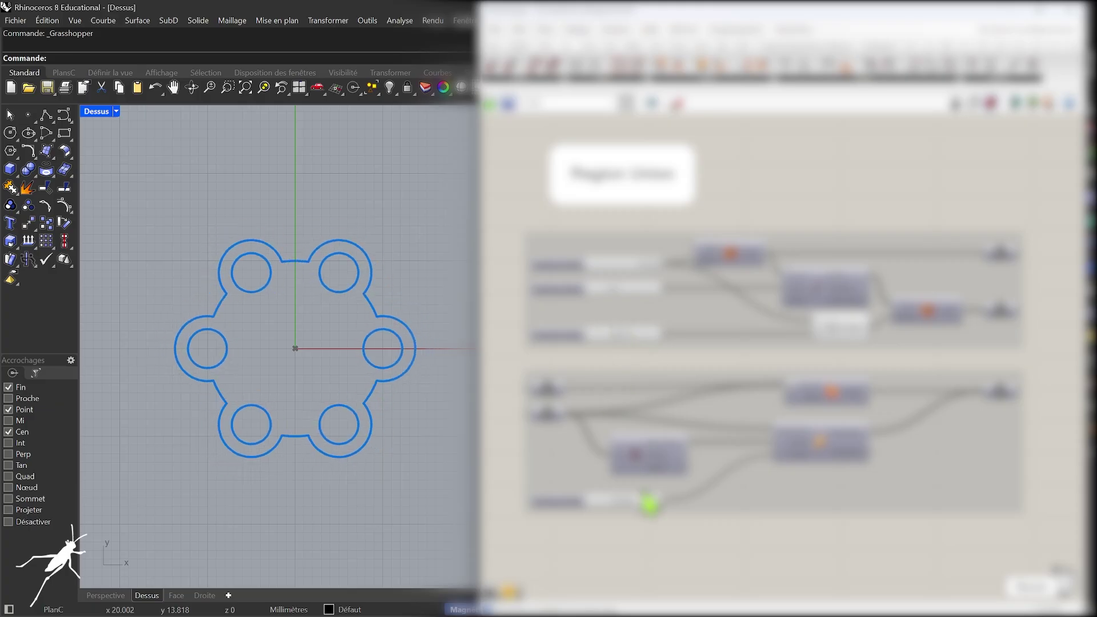
left_click_drag(649, 503, 621, 505)
left_click_drag(624, 346, 619, 346)
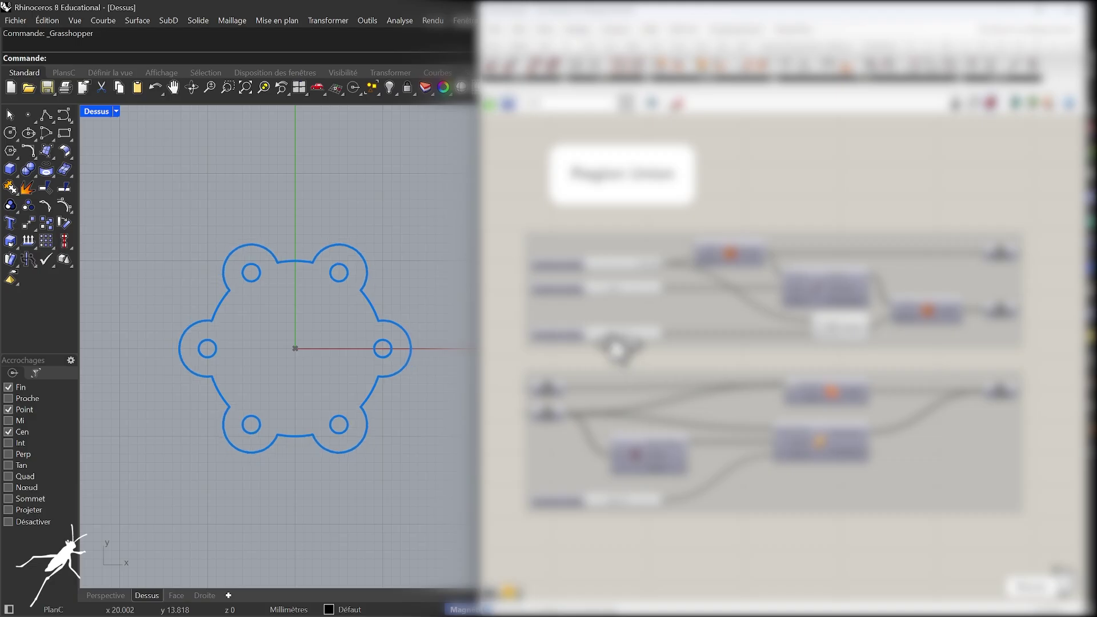
mouse_move(617, 298)
left_mouse_down()
mouse_move(628, 303)
mouse_move(606, 307)
left_mouse_up()
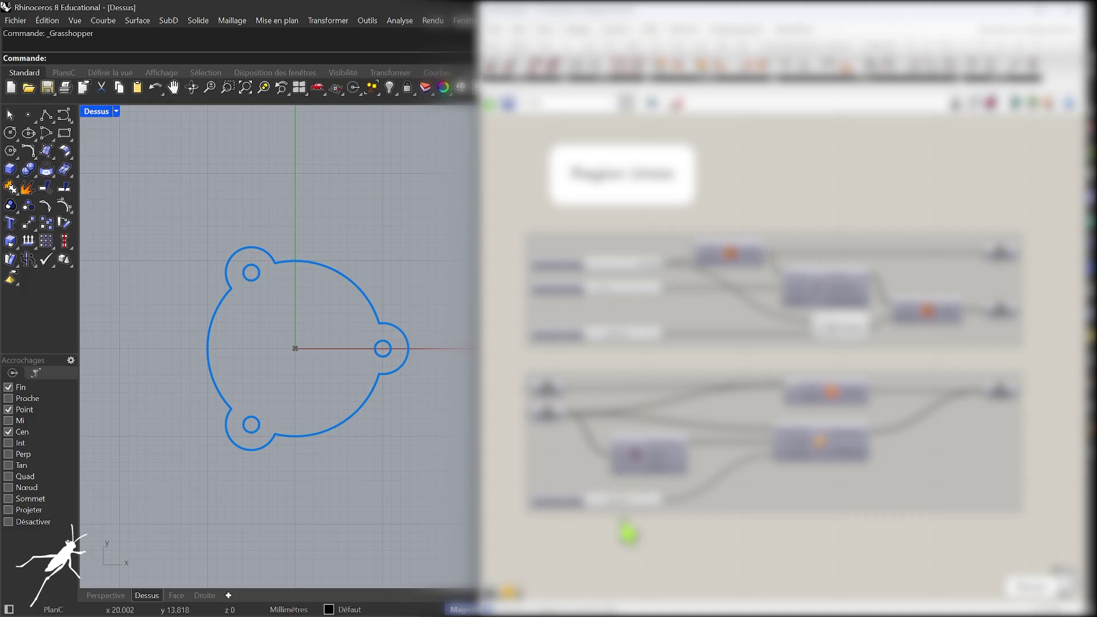
left_click_drag(617, 509, 629, 516)
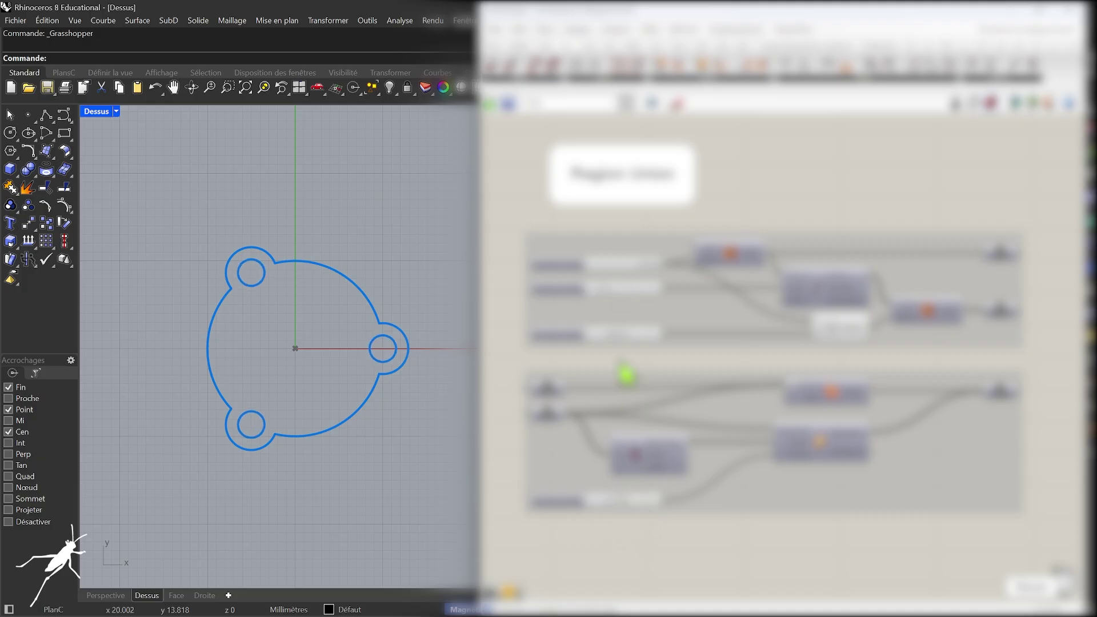
left_click_drag(661, 276, 655, 276)
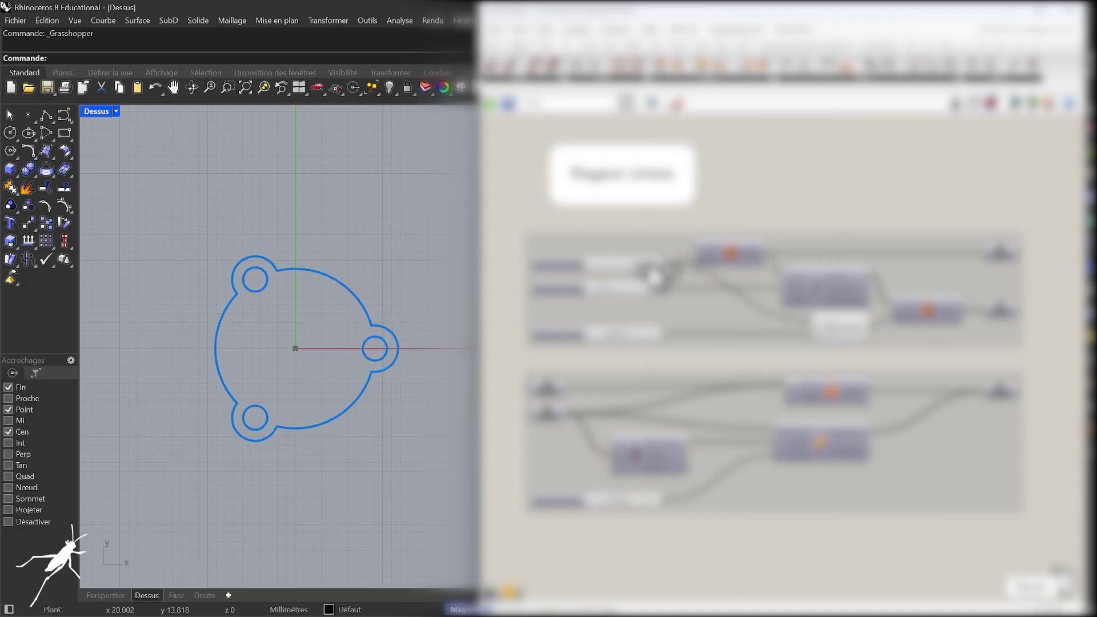
double_click(635, 269)
type("20")
key("Return")
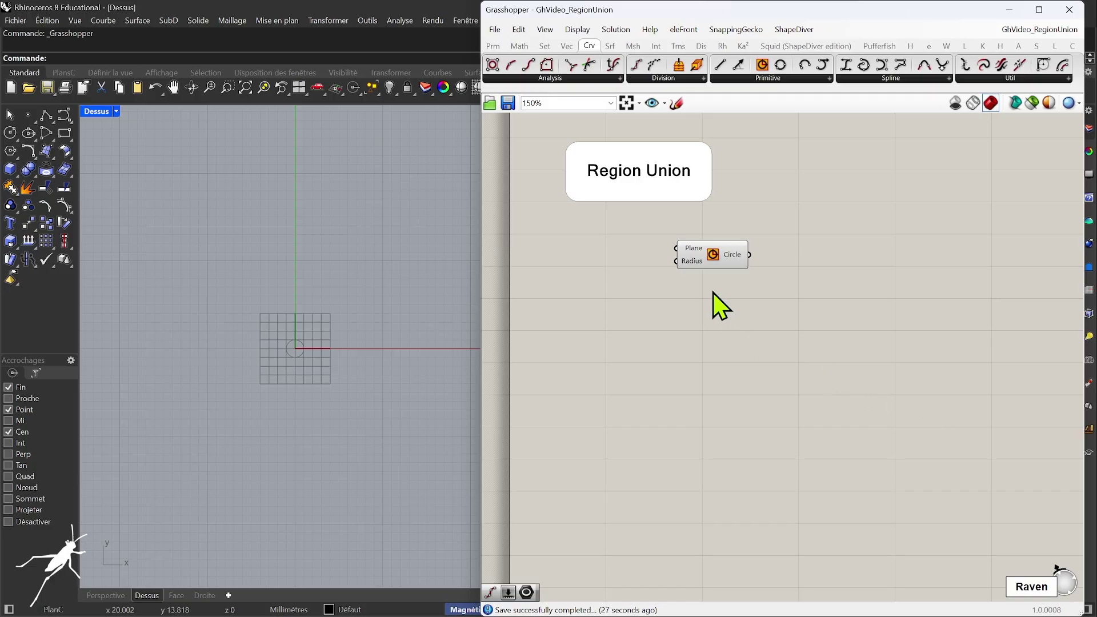
Place a Region Union component on the canvas below the Circle component.
left_click(711, 266)
left_click(761, 373)
left_click(819, 80)
left_click(656, 46)
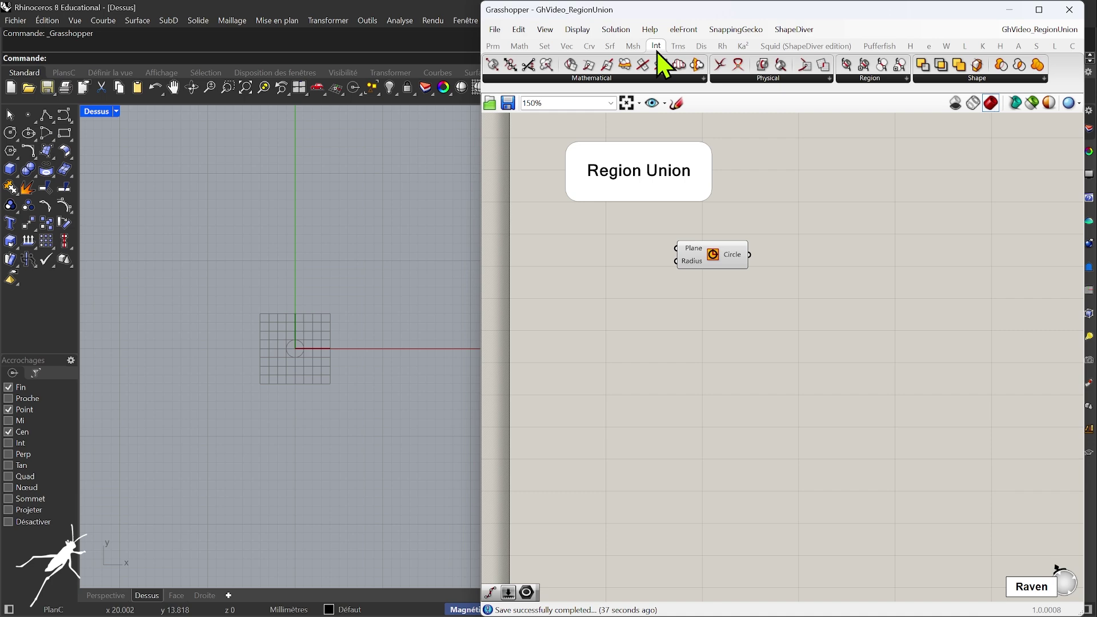
left_click(961, 78)
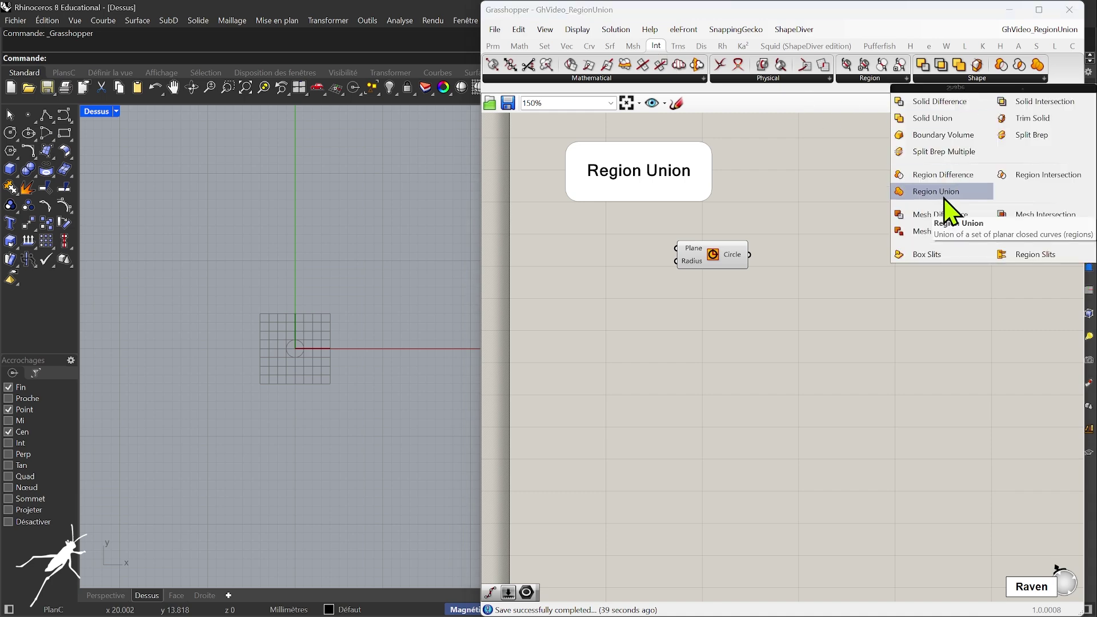
left_click_drag(943, 198, 737, 381)
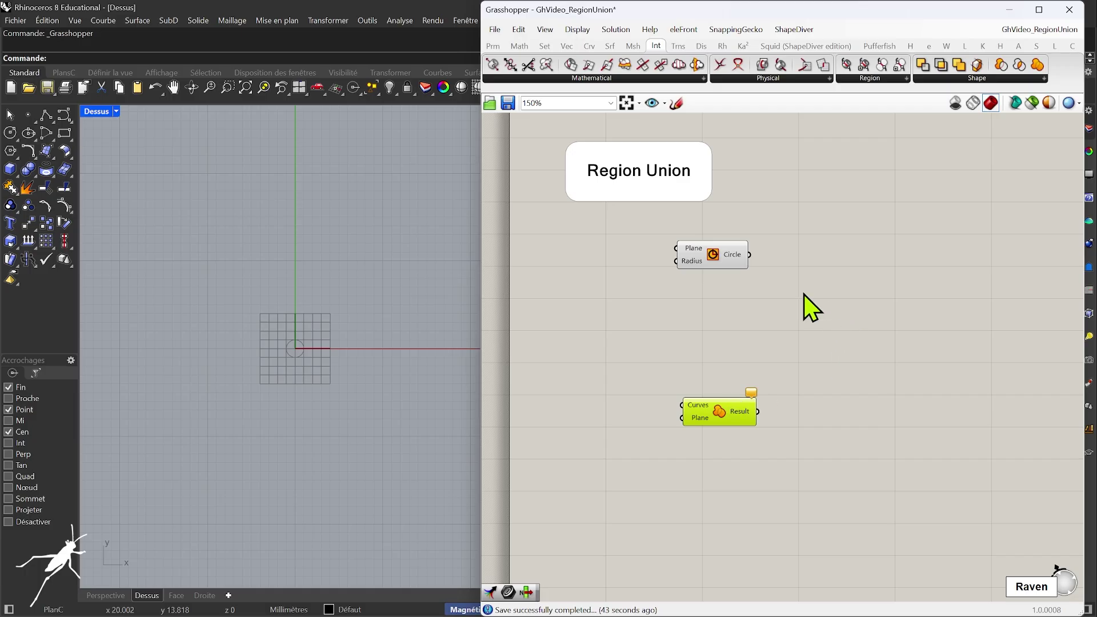
Create a 10.0 number slider, connect it to Circle's Radius input and align Circle with it.
left_click_drag(706, 261, 766, 264)
double_click(633, 272)
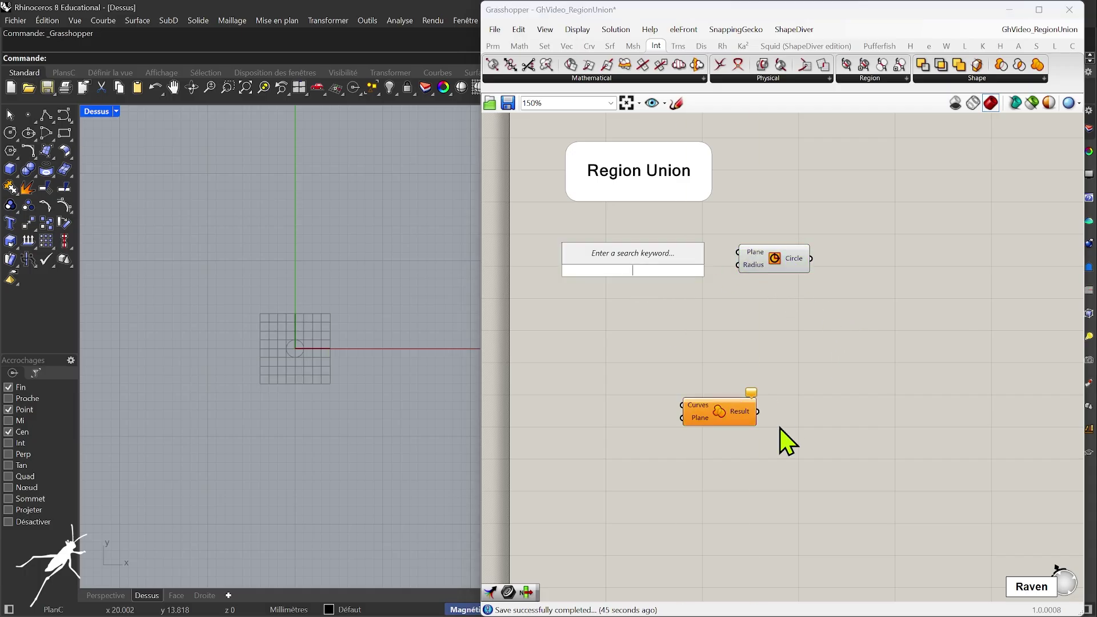
type("10")
key("Return")
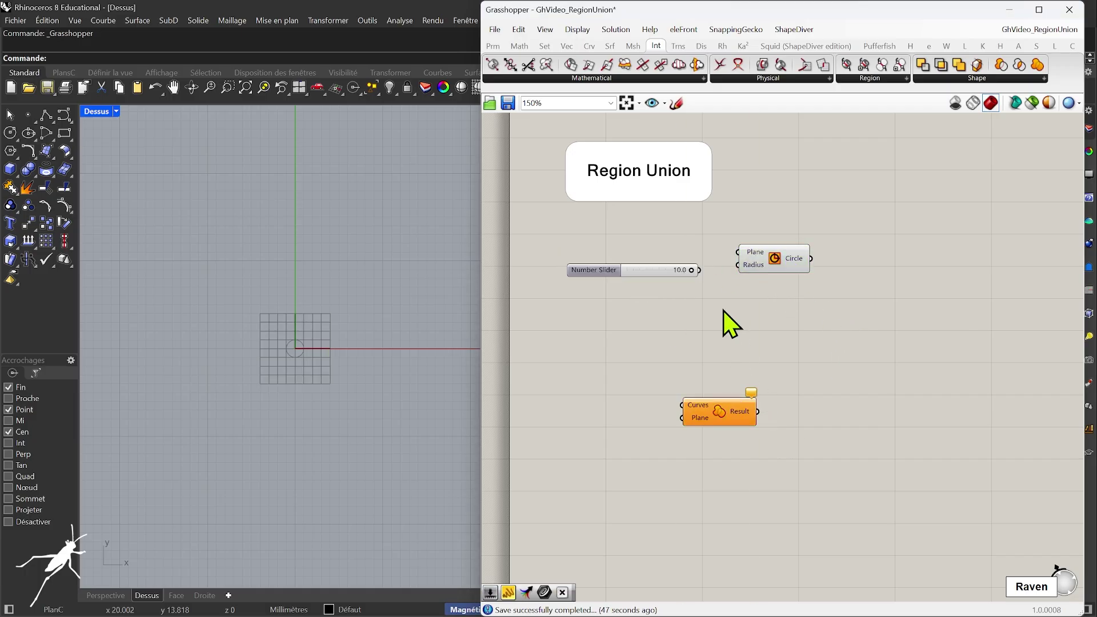
left_click_drag(698, 270, 768, 268)
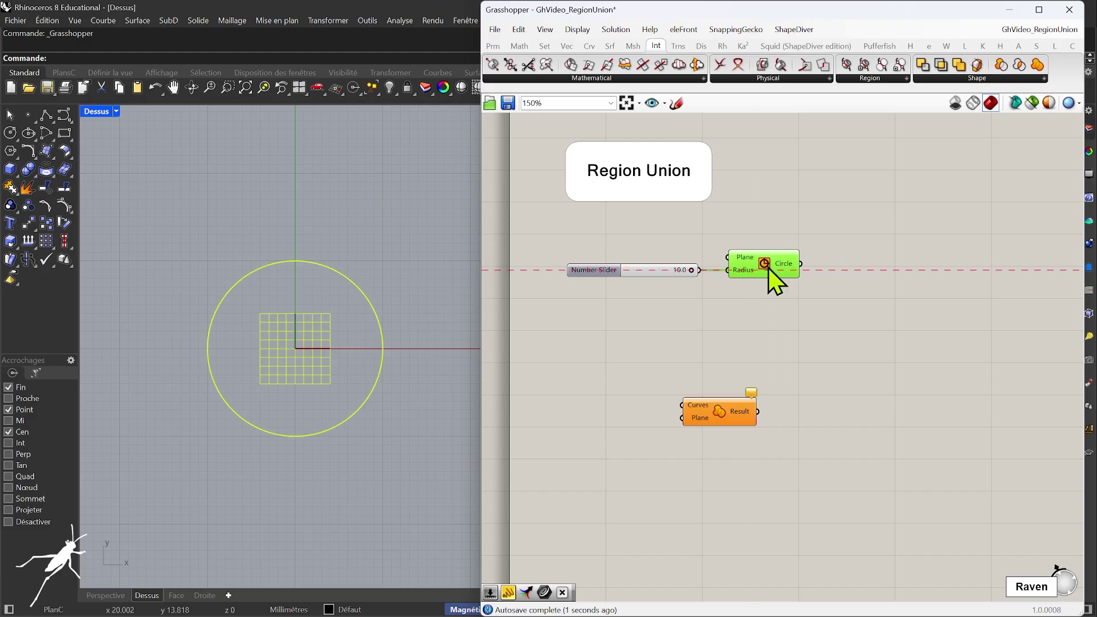
left_click(664, 337)
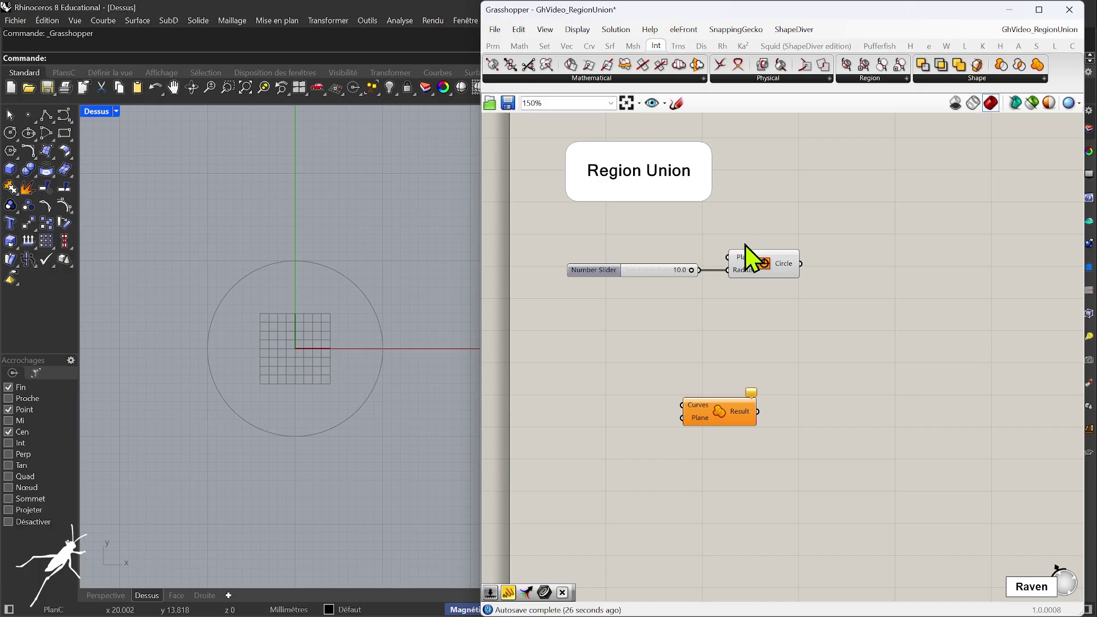
Place a Divide Curve component beside Circle and connect the Circle output to its Curve input.
left_click(593, 48)
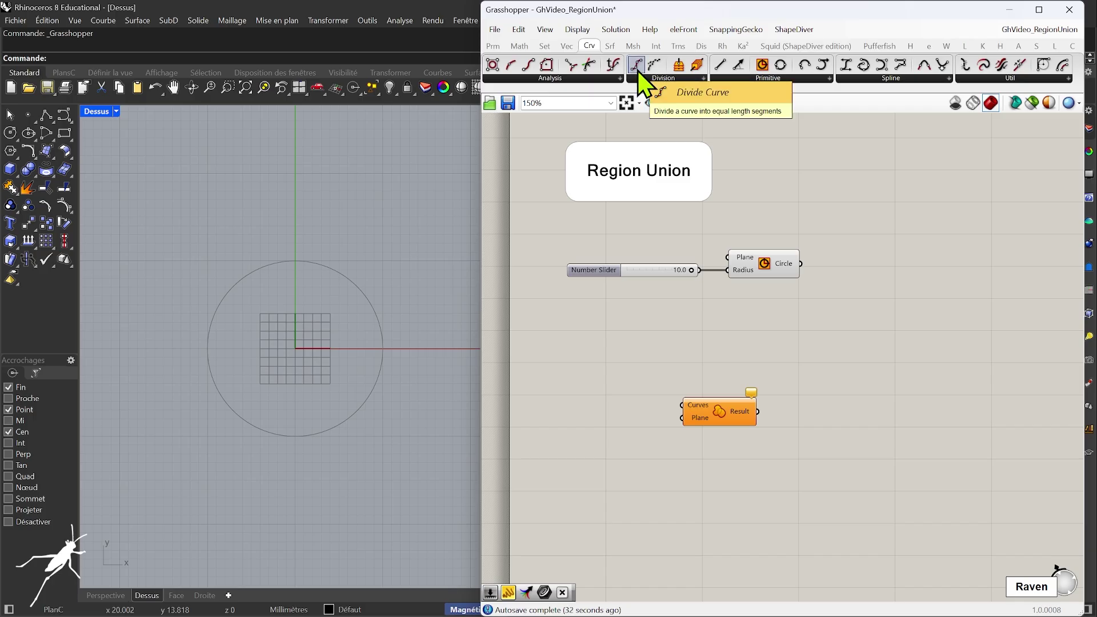
left_click_drag(639, 68, 884, 292)
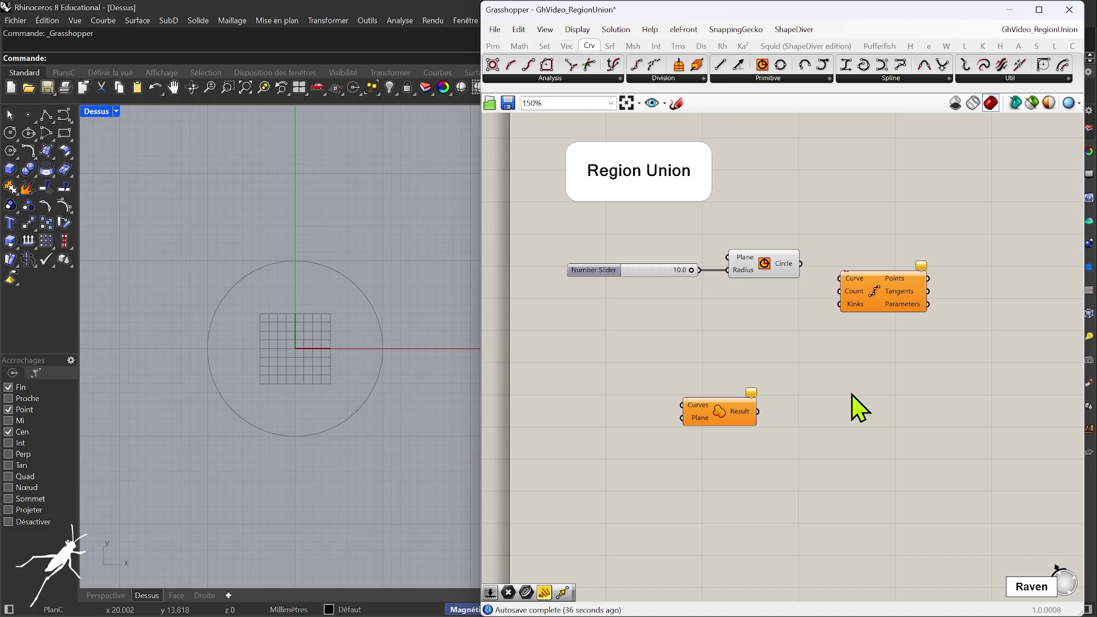
left_click_drag(800, 263, 833, 280)
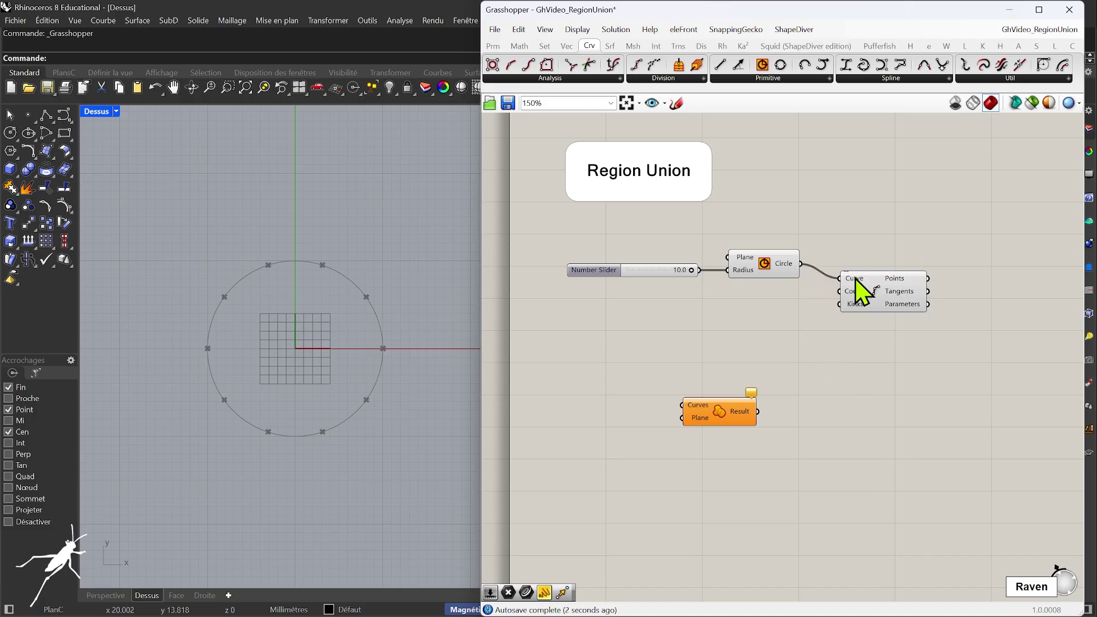
mouse_move(855, 279)
mouse_move(909, 305)
mouse_move(849, 298)
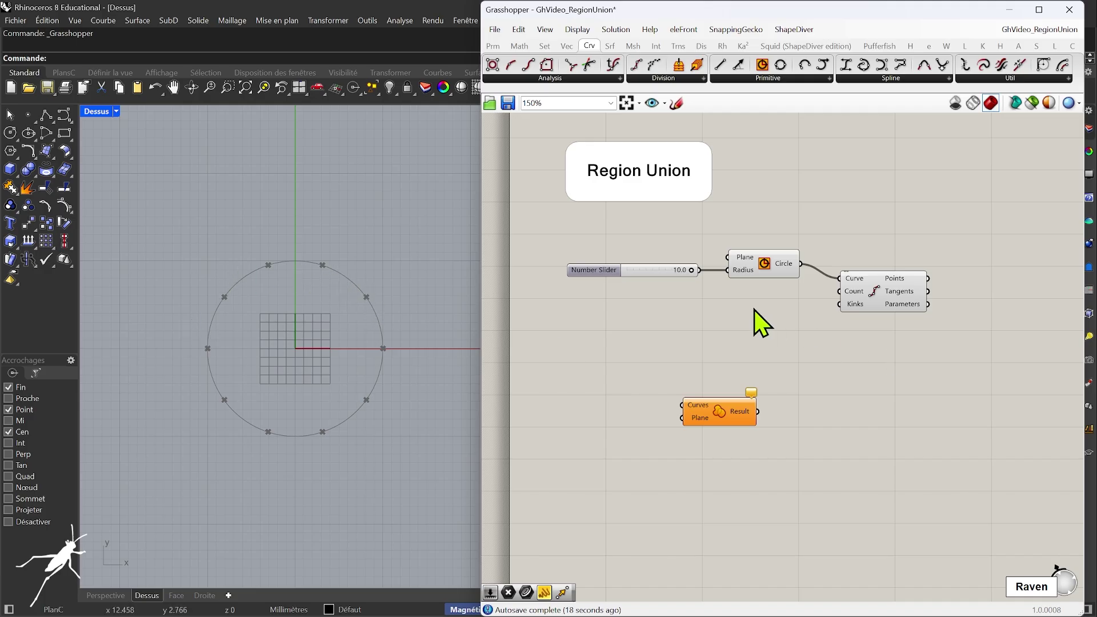
Create a 2 to 20 integer slider under the radius slider, connect it to Divide Curve's Count and set it to 8.
double_click(715, 325)
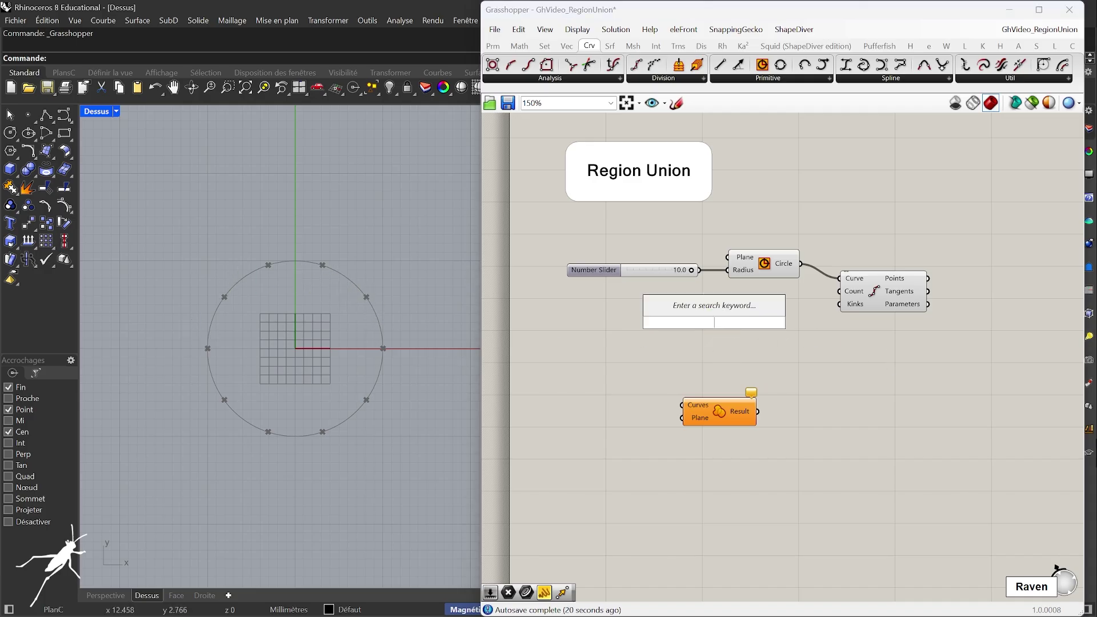
type("2<")
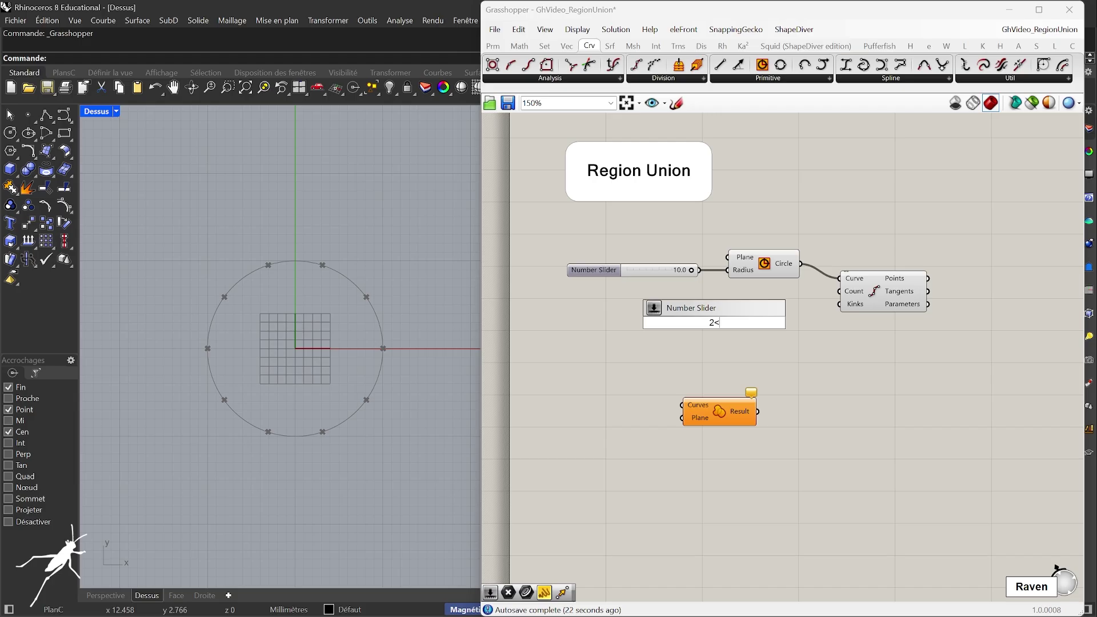
type("20")
key("Return")
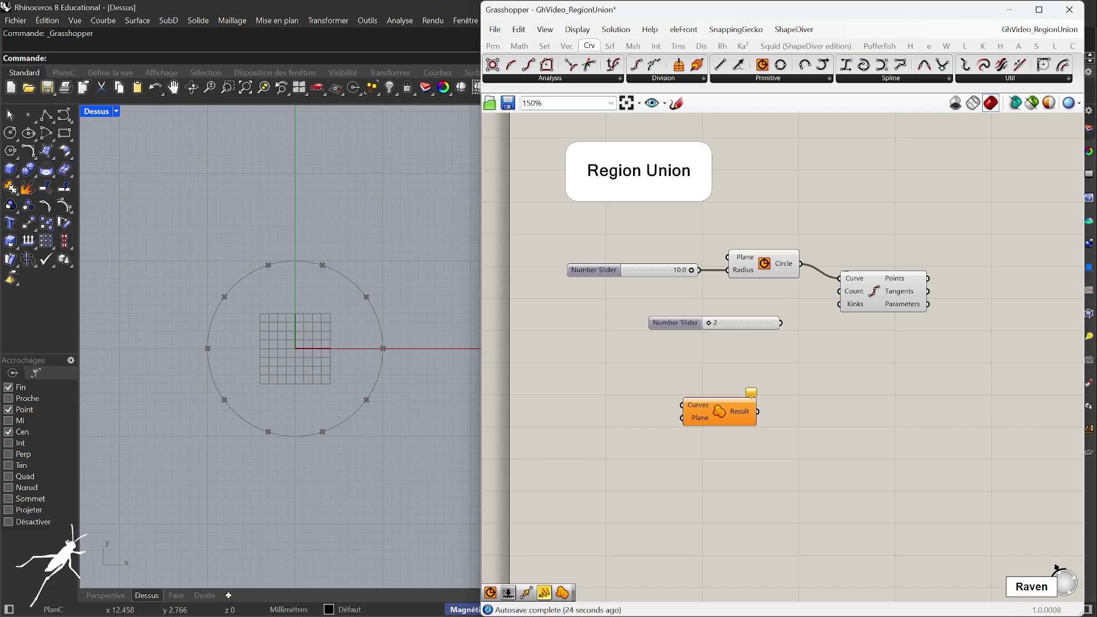
left_click_drag(781, 323, 839, 291)
left_click_drag(692, 329, 649, 303)
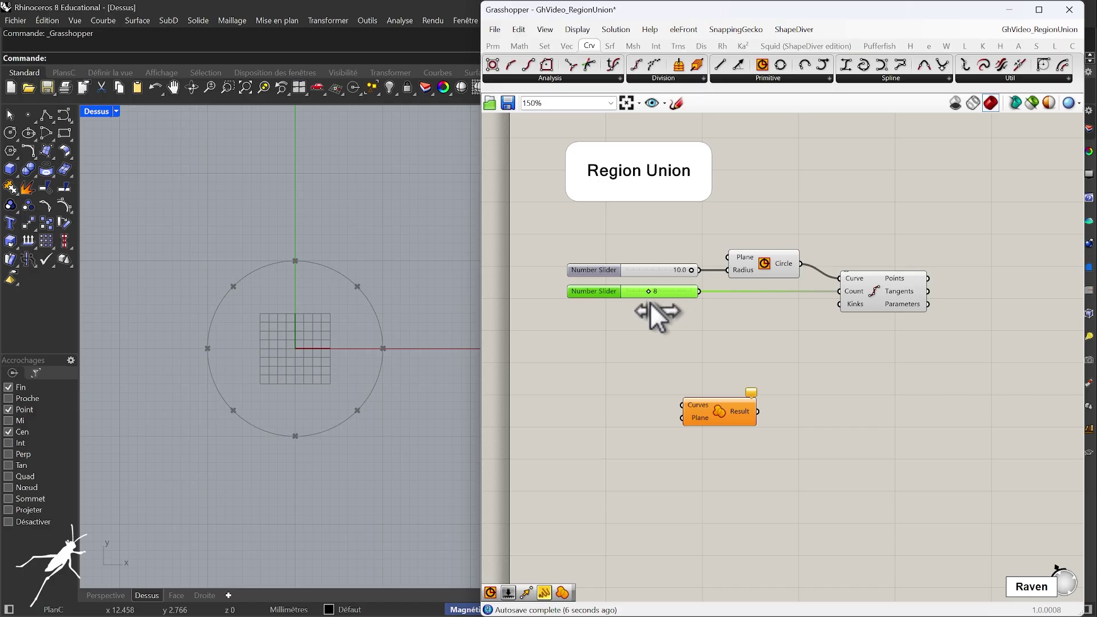
left_click_drag(858, 300, 849, 301)
mouse_move(895, 278)
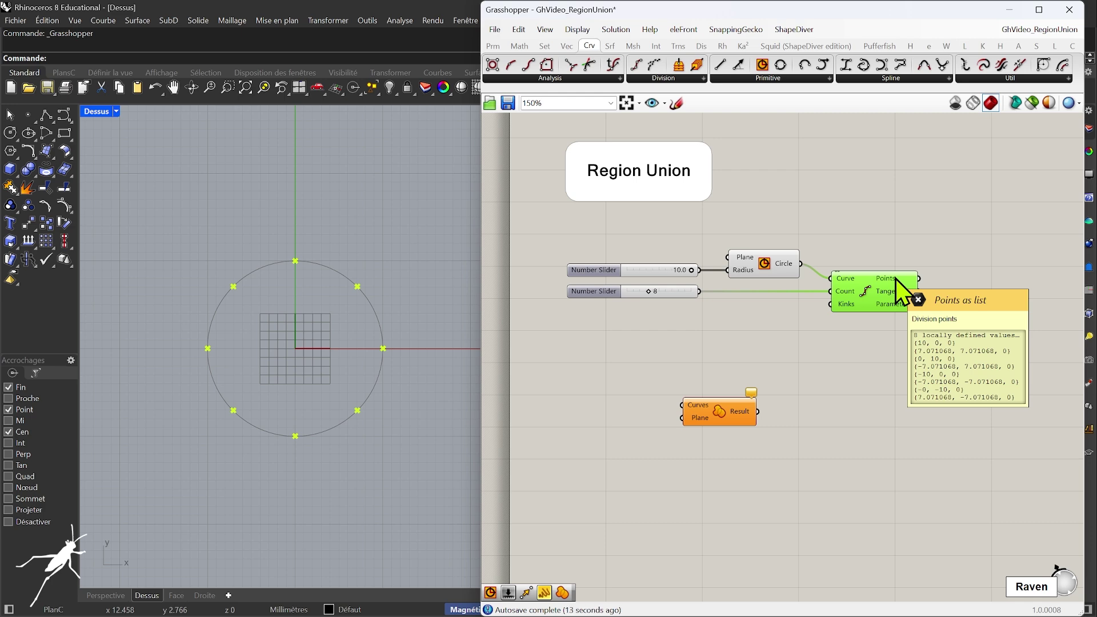
Move Region Union lower, copy Circle beyond Divide Curve and connect the division Points to the copy's Plane input.
left_click_drag(745, 406, 744, 473)
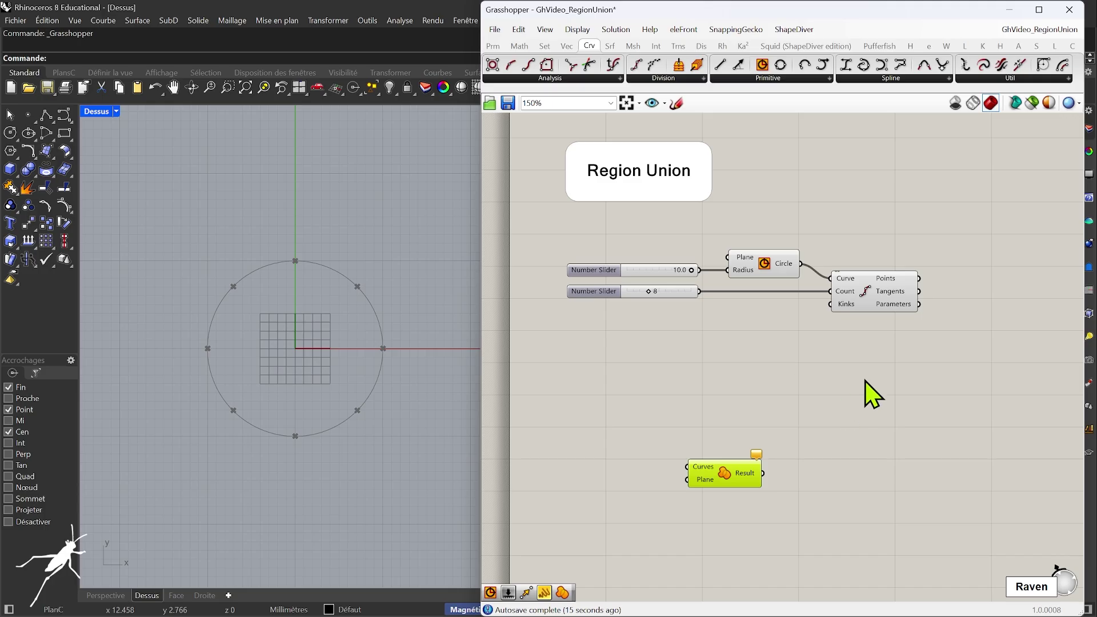
mouse_move(825, 375)
right_mouse_down()
mouse_move(788, 367)
mouse_move(814, 383)
right_mouse_up()
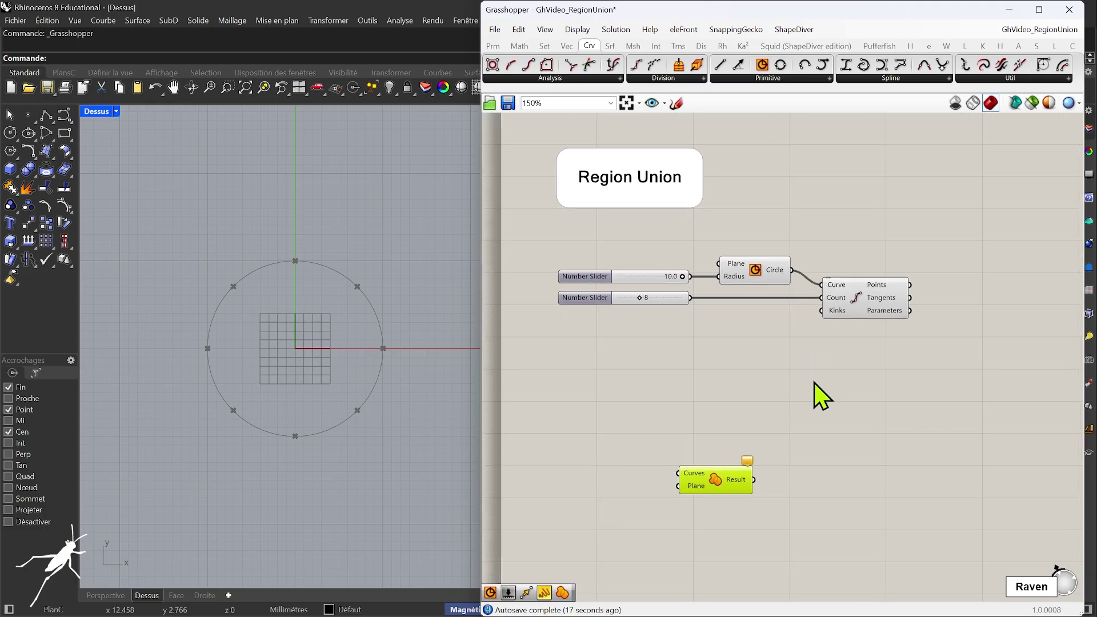
left_click(752, 280)
left_click_drag(753, 279, 1003, 324, "alt")
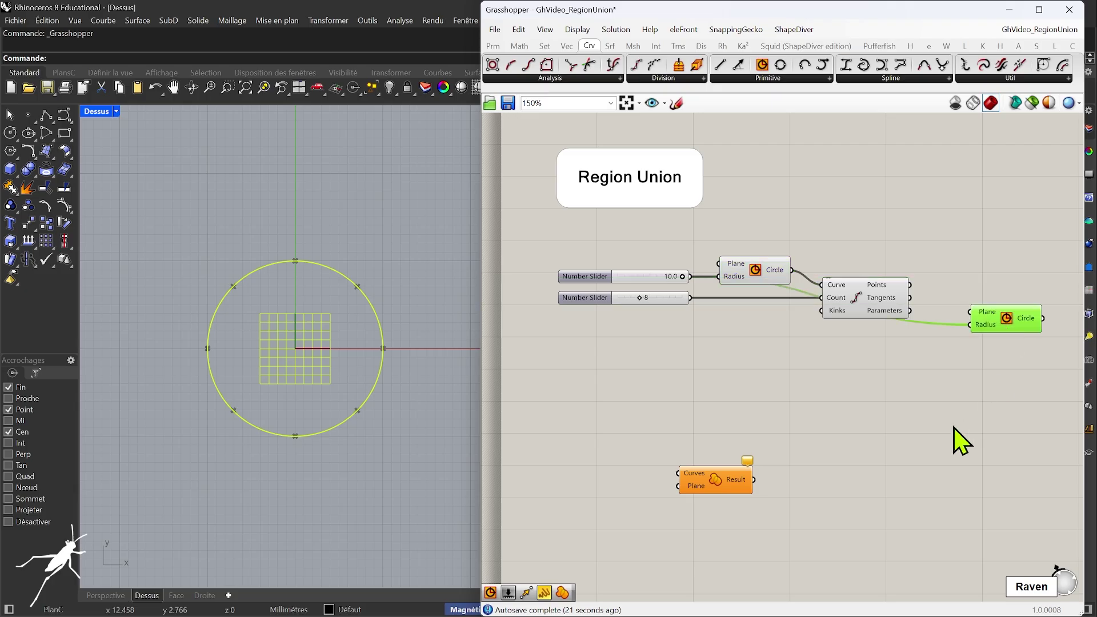
left_click_drag(914, 286, 963, 313)
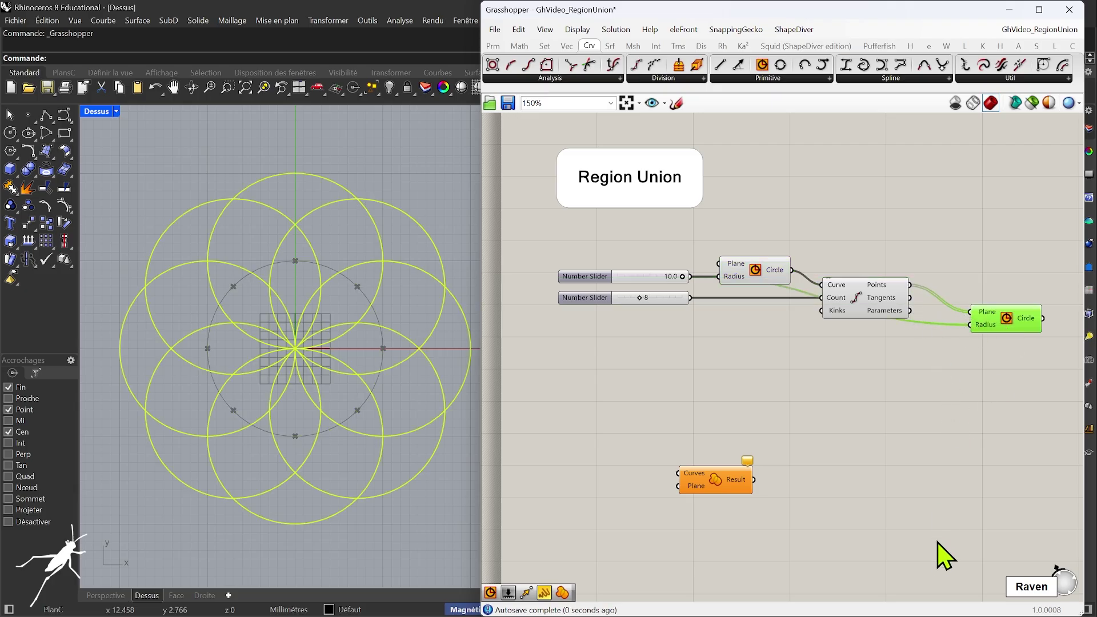
Disconnect the number slider from the copied Circle's Radius input and move the copy slightly closer to Divide Curve.
right_click(985, 325)
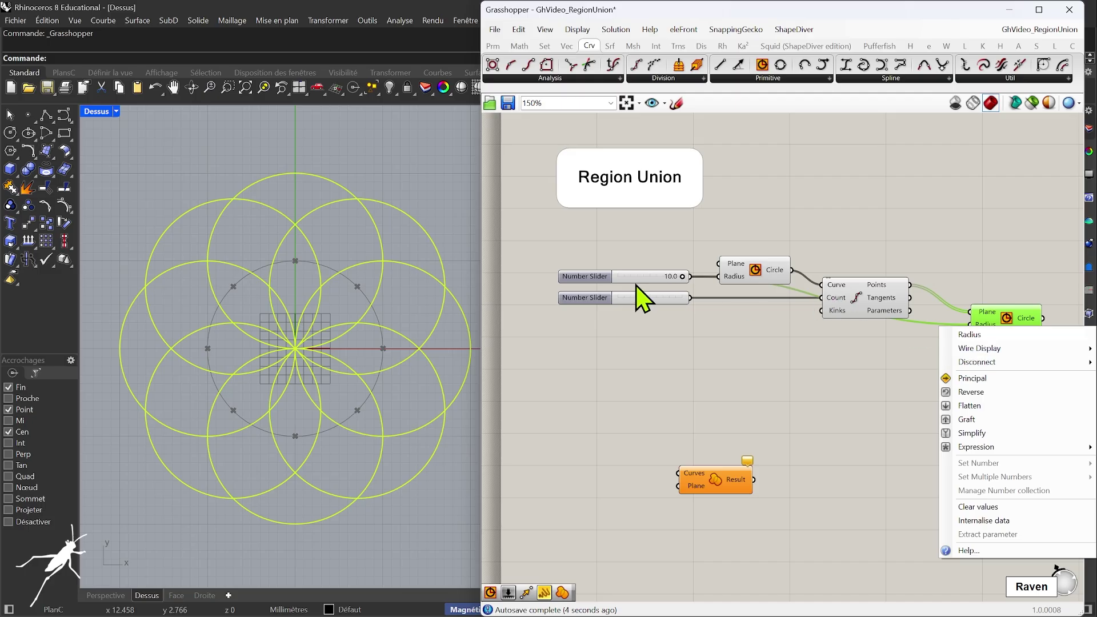
mouse_move(1015, 361)
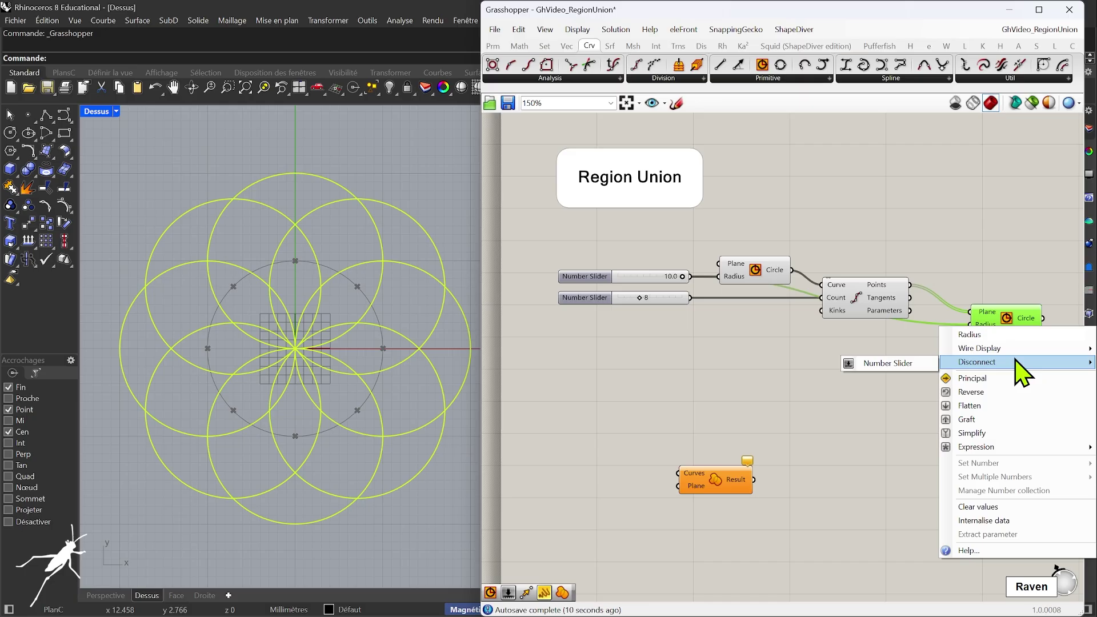
left_click(906, 369)
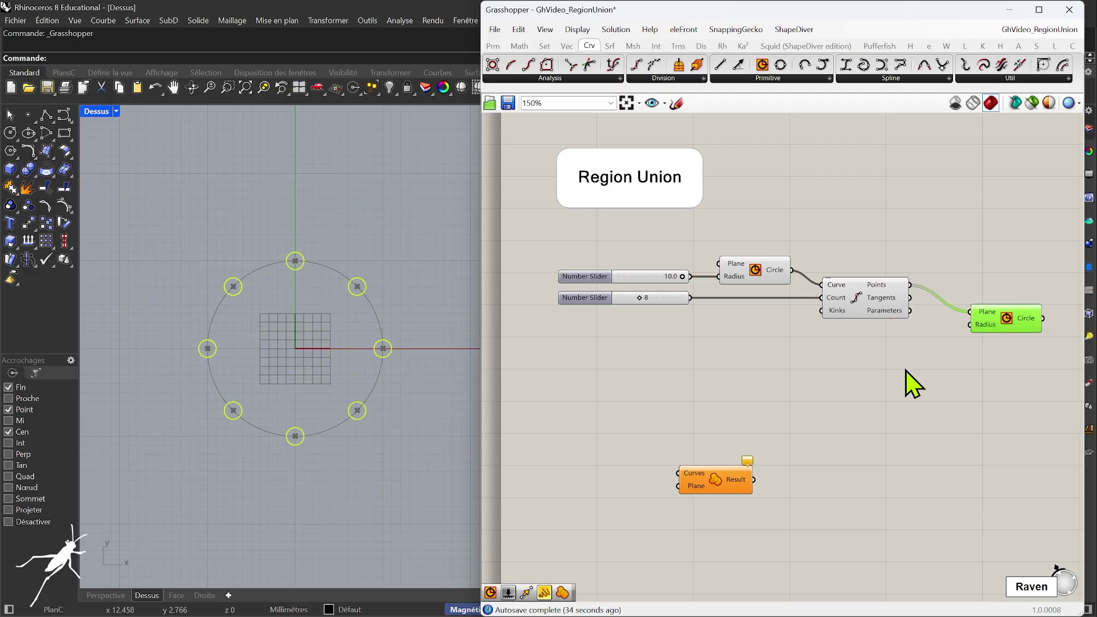
mouse_move(997, 346)
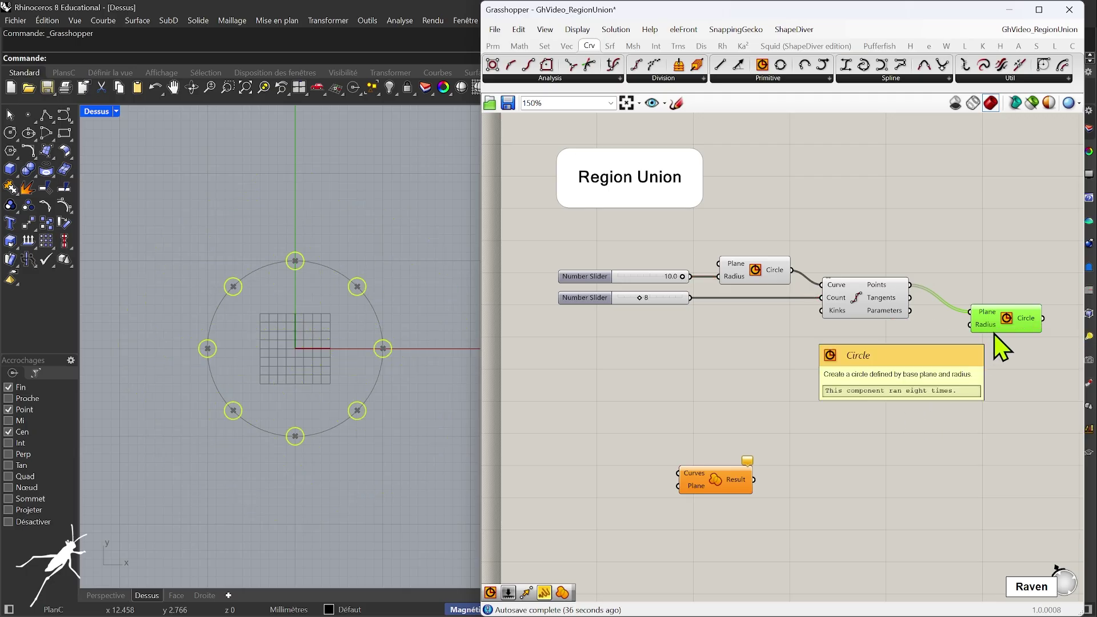
left_click_drag(994, 330, 985, 324)
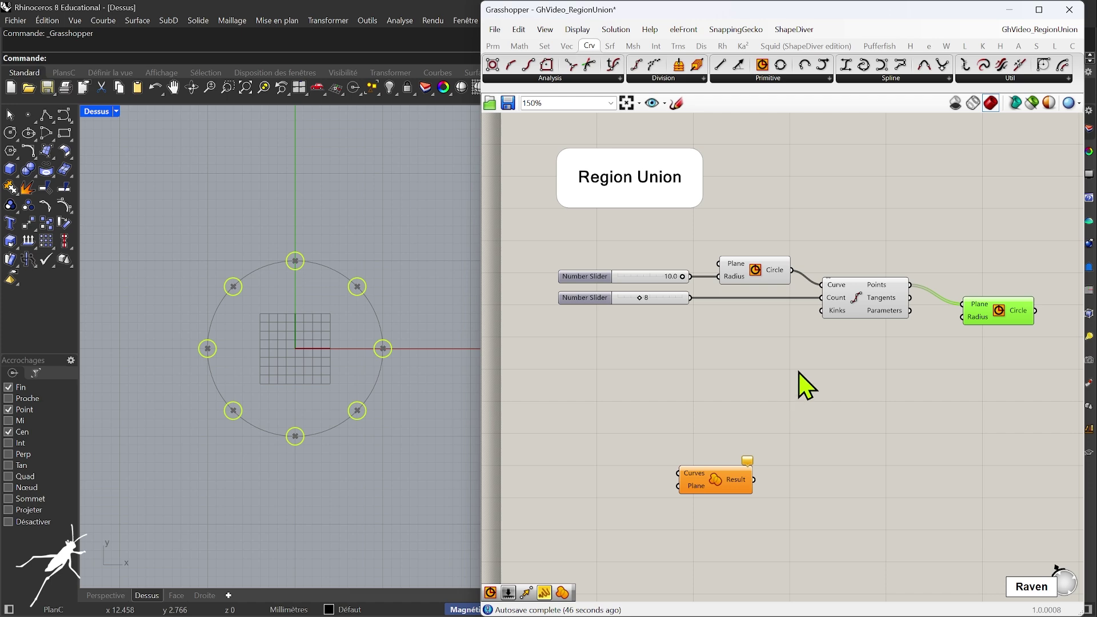
Add a Division component below Divide Curve and connect the 10.0 radius slider to its A input.
double_click(776, 359)
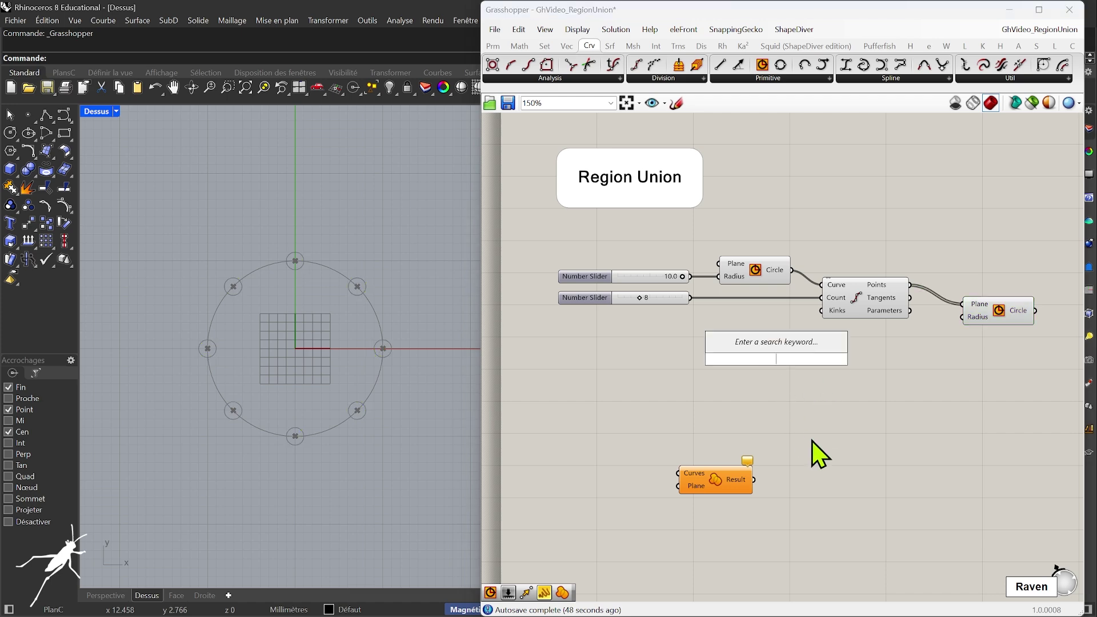
type("/")
key("Return")
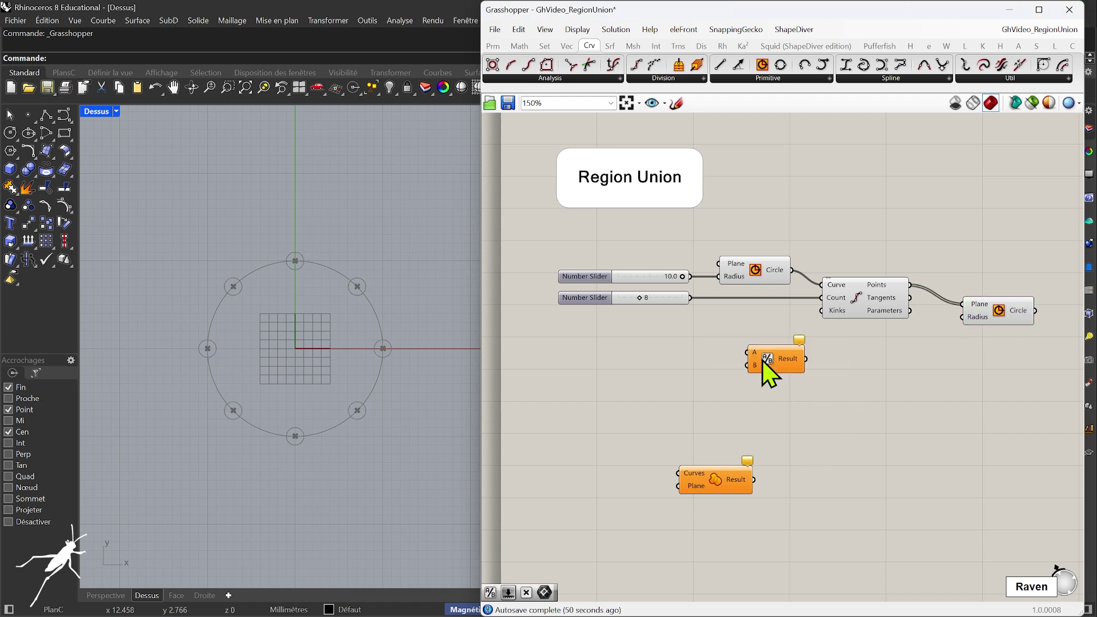
left_click_drag(776, 361, 832, 359)
left_click_drag(691, 276, 801, 349)
left_click_drag(826, 360, 842, 355)
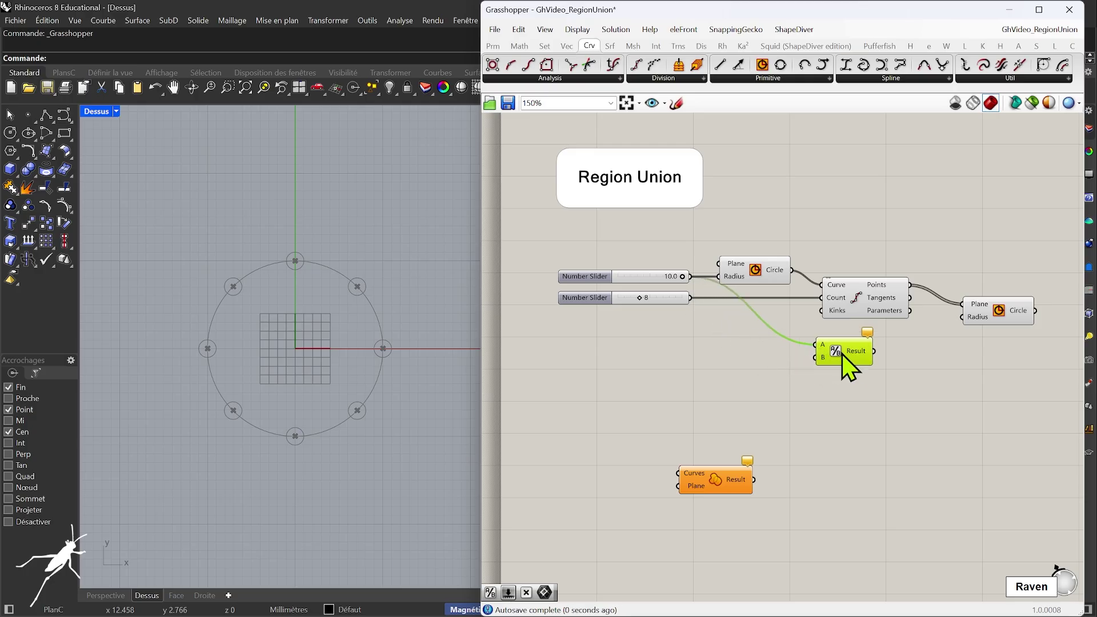
left_click(638, 277)
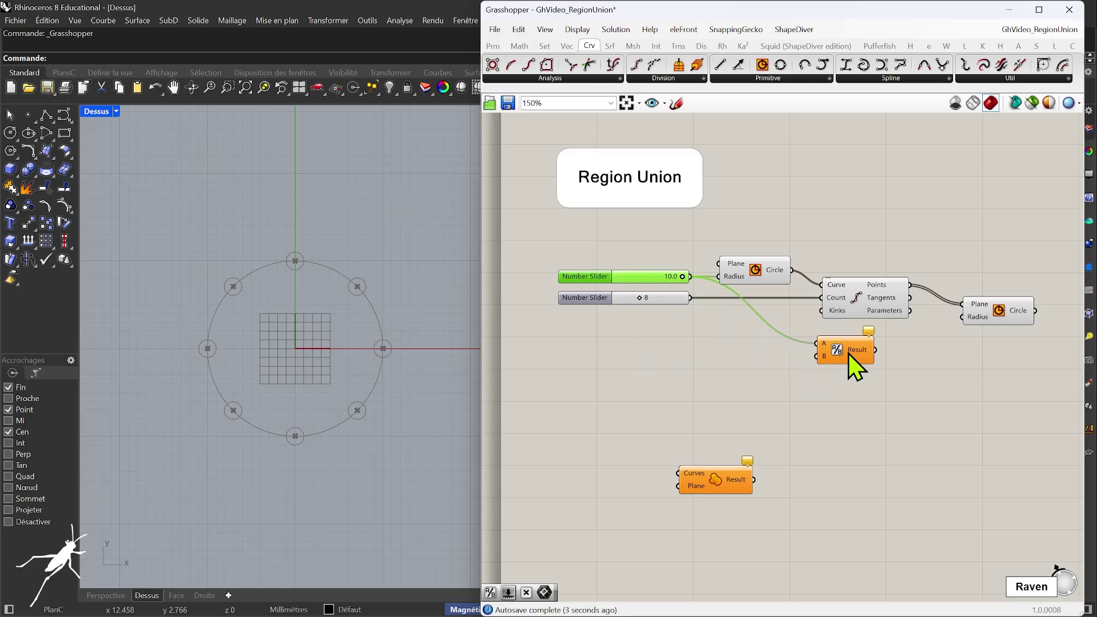
Create a number slider with a minimum of 1 below the division count slider.
left_click(609, 364)
double_click(609, 364)
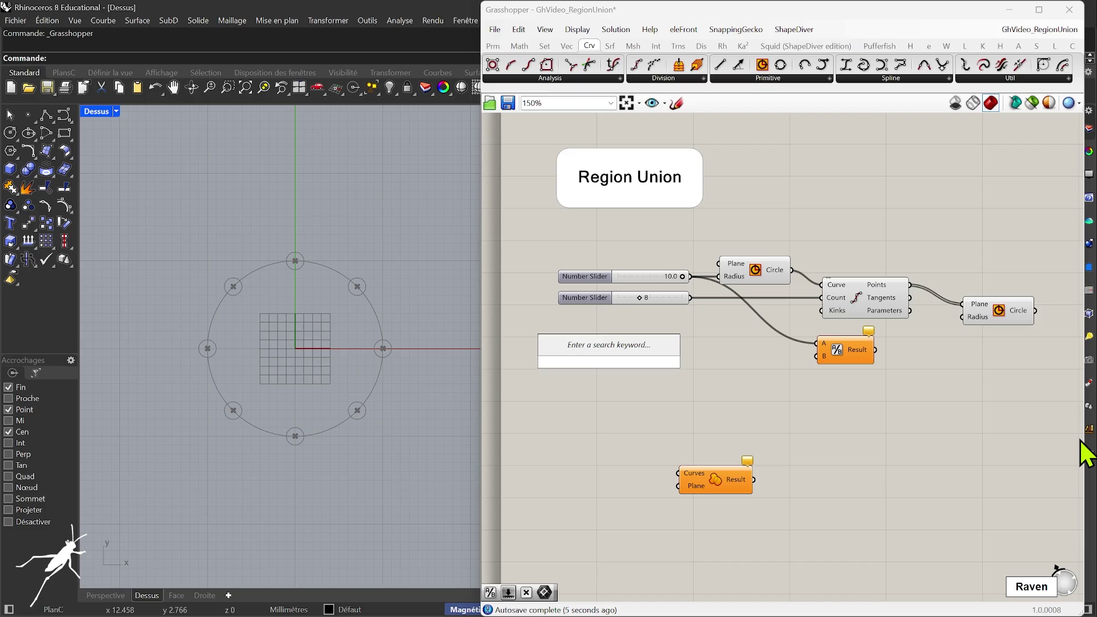
type("1<")
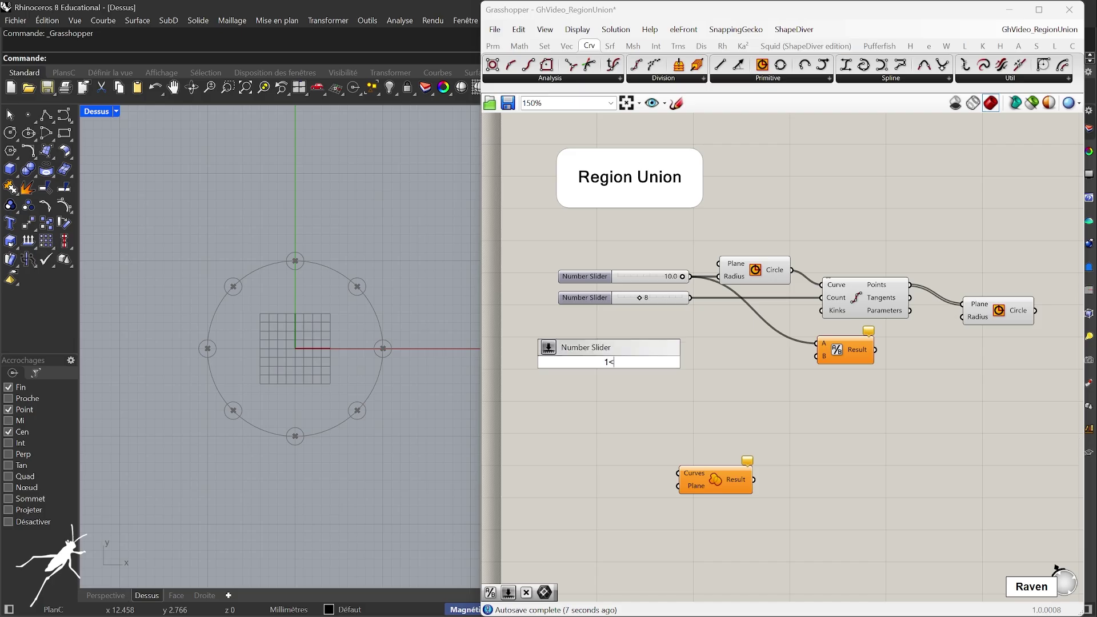
Add a number slider ranging from 1 to 10.0, wire it to the Division component's B input, and align it below the other sliders.
type("10.0")
key("Return")
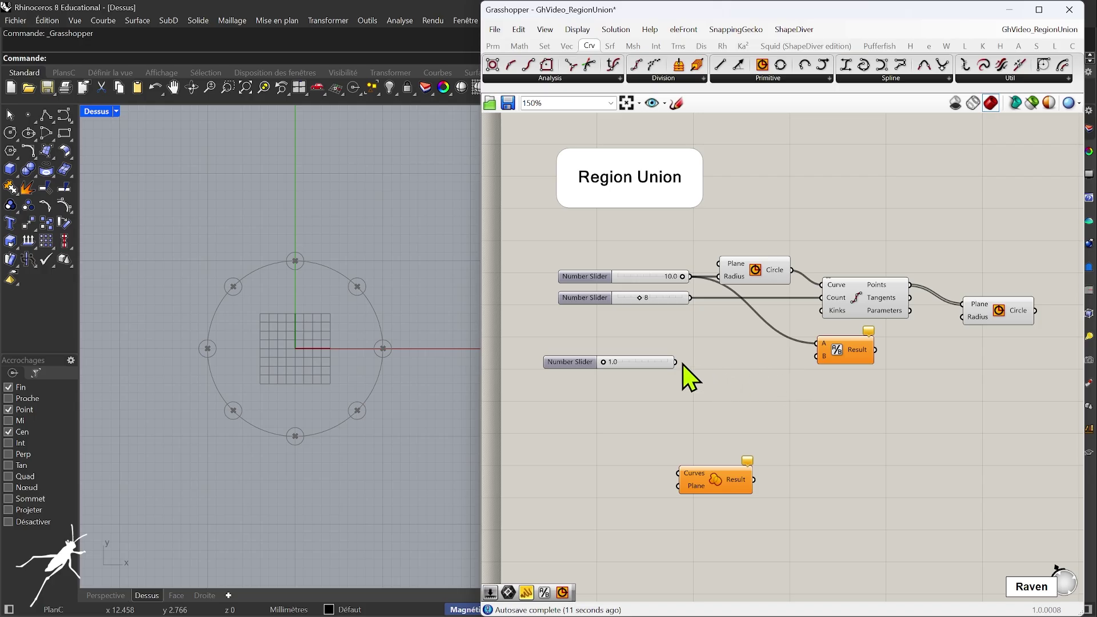
left_click_drag(676, 361, 818, 356)
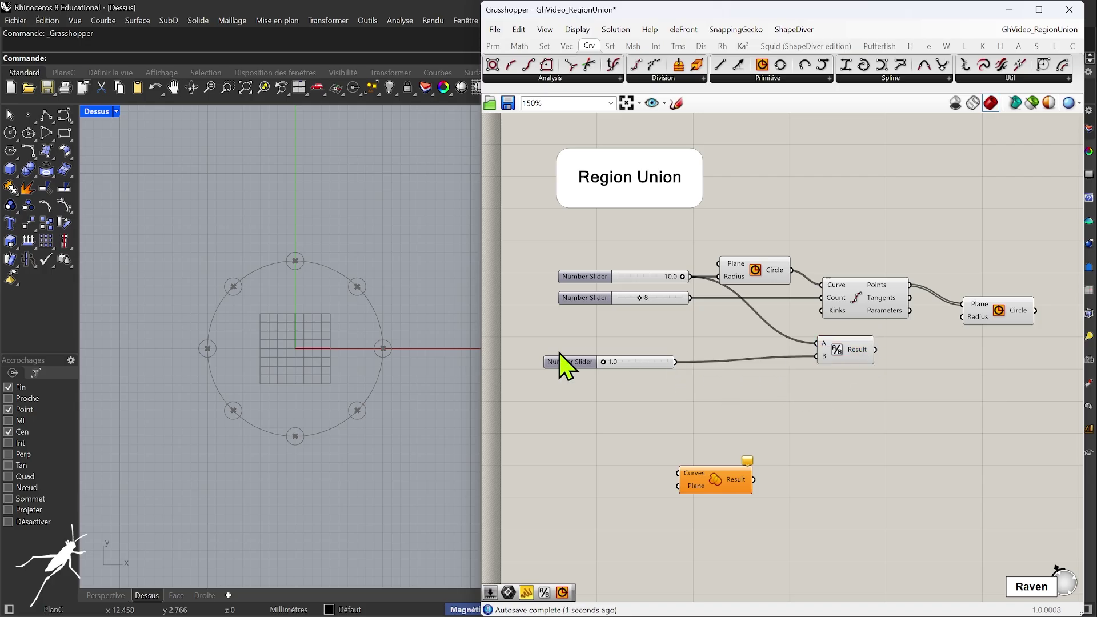
left_click_drag(576, 367, 592, 361)
Wire the Division result to the second Circle's Radius input and set the divisor slider to 3.2.
left_click_drag(875, 350, 963, 317)
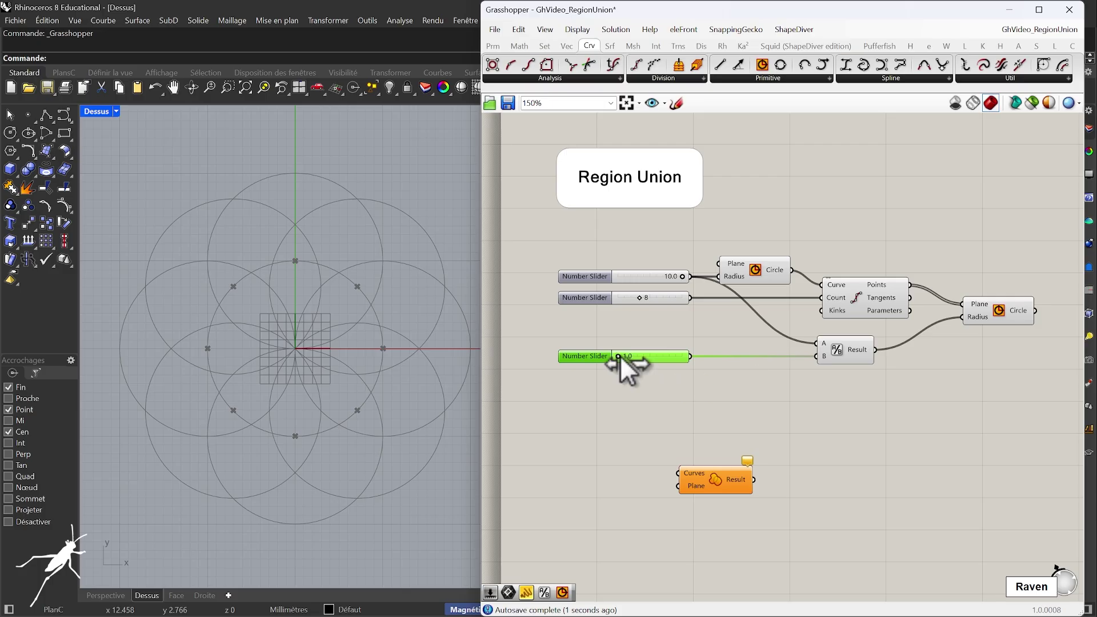
mouse_move(619, 356)
left_mouse_down()
mouse_move(652, 358)
mouse_move(634, 358)
left_mouse_up()
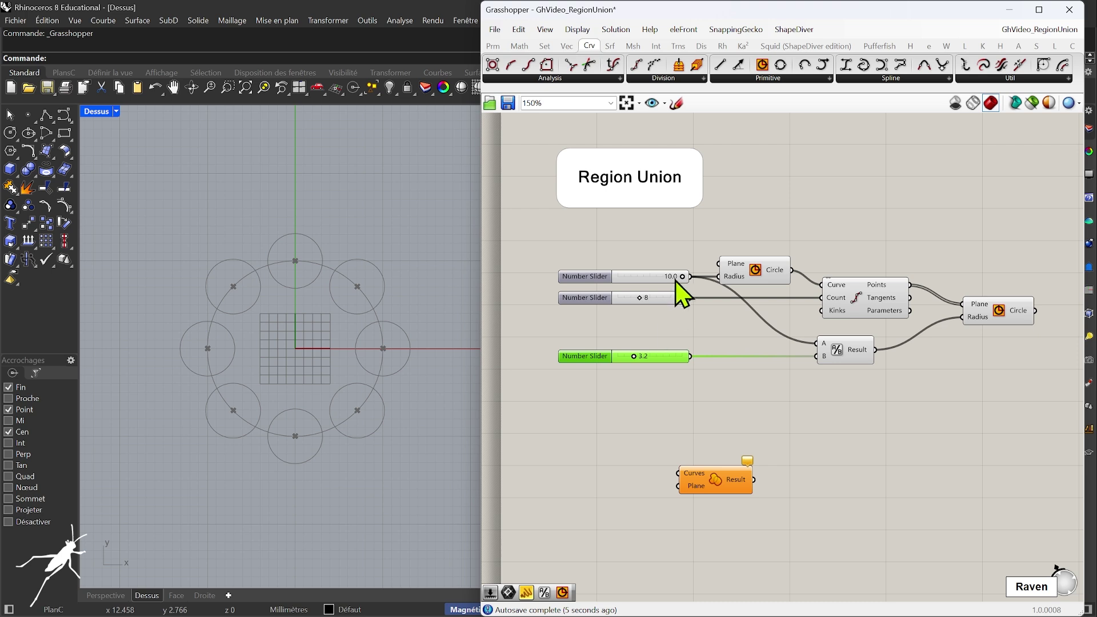
mouse_move(682, 277)
left_mouse_down()
mouse_move(638, 277)
mouse_move(680, 279)
left_mouse_up()
left_click(850, 361)
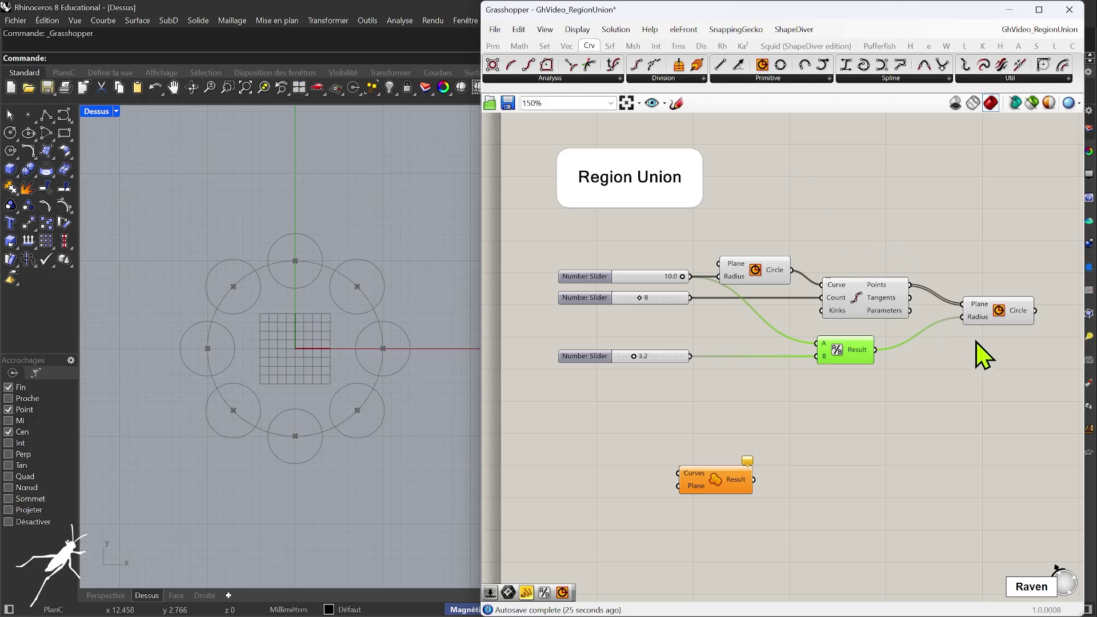
Move the second Circle component closer to the Divide component and attach a Curve parameter to its output.
left_click_drag(1000, 321, 979, 322)
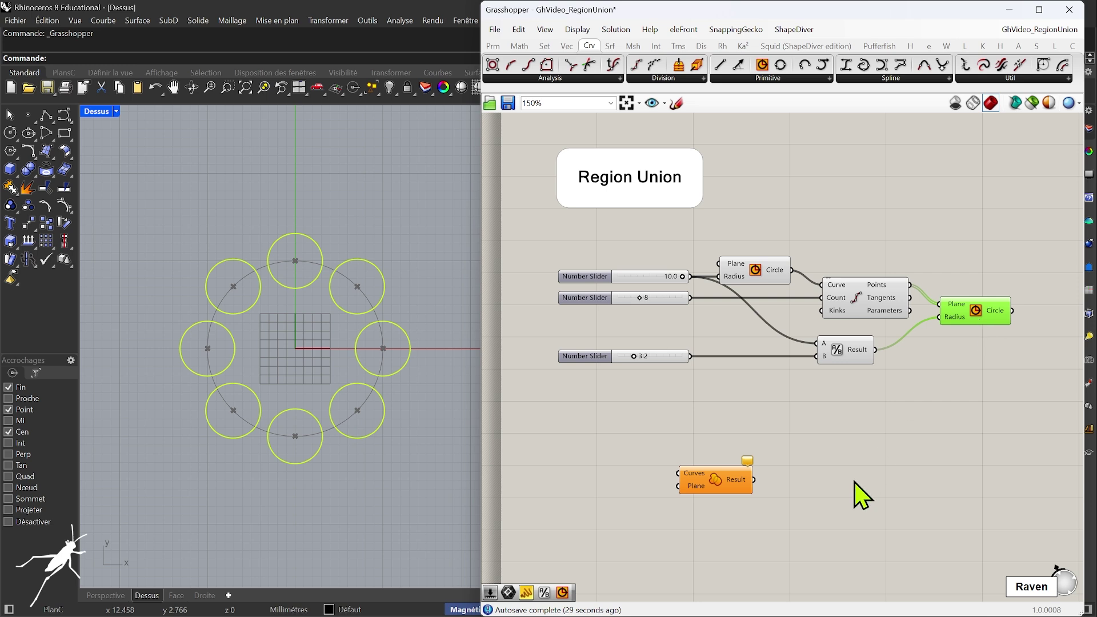
right_click_drag(879, 421, 844, 423)
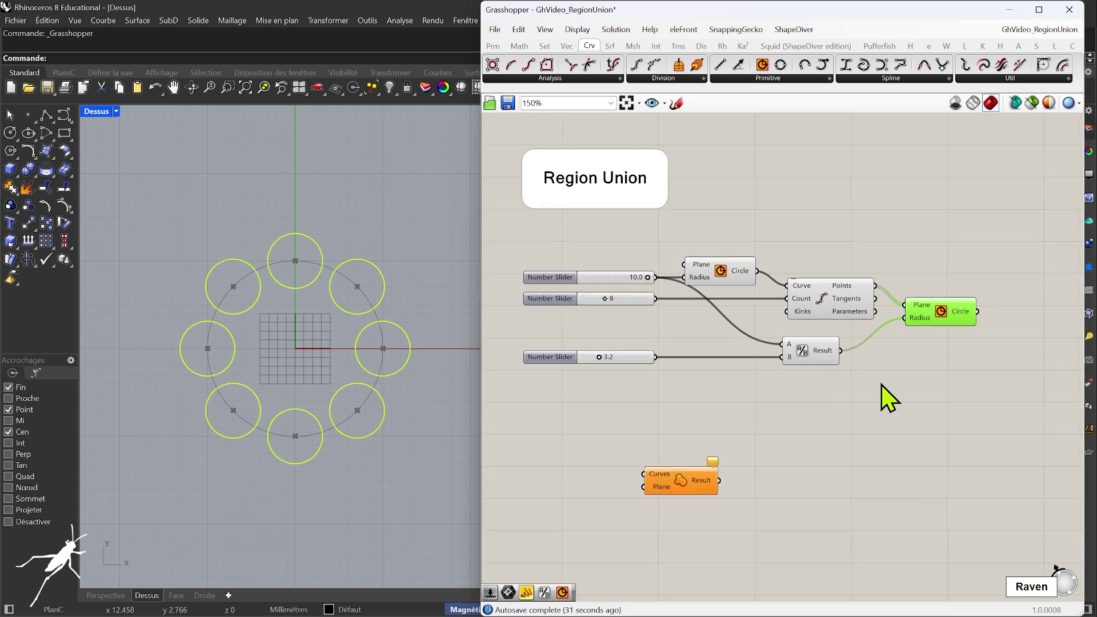
left_click(492, 45)
left_click(534, 81)
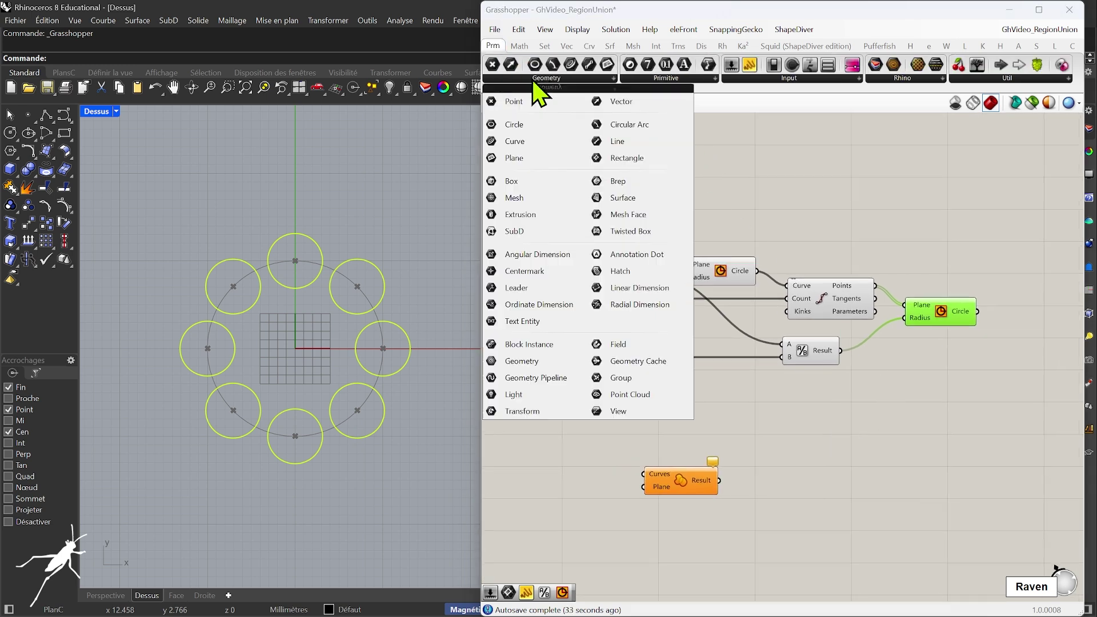
left_click_drag(537, 142, 1023, 312)
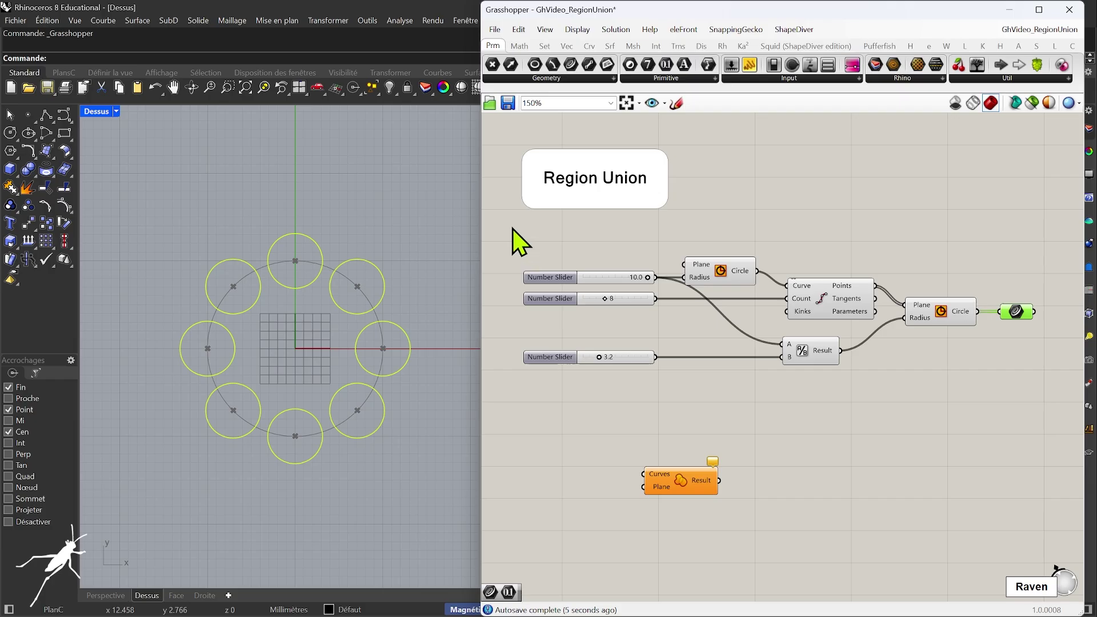
Group the sliders, Circle, Divide and Division components together with the Curve parameter.
left_click_drag(509, 223, 1052, 422)
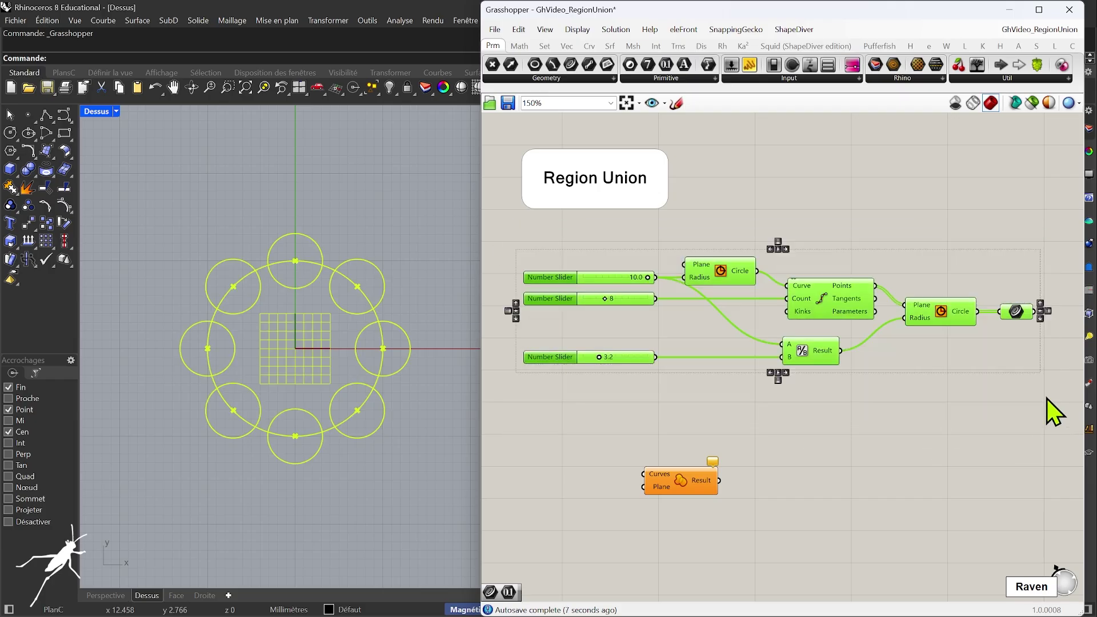
key("ctrl+g")
left_click(849, 423)
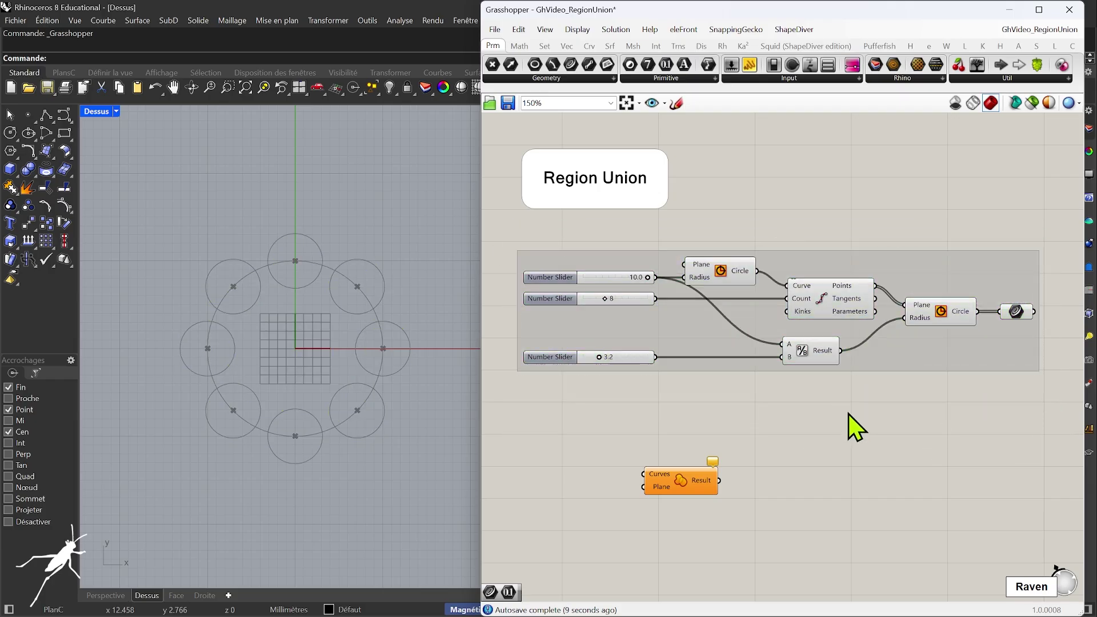
Turn off the previews of the Divide, Division and second Circle components, leaving the first Circle's preview on.
left_click_drag(658, 227, 994, 397)
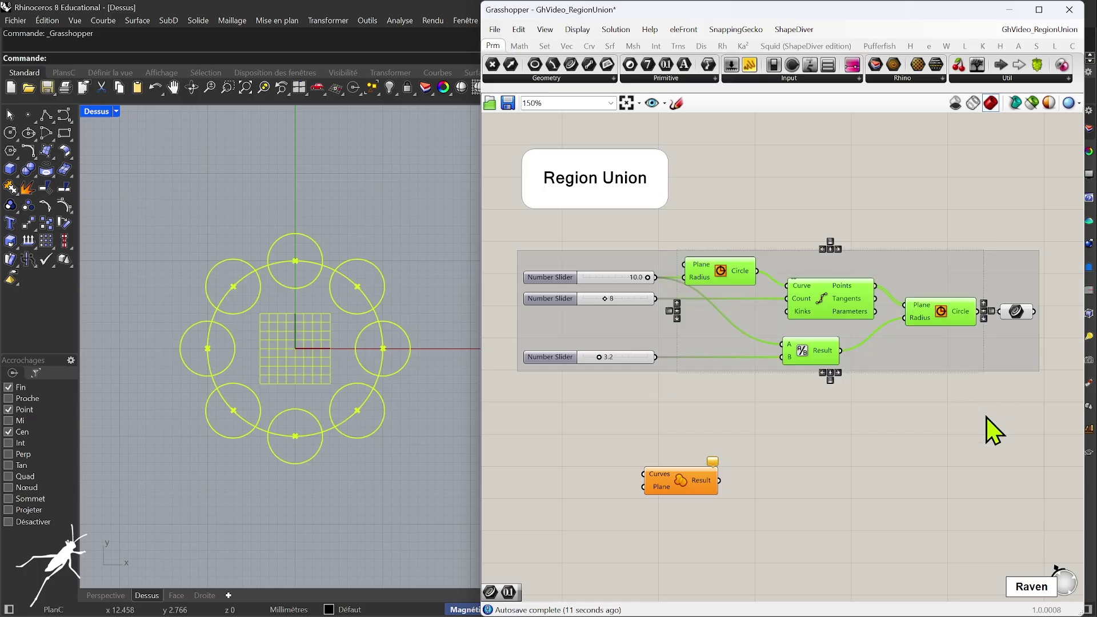
key("ctrl+q")
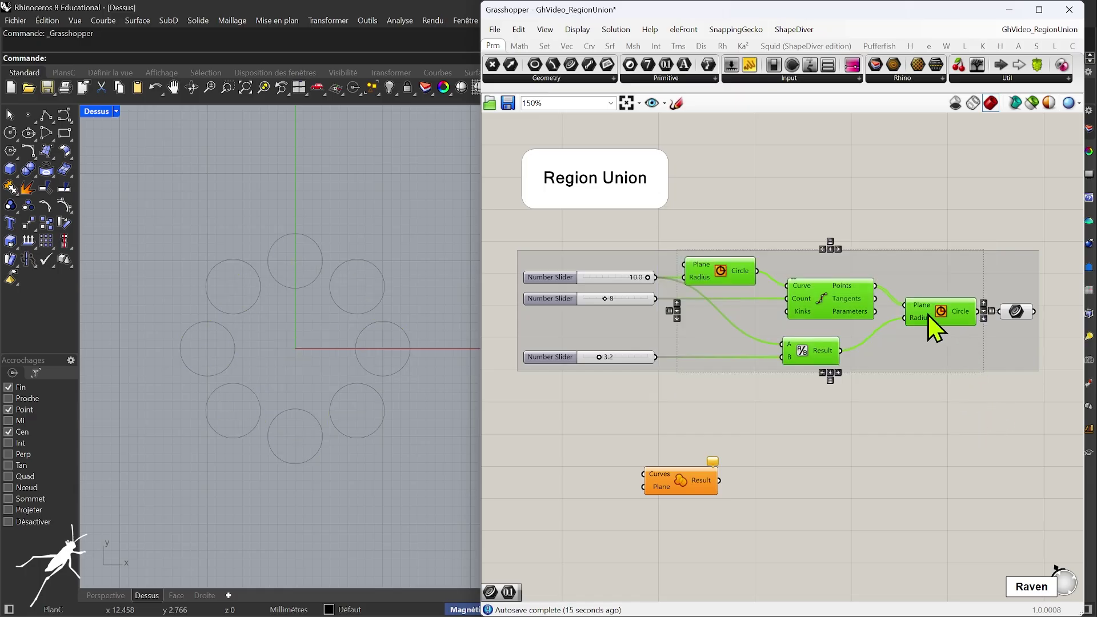
left_click(781, 200)
left_click(722, 276)
key("ctrl+q")
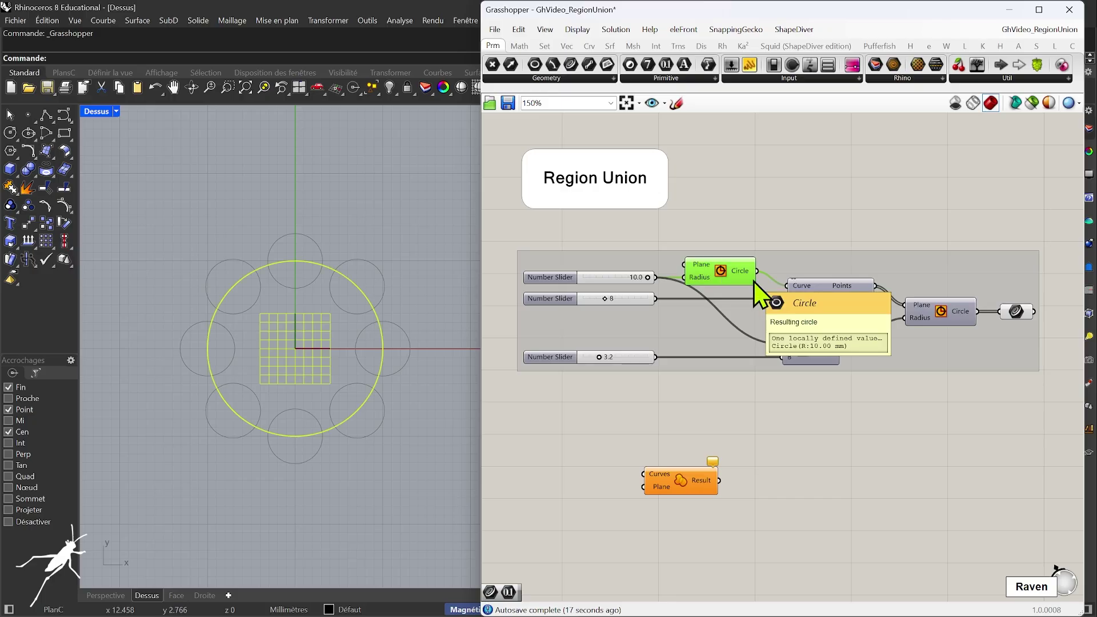
left_click(809, 417)
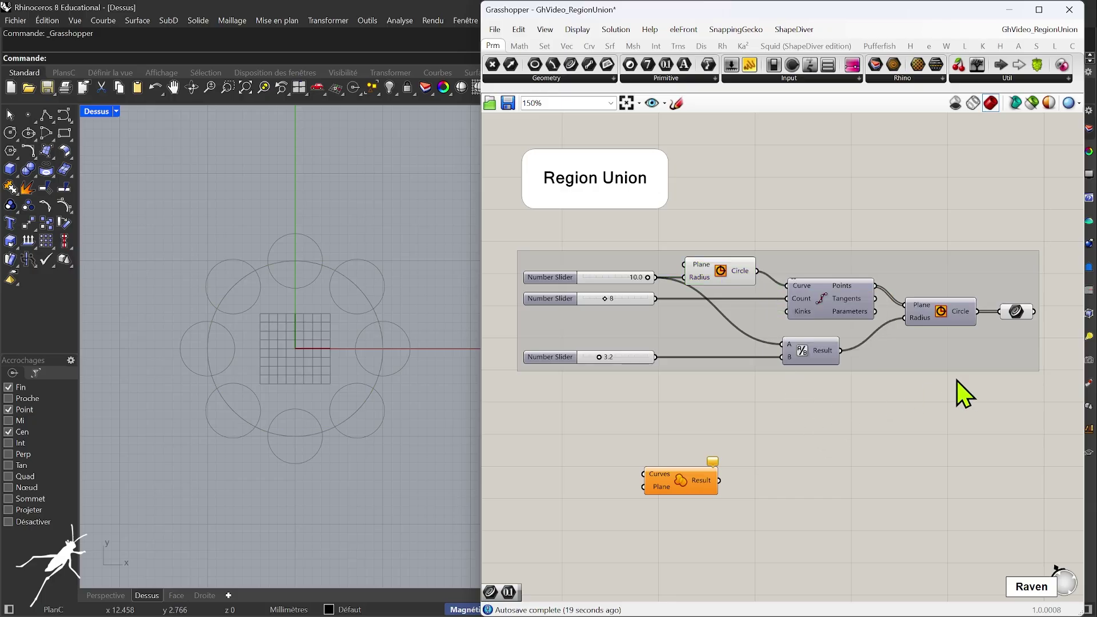
Reposition the Region Union component and place a second Curve parameter before it, fed by the grouped Curve parameter.
right_click_drag(823, 428, 810, 340)
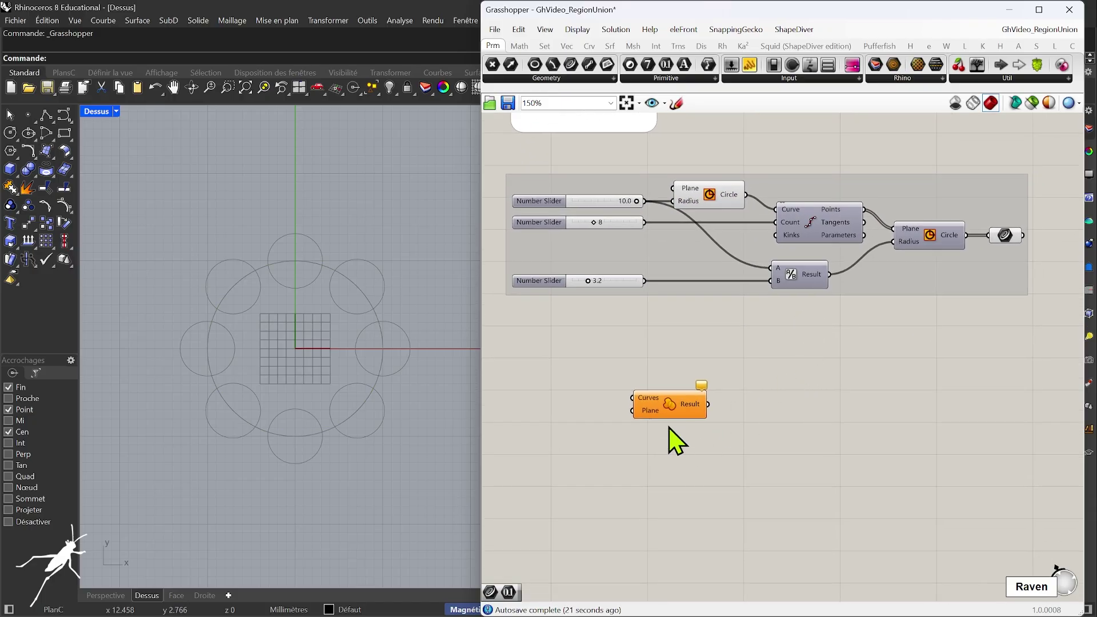
left_click_drag(667, 415, 740, 416)
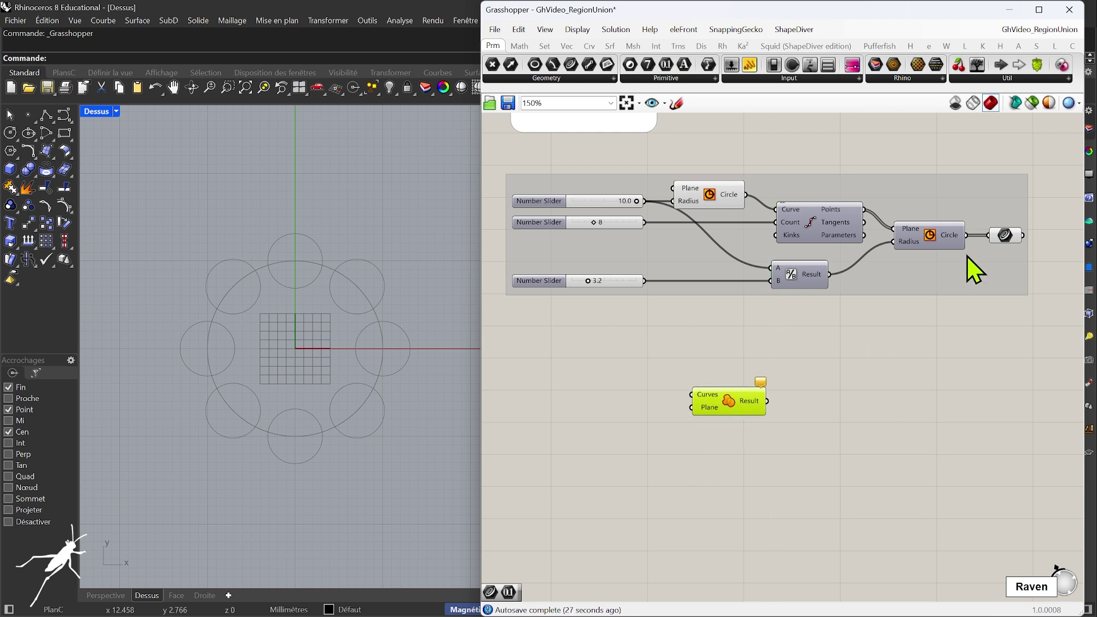
left_click(1007, 238)
left_click_drag(1005, 239, 517, 396, "alt")
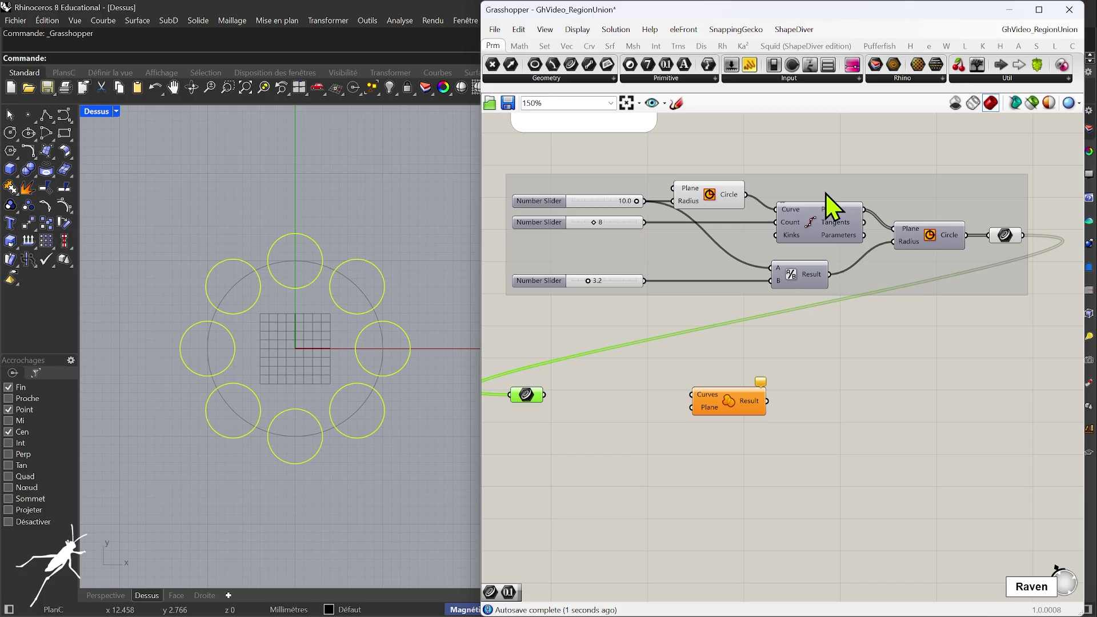
Turn off the previews of the grouped Curve parameter and the second Curve parameter it feeds.
left_click(821, 222)
left_click(924, 232)
left_click(1004, 236)
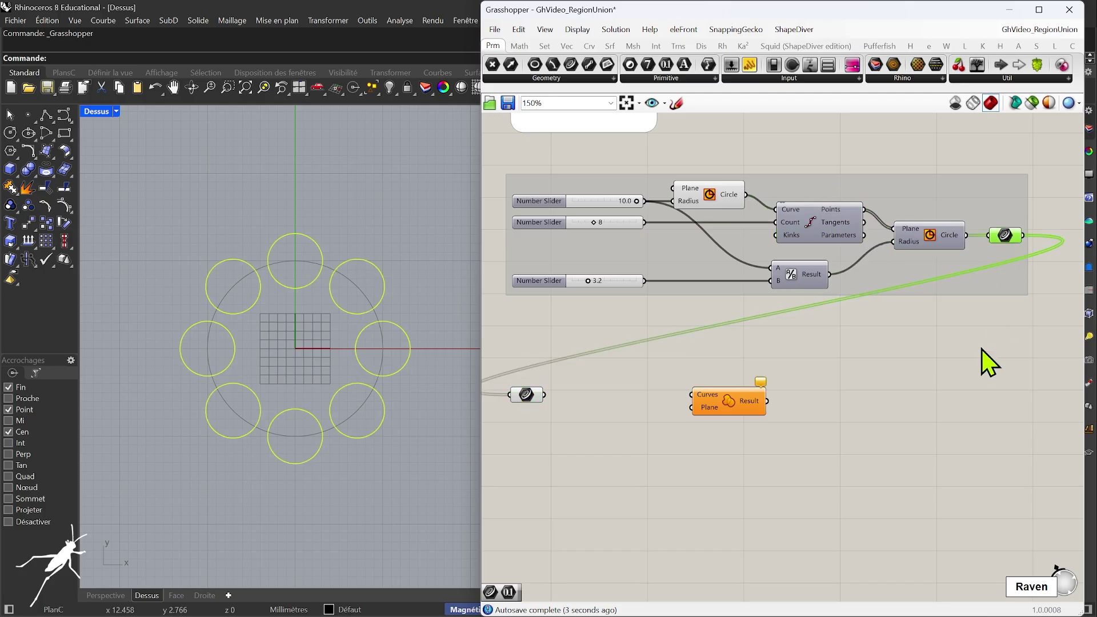
left_click(526, 396)
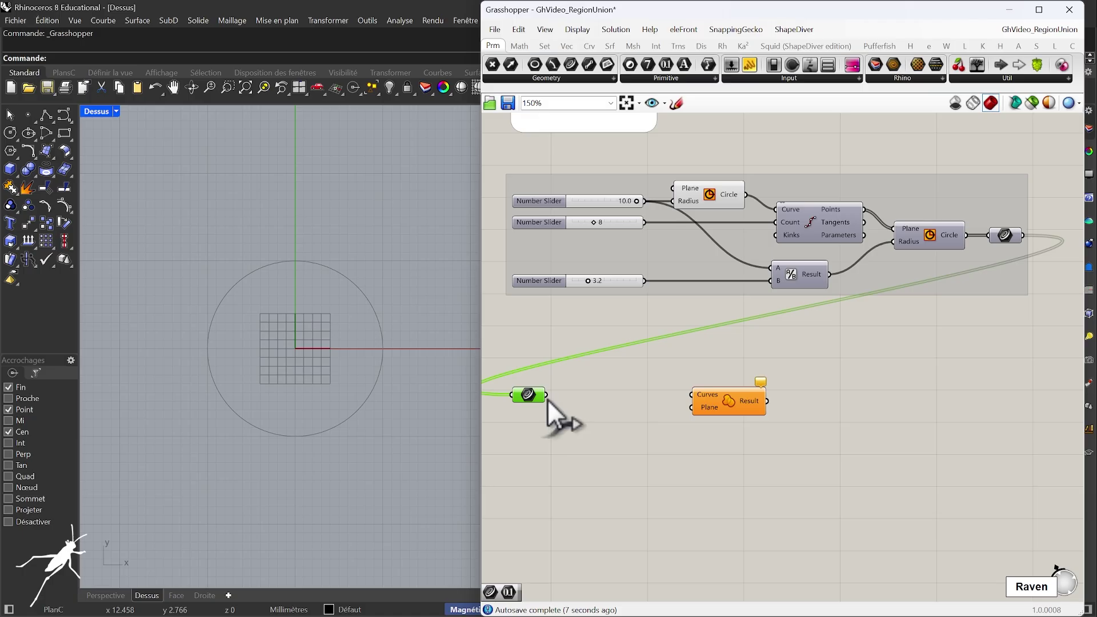
Move the Region Union component farther from the second Curve parameter and set that parameter's wire display to hidden.
left_click(736, 407)
left_click_drag(736, 407, 772, 407)
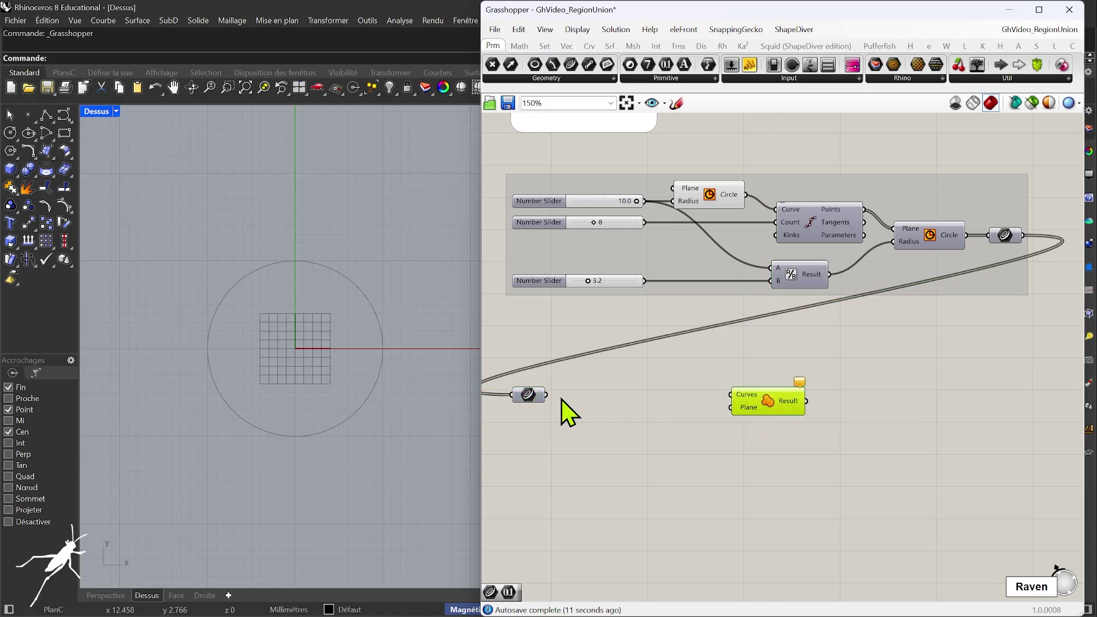
right_click(527, 395)
mouse_move(629, 421)
left_click(712, 437)
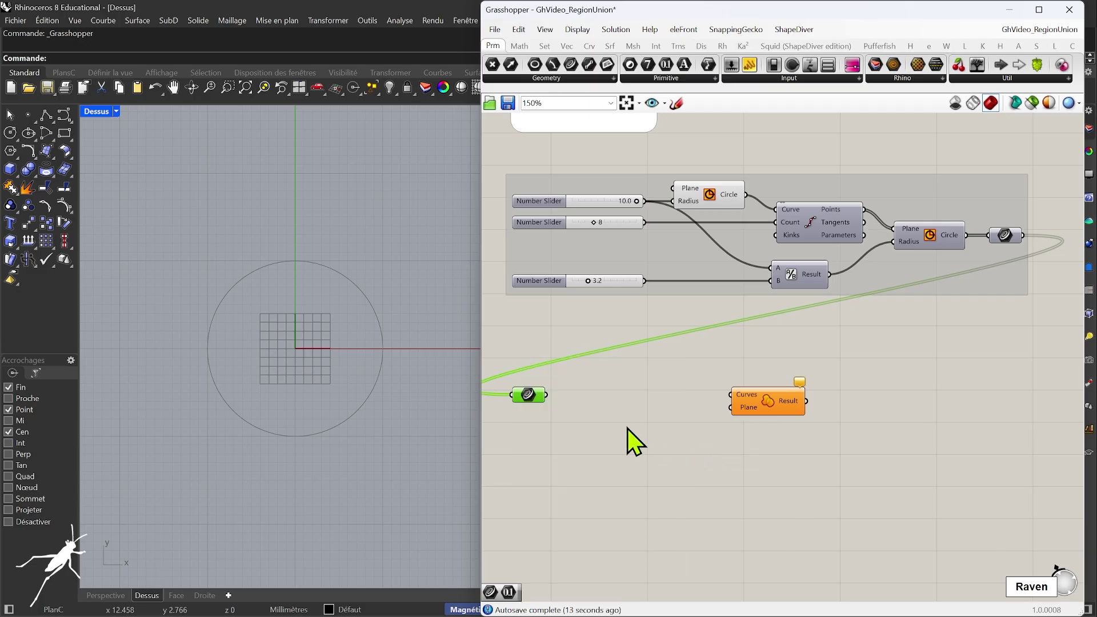
left_click(627, 428)
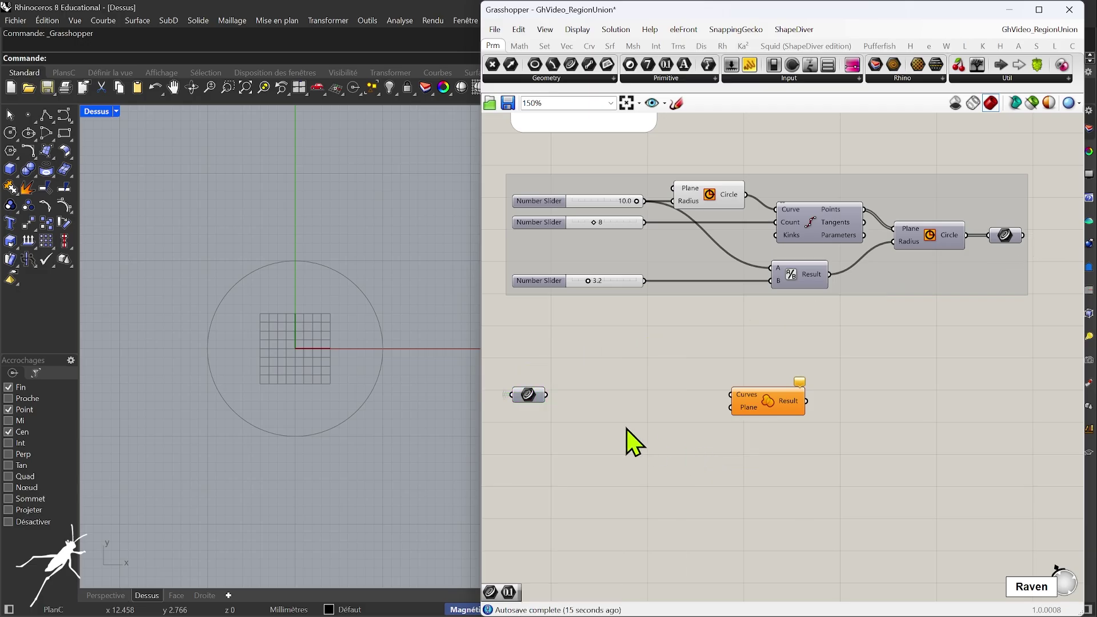
Add a Merge component and connect the second Curve parameter through its D2 input to Region Union's Curves input.
double_click(627, 428)
type("merge")
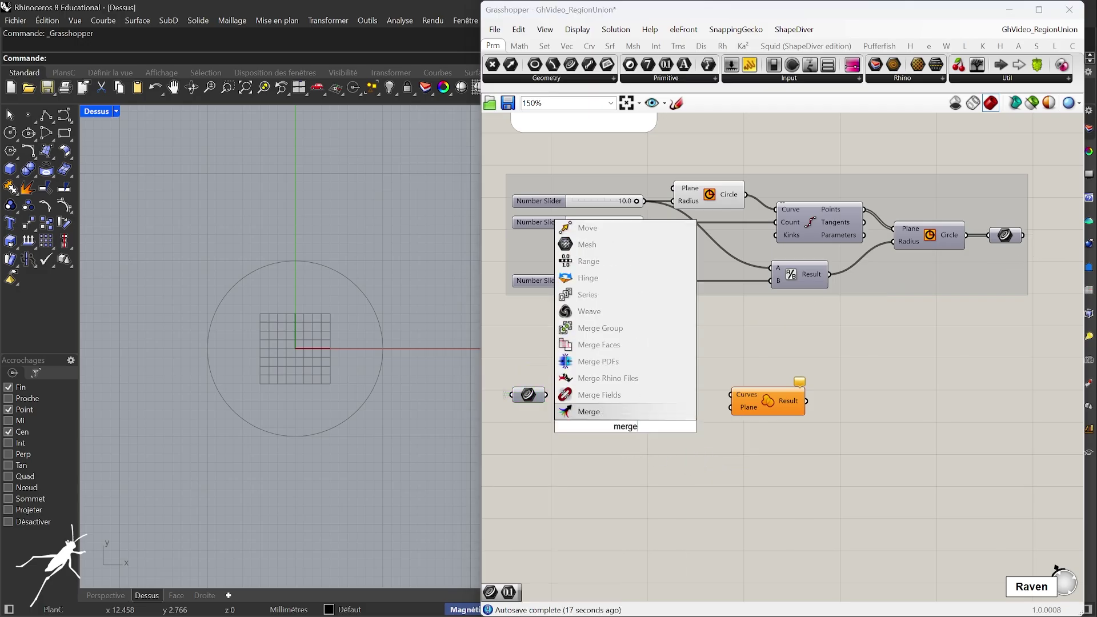
key("Return")
left_click_drag(650, 415, 683, 400)
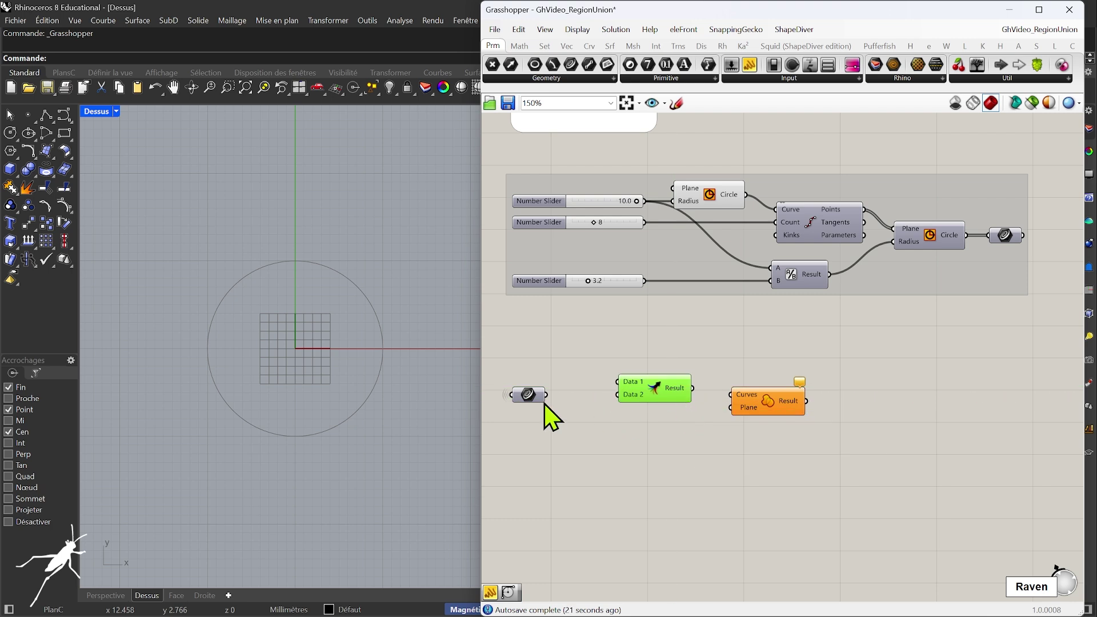
left_click_drag(546, 394, 605, 404)
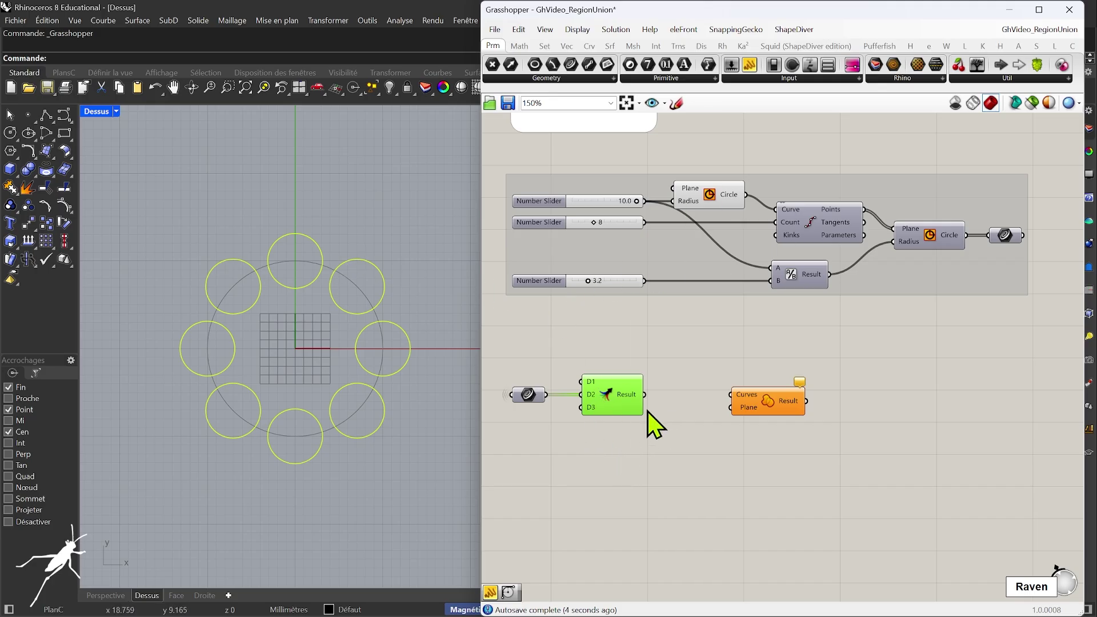
left_click_drag(645, 396, 690, 406)
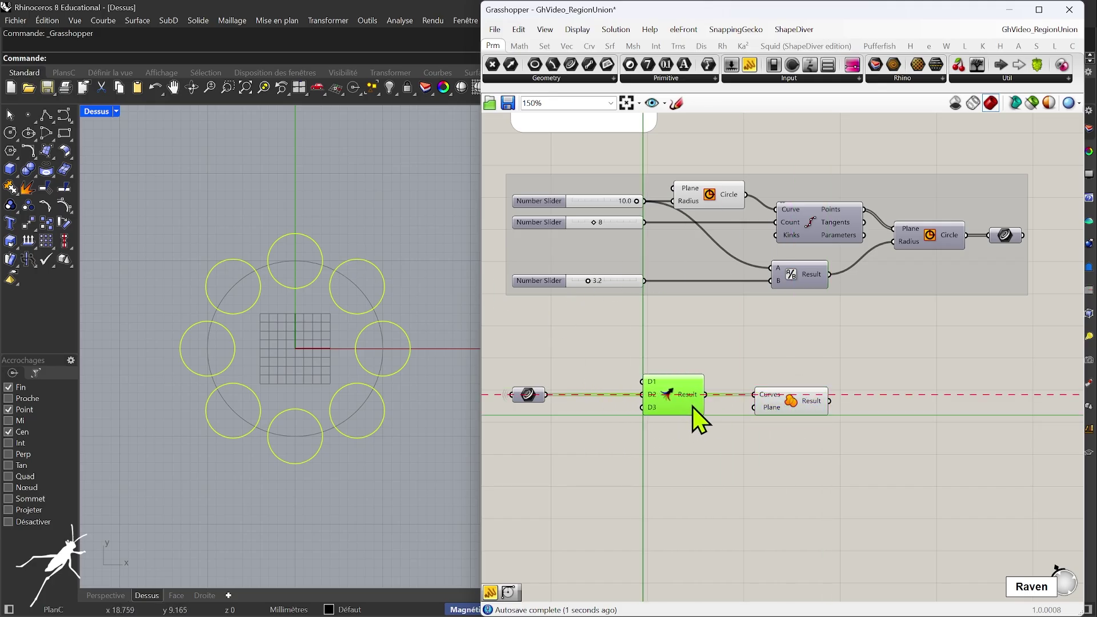
Place one Circle parameter above the second Curve parameter and another in the group, wiring the first Circle's output to the grouped one.
left_click(700, 205)
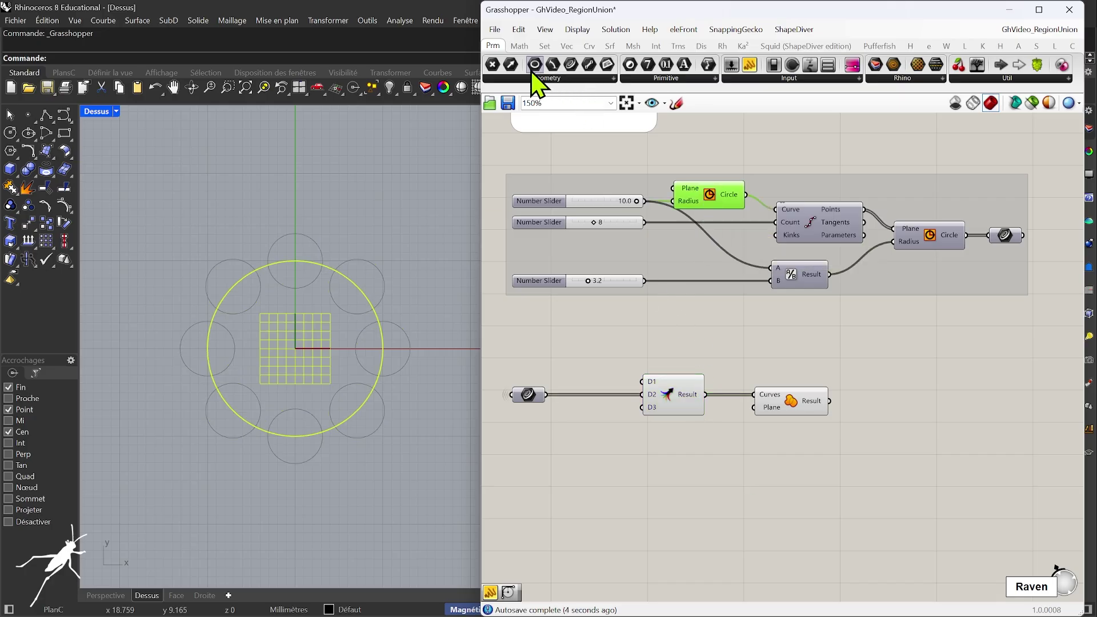
left_click_drag(532, 70, 529, 367)
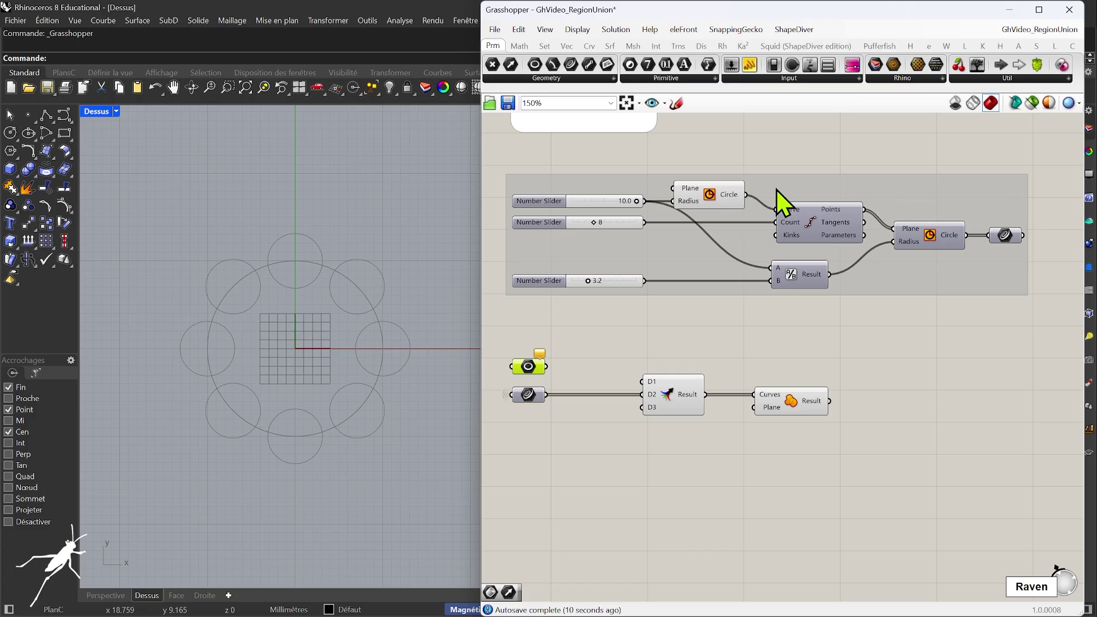
left_click_drag(541, 70, 996, 195)
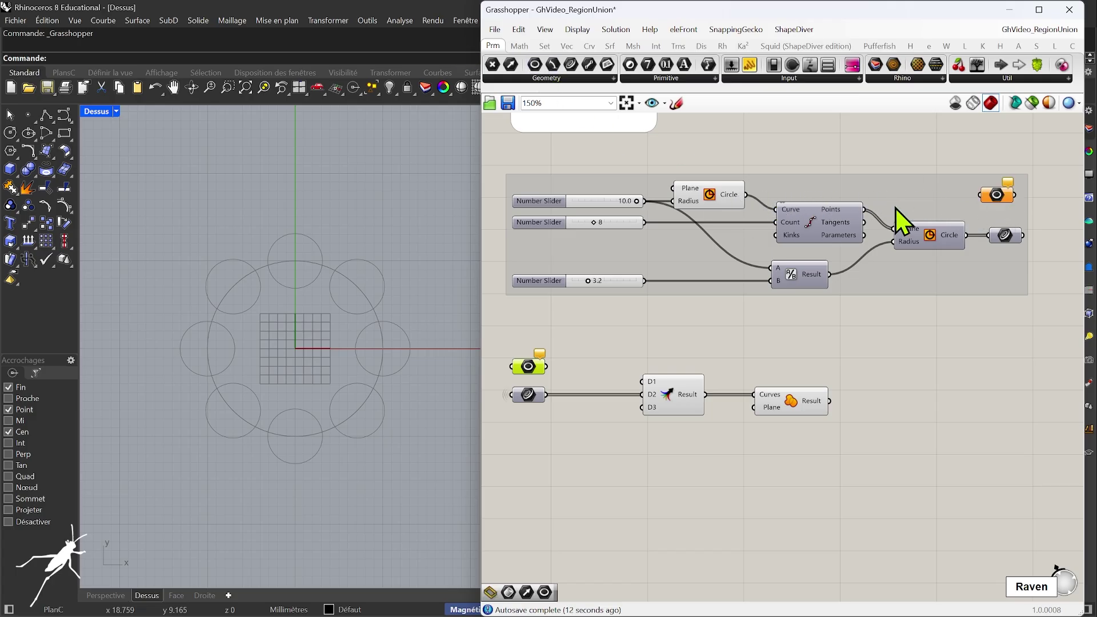
left_click_drag(747, 194, 1002, 199)
Turn off the previews of the first Circle component and the grouped Circle parameter.
left_click(724, 201)
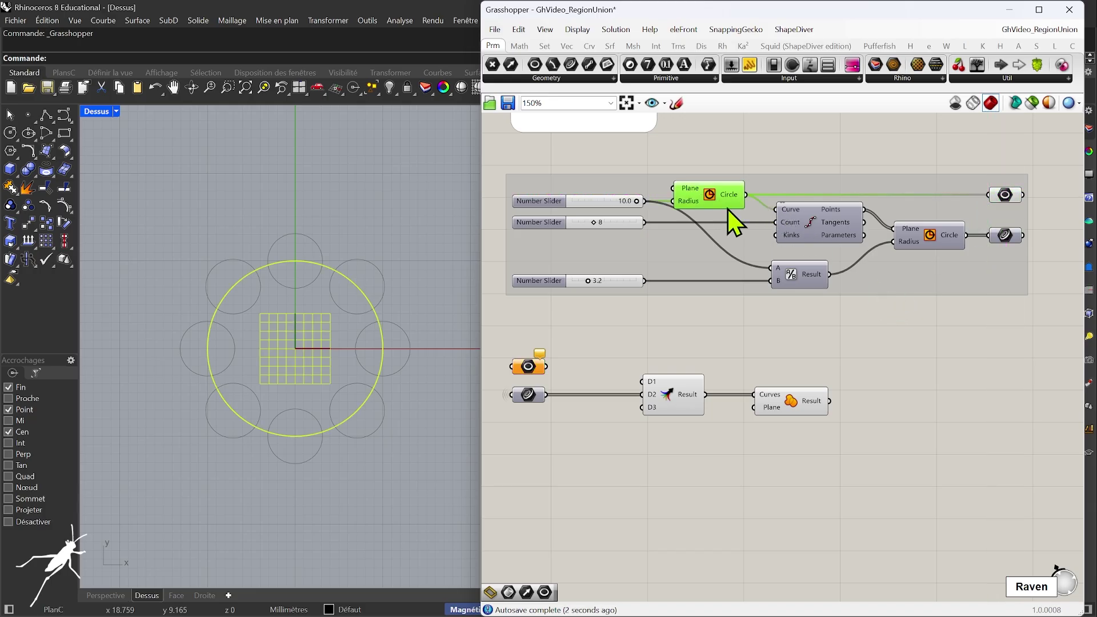
left_click(1005, 195)
key("ctrl+q")
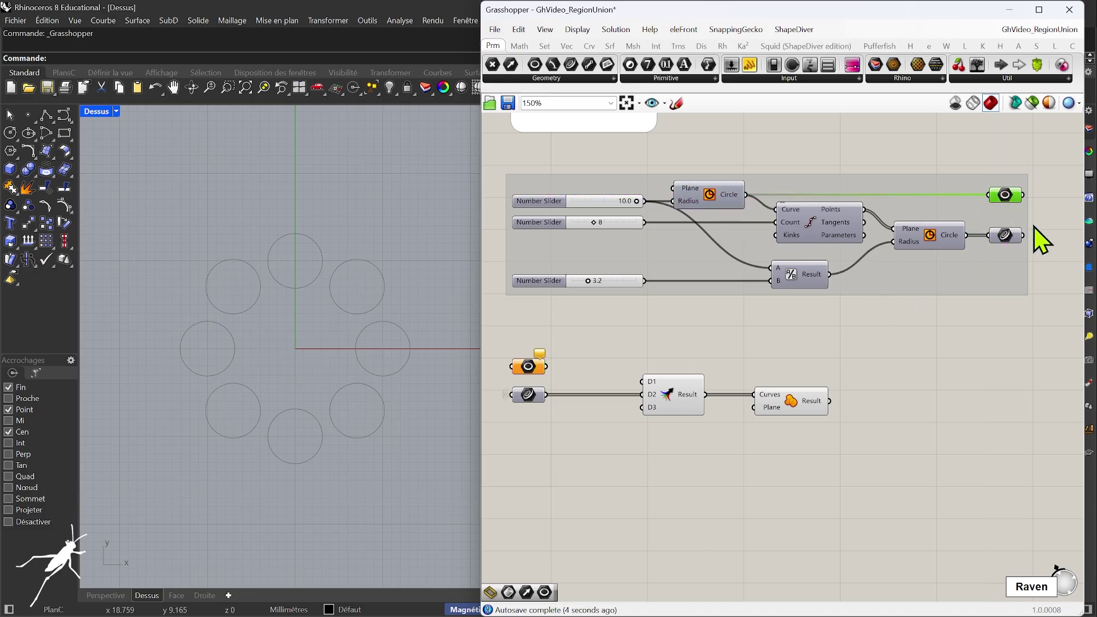
key("ctrl+c")
key("ctrl+shift+v")
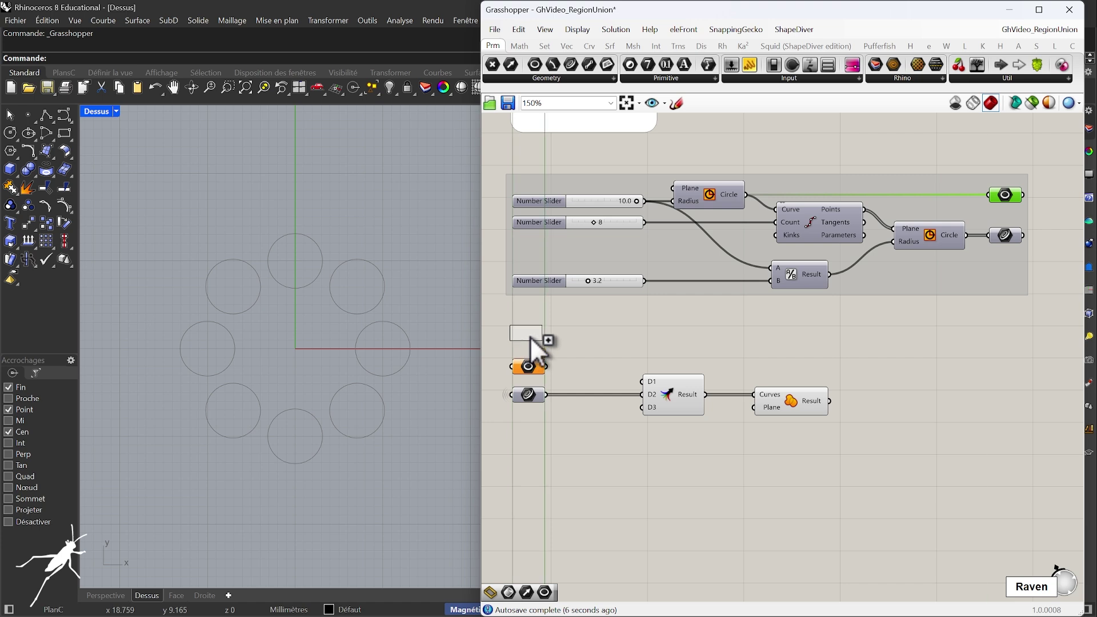
key("Delete")
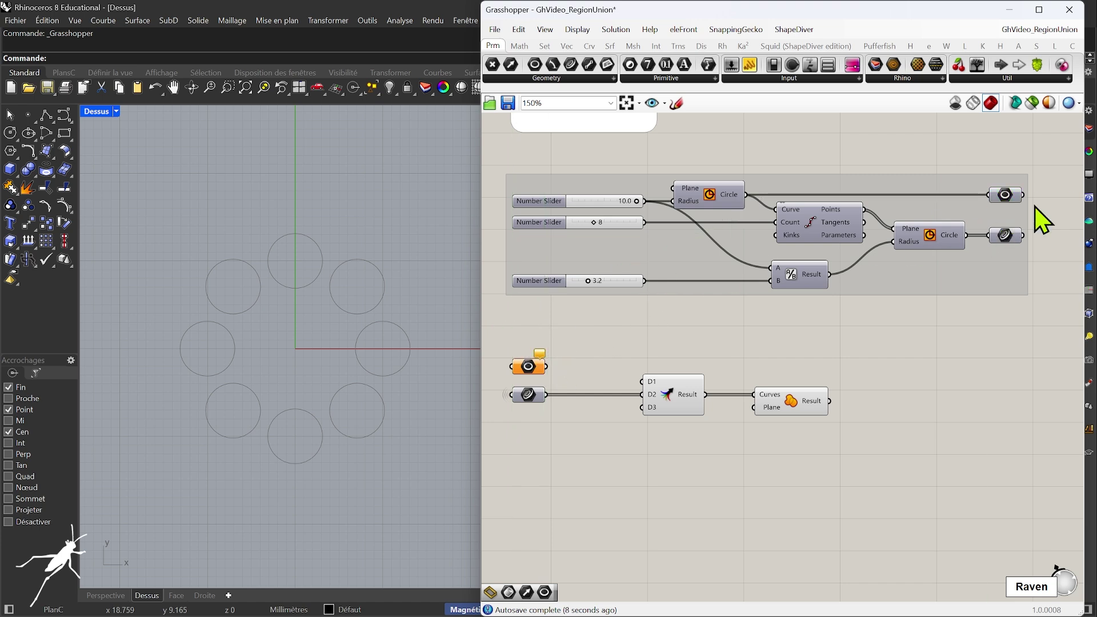
Wire the grouped Circle parameter to the Circle parameter placed before the Merge component.
left_click_drag(1025, 197, 526, 368)
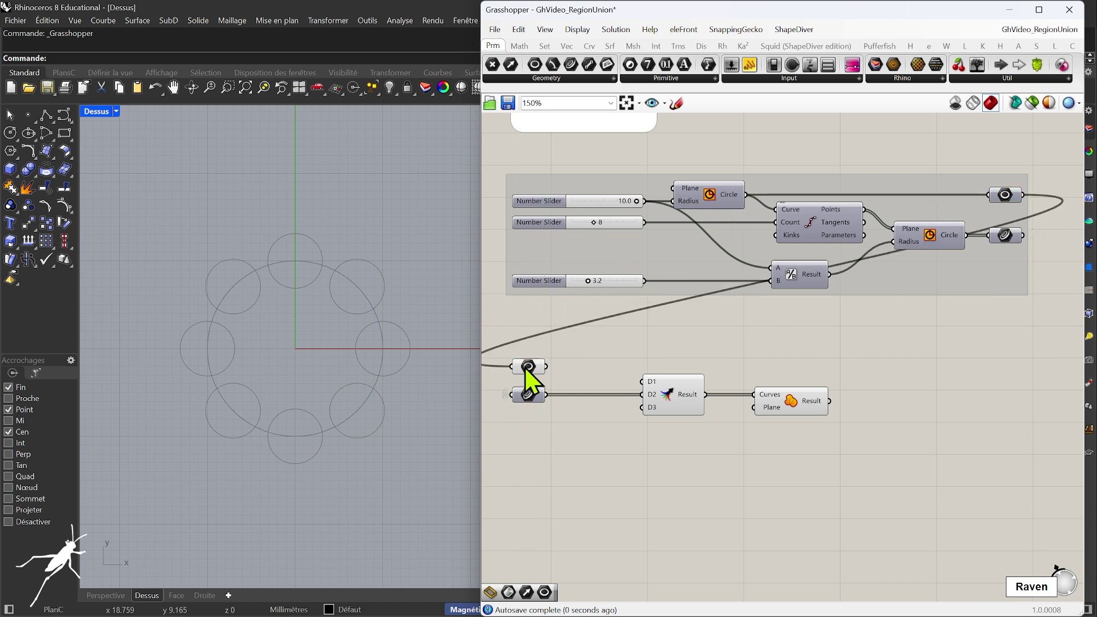
Set the wire display of the Circle parameter before Merge to Hidden.
left_click(526, 369)
right_click(526, 373)
mouse_move(636, 434)
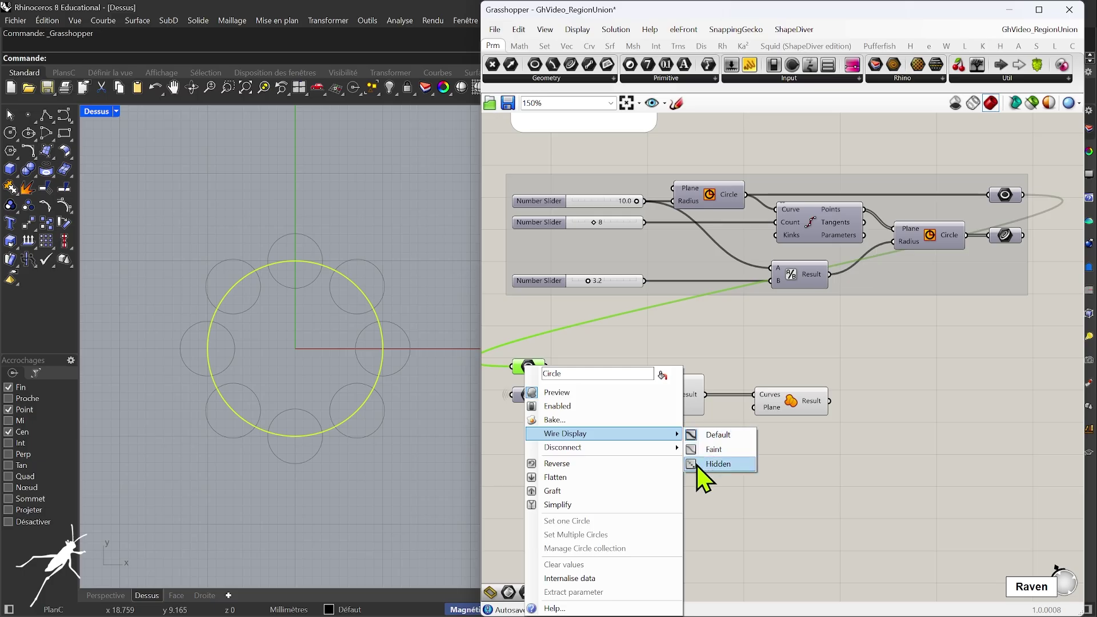
left_click(716, 464)
Connect the Circle parameter to Merge's D1 input, bring Merge and Region Union closer together, and check the merged data tree.
left_click_drag(546, 366, 633, 392)
left_click(534, 368)
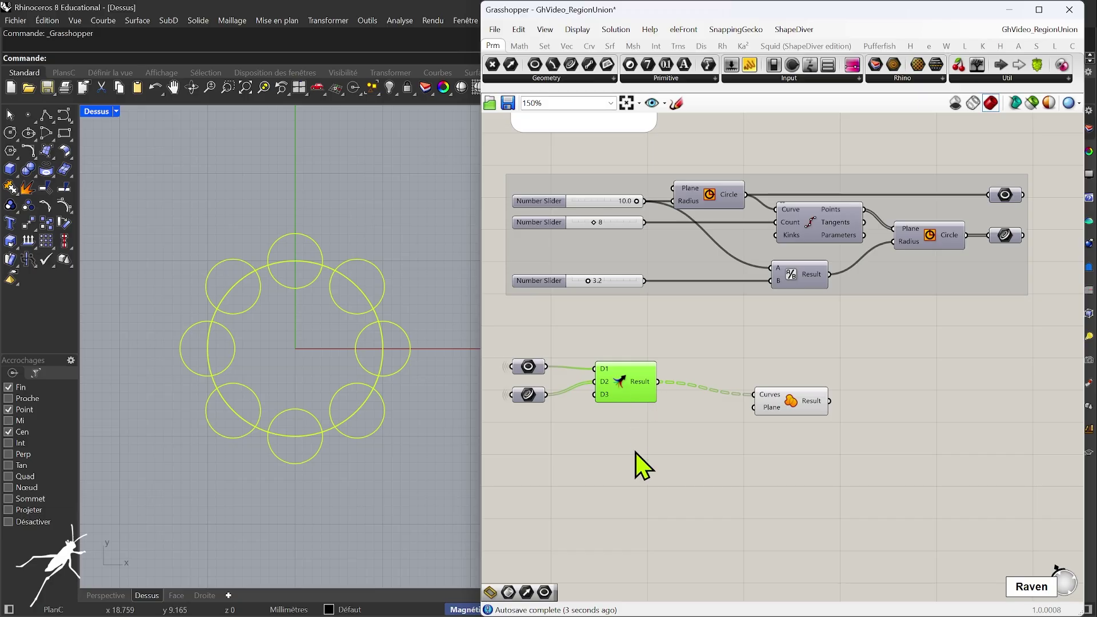
left_click_drag(781, 405, 748, 393)
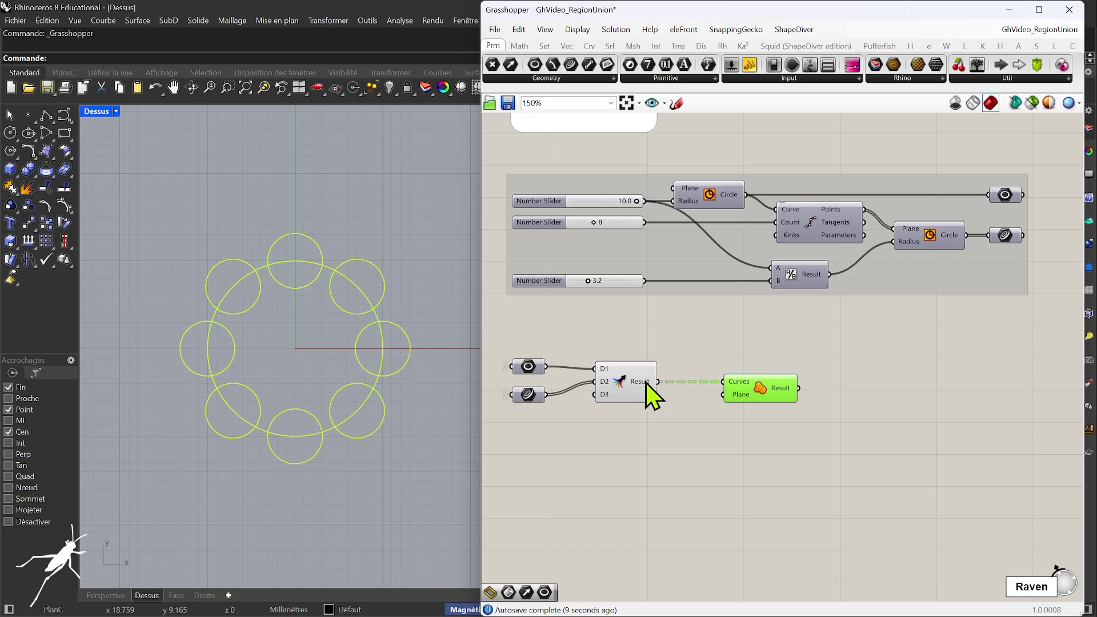
mouse_move(645, 382)
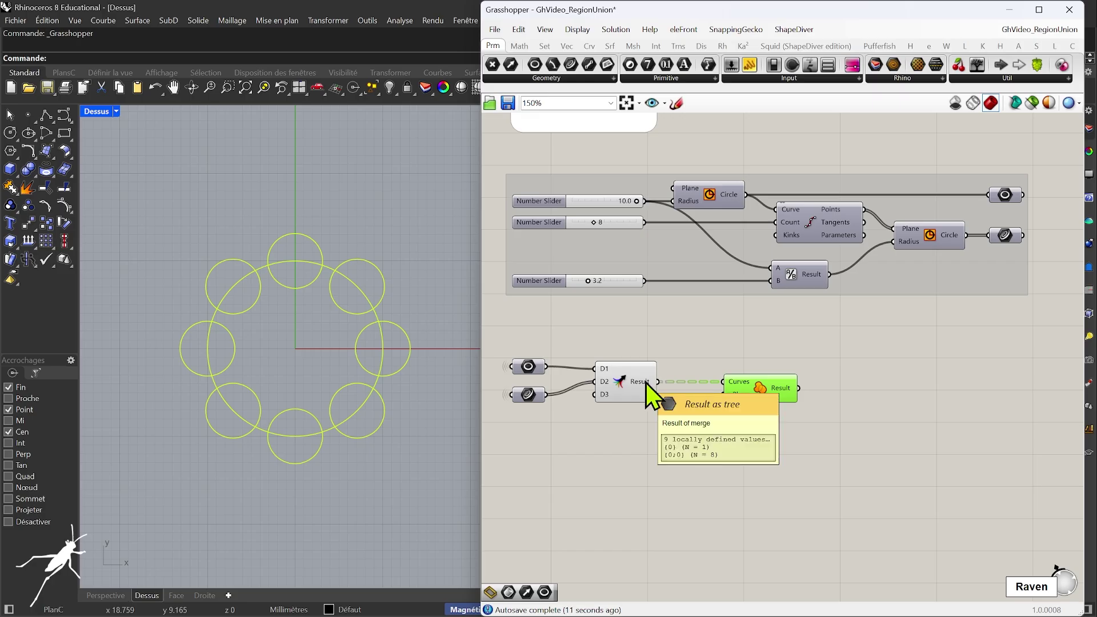
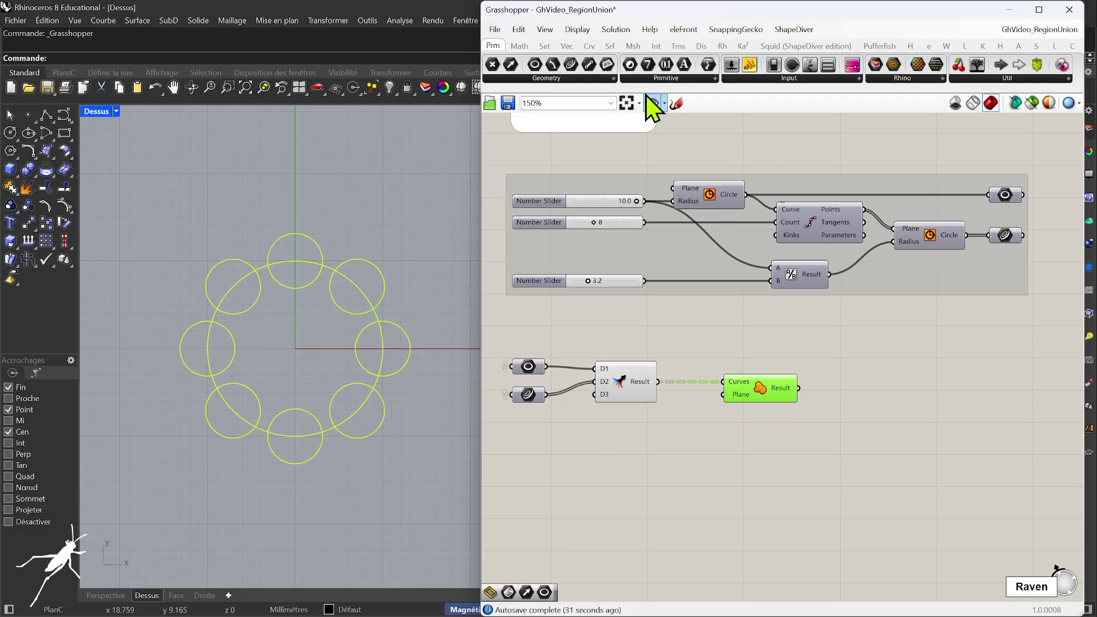
Add a Flatten Tree component and wire it between Merge's Result output and Region Union's Curves input.
left_click(546, 45)
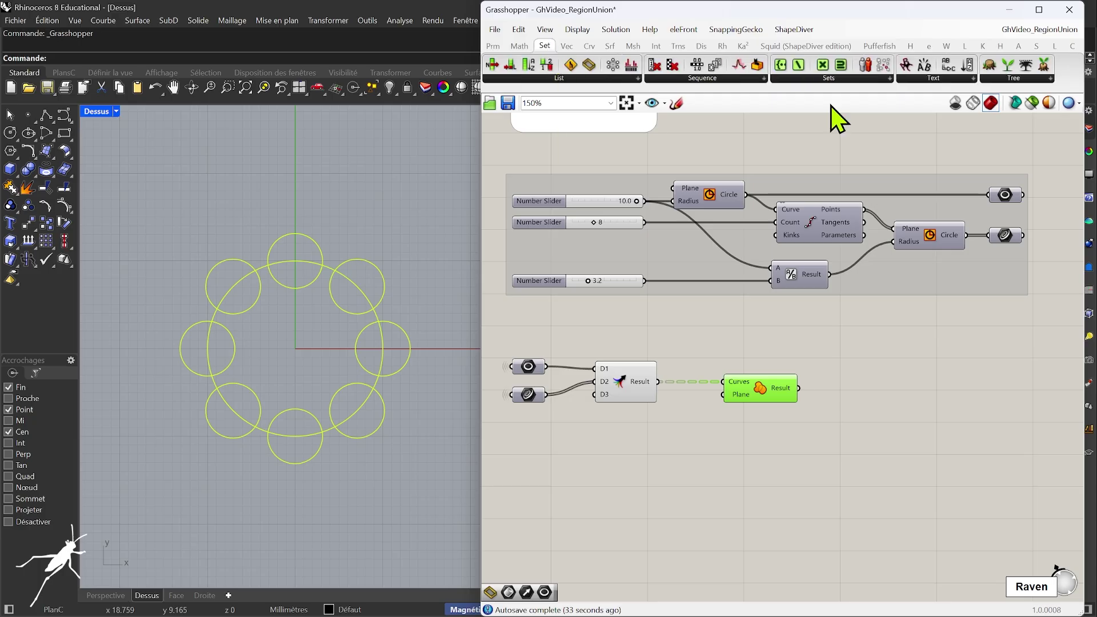
left_click(1009, 80)
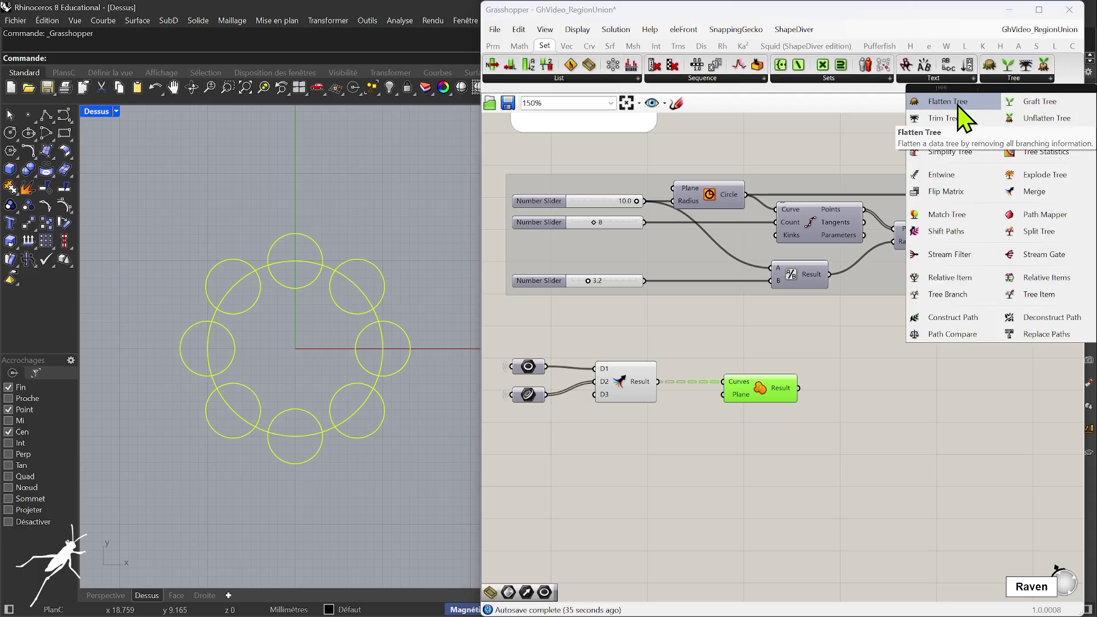
left_click_drag(965, 112, 955, 123)
left_click_drag(707, 355, 708, 355)
left_click_drag(659, 381, 677, 348)
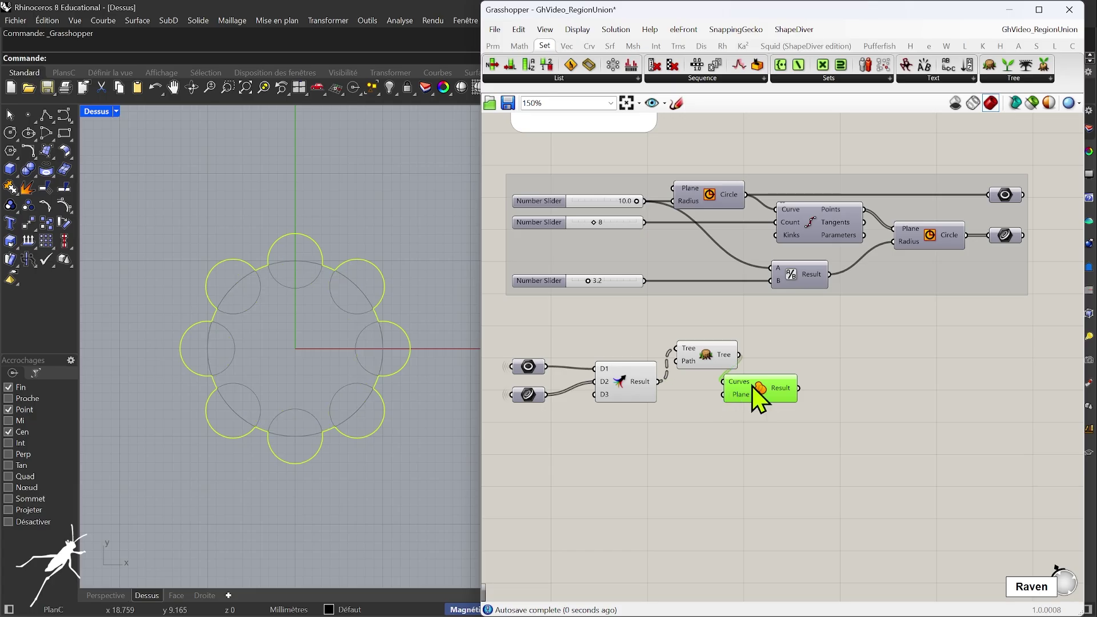
Arrange Flatten Tree and Region Union in a compact row after the Merge component.
left_click_drag(743, 384, 808, 384)
left_click_drag(721, 358, 719, 393)
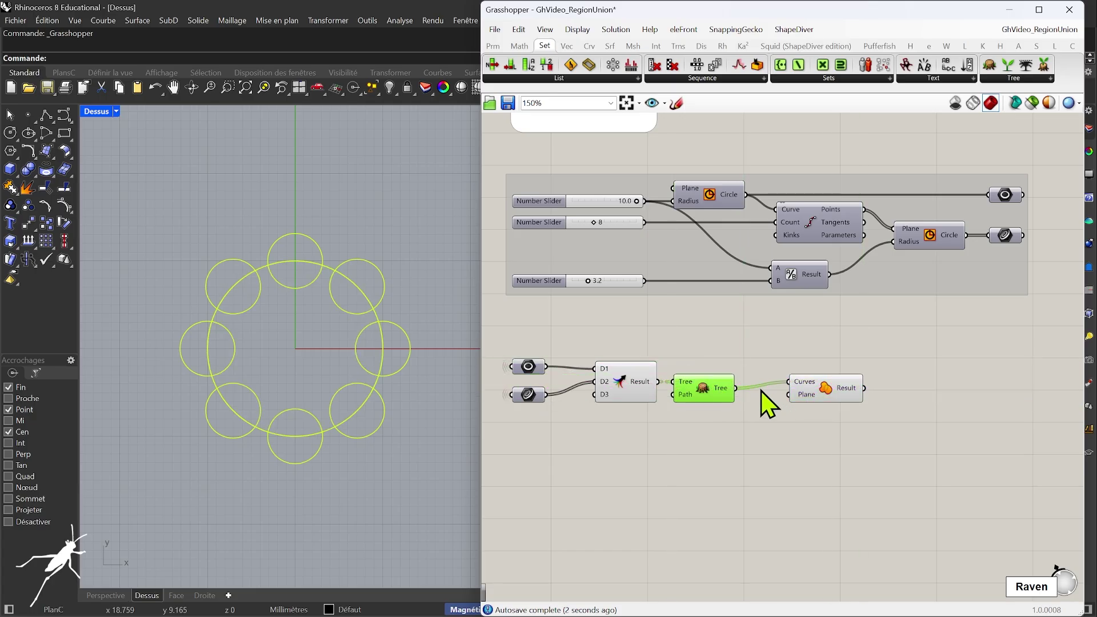
left_click_drag(819, 402, 776, 396)
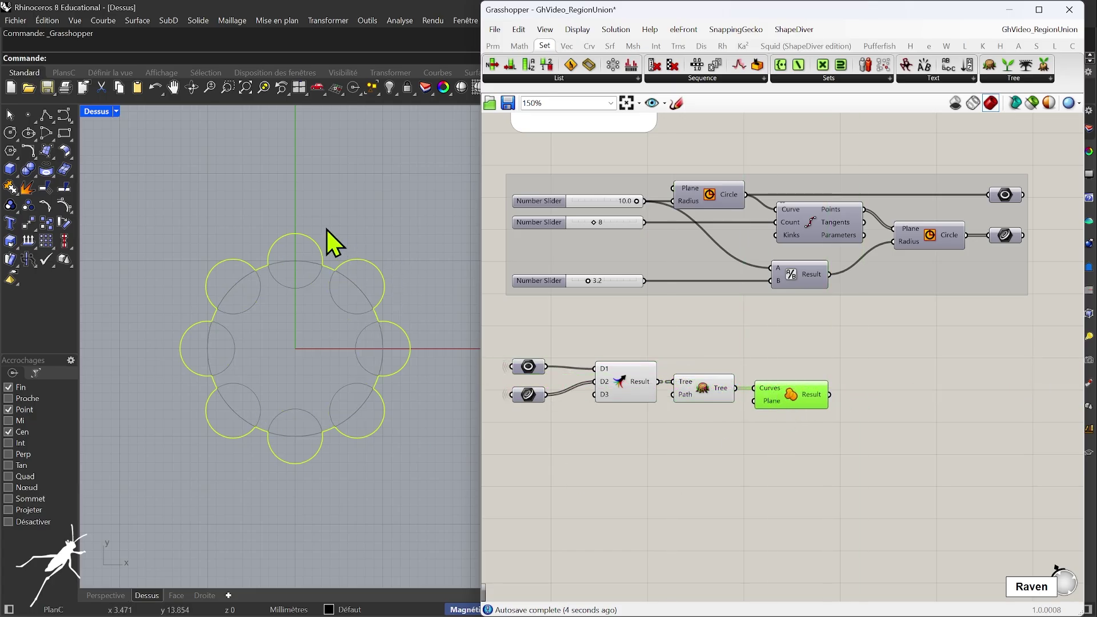
Compare the viewport geometry produced by Merge, Flatten Tree and Region Union.
left_click(616, 382)
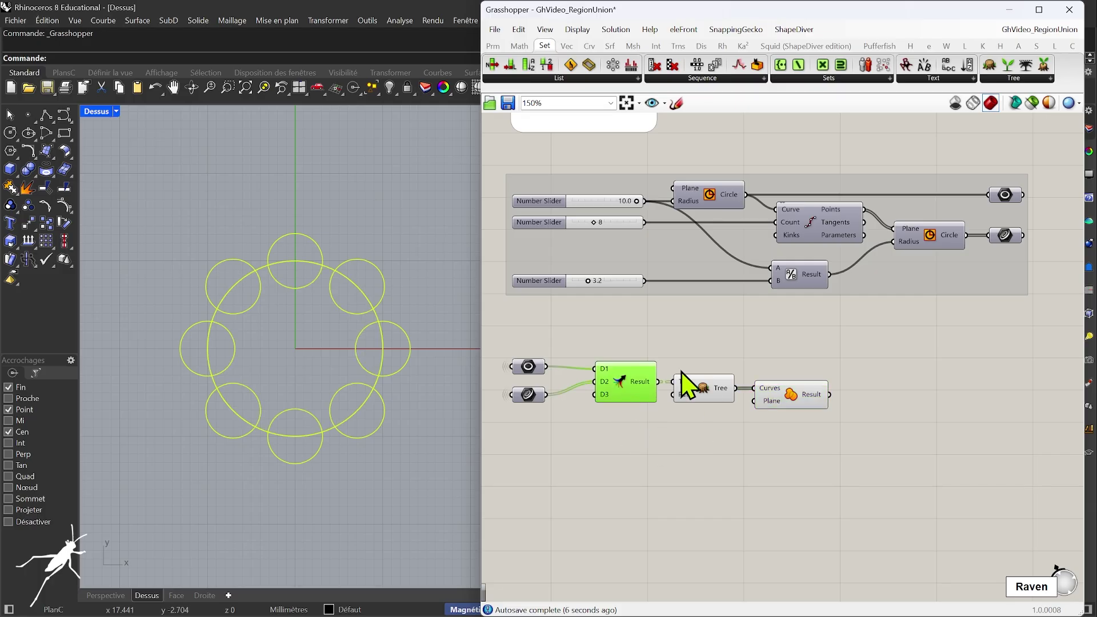
left_click(715, 388)
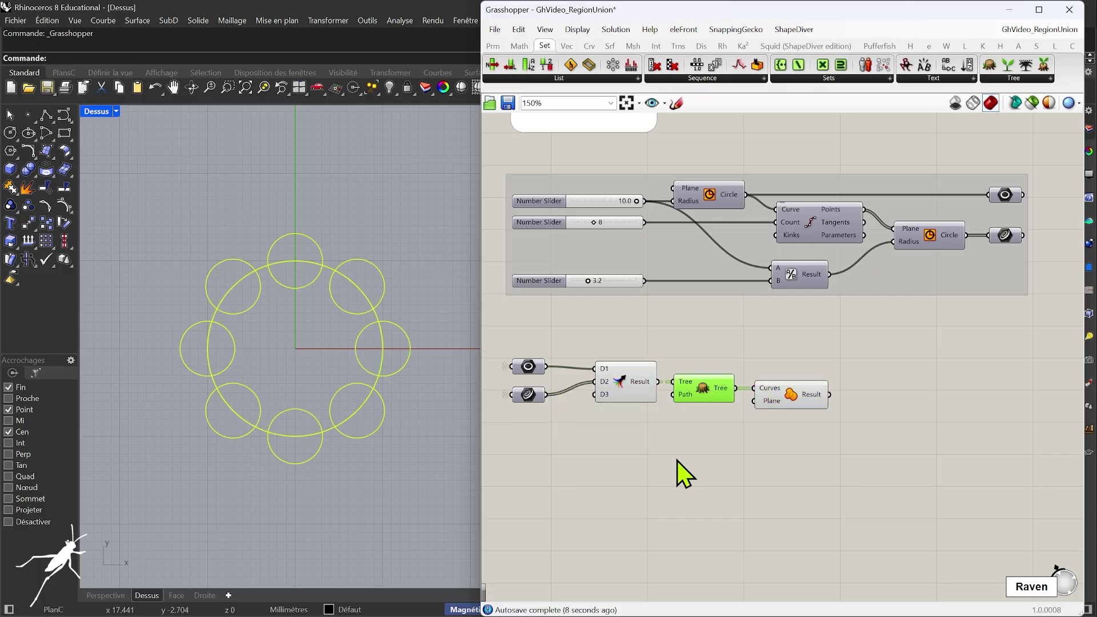
left_click(817, 396)
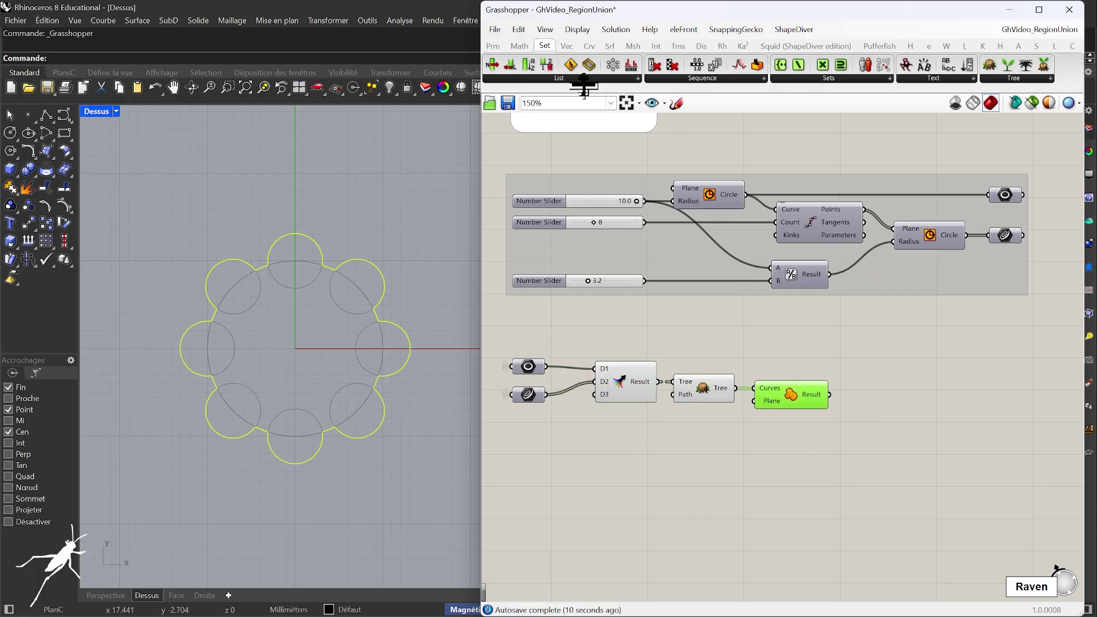
Add a Curve parameter fed by Region Union's Result and turn off the previews of Merge, Flatten Tree and Region Union.
left_click(494, 46)
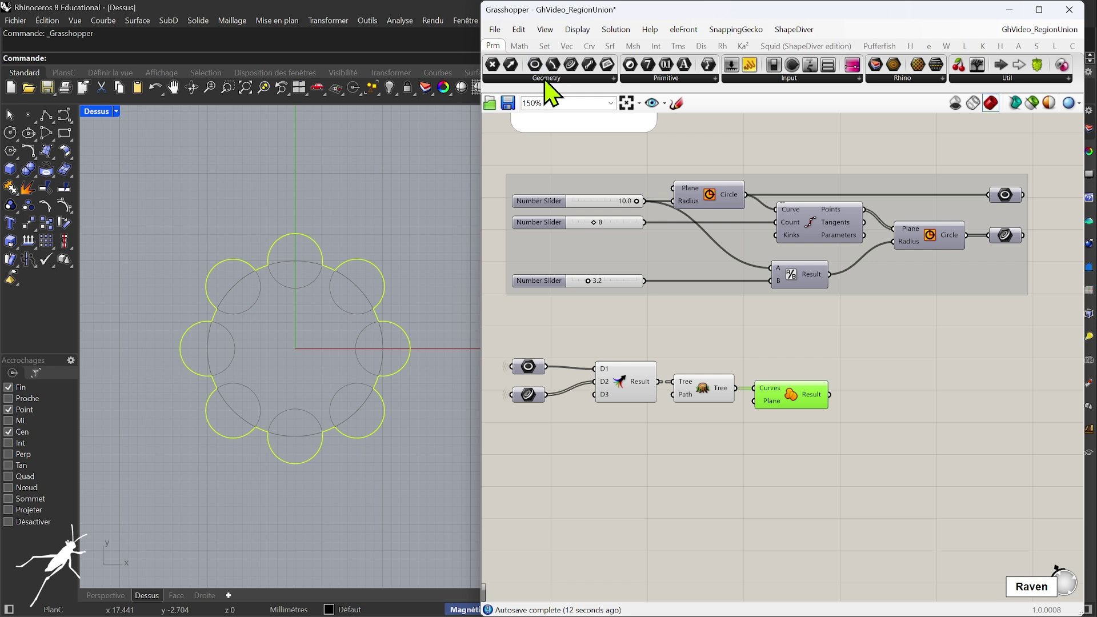
left_click_drag(570, 65, 875, 396)
left_click_drag(582, 328, 842, 444)
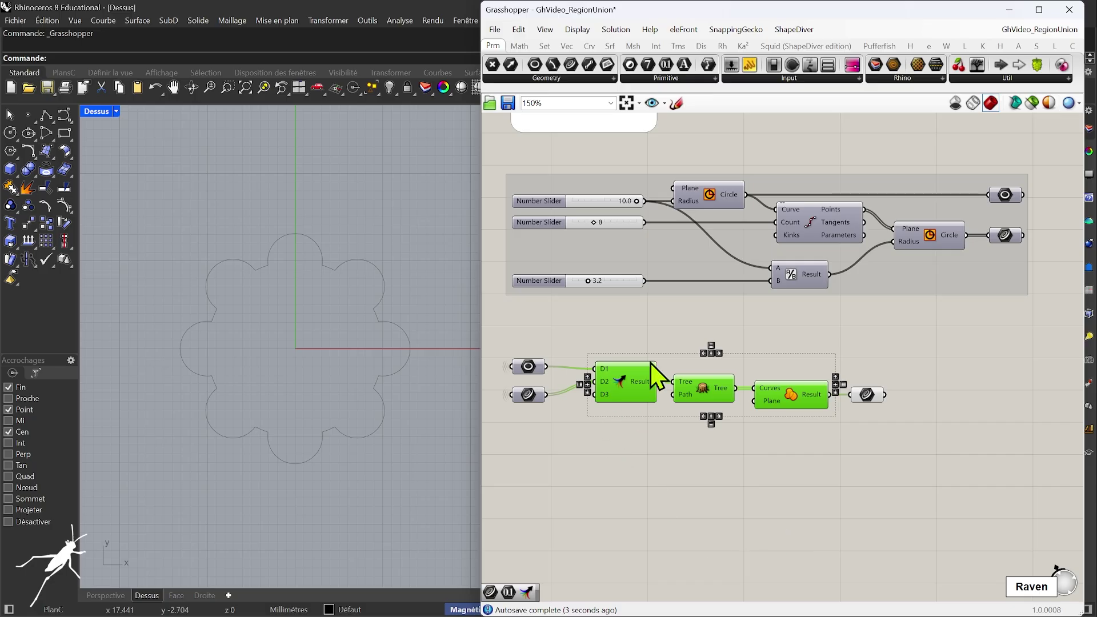
left_click(867, 396)
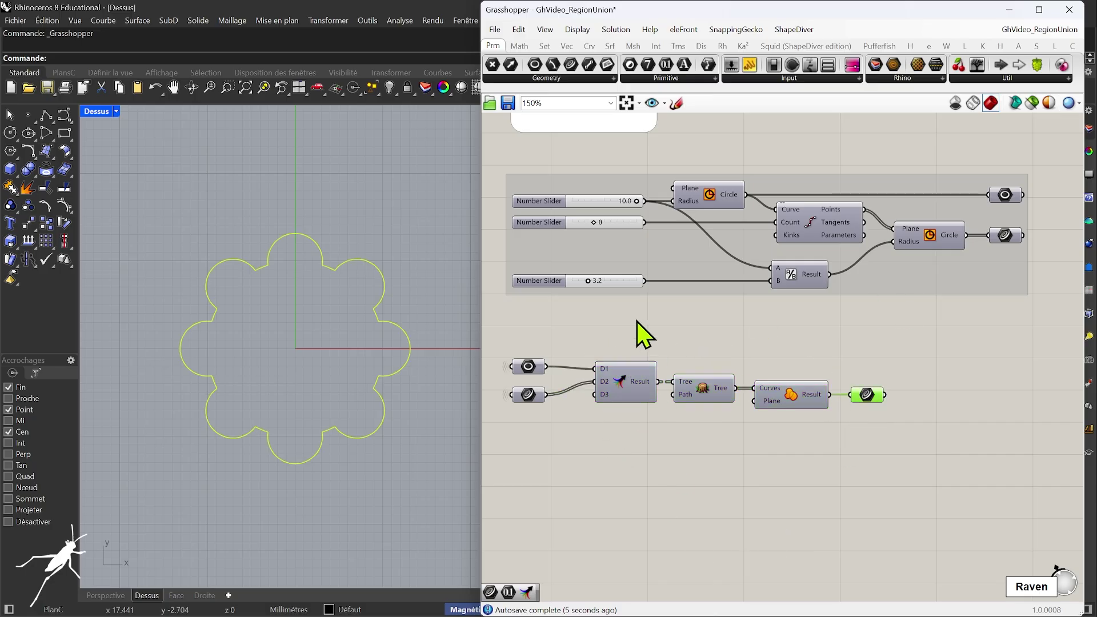
Set the Number Slider dividing the radius to 2.9, test the count slider and return it to 8, and shift Merge away from Flatten Tree.
scroll(611, 294, "up", 1)
mouse_move(584, 279)
left_mouse_down()
mouse_move(602, 279)
mouse_move(581, 280)
left_mouse_up()
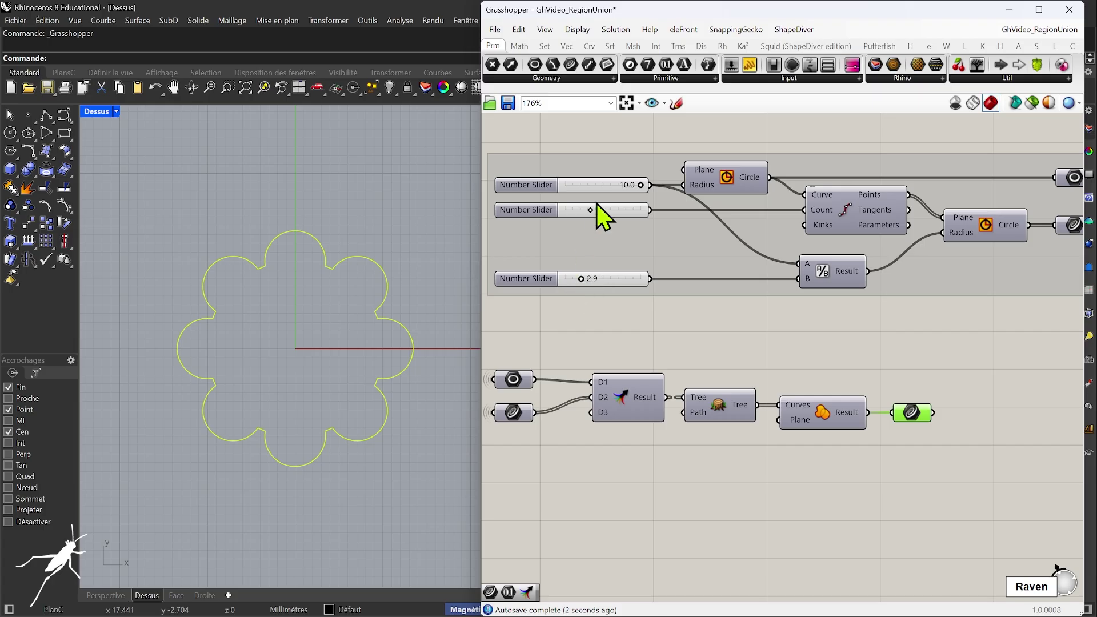
left_click_drag(591, 210, 642, 193)
left_click_drag(638, 402, 622, 400)
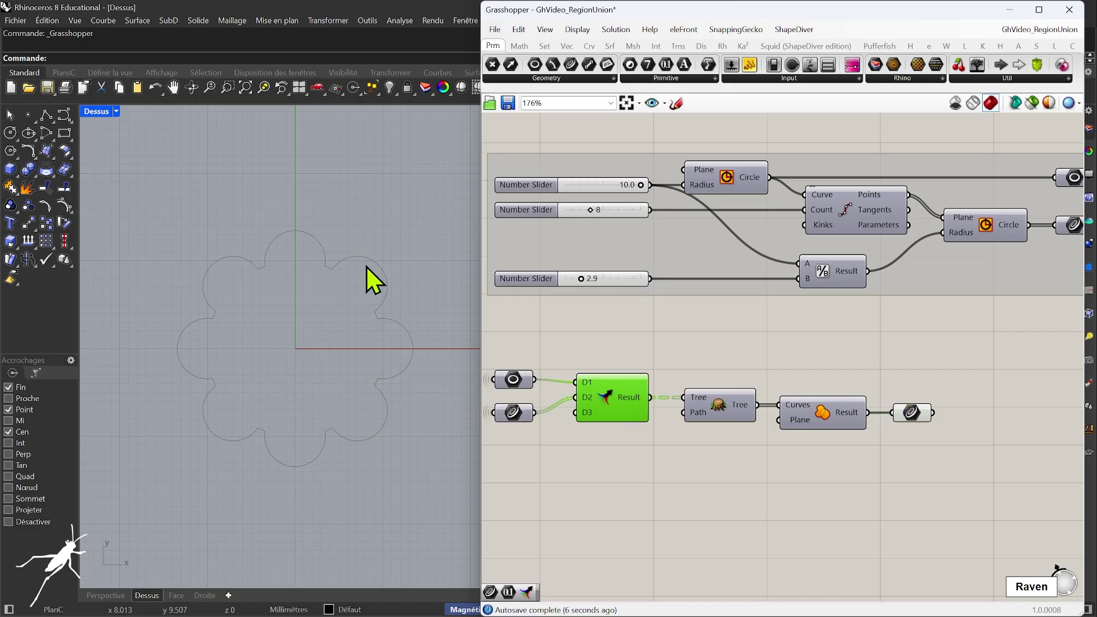
Inspect the resulting Curve parameter, turn on the preview of the Curve parameter feeding Merge, and align the Circle parameter with D1.
scroll(725, 331, "down", 1)
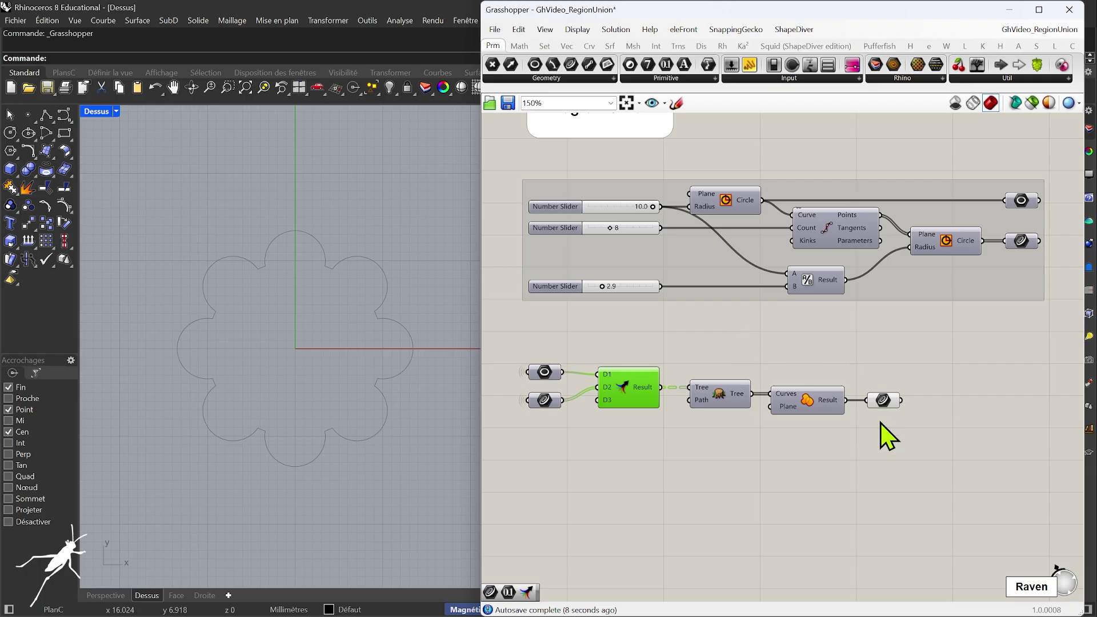
left_click(890, 399)
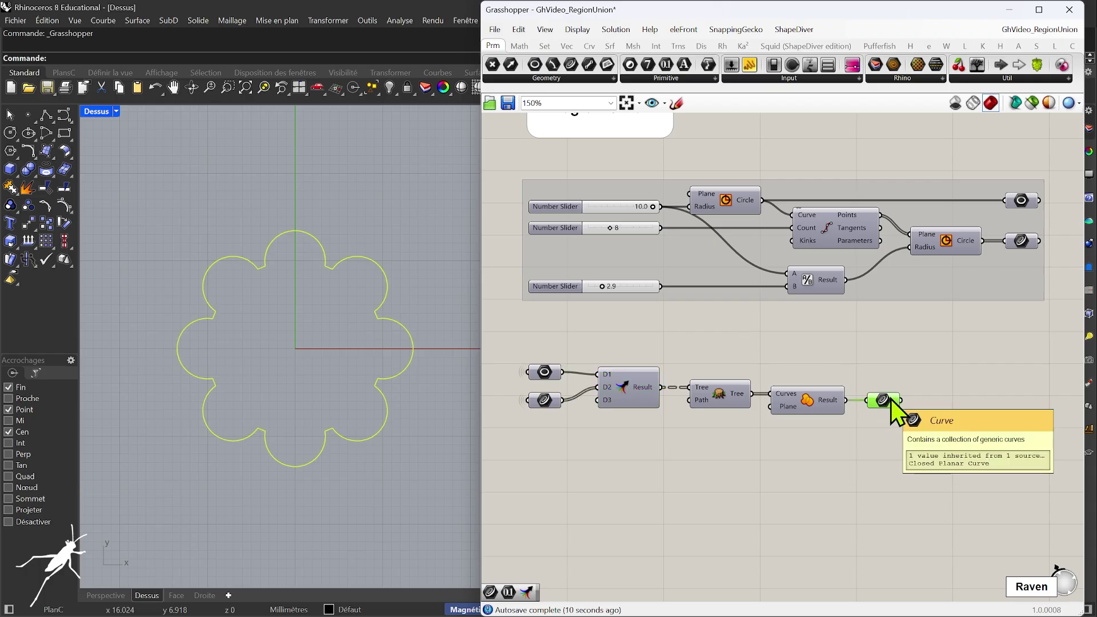
left_click(1019, 241)
left_click(544, 399)
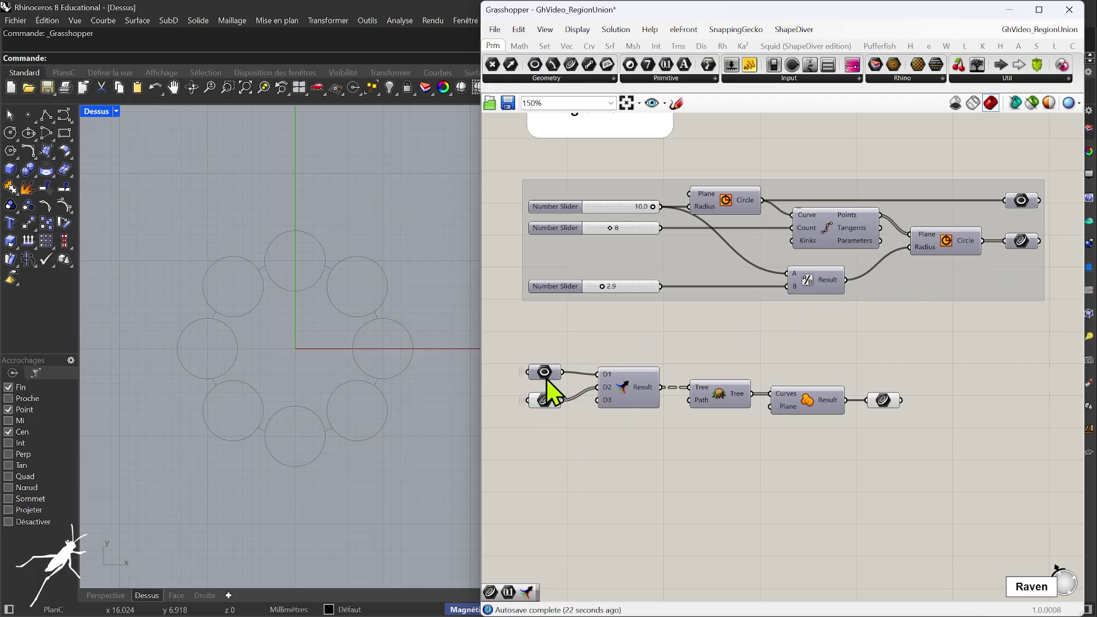
left_click_drag(545, 378, 546, 386)
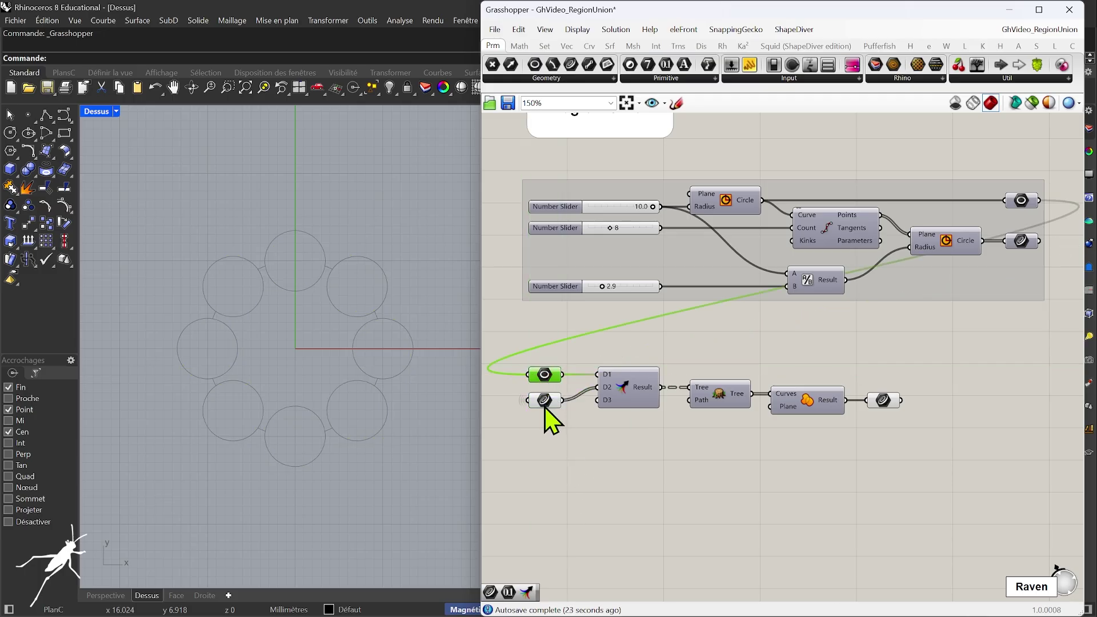
left_click(579, 464)
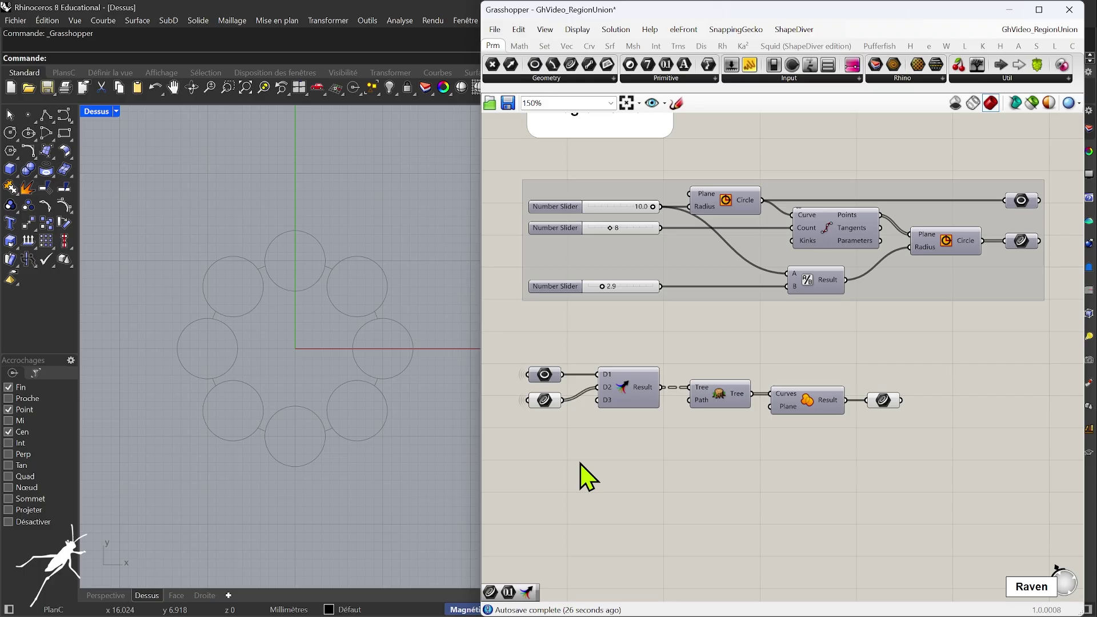
Add a Scale component below Merge and connect the small circles' Curve parameter to its Geometry input.
left_click(549, 400)
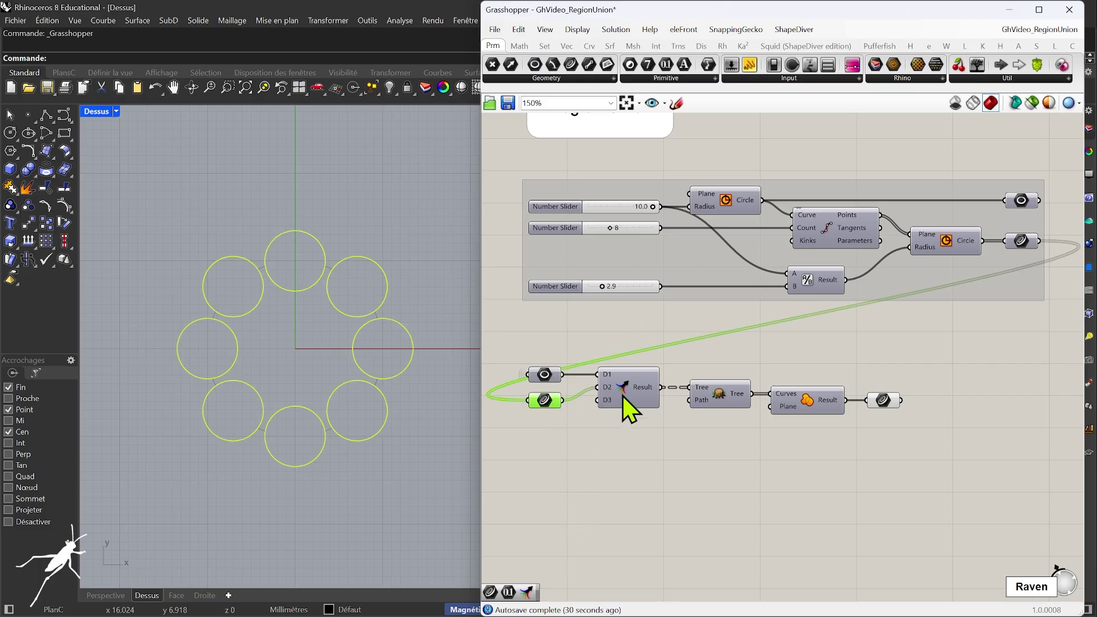
mouse_move(745, 404)
left_click(682, 51)
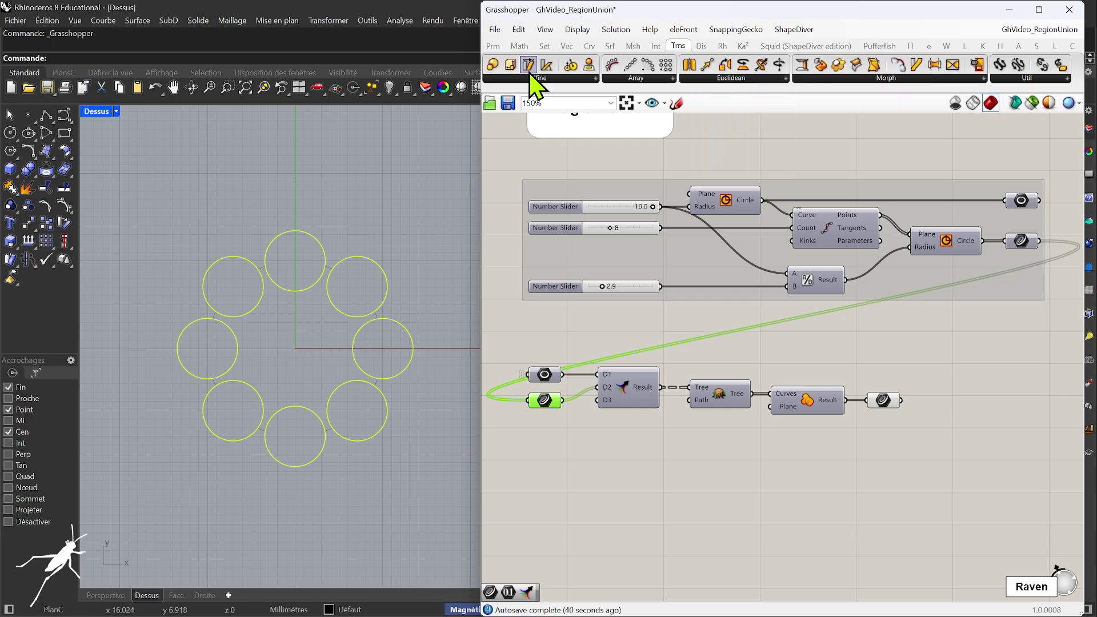
left_click(495, 67)
left_click_drag(656, 472, 656, 473)
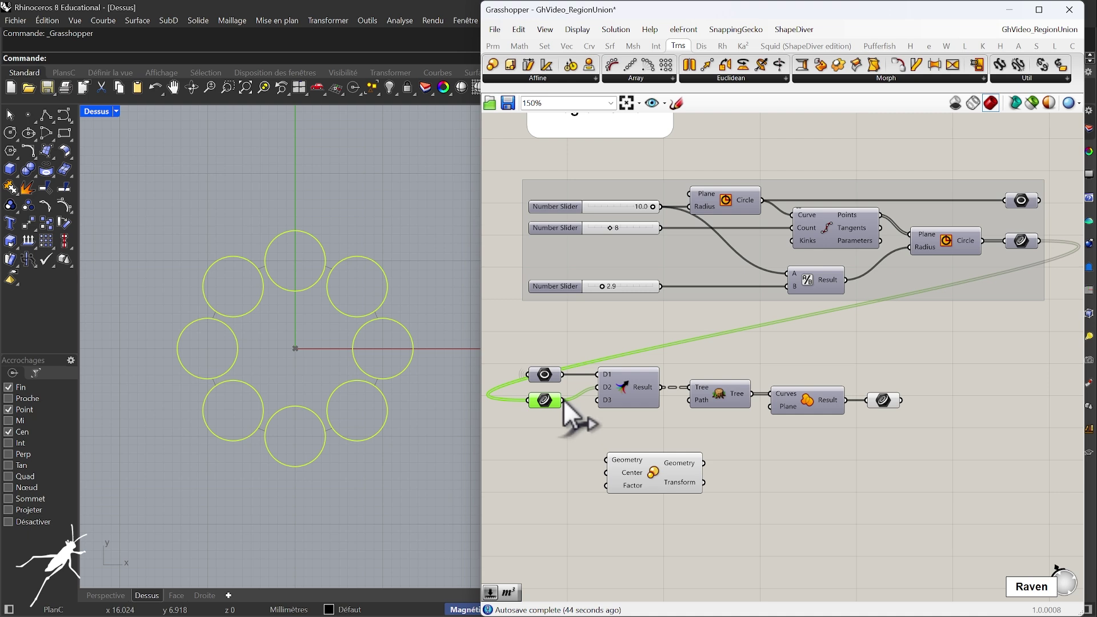
left_click_drag(563, 400, 643, 463)
left_click(652, 483)
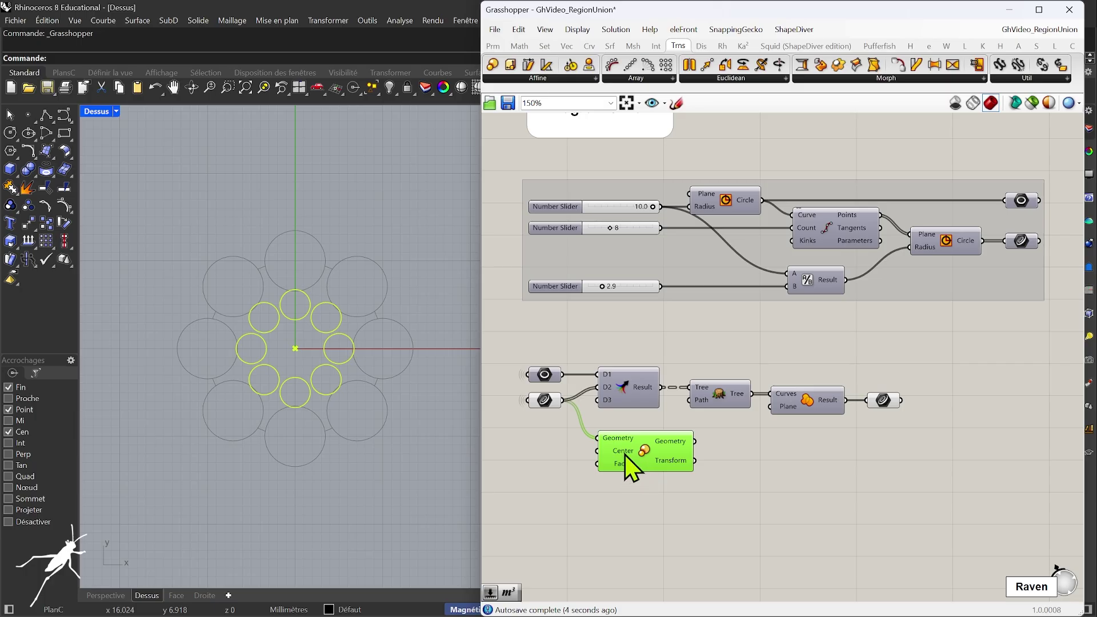
Place a Point parameter before Scale and wire the curve division's Points output to it.
left_click(867, 234)
mouse_move(860, 222)
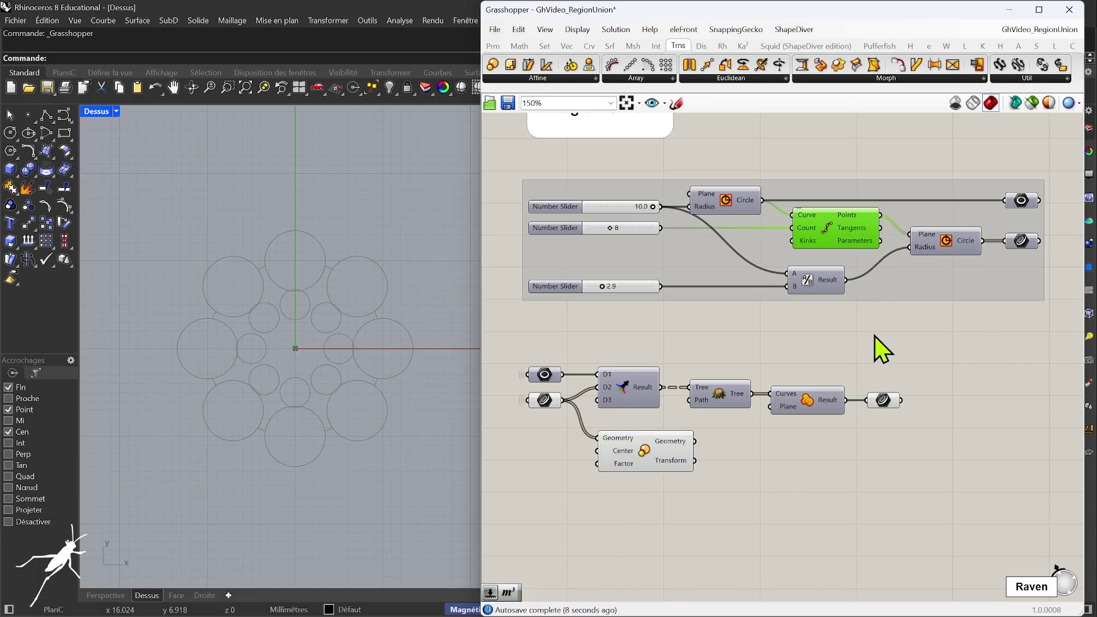
left_click(500, 49)
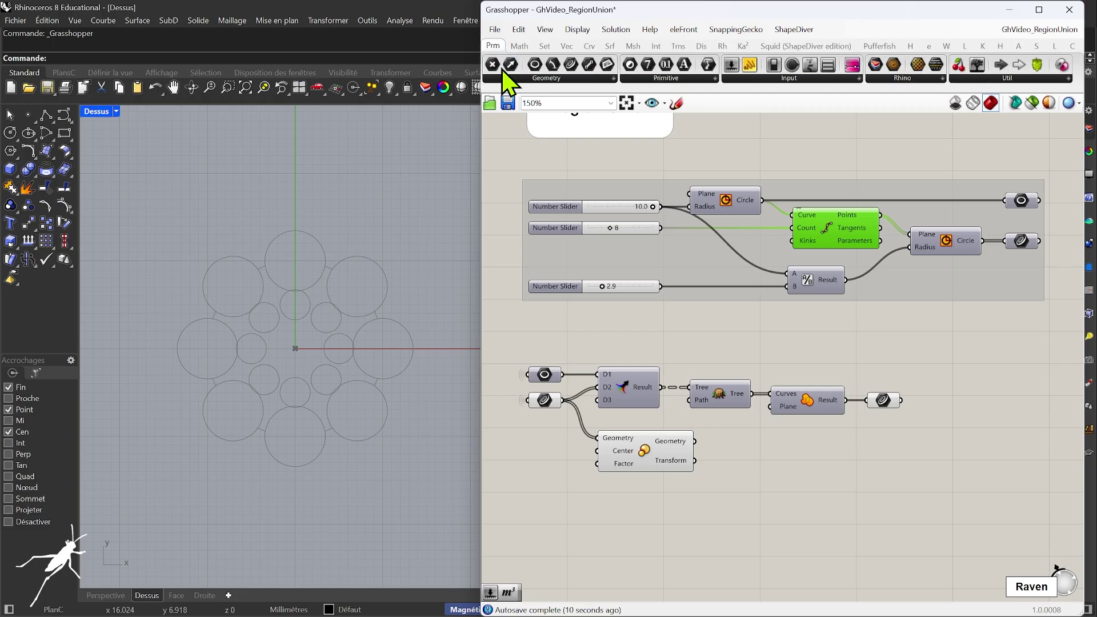
left_click_drag(494, 66, 551, 454)
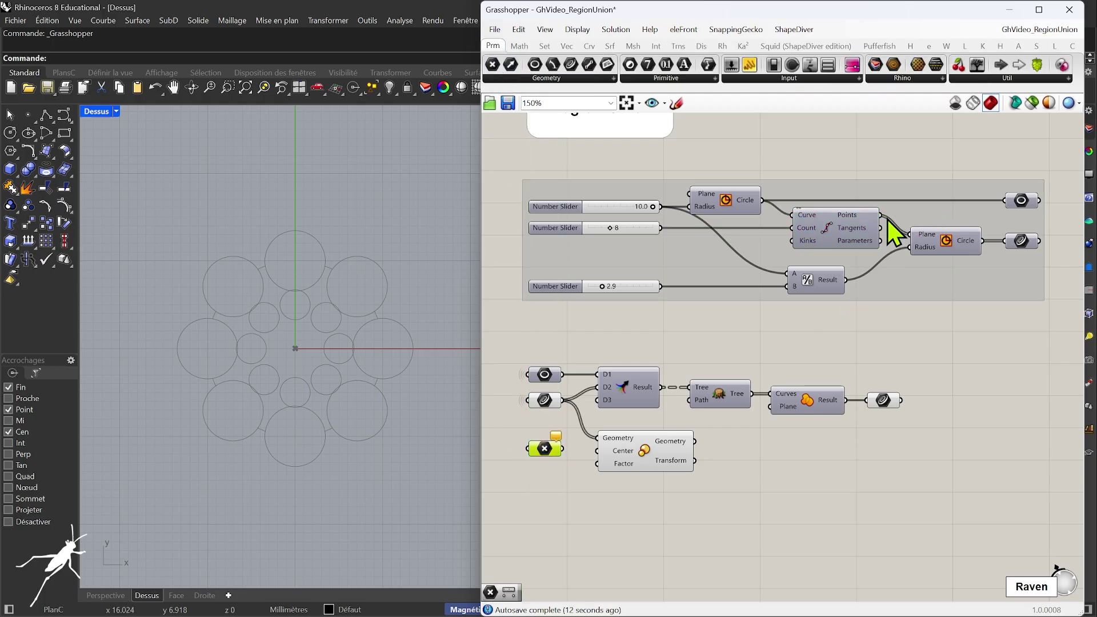
left_click_drag(882, 216, 542, 450)
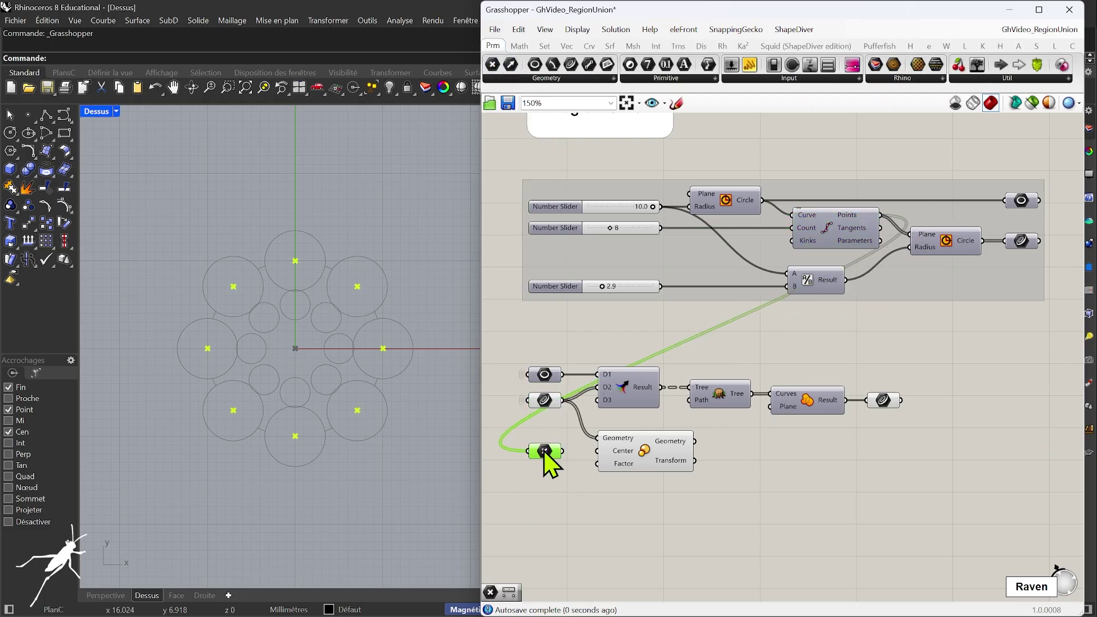
Set the Point parameter's wire display to Hidden and align it with Scale's Center input.
right_click(545, 451)
mouse_move(691, 422)
left_click(726, 460)
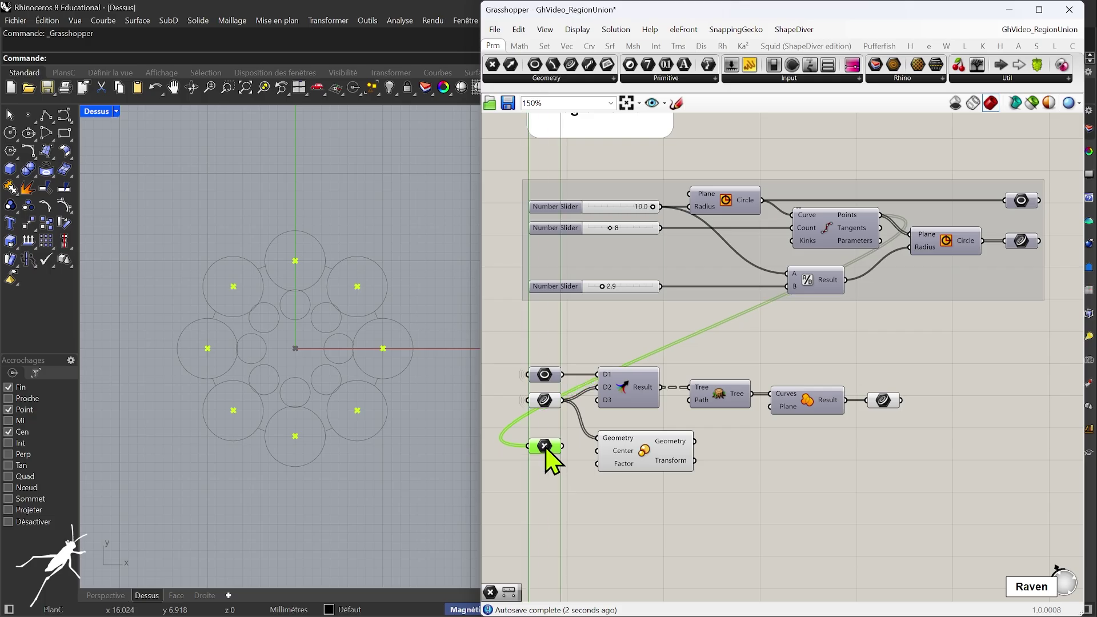
left_click(587, 504)
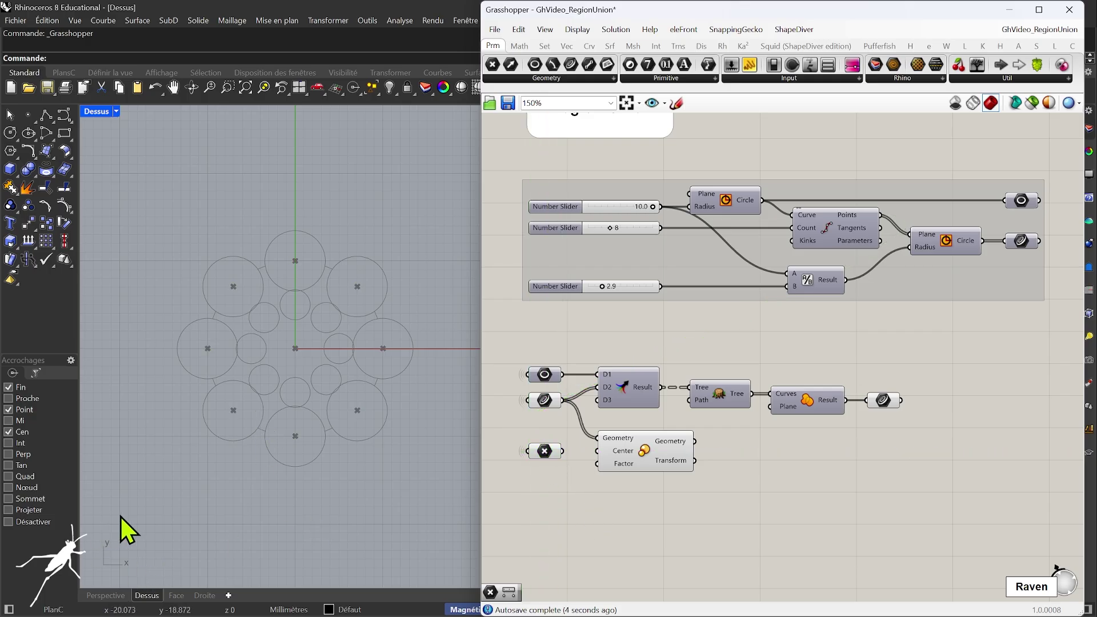
Connect the Point parameter to Scale's Center input so each small circle scales about its own centre.
left_click_drag(562, 451, 598, 453)
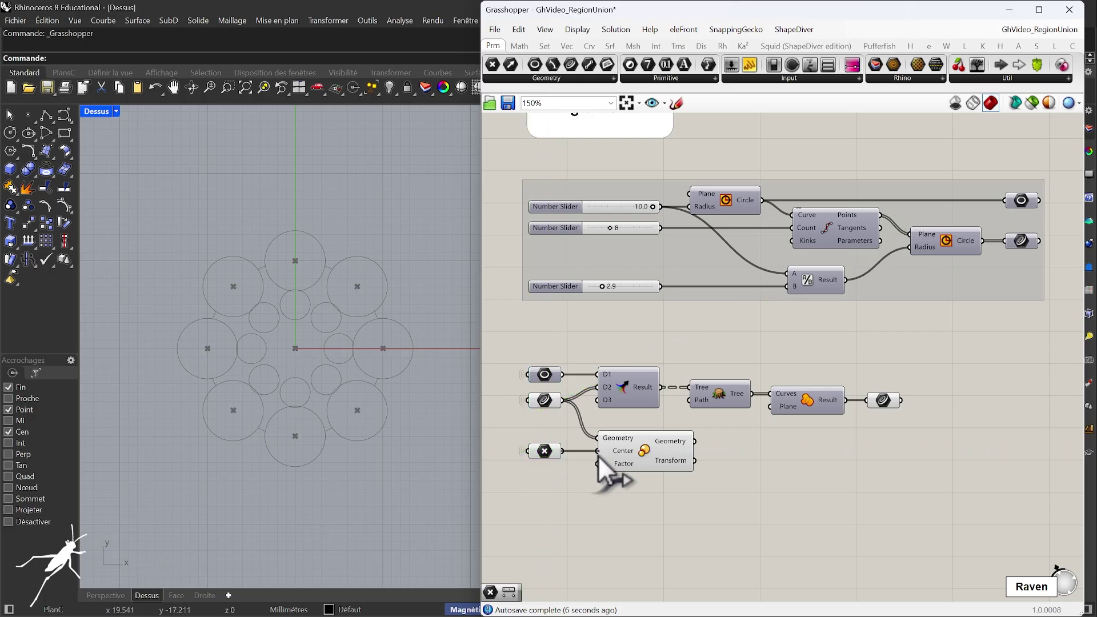
left_click(550, 451)
left_click(640, 483)
left_click(547, 402)
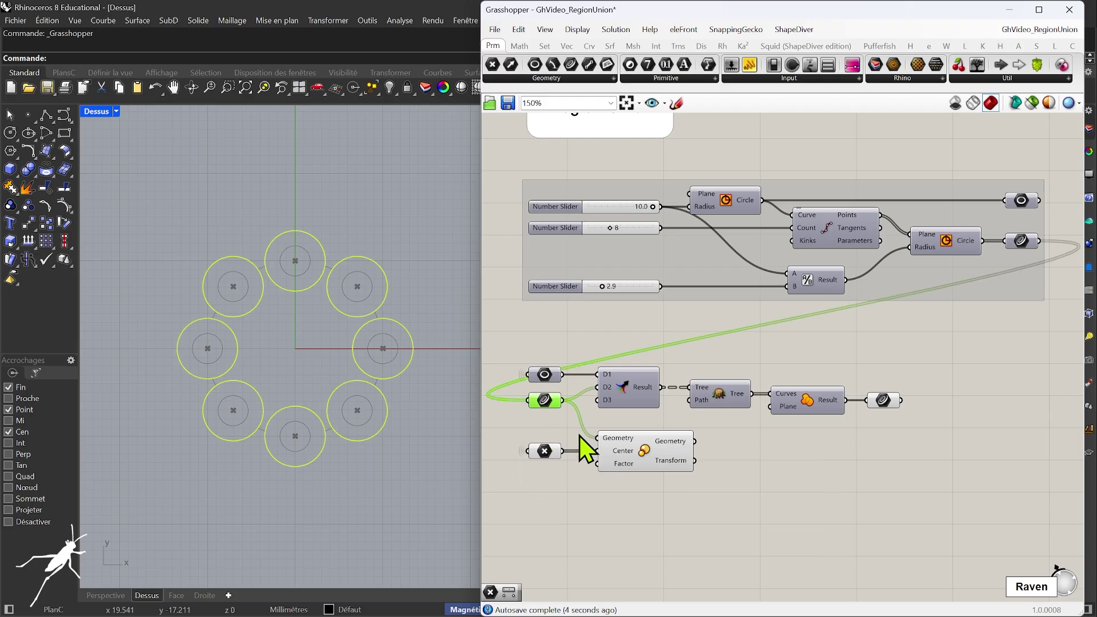
Hide the preview of the small circles' Curve parameter and shift Scale farther away from its inputs.
key("ctrl+q")
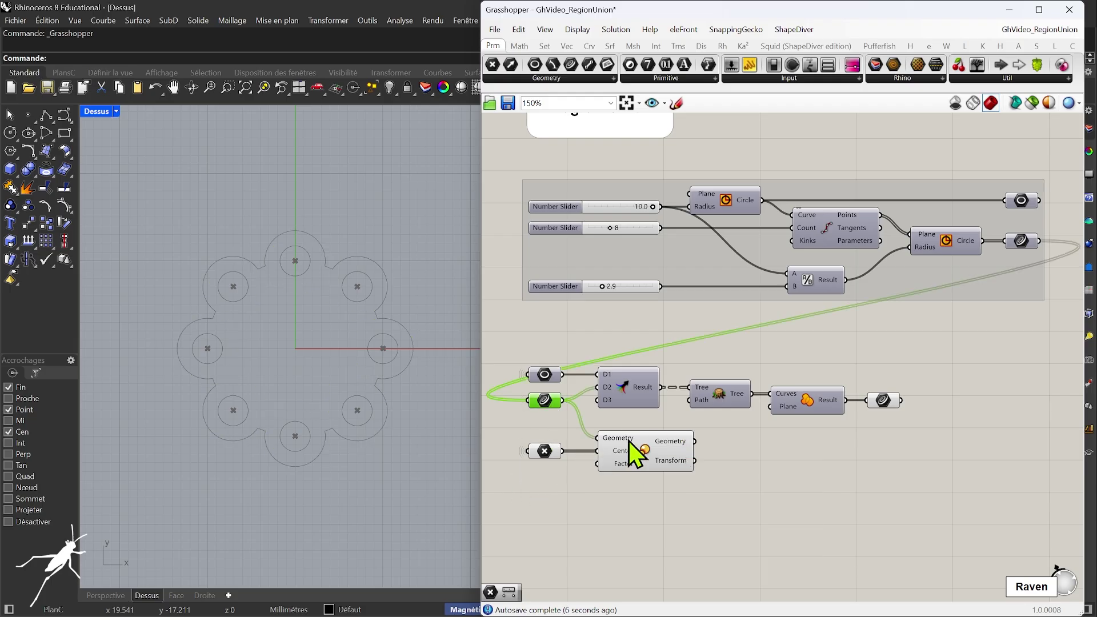
left_click(647, 455)
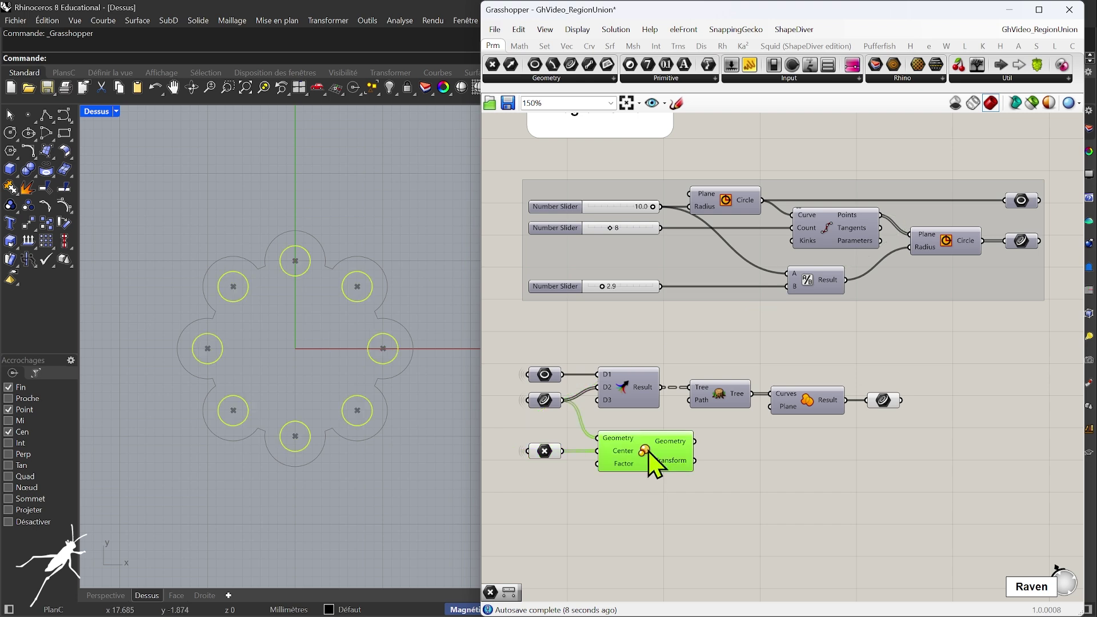
left_click_drag(666, 458, 744, 459)
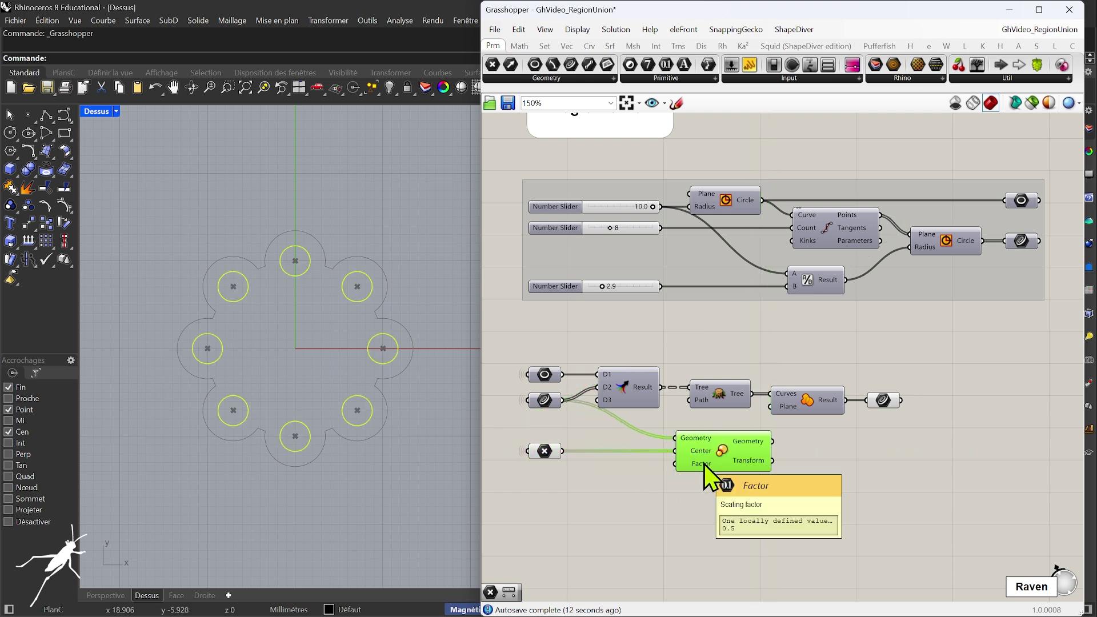
Add a 0 to 2.0 number slider below the Point parameter and connect it to Scale's Factor input.
left_click(618, 523)
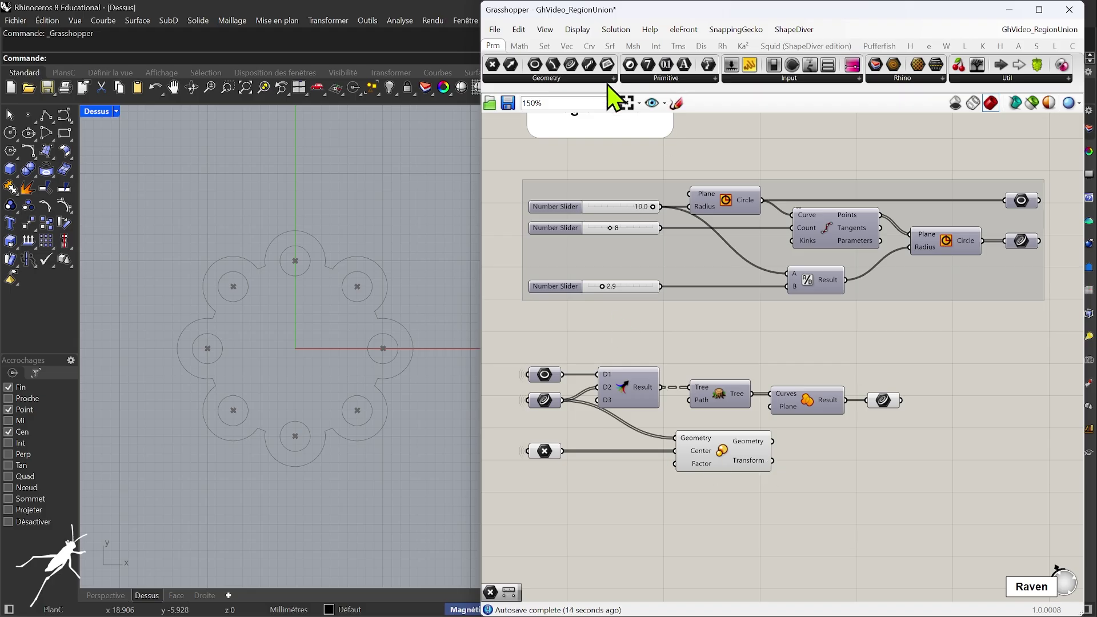
double_click(607, 508)
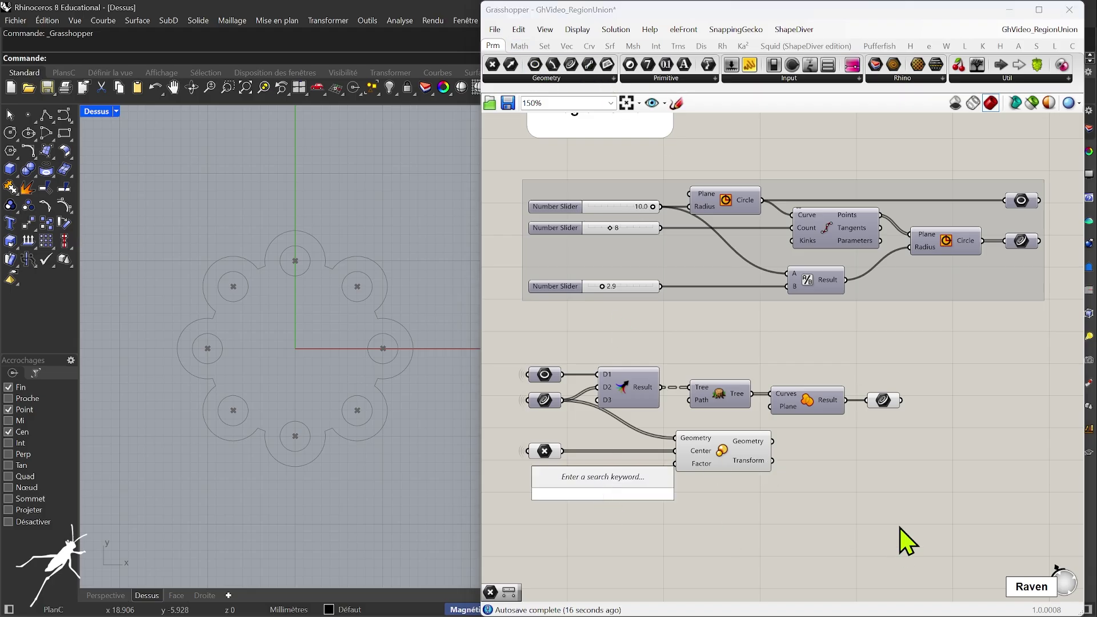
type("0<")
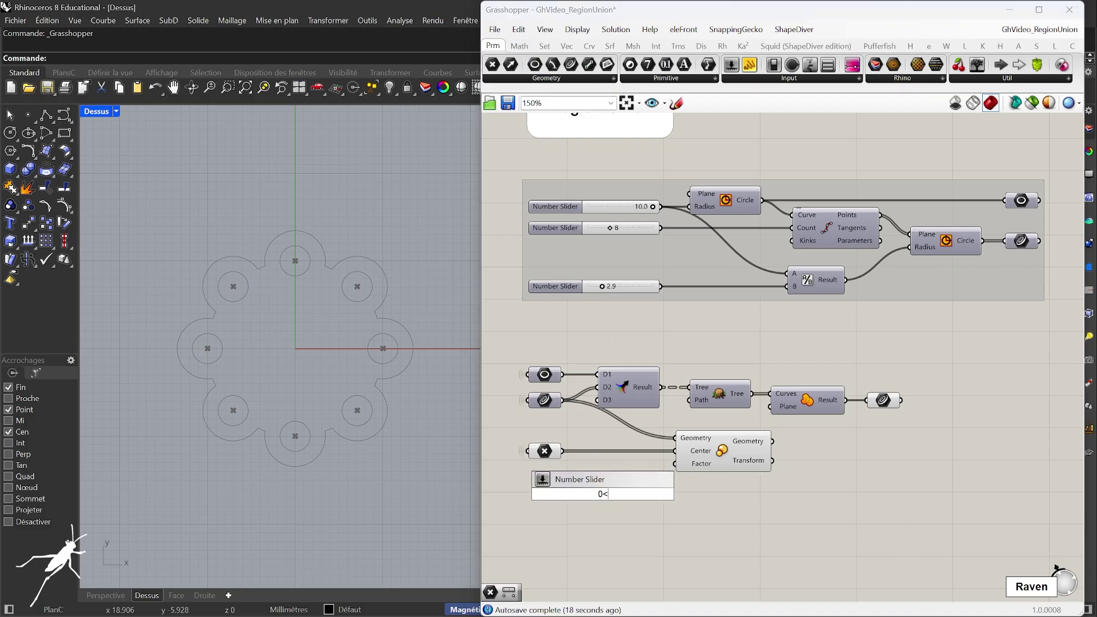
type("2.0")
key("Return")
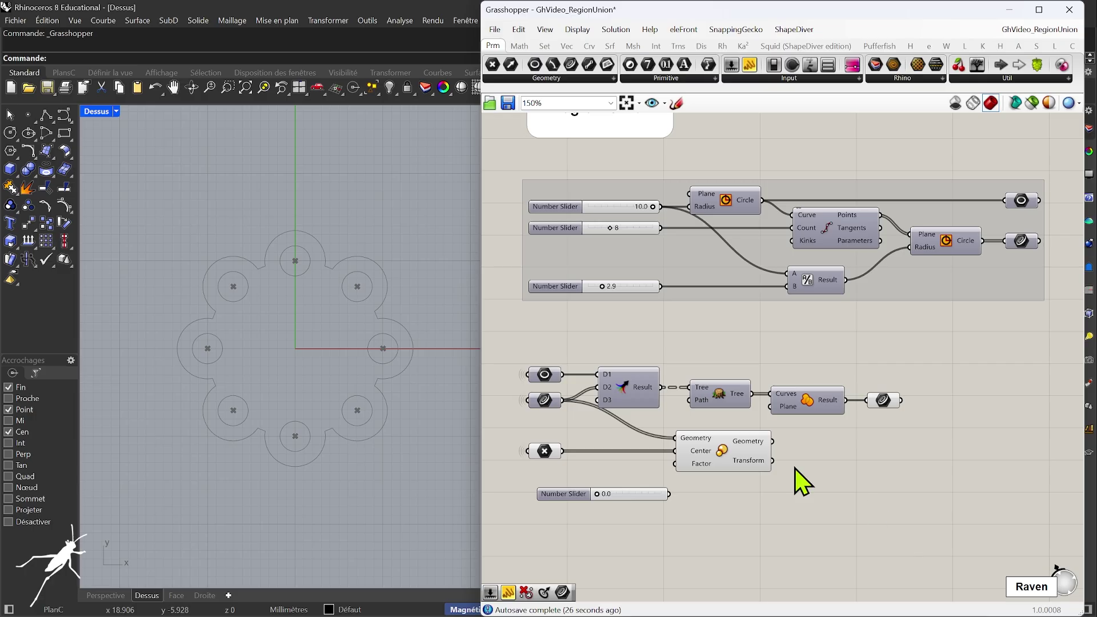
left_click_drag(571, 492, 561, 479)
left_click_drag(661, 479, 679, 472)
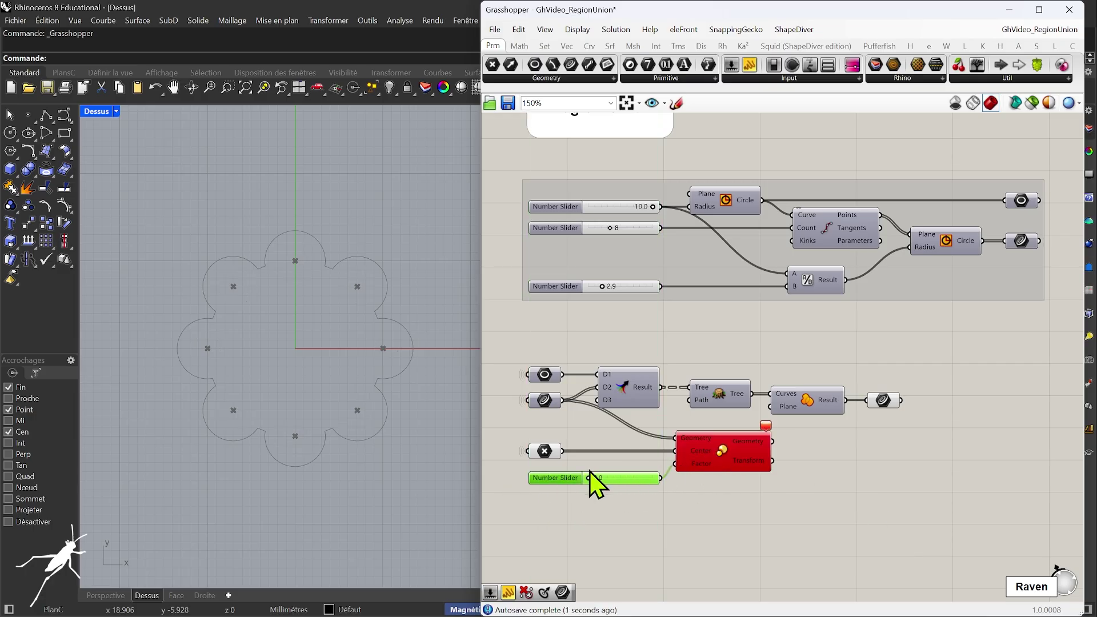
Give the scale factor slider two decimal digits and set it to 0.65.
left_click_drag(588, 475, 611, 477)
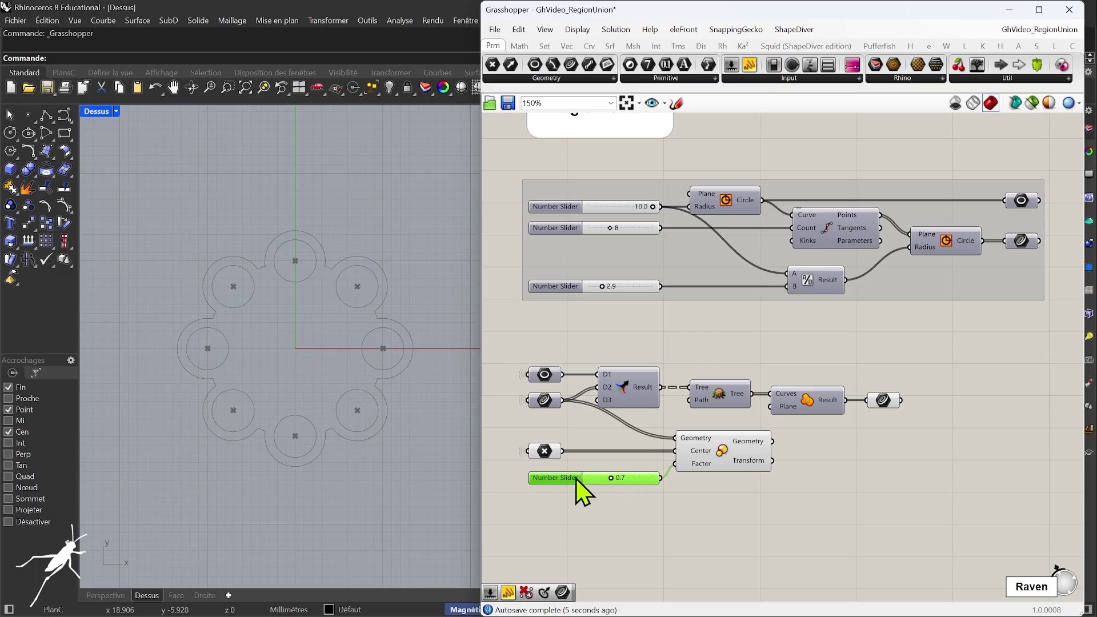
double_click(579, 481)
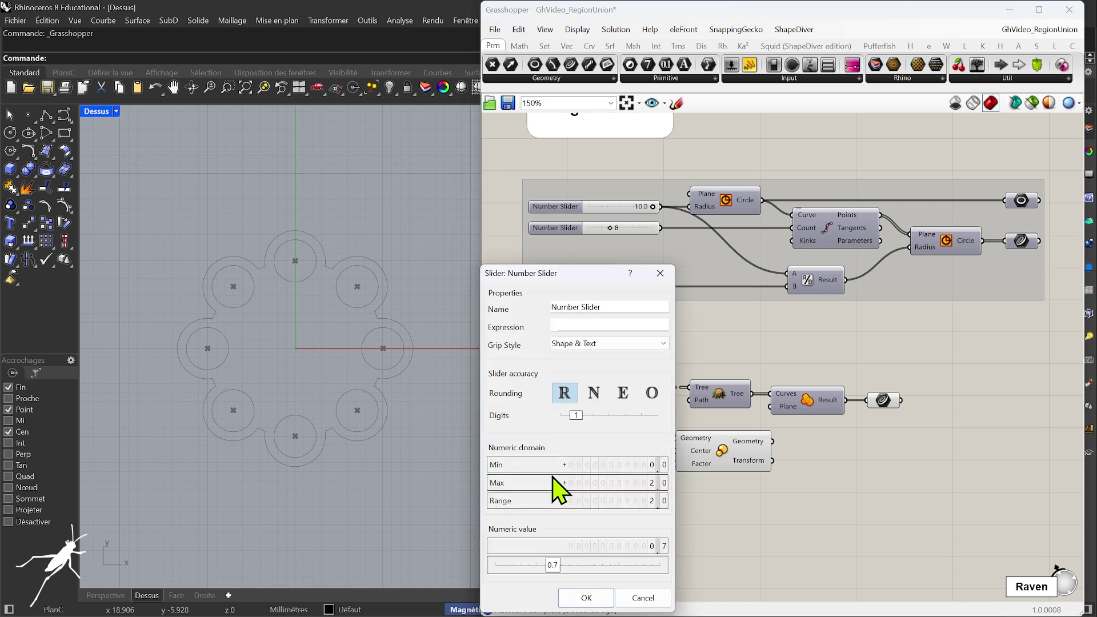
left_click_drag(580, 413, 592, 416)
left_click(585, 597)
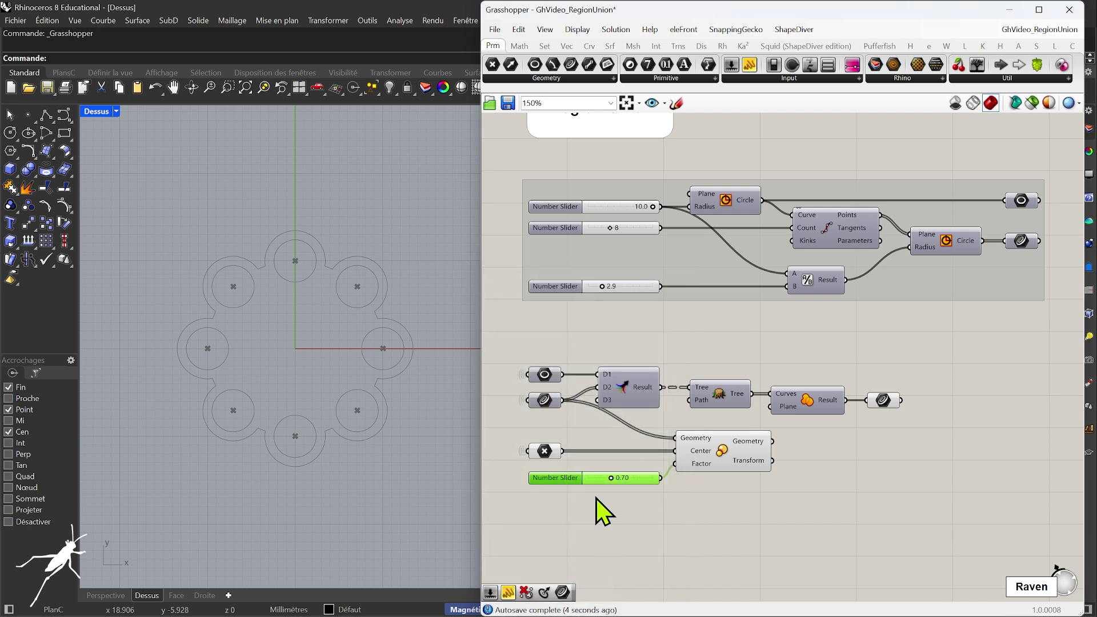
left_click_drag(611, 478, 610, 478)
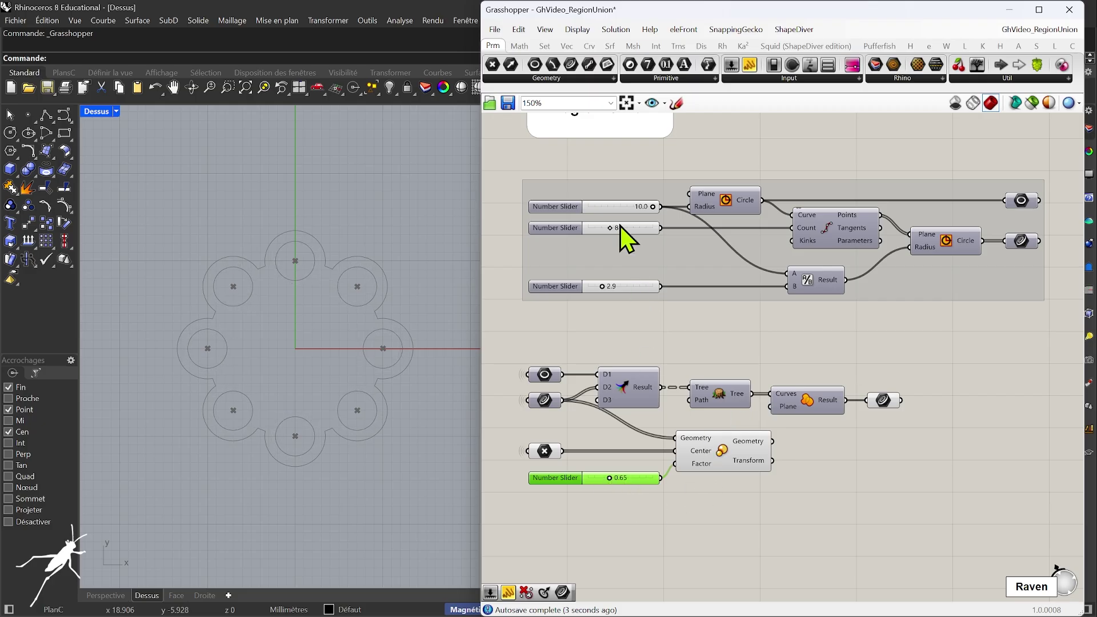
Set the curve division count to 3 and the small circles' radius divisor to 1.2.
left_click_drag(602, 286, 605, 285)
left_click_drag(608, 228, 590, 227)
left_click_drag(605, 285, 590, 285)
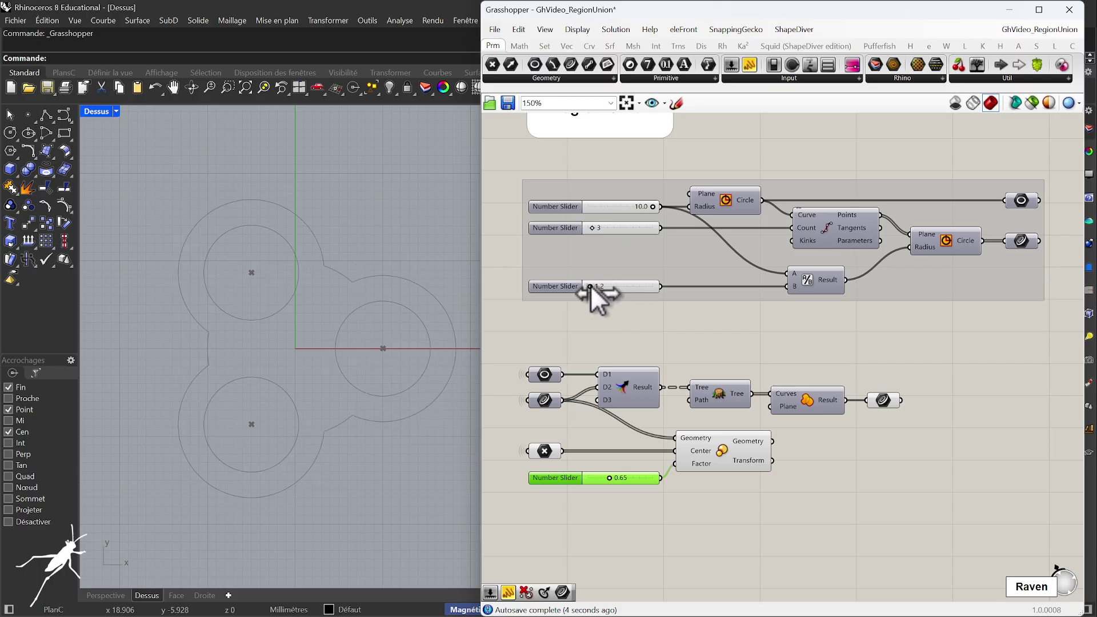
left_click_drag(609, 477, 611, 478)
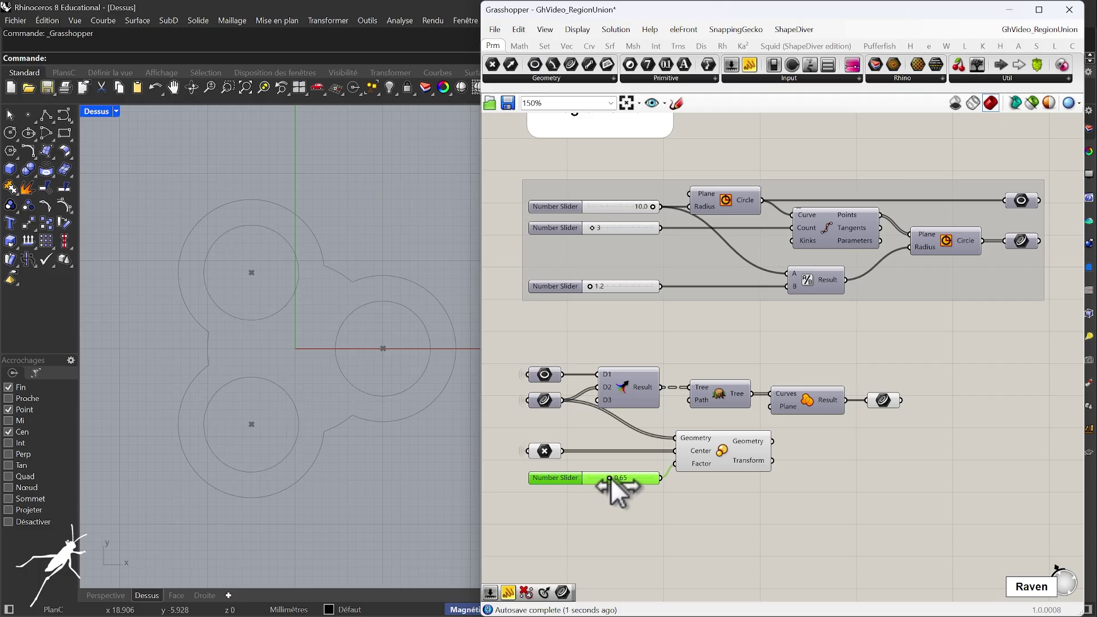
Move the final Curve parameter farther from Region Union and add Scale's Geometry output to it alongside the union result.
left_click(714, 448)
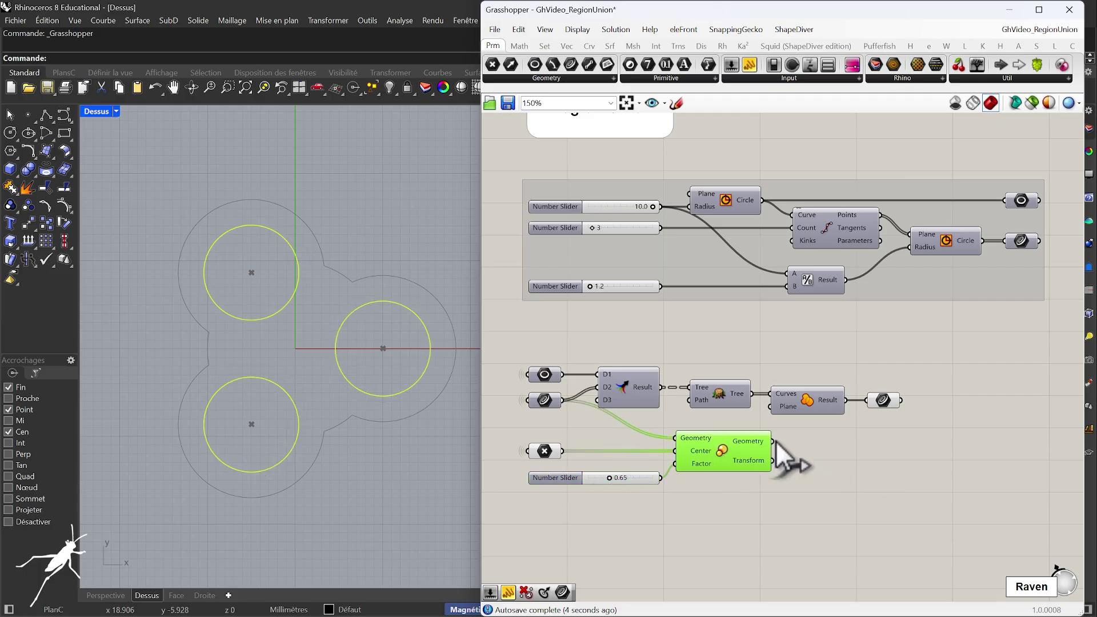
left_click(886, 400)
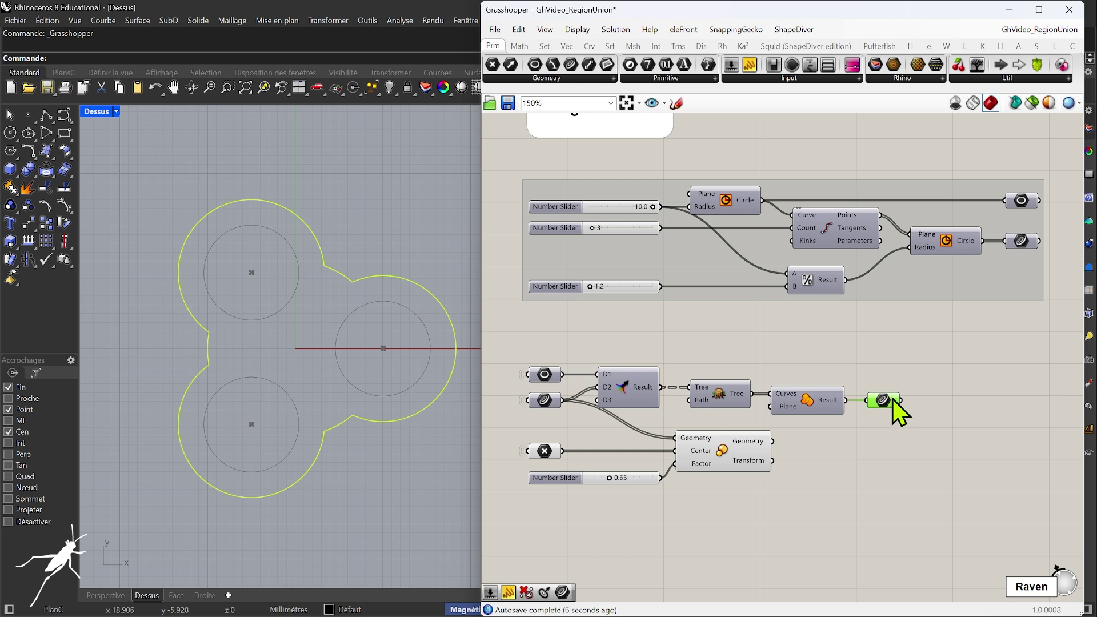
left_click_drag(892, 402, 899, 402)
left_click_drag(772, 441, 929, 407, "shift")
Hide the previews of the Scale component and the Point parameter feeding its centre.
left_click(757, 463)
left_click(546, 452)
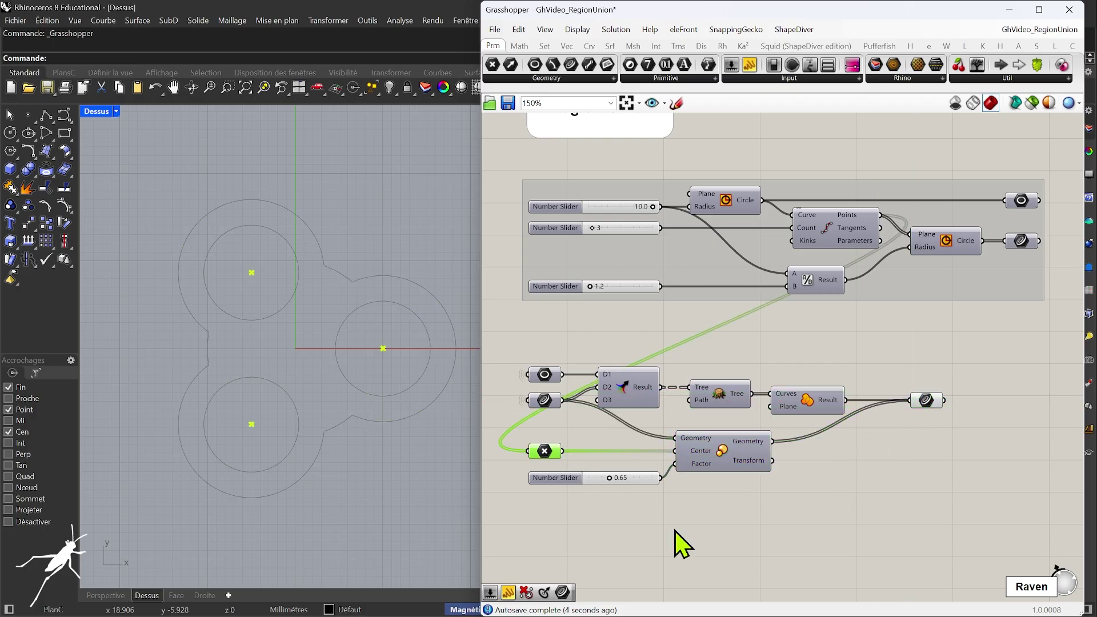
key("ctrl+q")
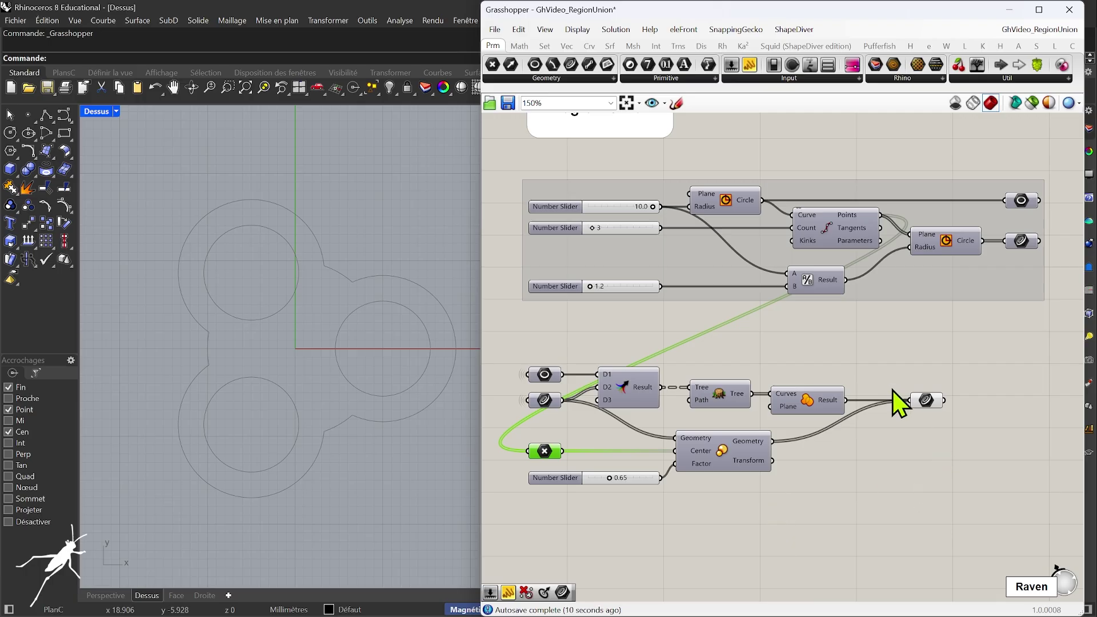
Reposition the Tree component between Merge and Region Union, and group the union and scale components.
left_click_drag(725, 407, 716, 406)
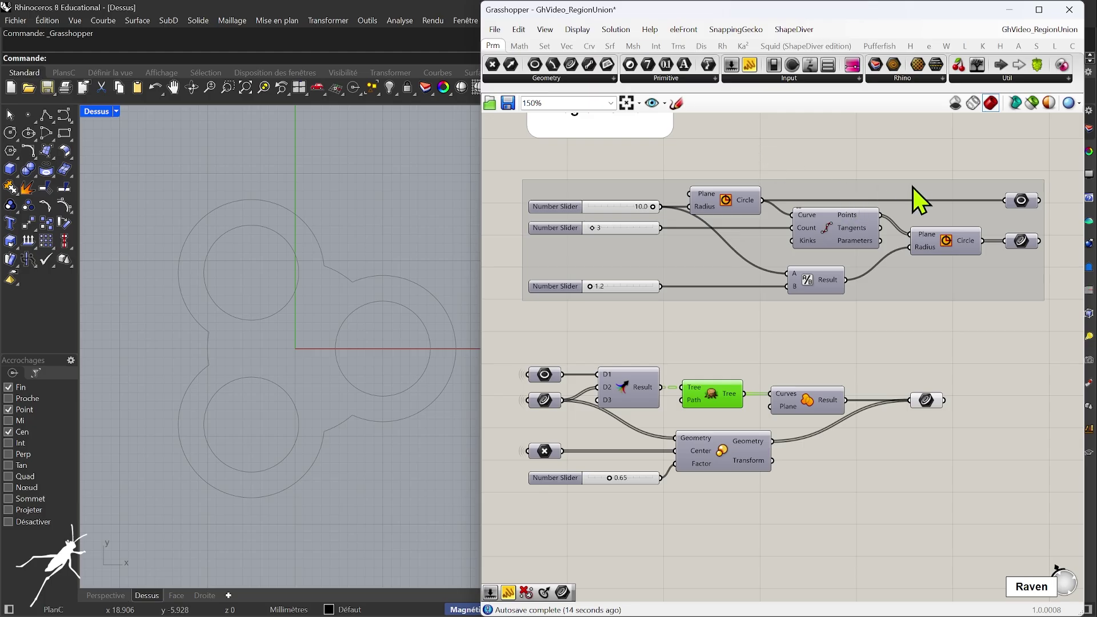
left_click(923, 406)
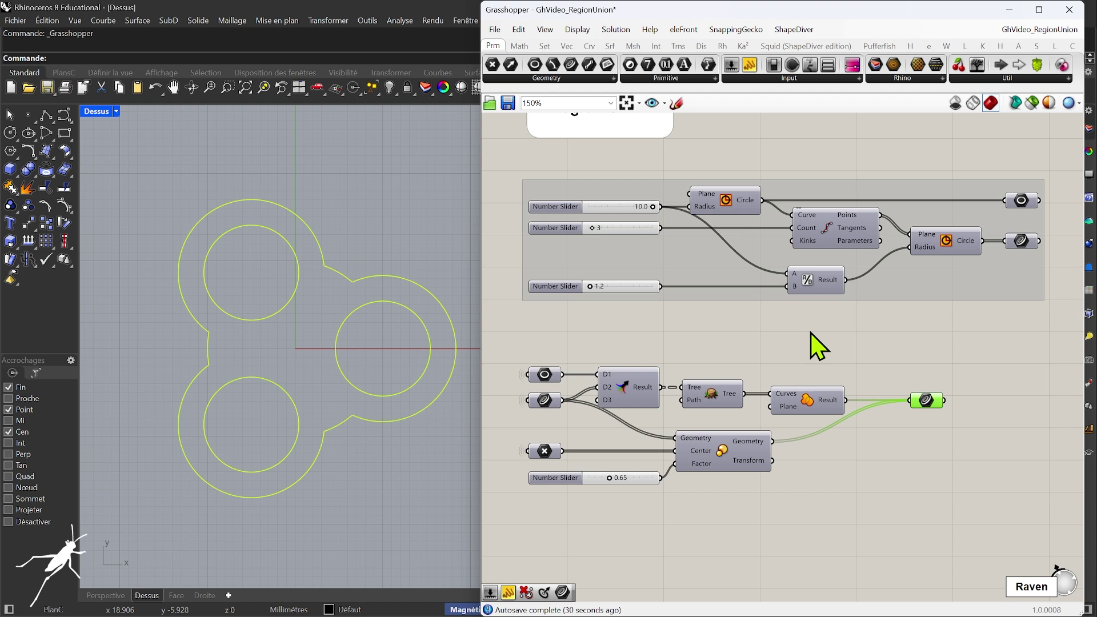
left_click(945, 245)
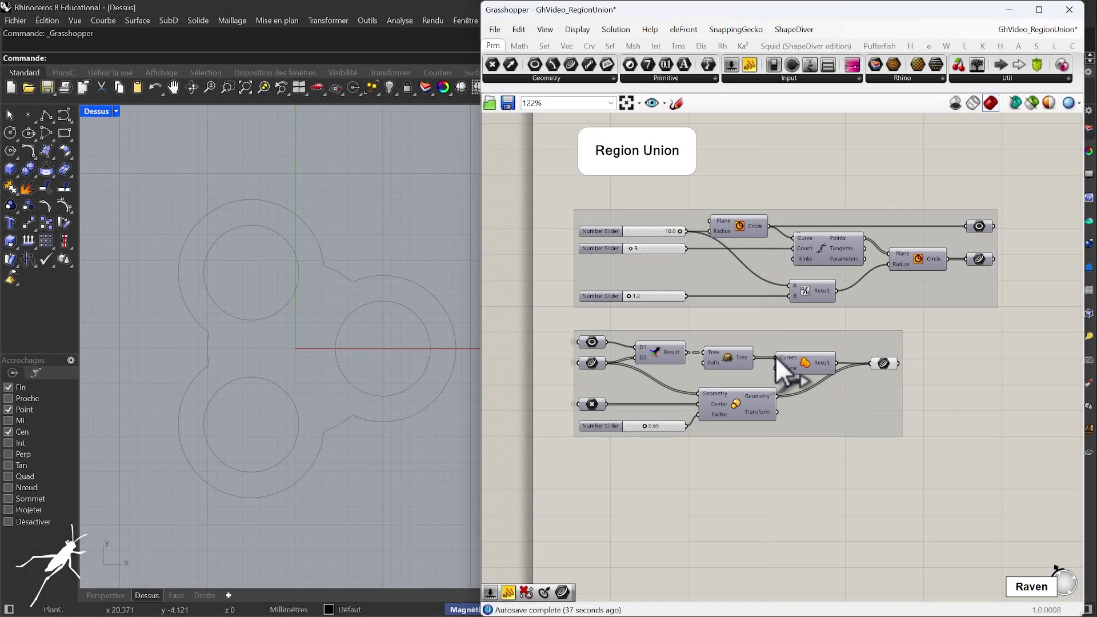
Copy the rounded rectangle group from the first Region Union definition higher on the canvas.
scroll(759, 399, "down", 2)
right_click_drag(766, 345, 778, 406)
right_click_drag(746, 160, 746, 225)
scroll(733, 183, "up", 4)
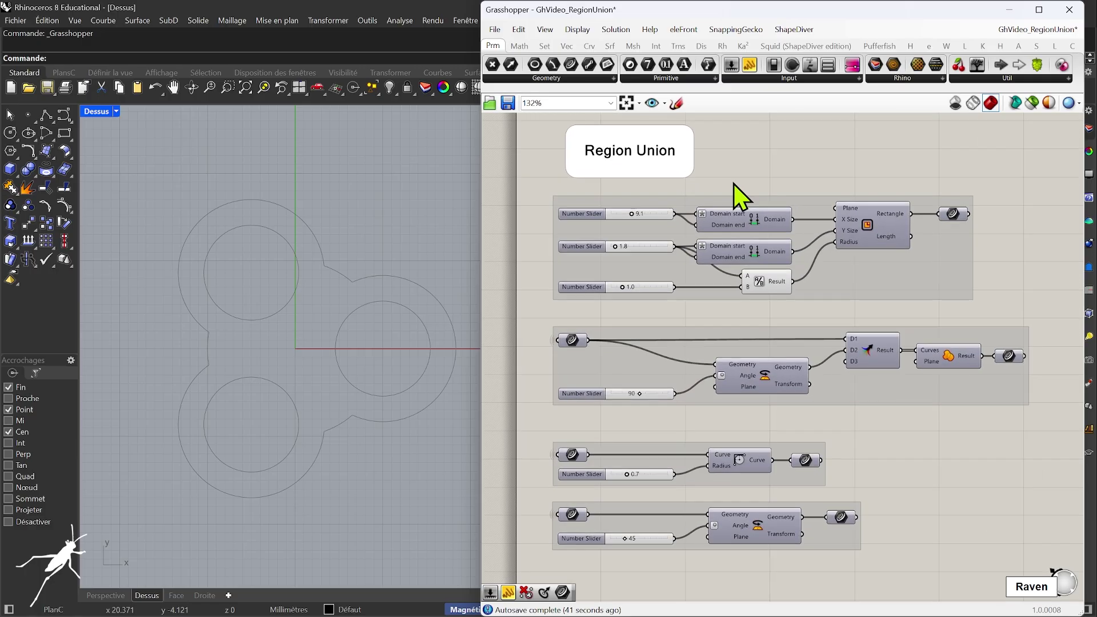
left_click_drag(570, 205, 1019, 319)
mouse_move(923, 347)
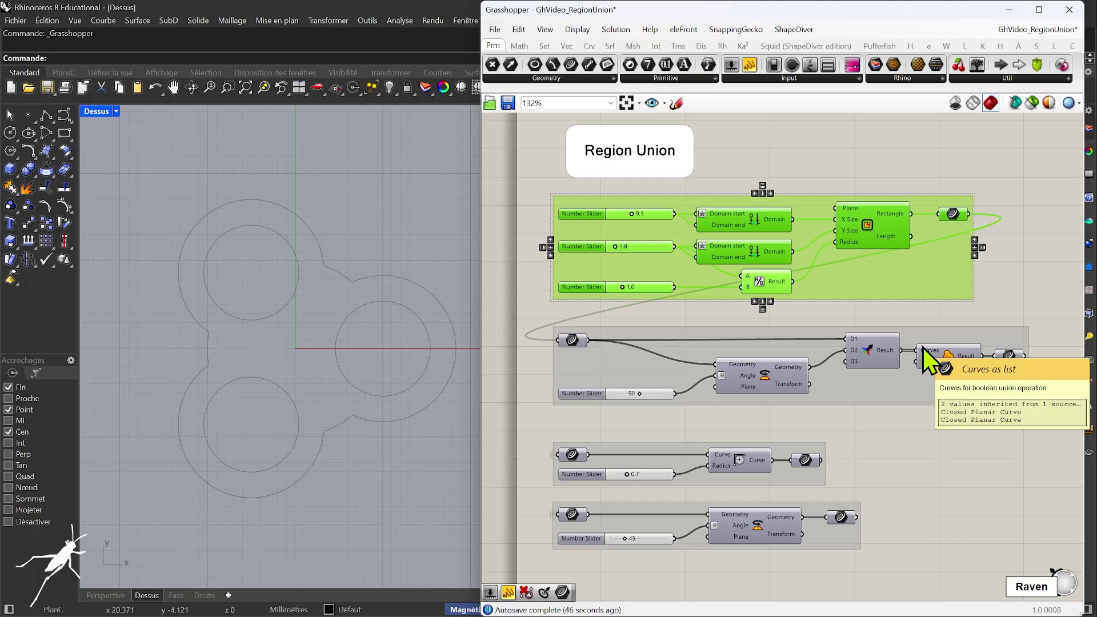
Move the circle union group down and paste the rounded rectangle group between it and the circle input group.
right_click_drag(833, 450, 819, 199)
scroll(819, 200, "down", 4)
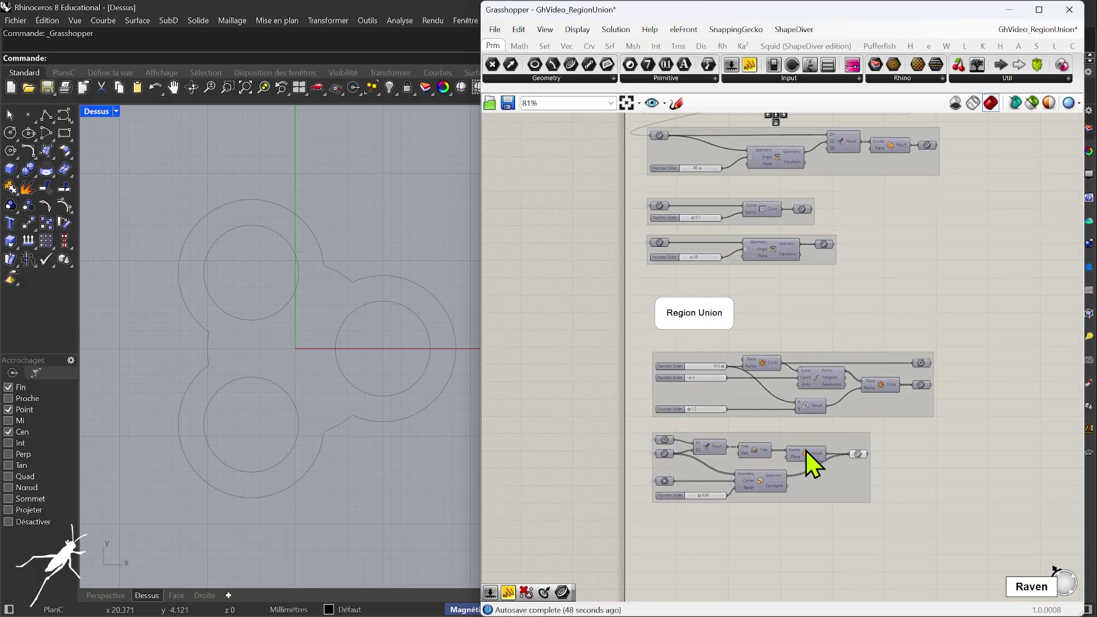
scroll(771, 520, "up", 5)
right_click_drag(770, 523, 765, 346)
left_click_drag(793, 320, 815, 516)
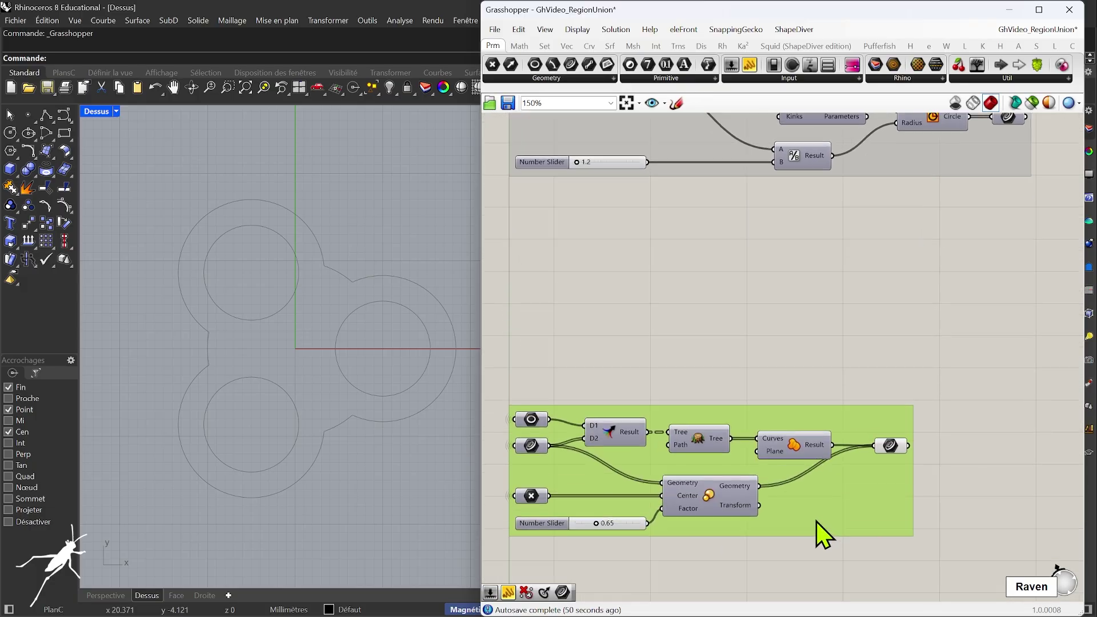
key("ctrl+v")
left_click_drag(910, 384, 876, 304)
left_click(874, 358)
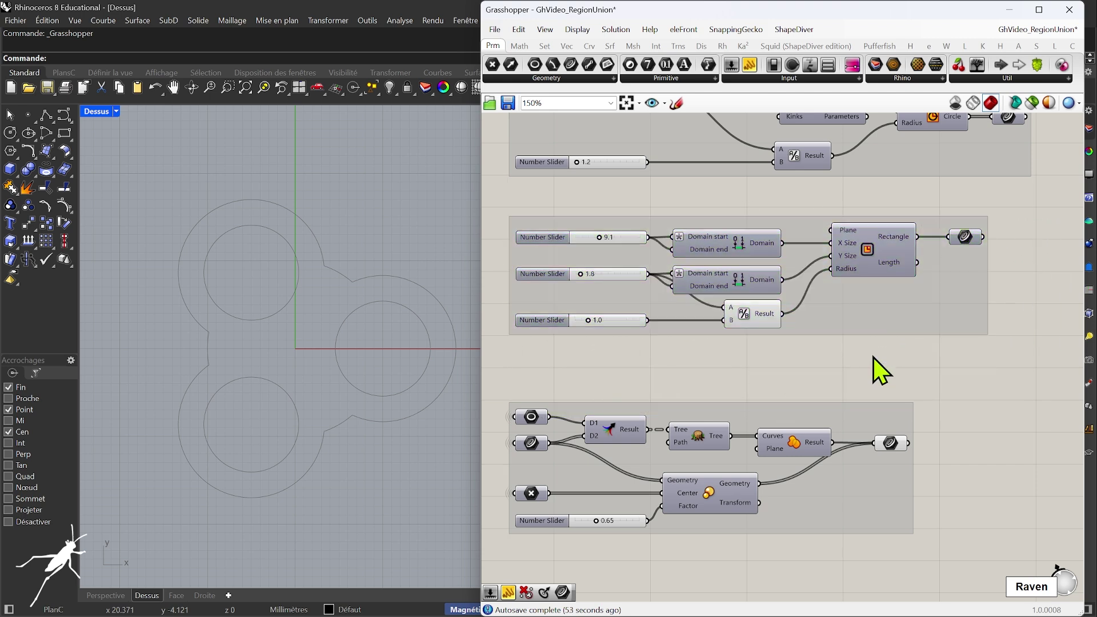
Adjust the positions of the output Curve parameters in the rectangle group and the union group.
left_click(963, 237)
left_click(901, 321)
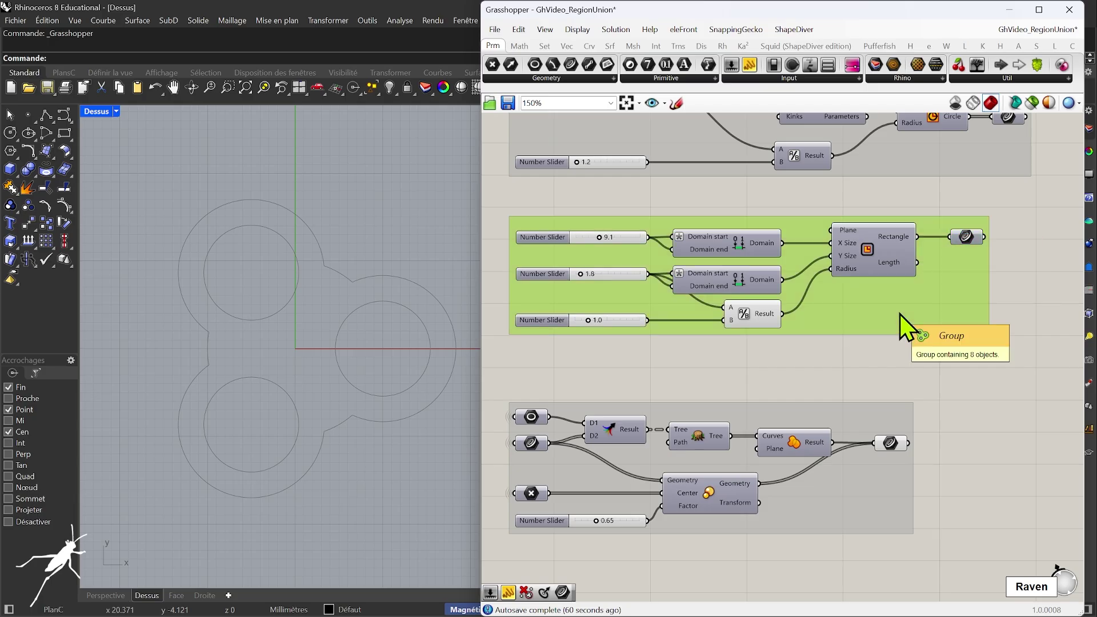
left_click(1011, 294)
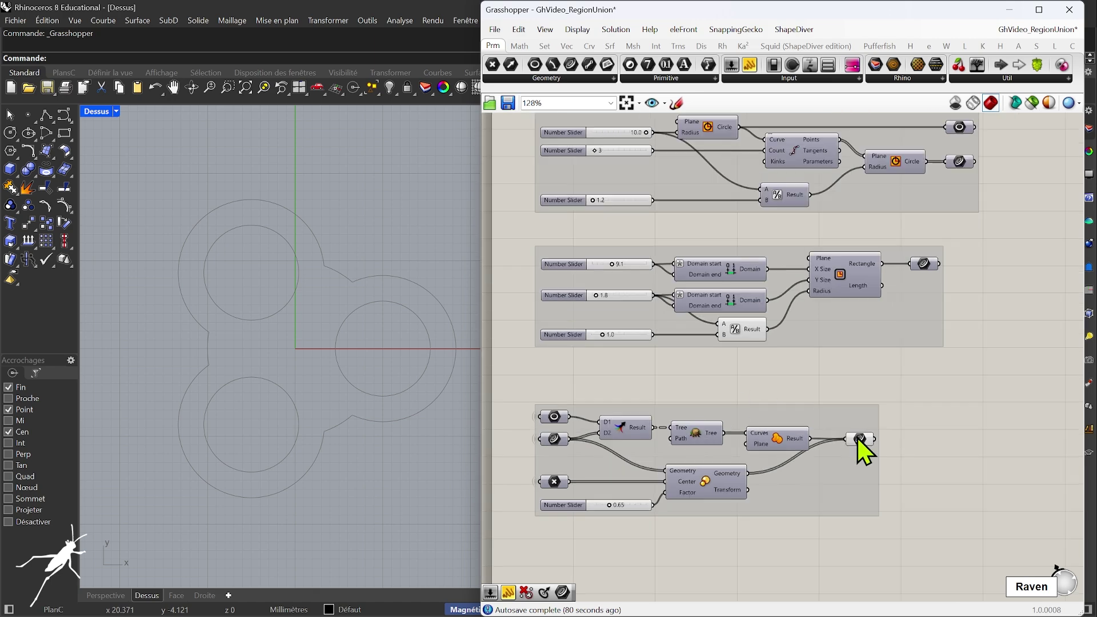
left_click_drag(857, 437, 851, 441)
left_click(866, 386)
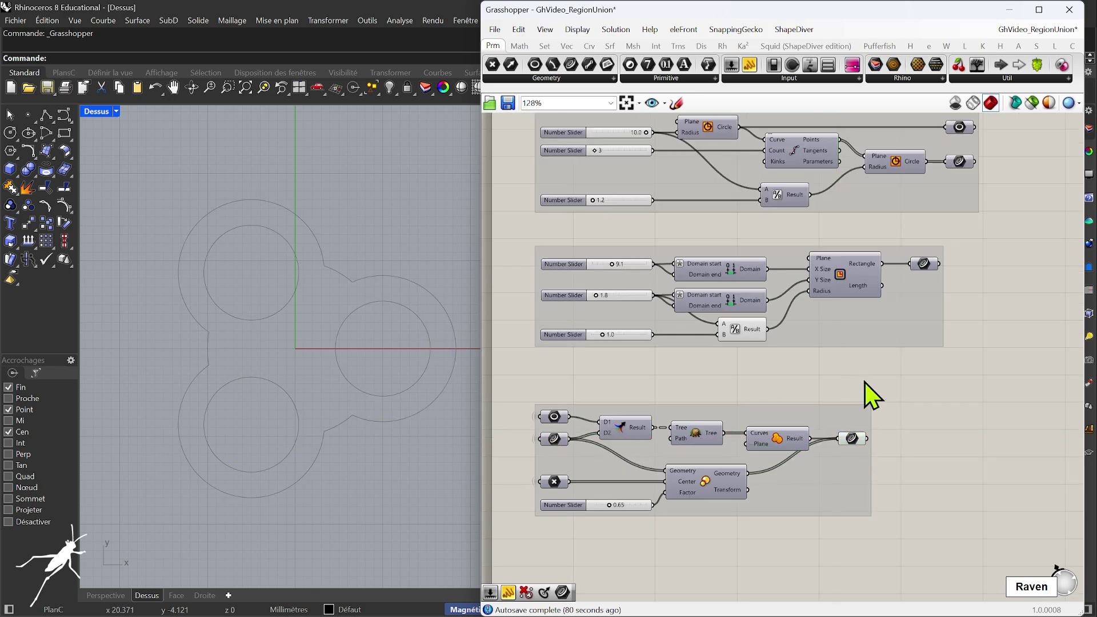
Hide the preview of the union group's final Curve parameter and move that group farther down the canvas.
left_click(856, 439)
key("ctrl+q")
left_click_drag(869, 481, 835, 559)
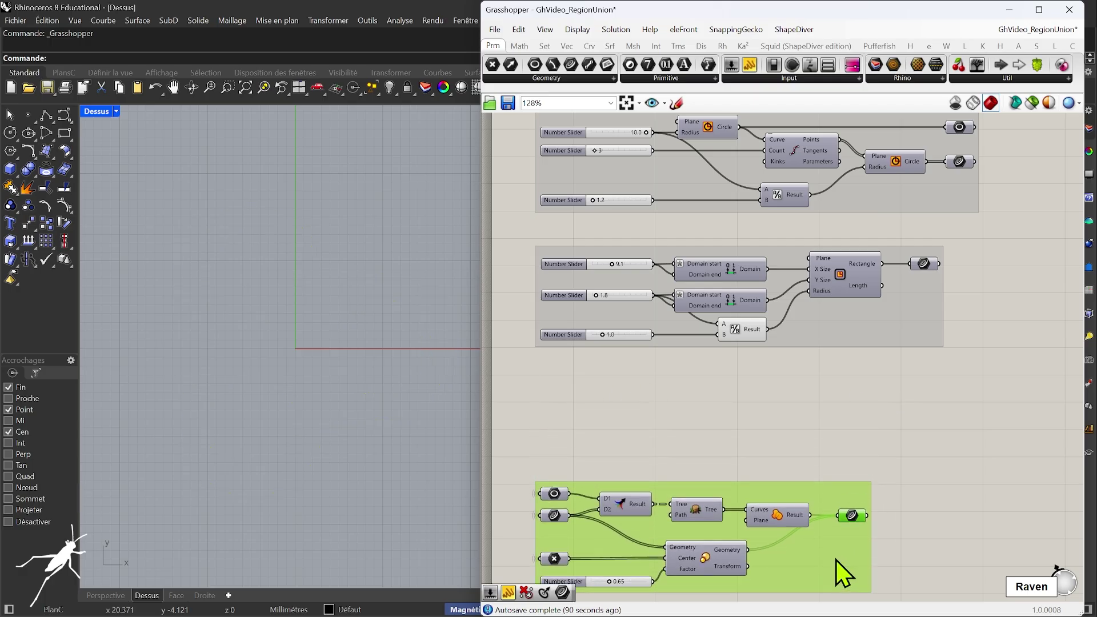
Turn on the preview of the pasted rounded rectangle's output Curve parameter.
right_click_drag(862, 350, 842, 403)
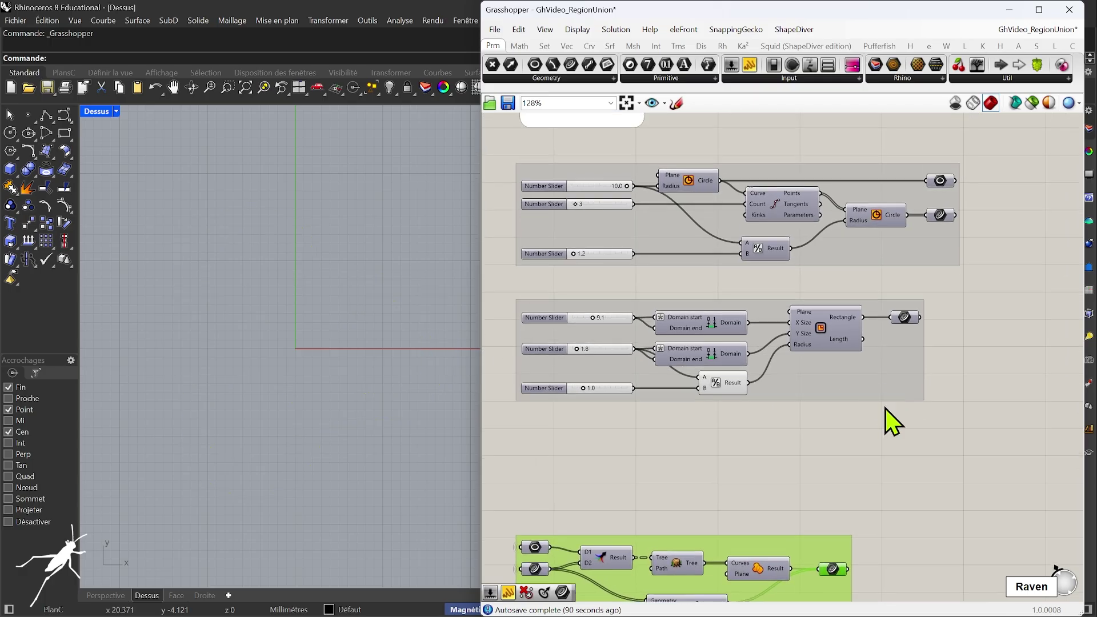
scroll(892, 422, "up", 2)
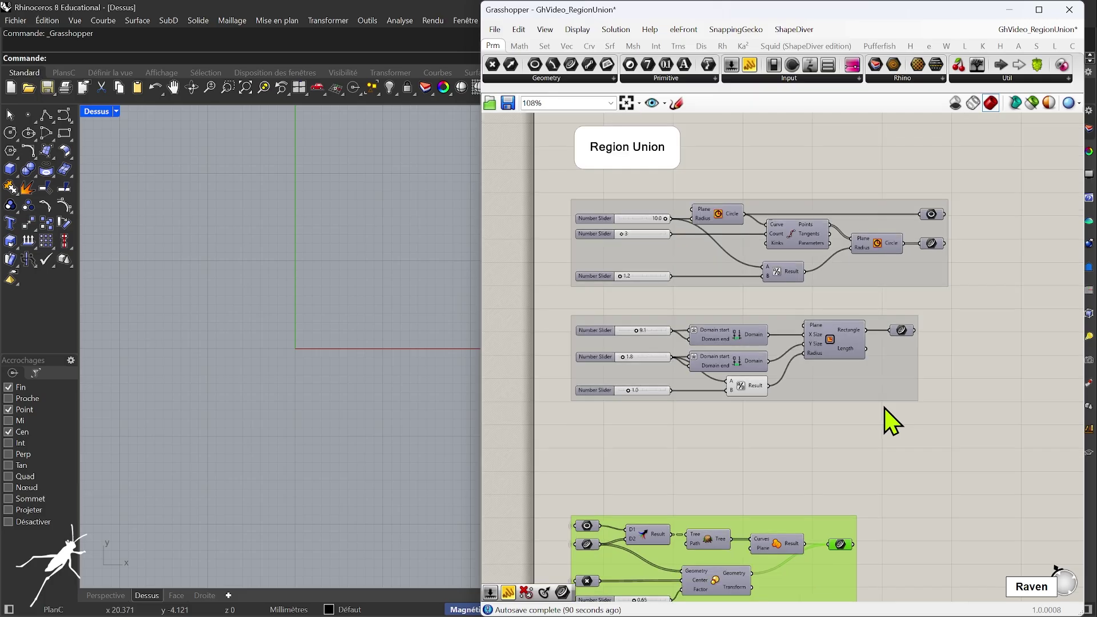
scroll(889, 419, "down", 3)
scroll(876, 458, "up", 2)
left_click(907, 316)
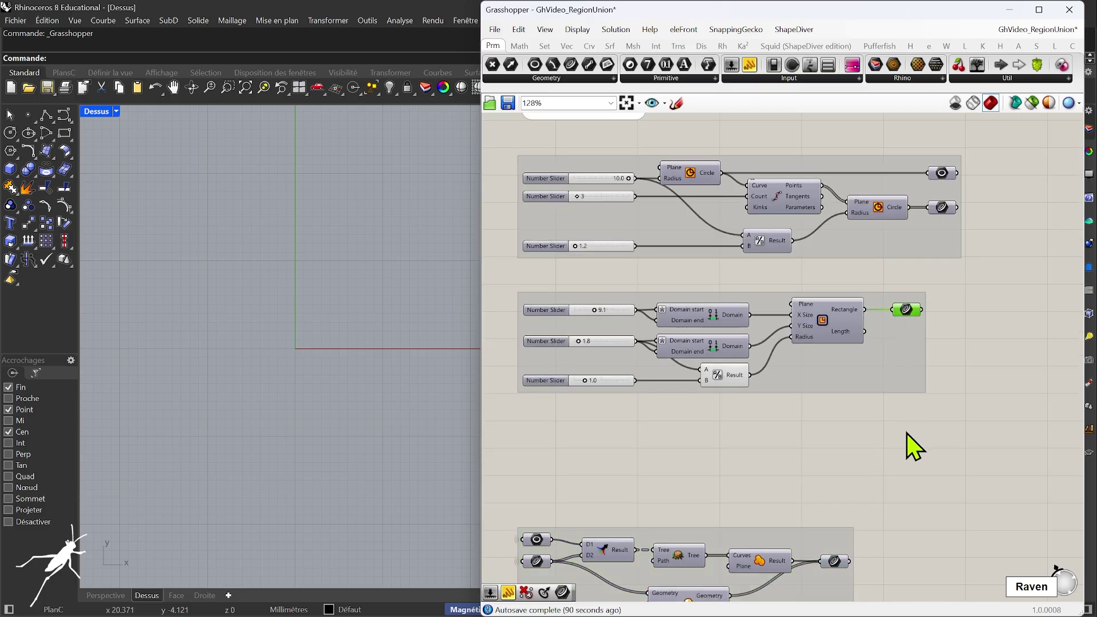
left_click(974, 326)
Turn on the previews of the curve division points and the large base Circle.
left_click(808, 197)
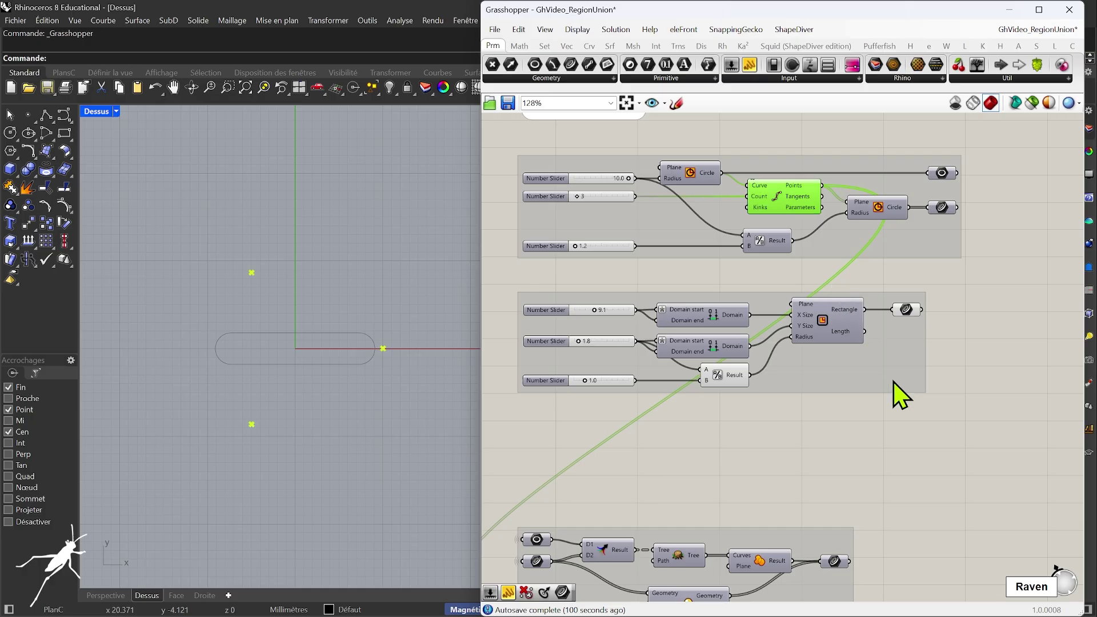
left_click(702, 178)
right_click_drag(883, 283, 861, 334)
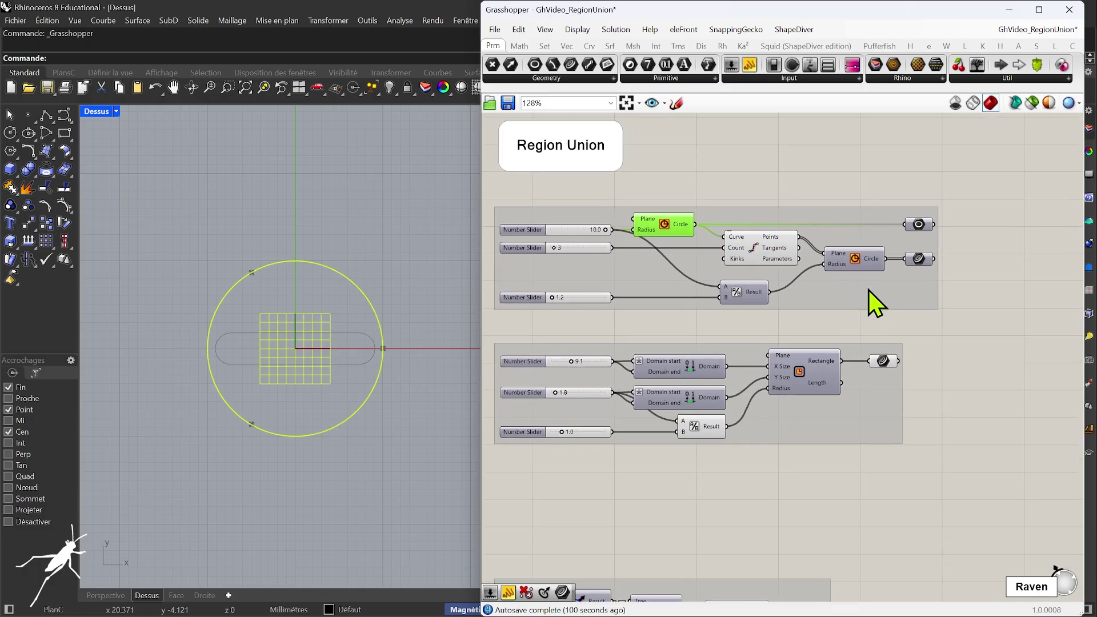
Delete the small-circle Circle component, the Division component, its 1.2 slider and the output Curve parameter from the circle group.
left_click(868, 268)
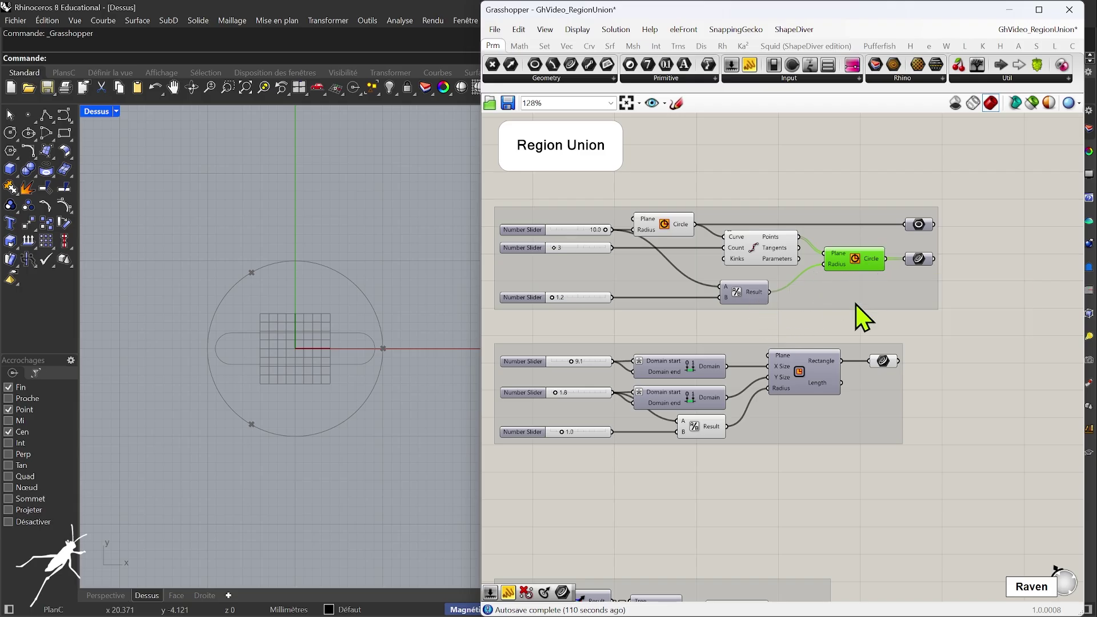
key("Delete")
left_click(750, 293)
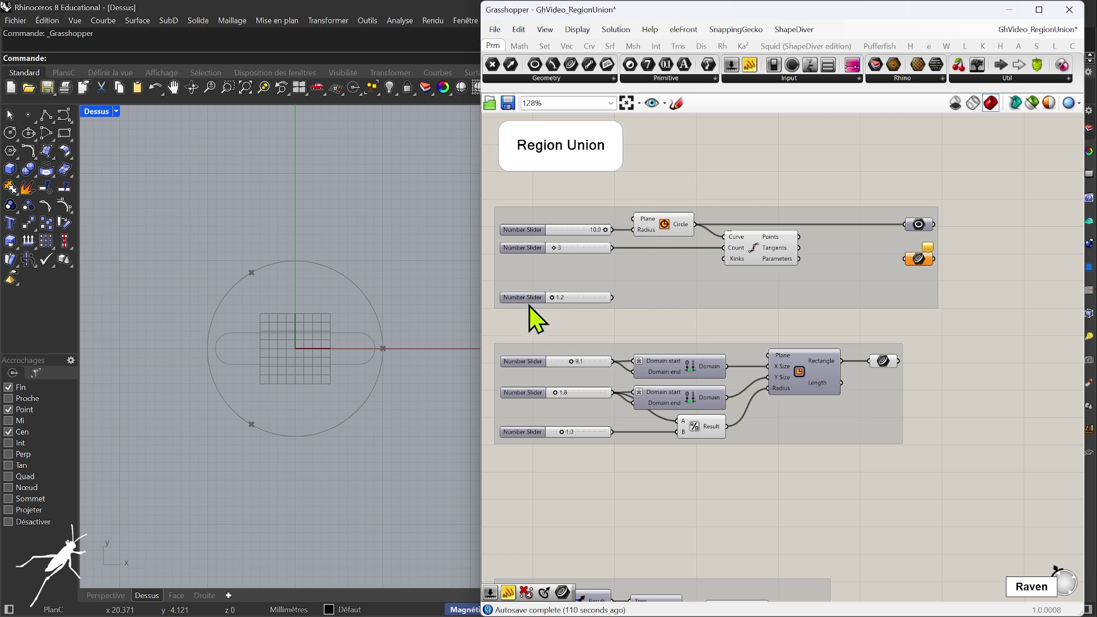
left_click(530, 299, "shift")
key("Delete")
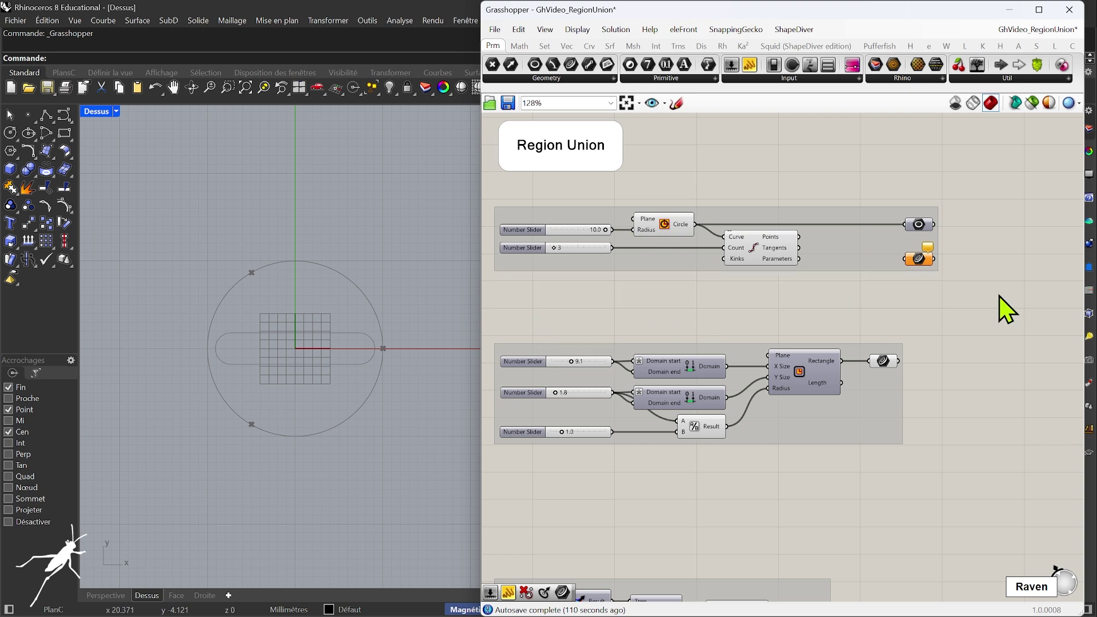
left_click(920, 260)
key("Delete")
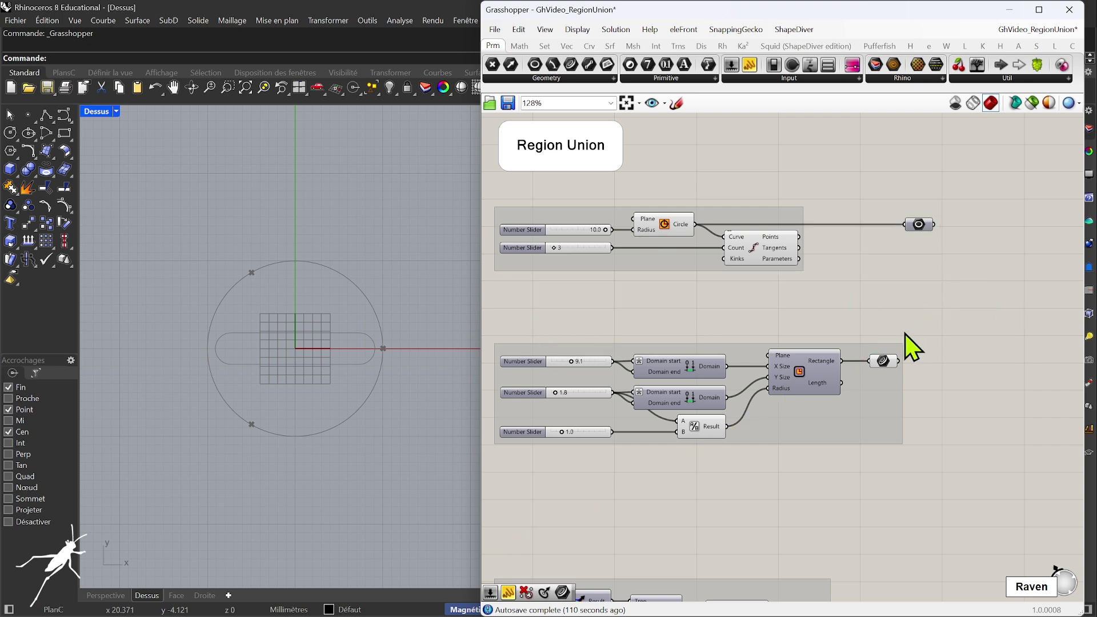
Examine the base circle, its division points and the rounded rectangle curve, and look through the available plane components.
left_click(787, 252)
left_click(904, 302)
left_click(882, 361)
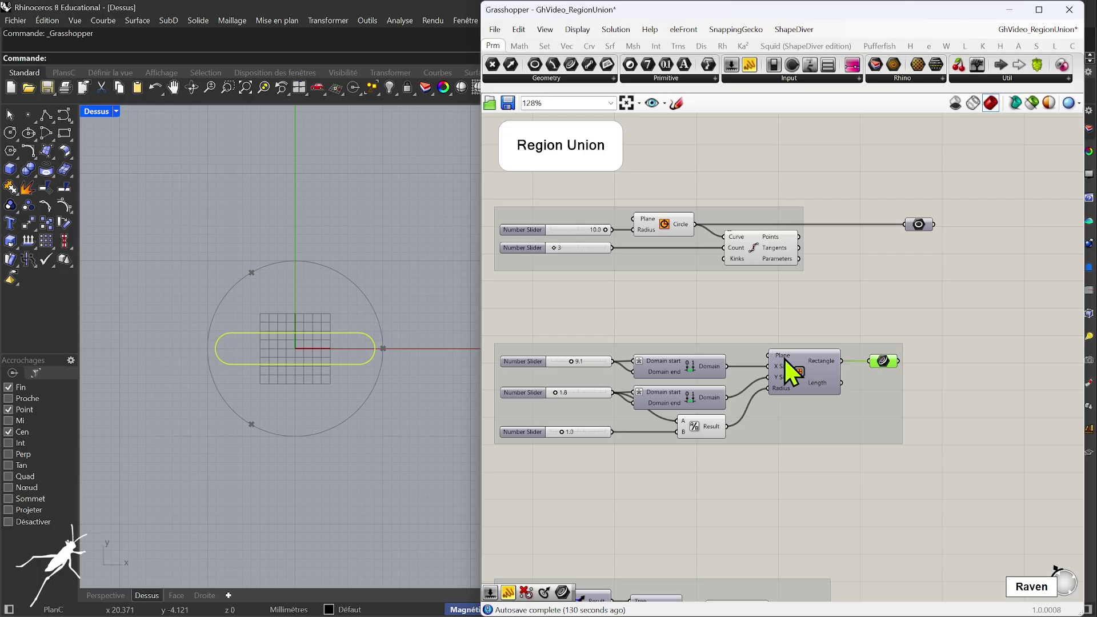
mouse_move(783, 359)
left_click(567, 47)
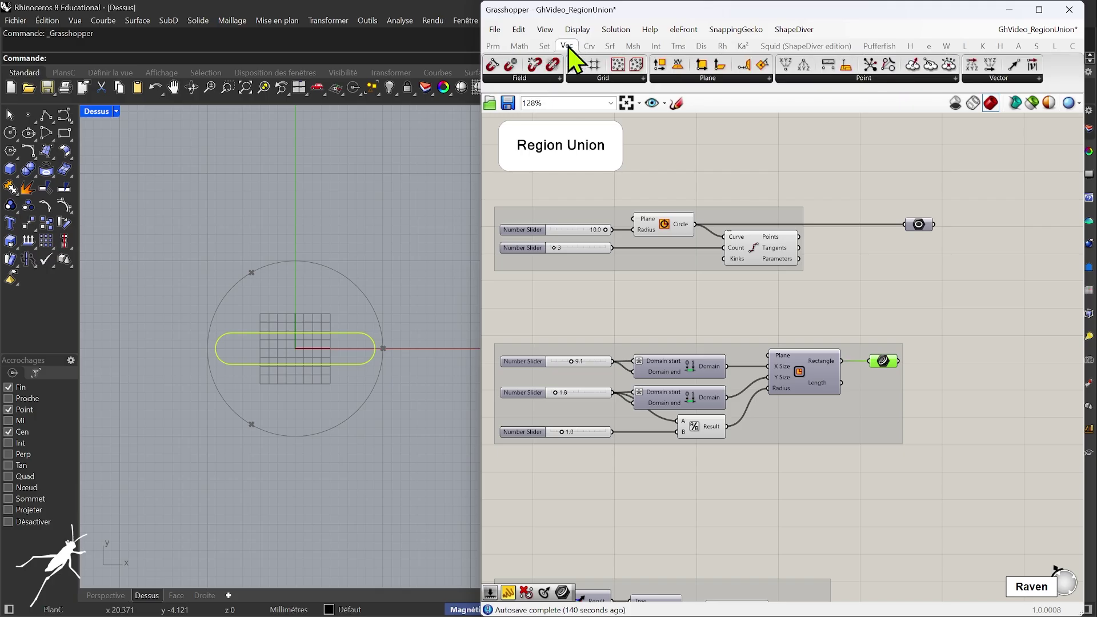
left_click(711, 80)
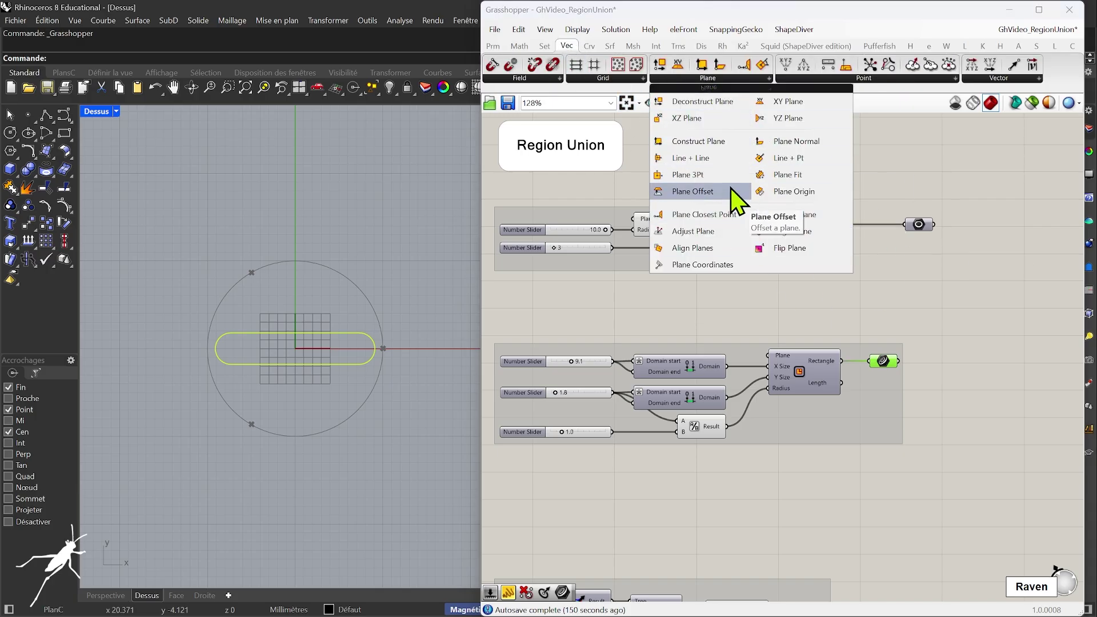
left_click(765, 320)
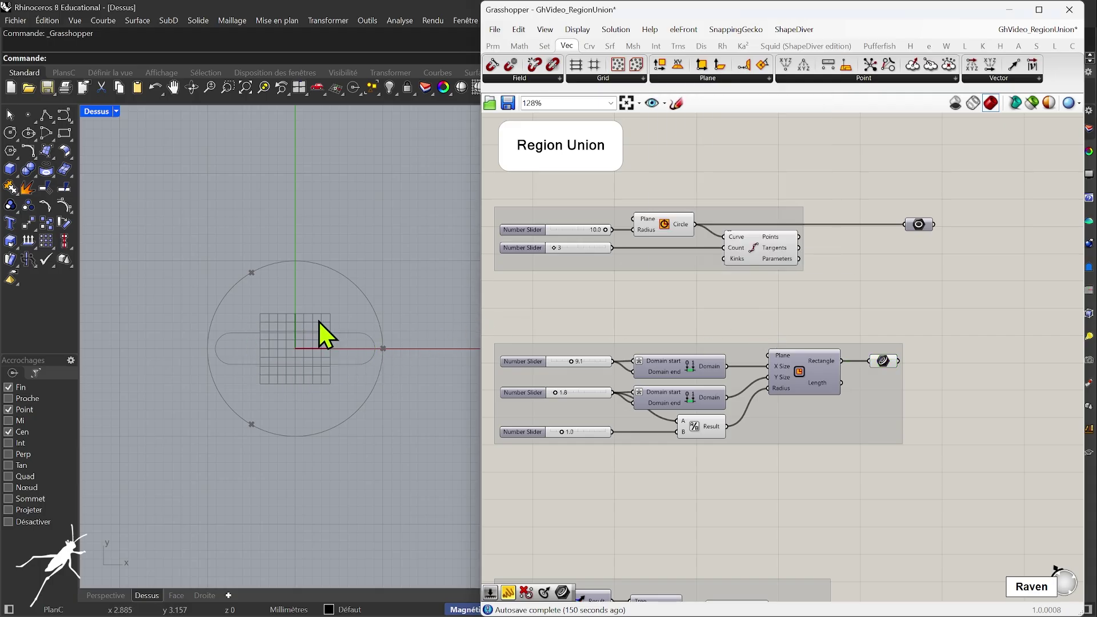
left_click(656, 231)
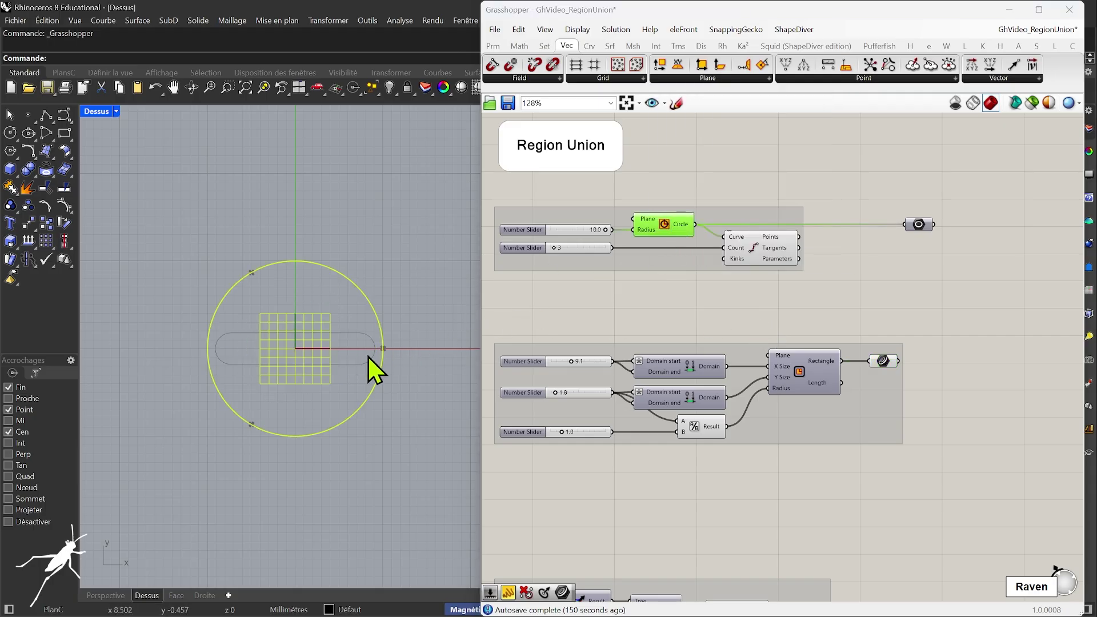
left_click(772, 245)
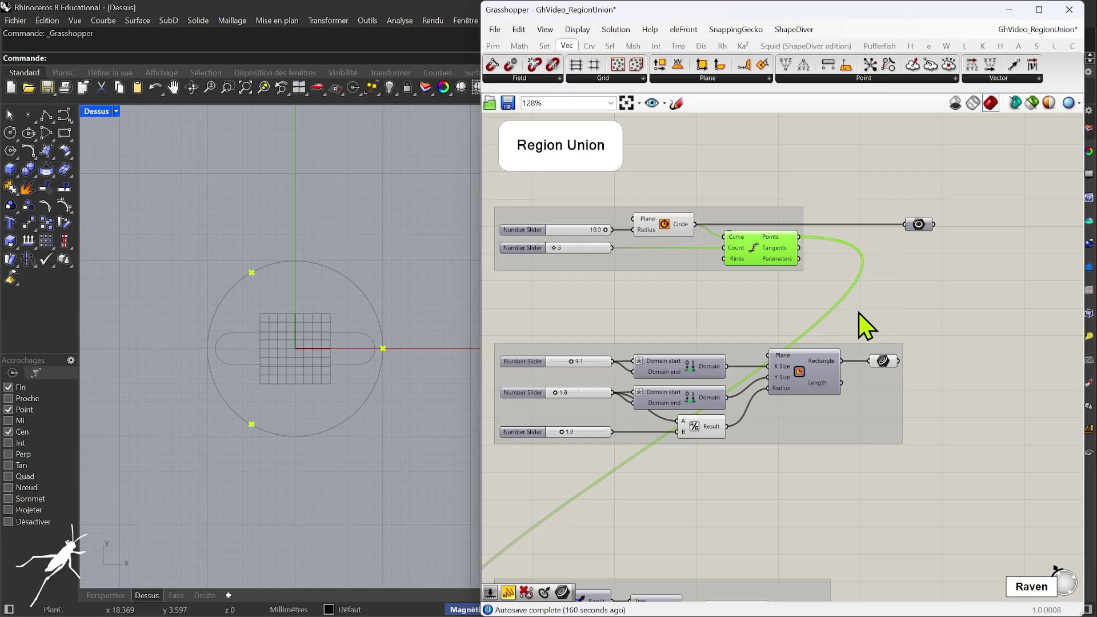
left_click(664, 230)
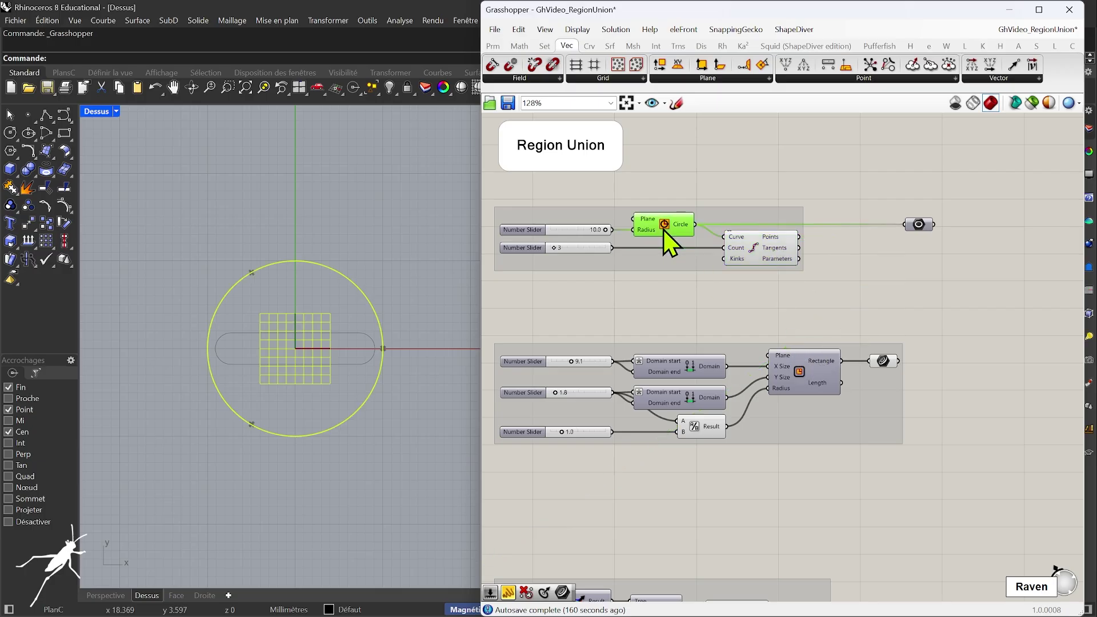
left_click(784, 255)
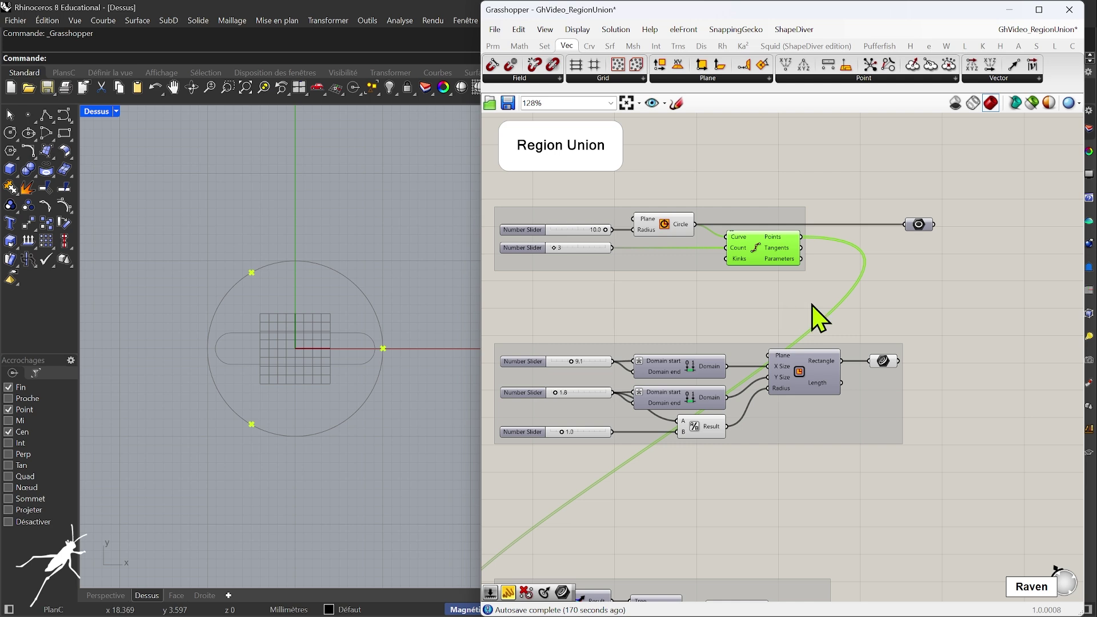
left_click(884, 366)
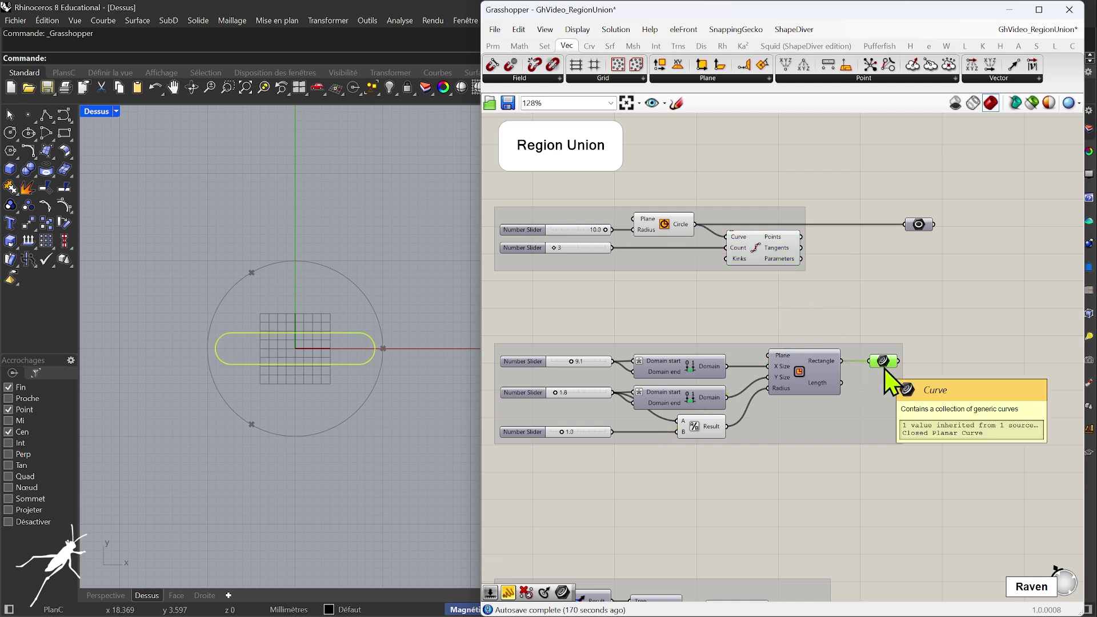
left_click(851, 321)
Add an XY Plane component beside the curve division and feed its Origin from the division Points.
left_click(721, 86)
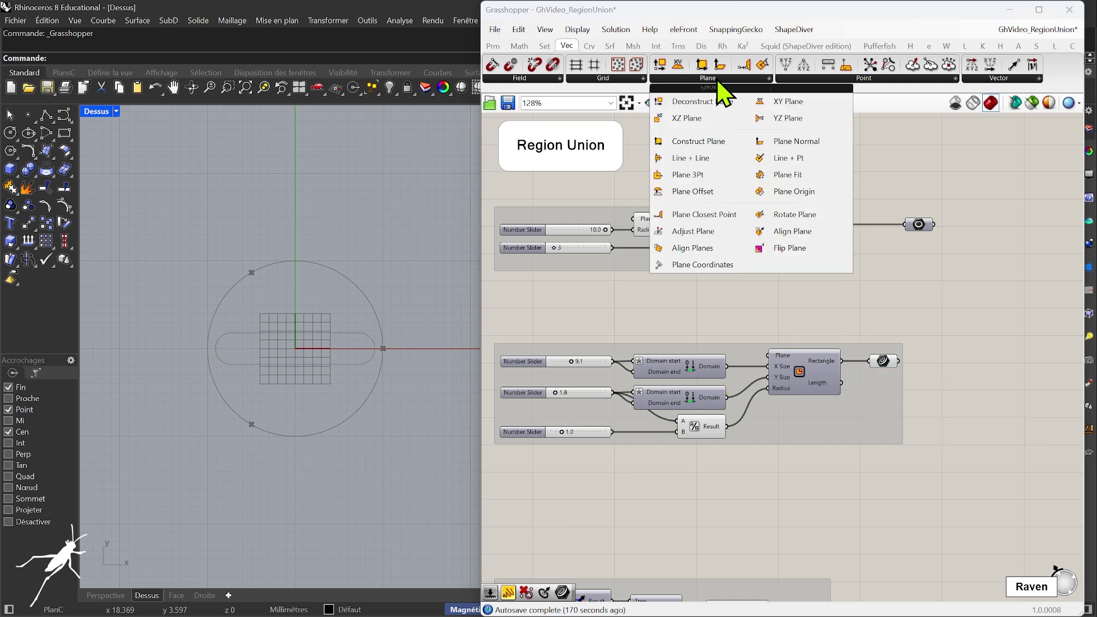
left_click_drag(791, 103, 756, 296)
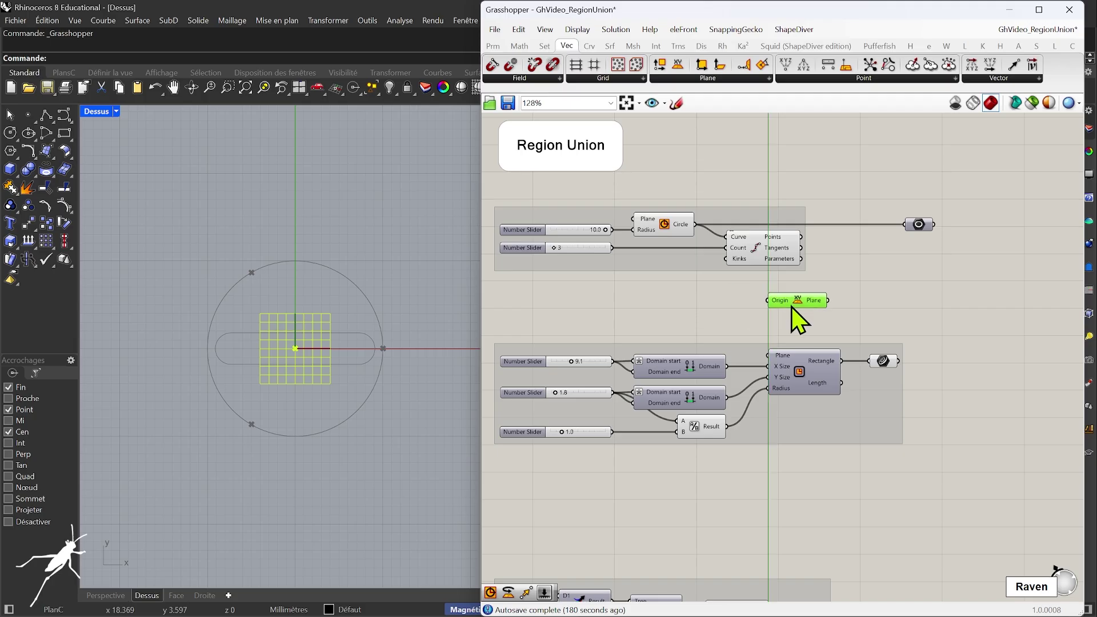
left_click_drag(742, 292, 855, 279)
left_click_drag(802, 236, 835, 240)
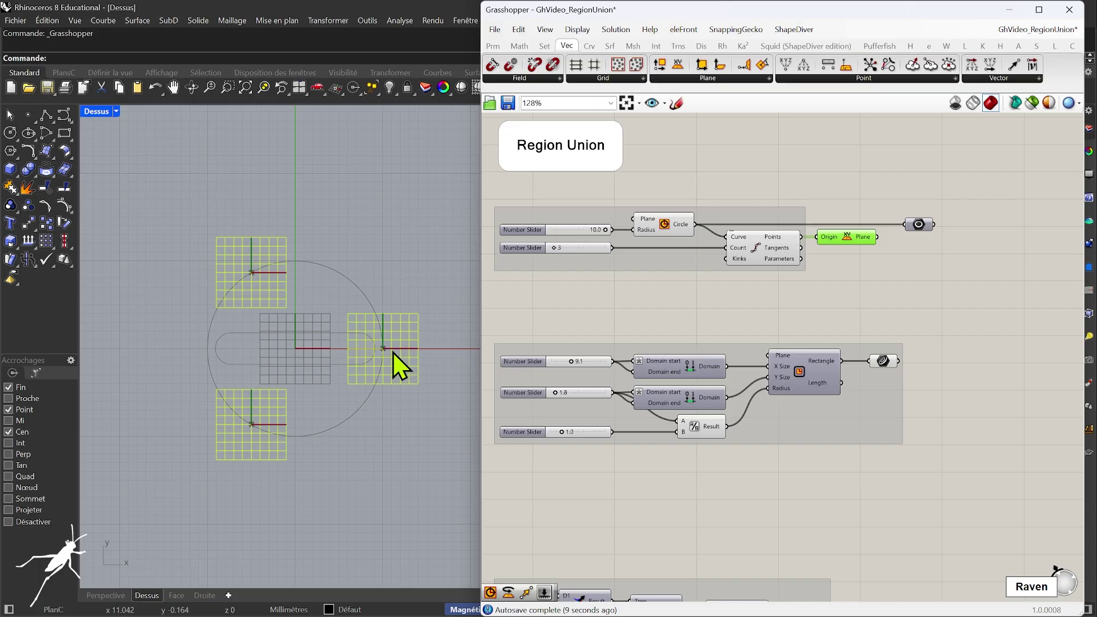
Add an Align Plane component and connect the XY Plane output to its Plane input.
left_click(721, 79)
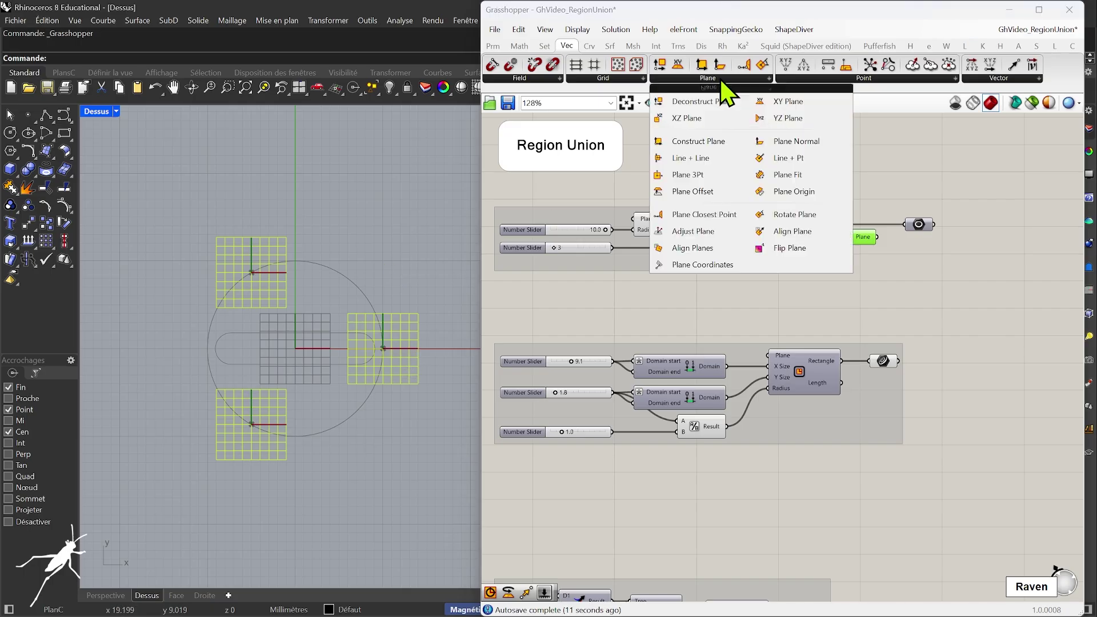
left_click(790, 230)
left_click(928, 273)
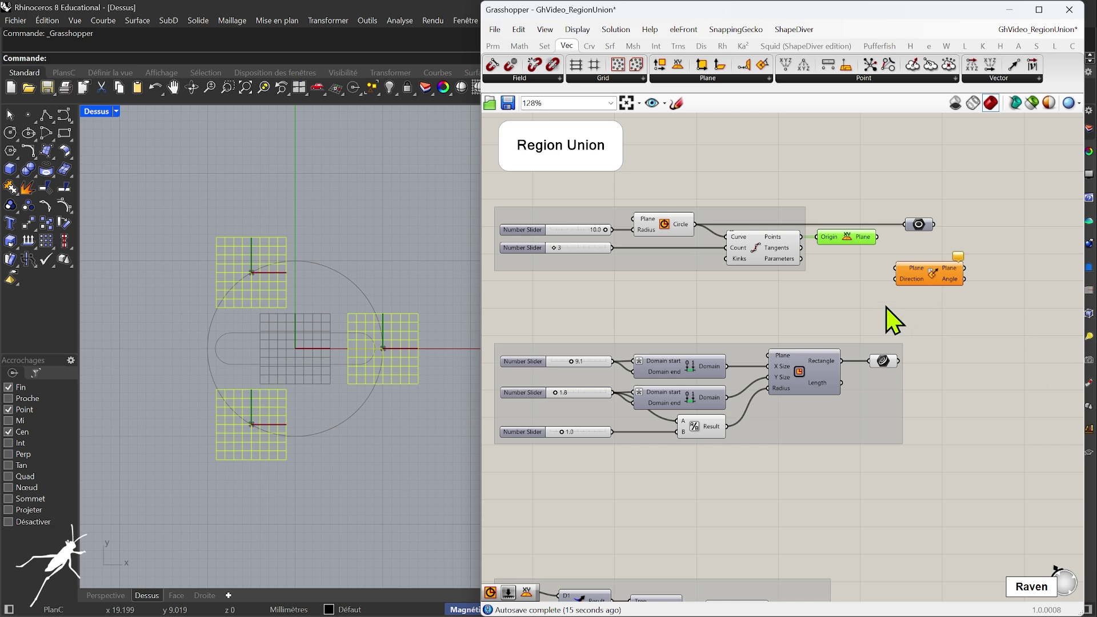
left_click_drag(876, 237, 928, 266)
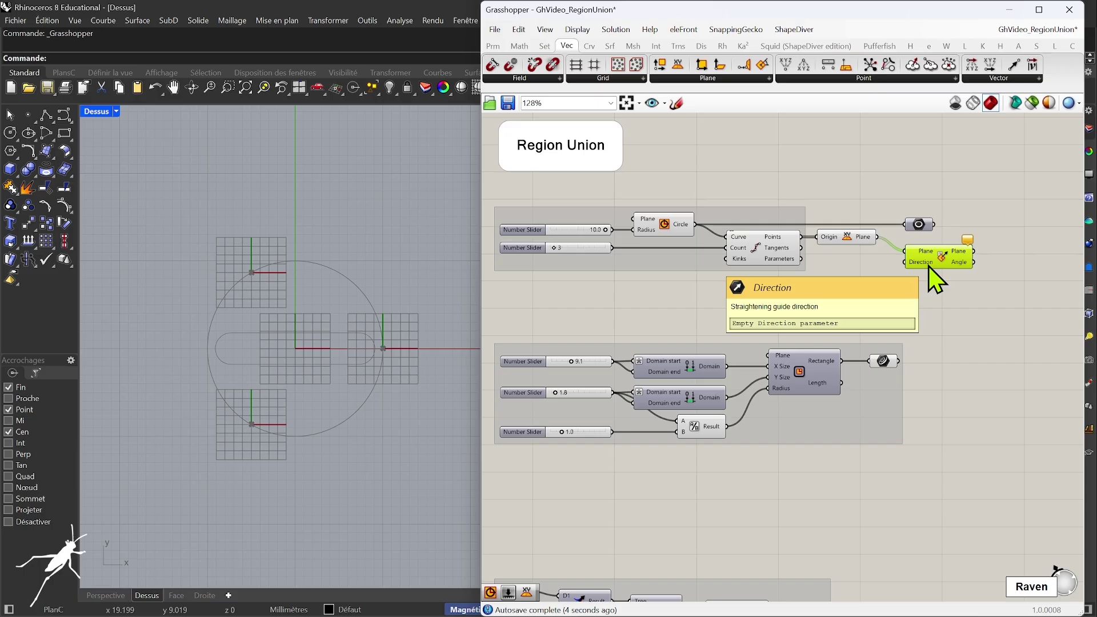
Inspect the curve division's Tangents output and connect it to the Direction input of Align Plane.
left_click(869, 286)
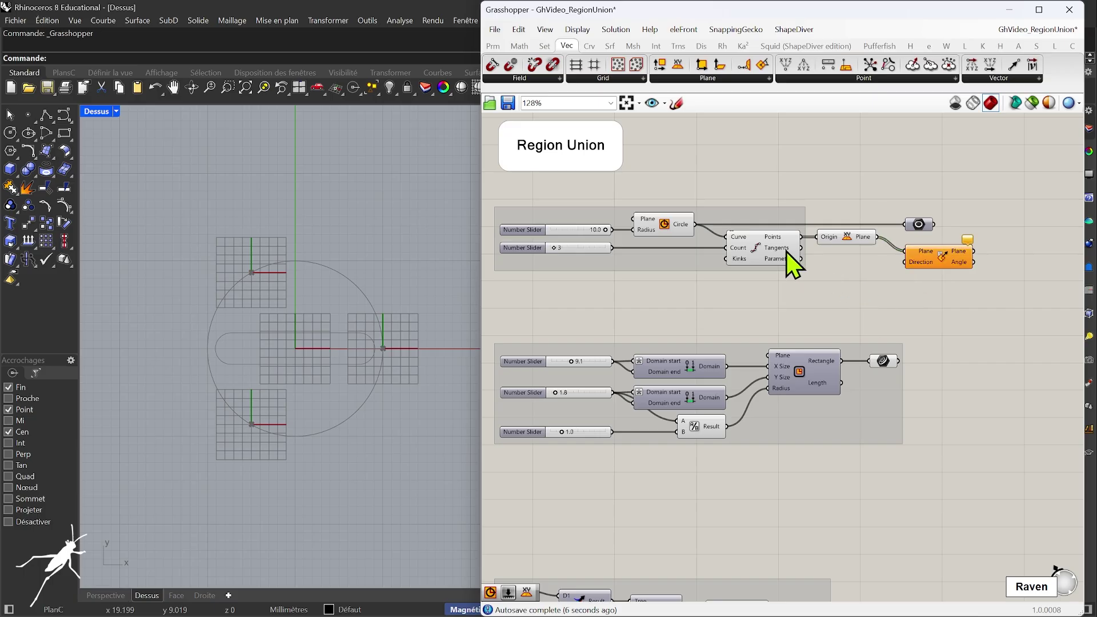
mouse_move(786, 253)
left_click(781, 252)
mouse_move(778, 250)
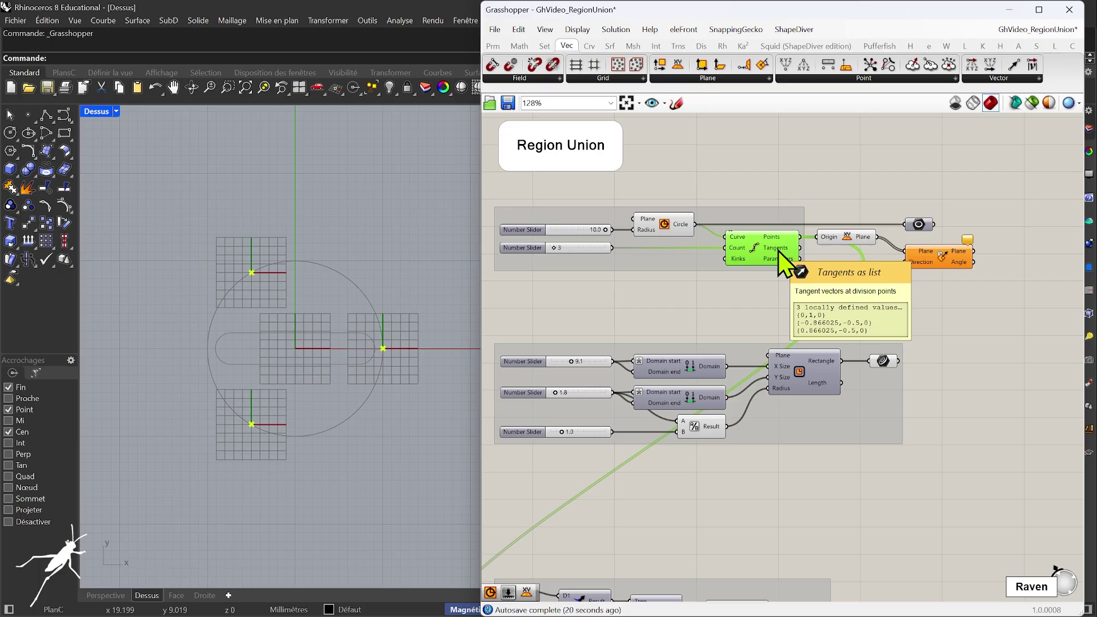
left_click_drag(778, 250, 905, 263)
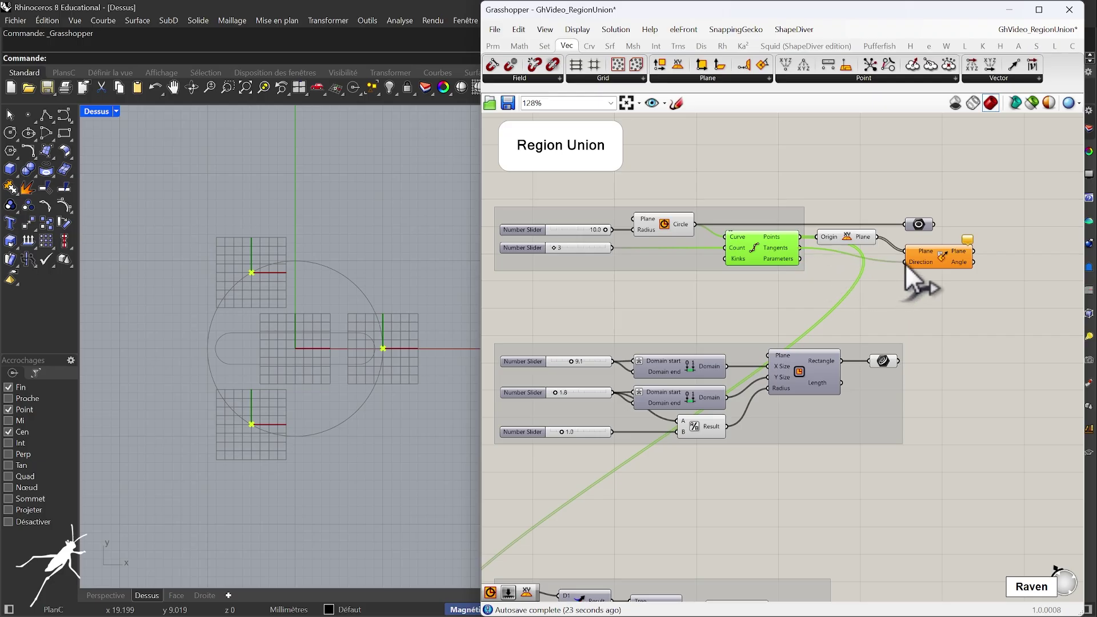
Hide the XY Plane preview and shift the Align Plane component slightly closer to it.
left_click(828, 237)
key("ctrl+q")
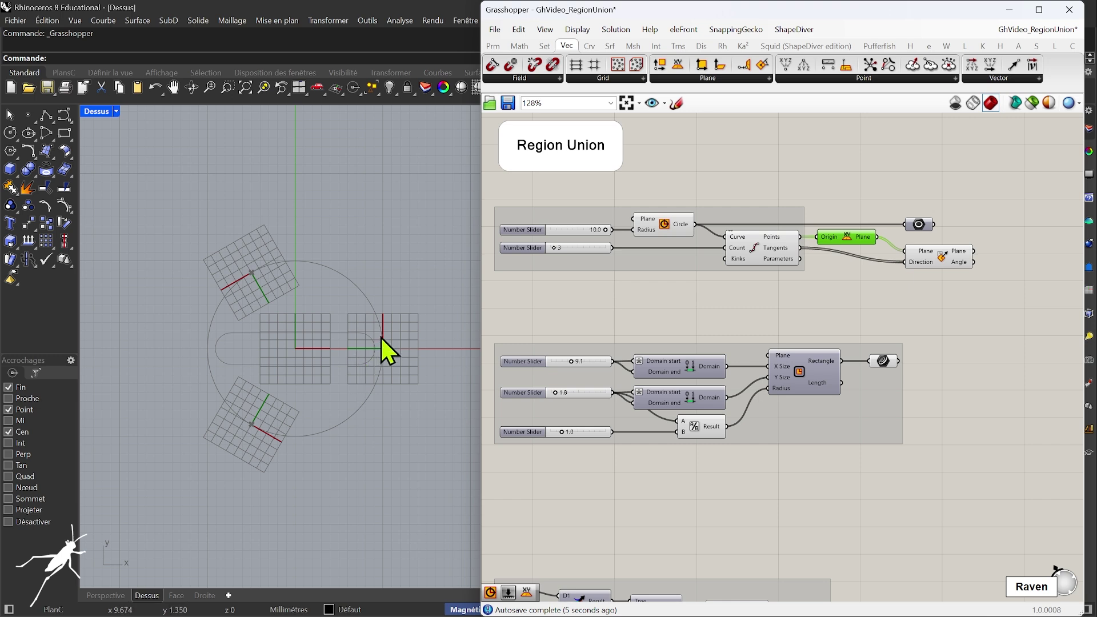
left_click_drag(943, 257, 932, 266)
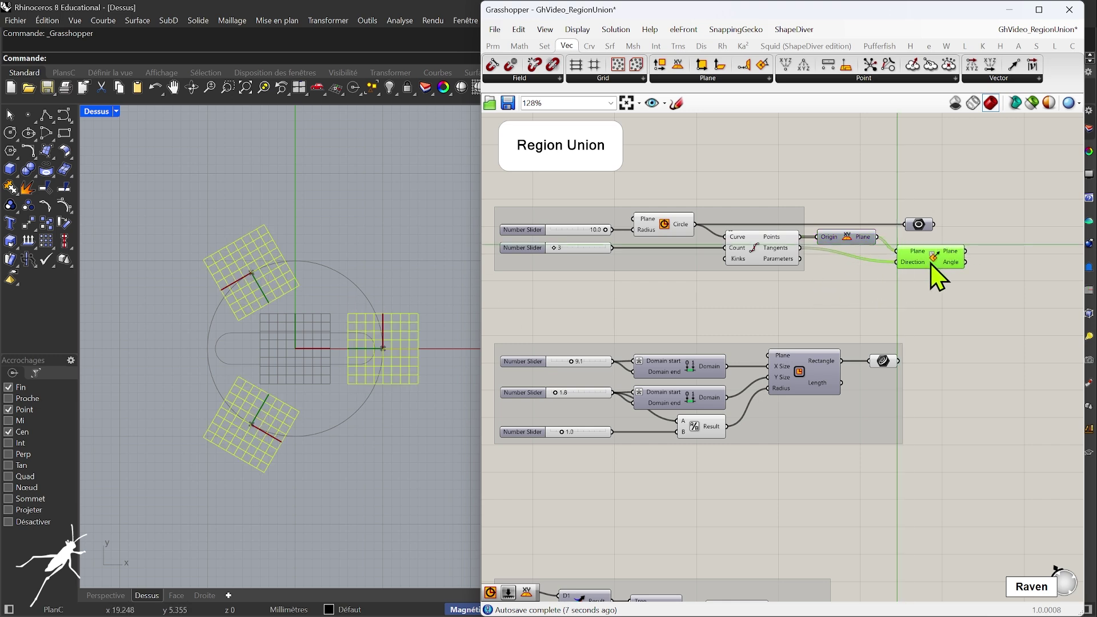
left_click(977, 308)
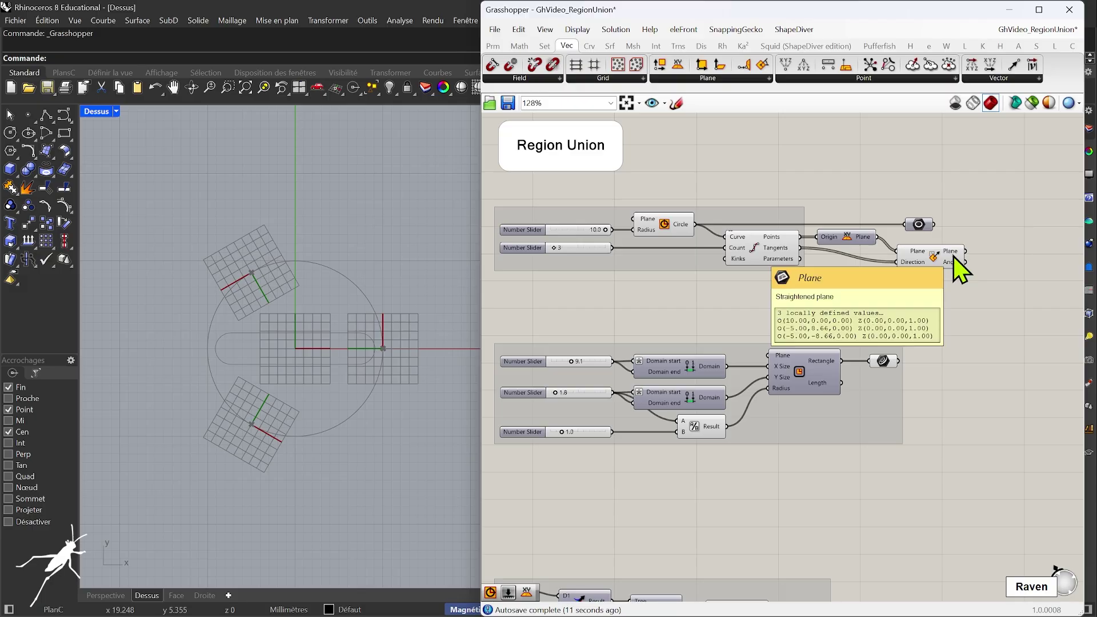
Add a Plane parameter fed by the Align Plane output, and hide the previews of Align Plane and the curve division.
left_click(498, 48)
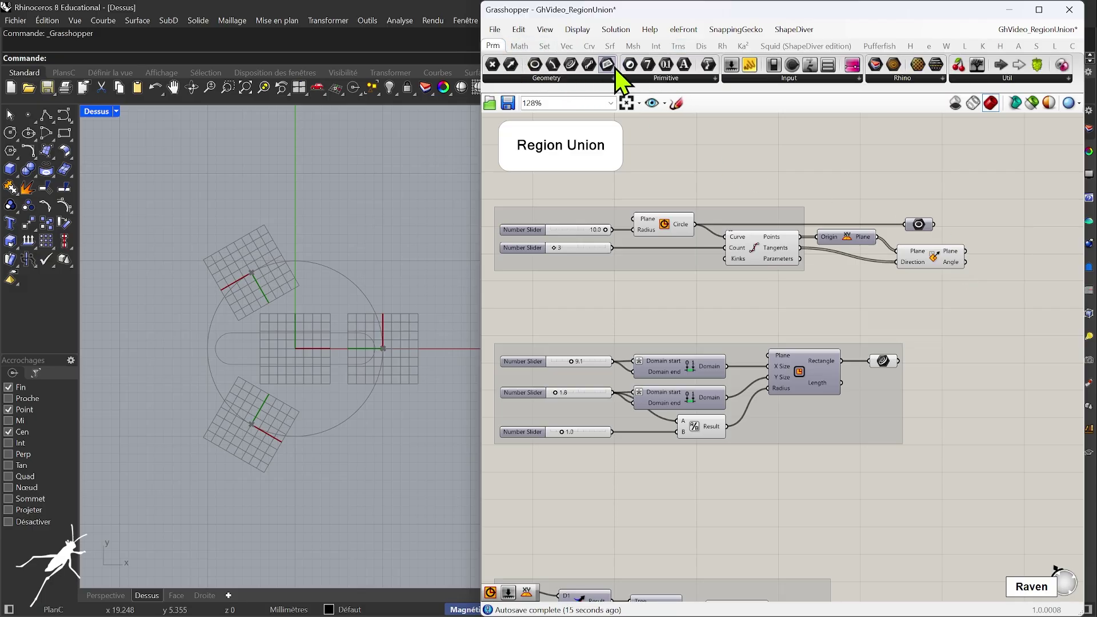
left_click_drag(616, 68, 1002, 260)
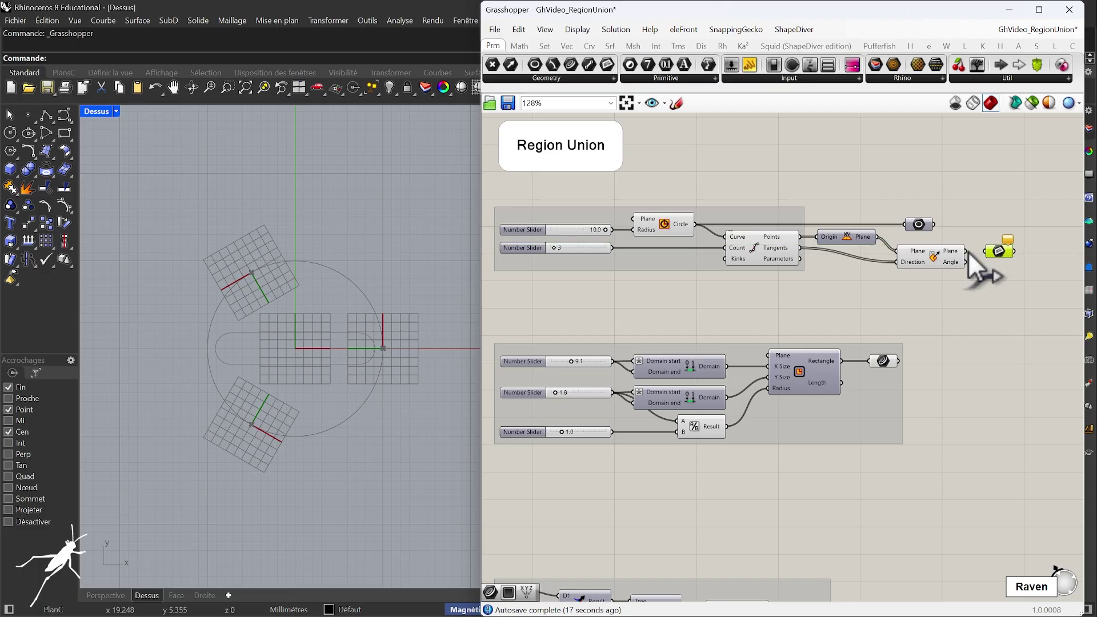
left_click(949, 258)
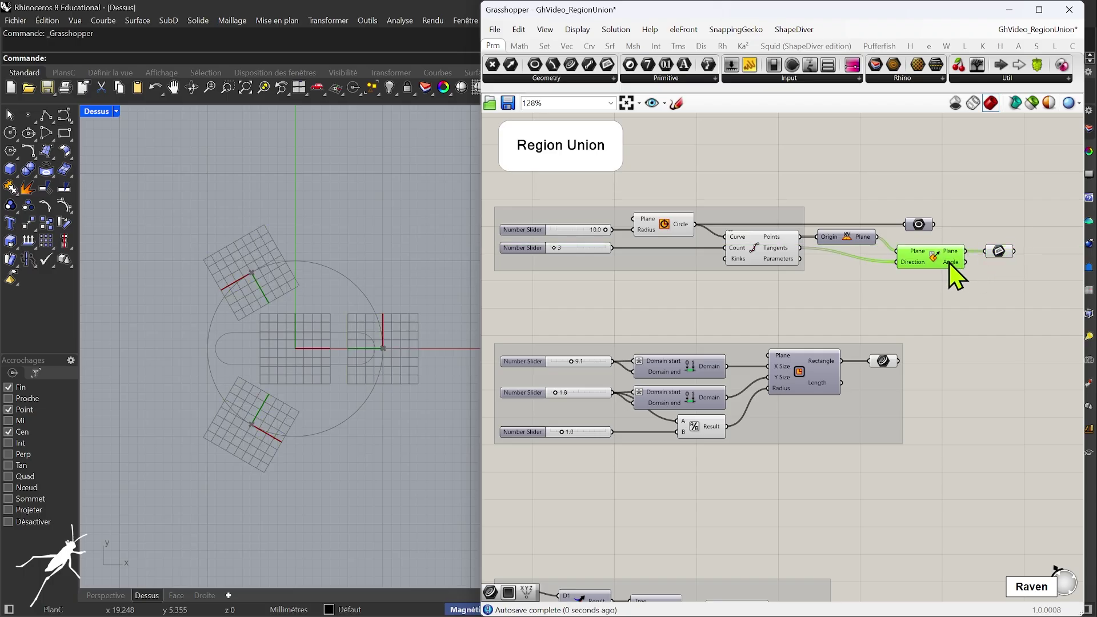
left_click(754, 249)
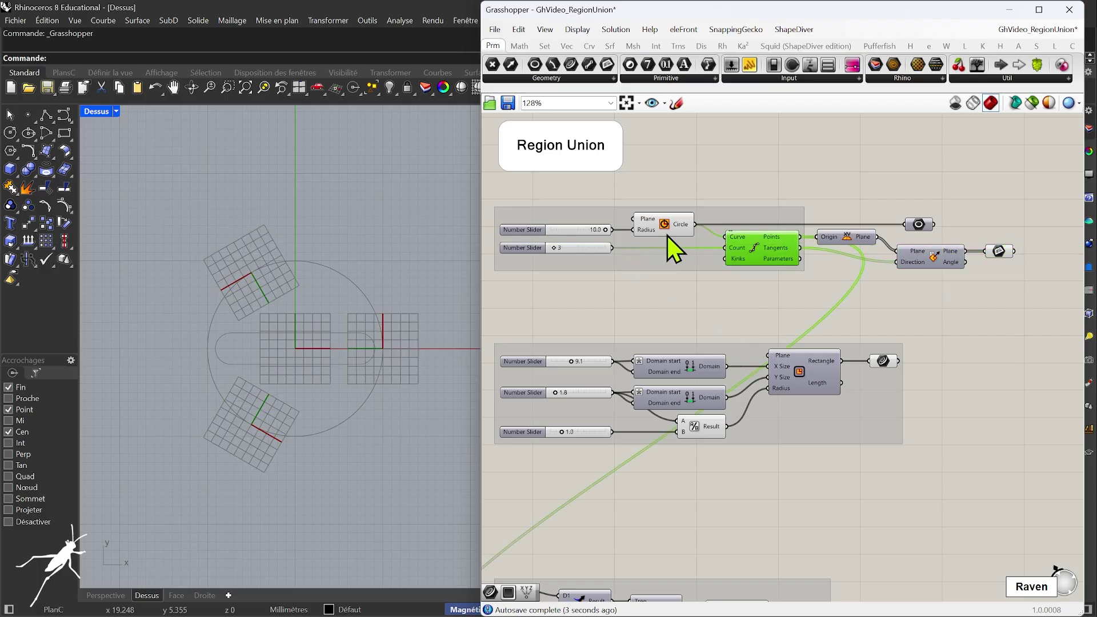
Align the output Circle parameter above the Plane parameter and add both, with the XY Plane and Align Plane components, to the circle group.
left_click_drag(933, 224, 1001, 224)
left_click_drag(805, 183, 1036, 306)
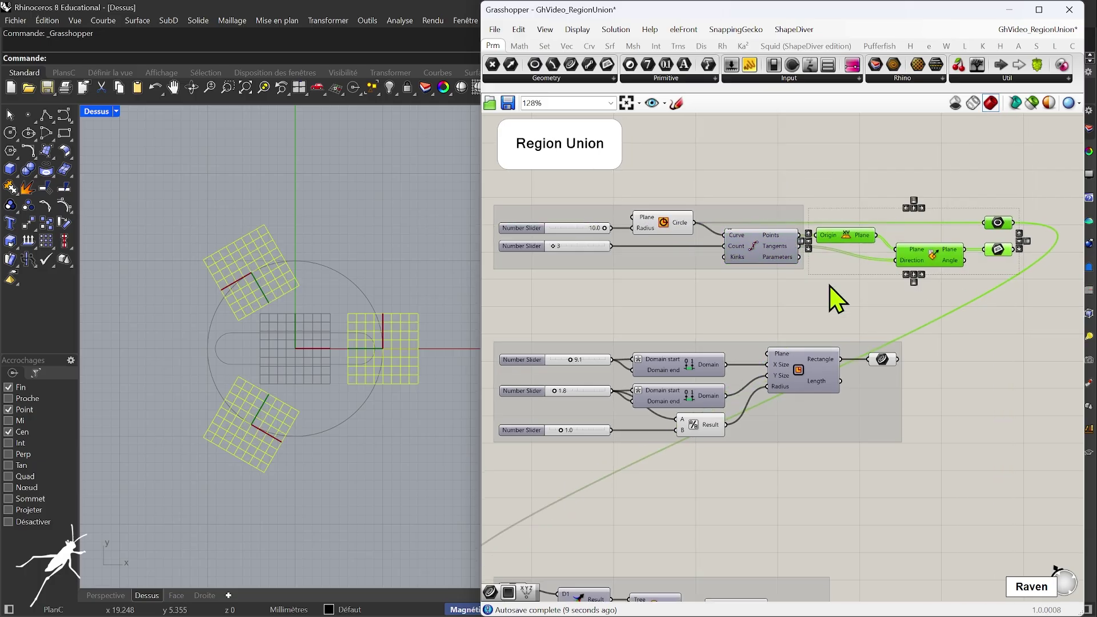
right_click(780, 216)
left_click(848, 305)
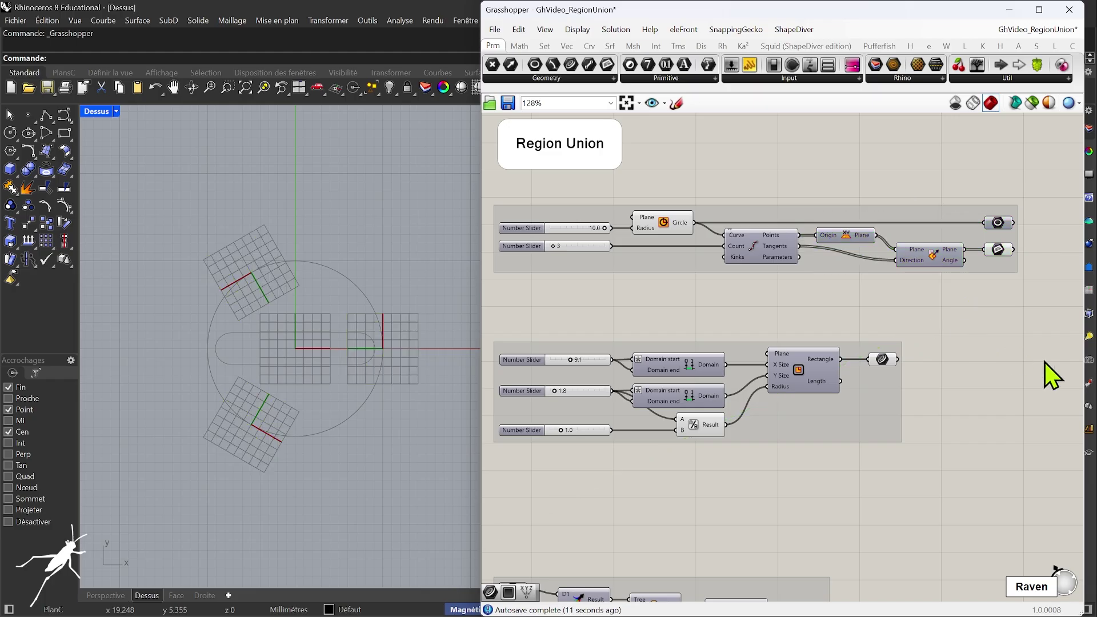
Add an Orient component below the rounded rectangle group.
left_click(1000, 252)
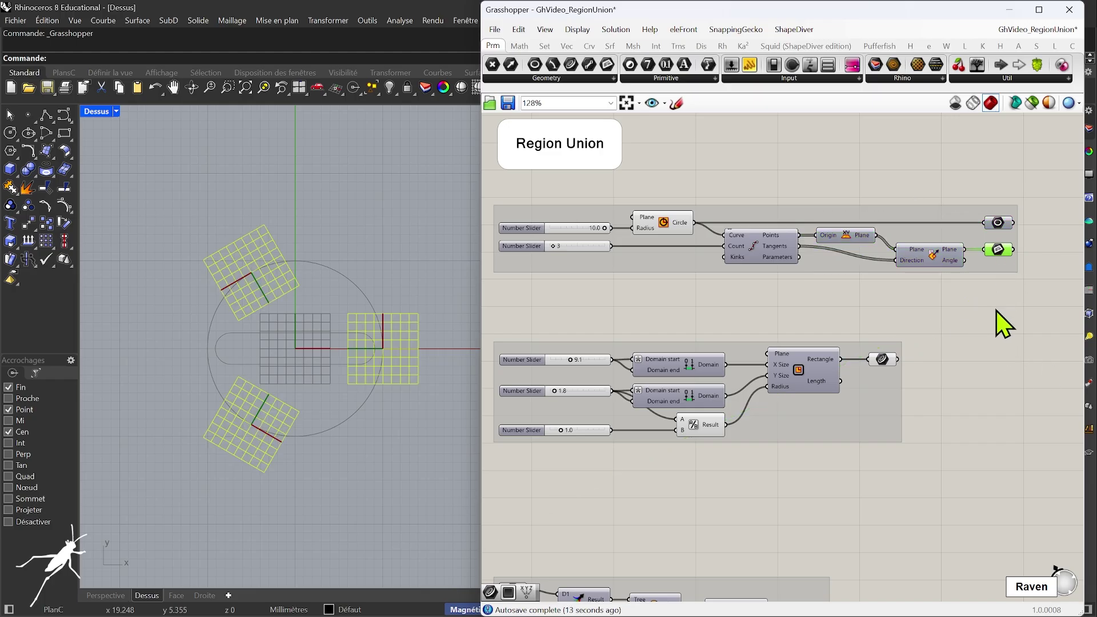
left_click(1004, 324)
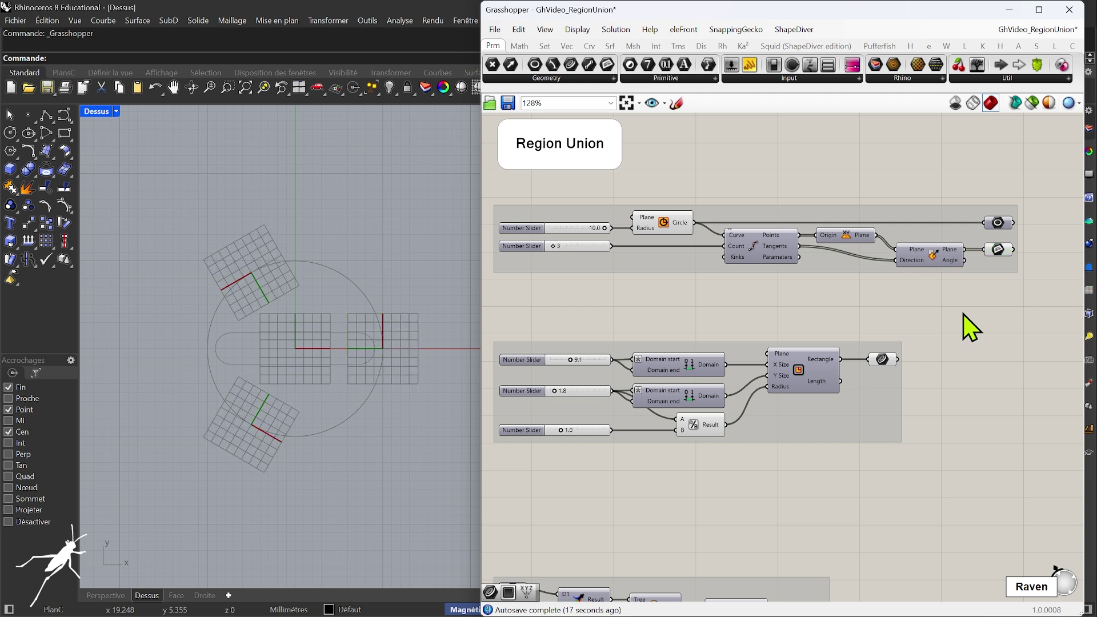
left_click_drag(1014, 249, 768, 353)
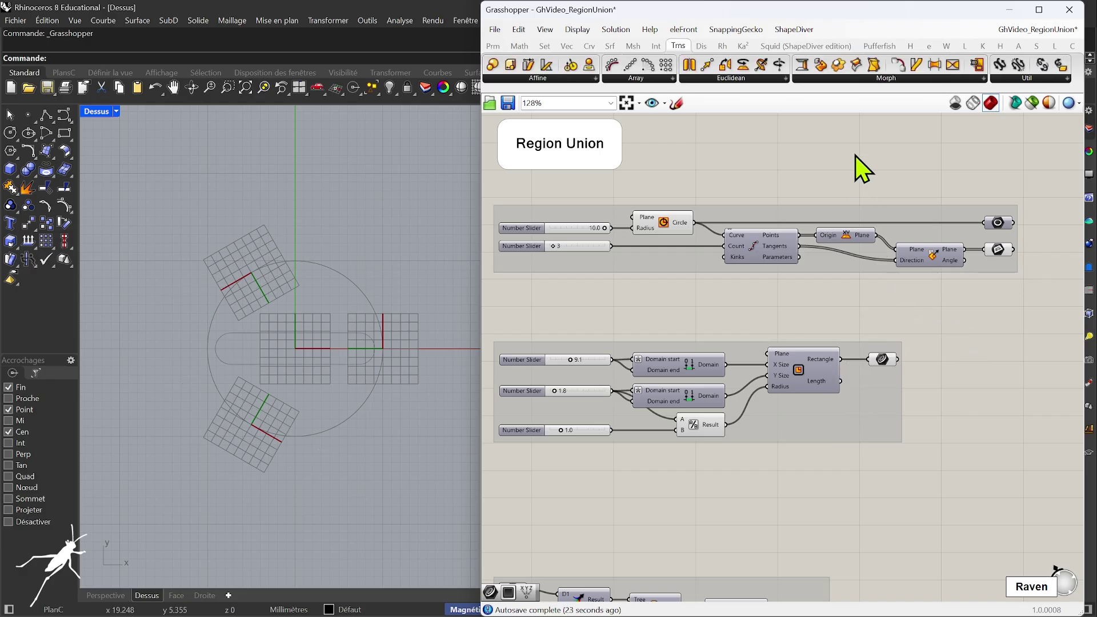
left_click(755, 78)
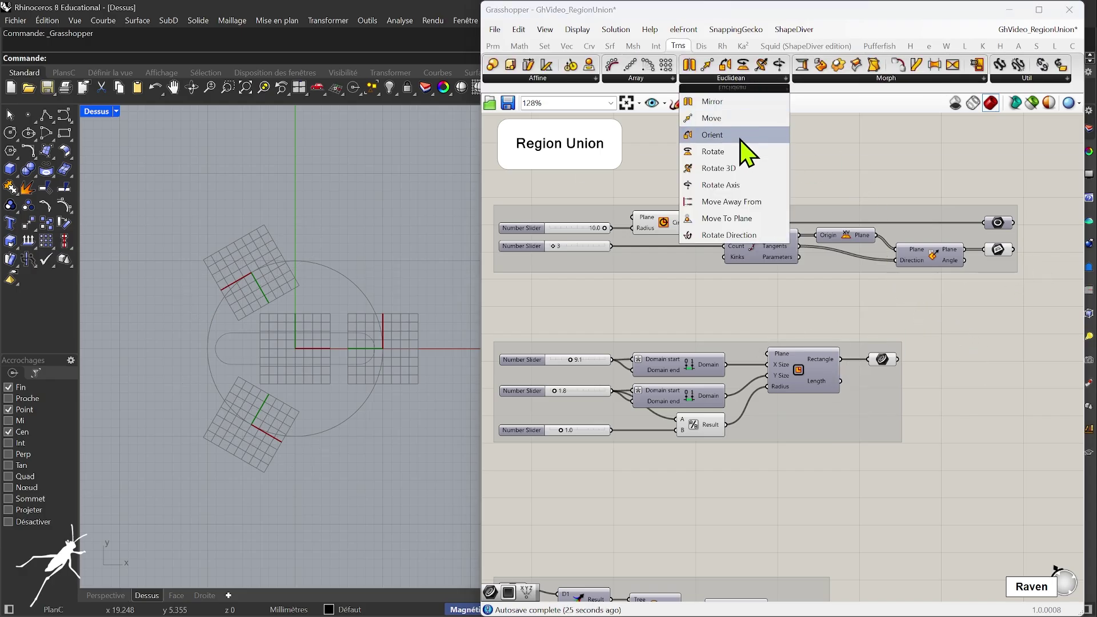
left_click_drag(739, 139, 670, 502)
Hide the rounded rectangle's output Curve parameter preview, then copy that parameter beside Orient and feed the copy from the original.
right_click_drag(1049, 231, 957, 223)
left_click(957, 222)
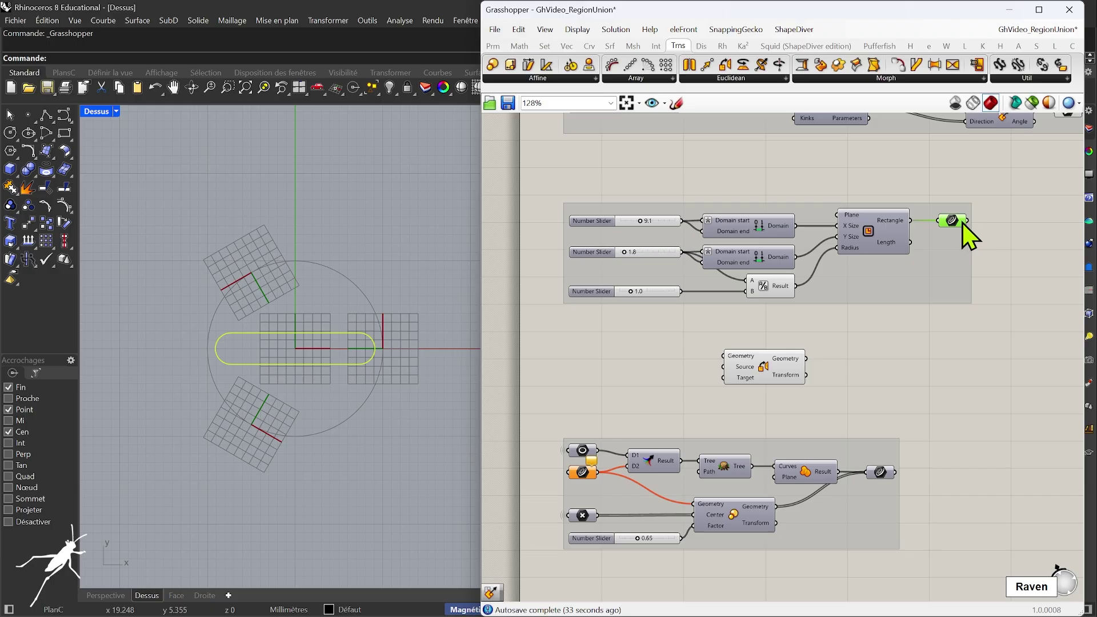
key("ctrl+q")
left_click_drag(947, 225, 615, 355, "alt")
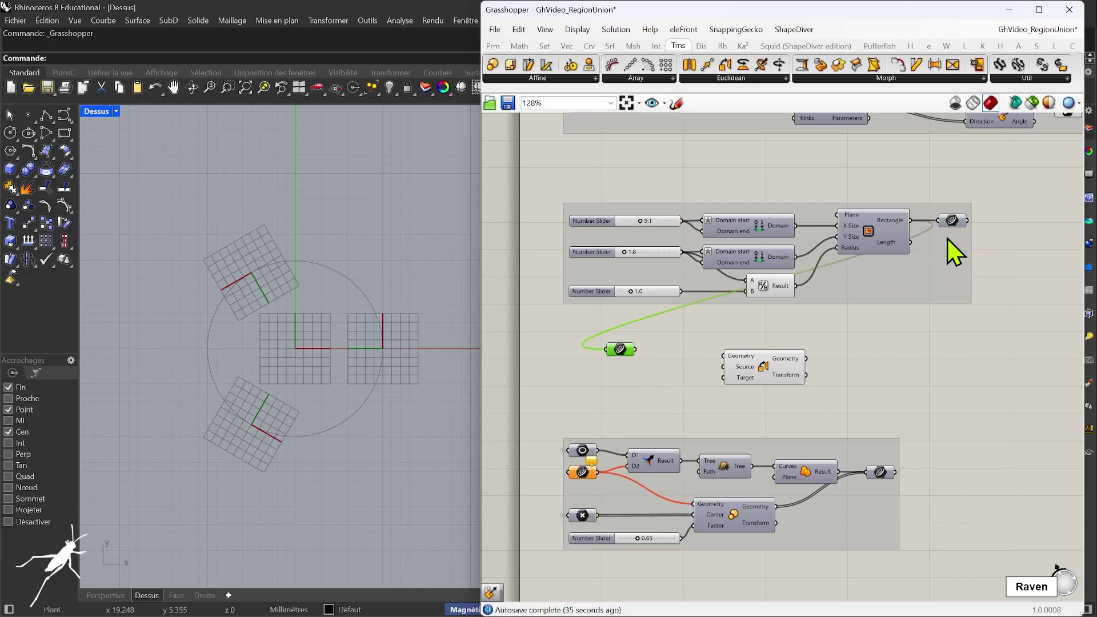
left_click_drag(968, 221, 606, 349)
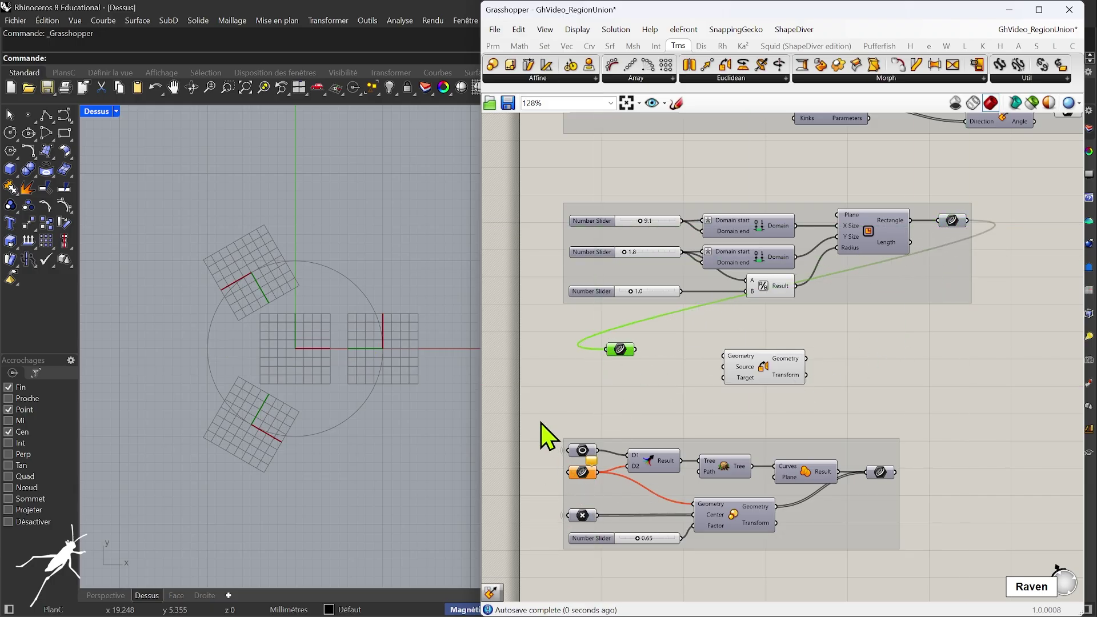
Delete the old group of merge, union and scale components below Orient.
left_click_drag(540, 420, 982, 569)
key("Delete")
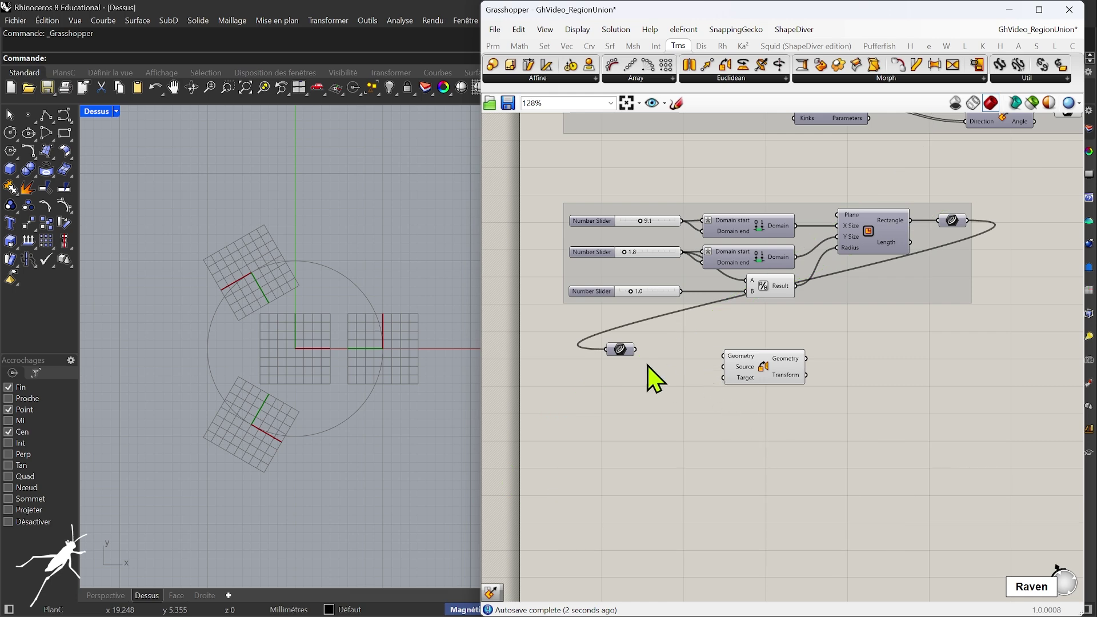
Set the copied Curve parameter's wire display to Hidden and connect its output to Orient's Geometry input, aligning the two.
right_click(624, 350)
mouse_move(758, 419)
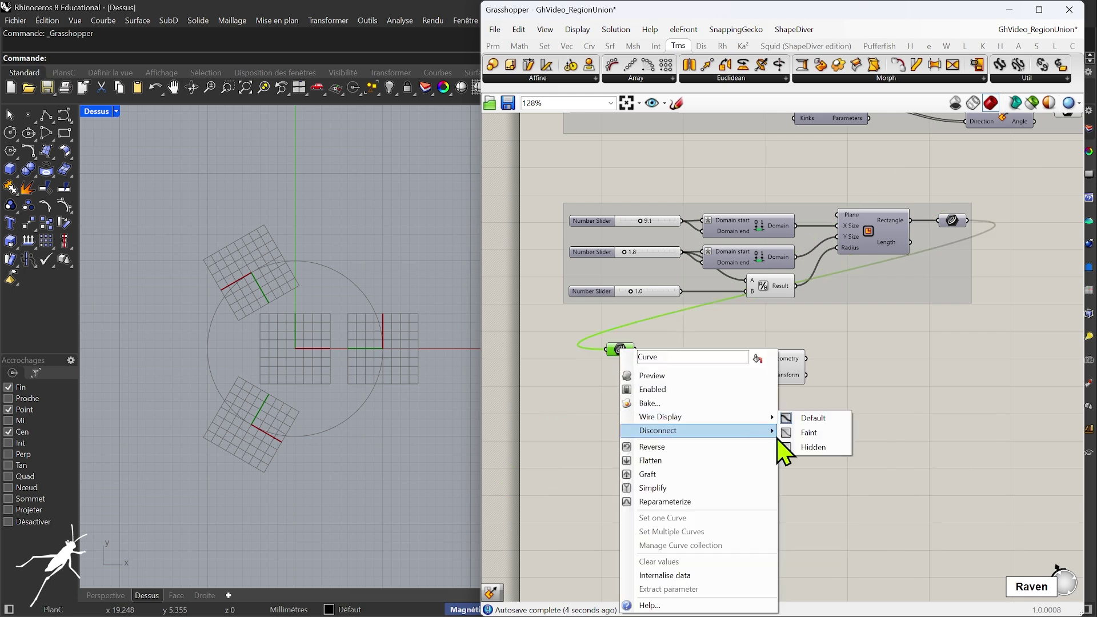
left_click(804, 446)
left_click_drag(635, 349, 757, 361)
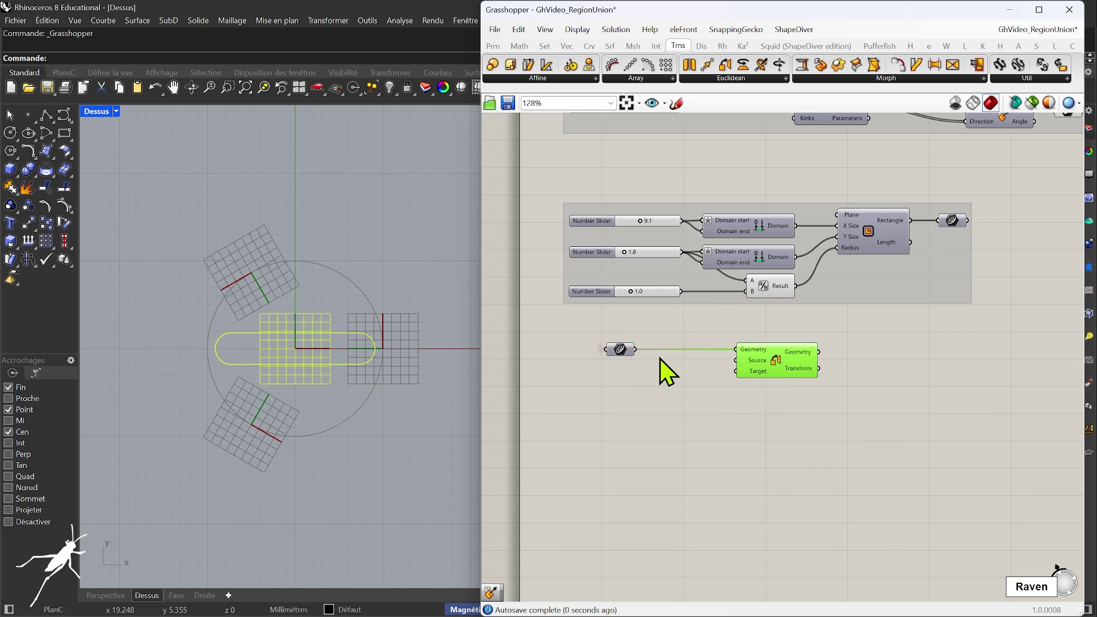
left_click_drag(622, 352, 584, 352)
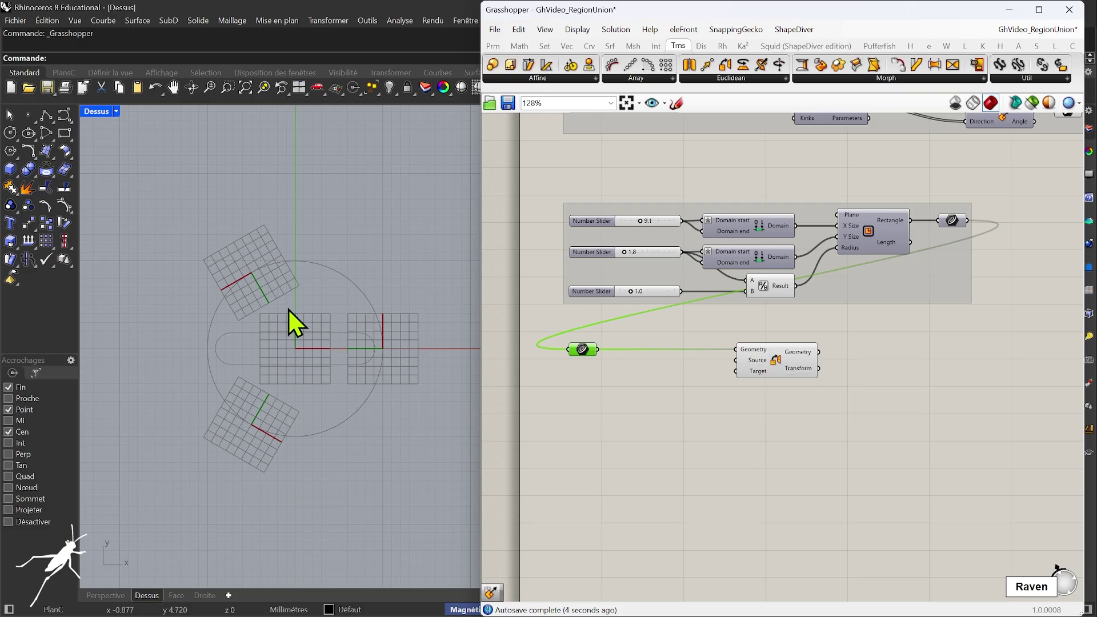
Copy the output Plane parameter beneath the copied Curve parameter, feed it from the original and hide the original's preview.
mouse_move(752, 362)
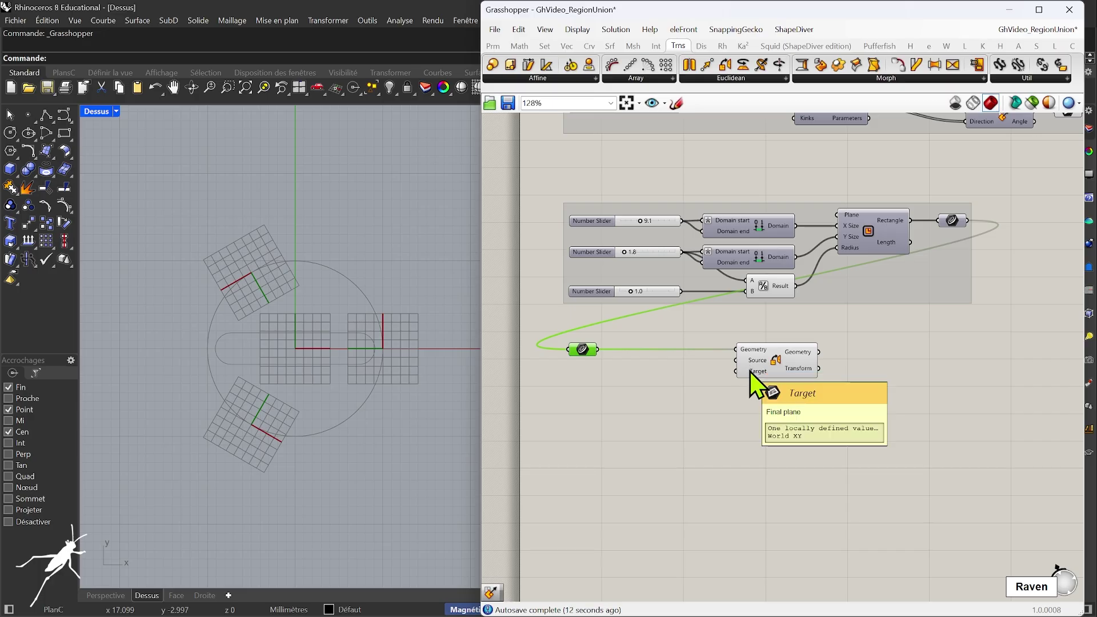
right_click_drag(752, 391, 688, 441)
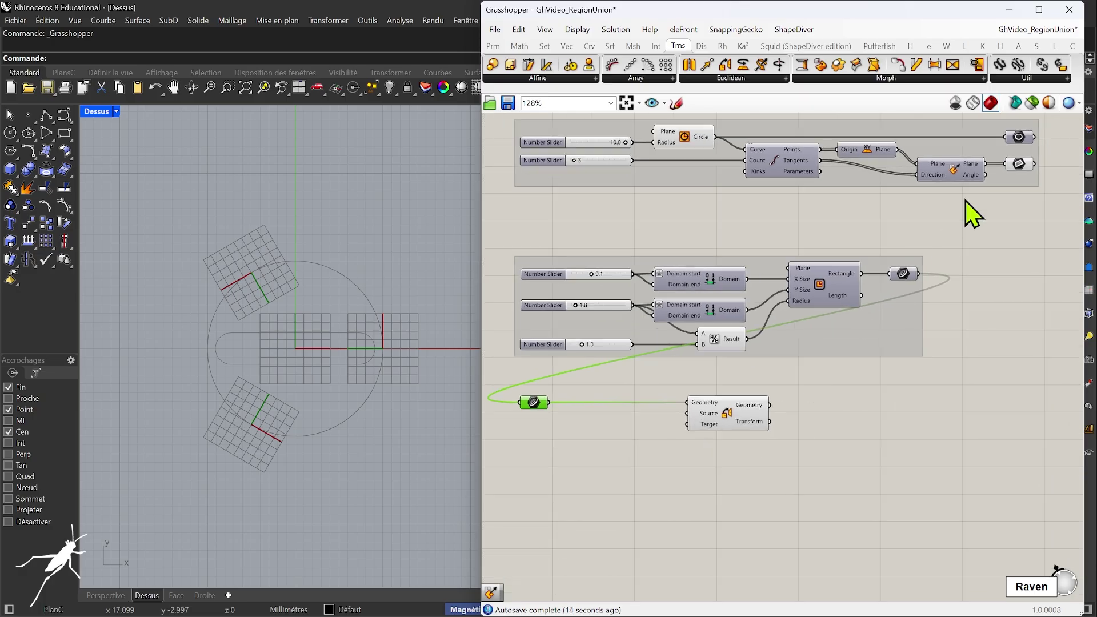
left_click(1020, 167)
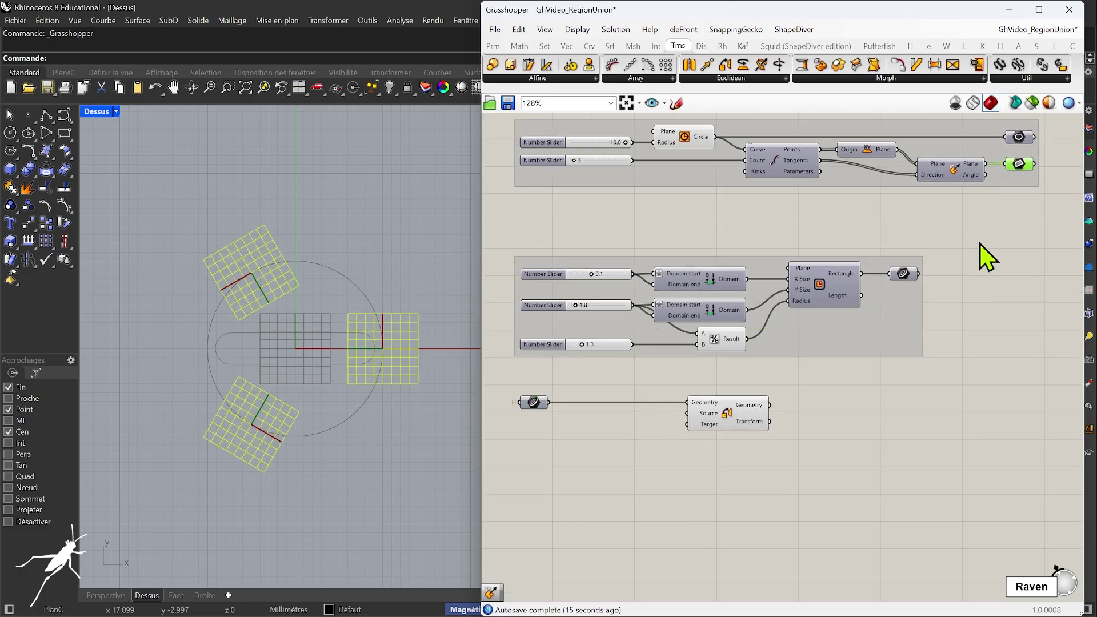
left_click_drag(1020, 166, 563, 461, "alt")
left_click_drag(1033, 164, 547, 459)
left_click(1017, 165)
key("ctrl+q")
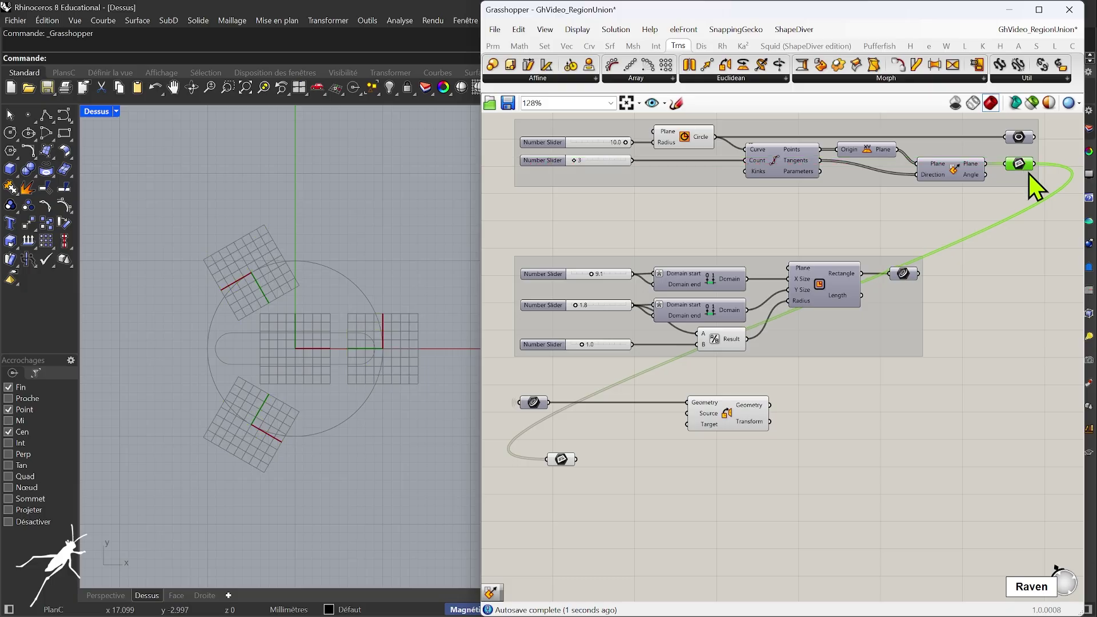
Connect the copied Plane parameter to Orient's Target input, hide its preview and move Orient closer to it.
left_click(560, 458)
left_click_drag(561, 458, 681, 424)
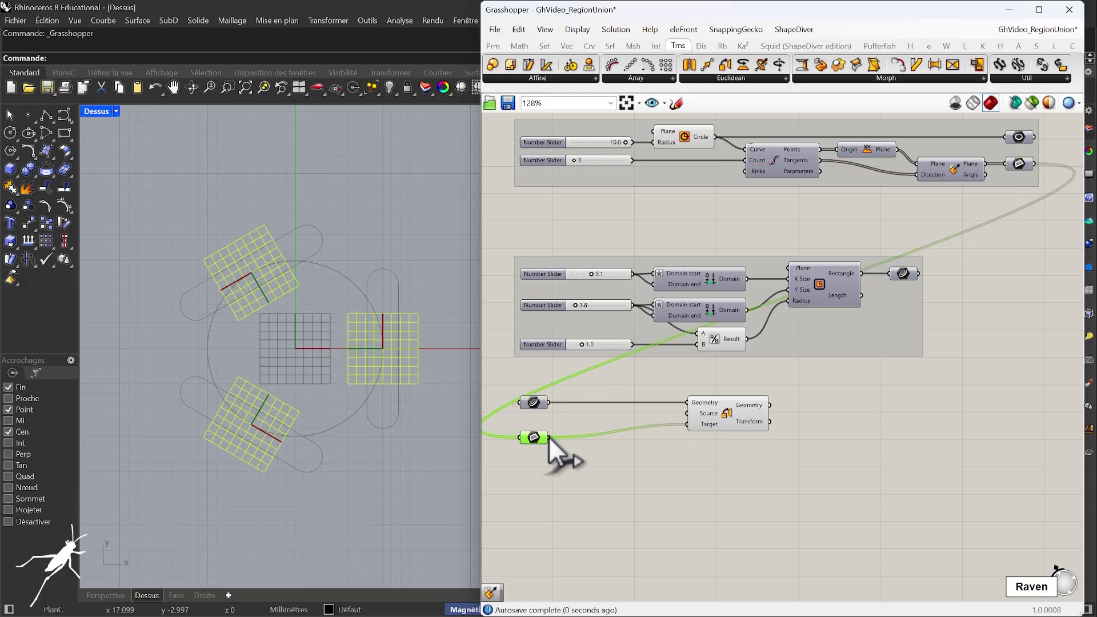
key("ctrl+q")
left_click(742, 422)
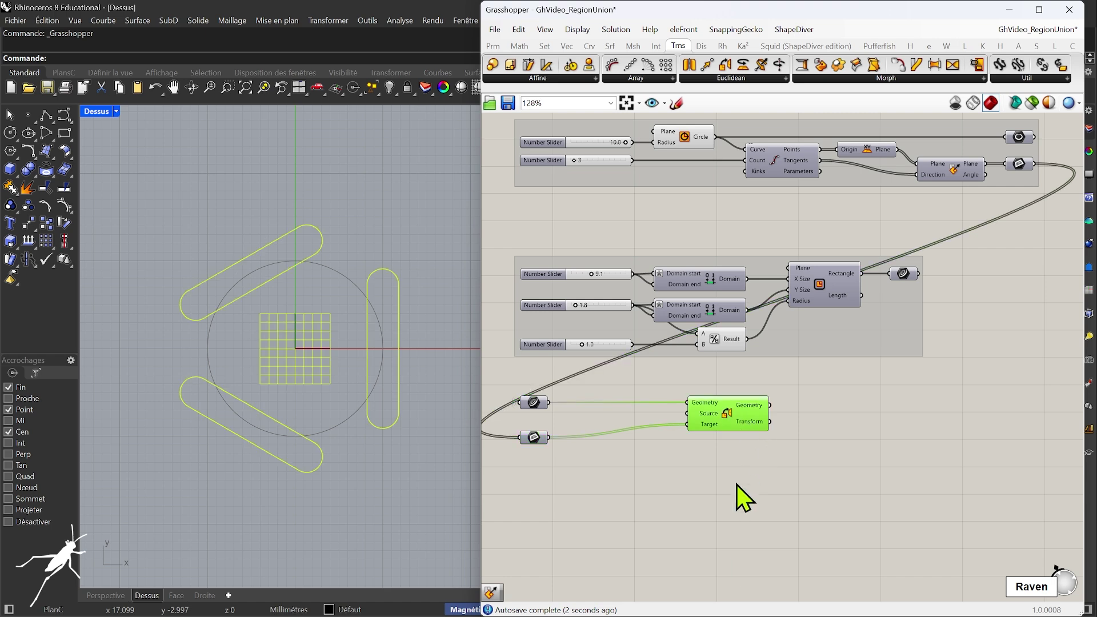
left_click_drag(715, 430, 651, 426)
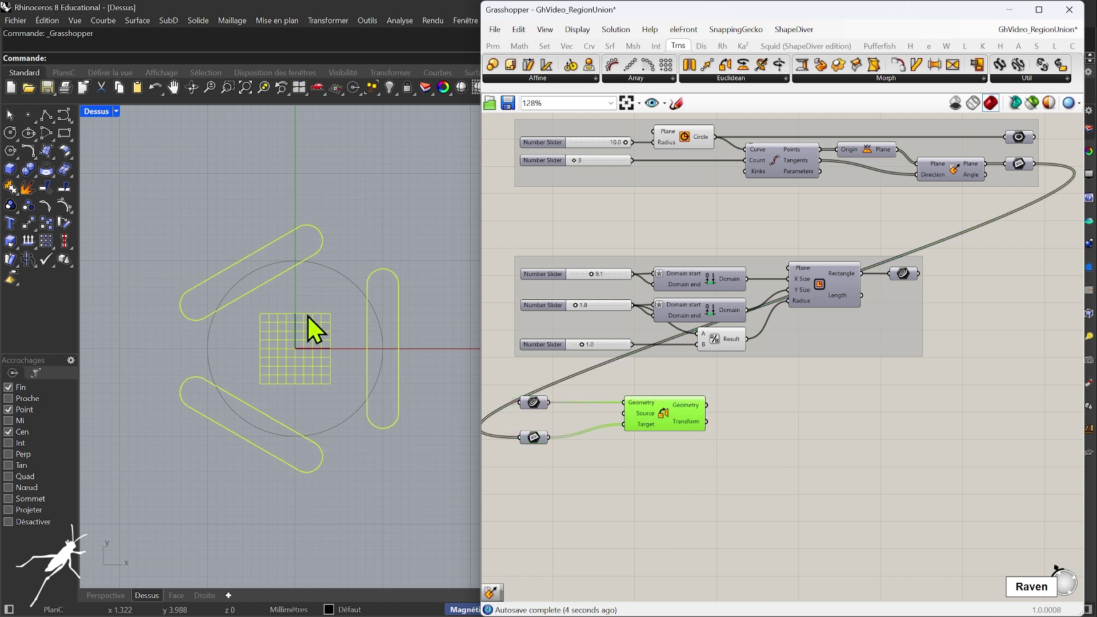
Set the copied Plane parameter's wire display to Hidden and turn its preview back on.
right_click(534, 438)
left_click(743, 462)
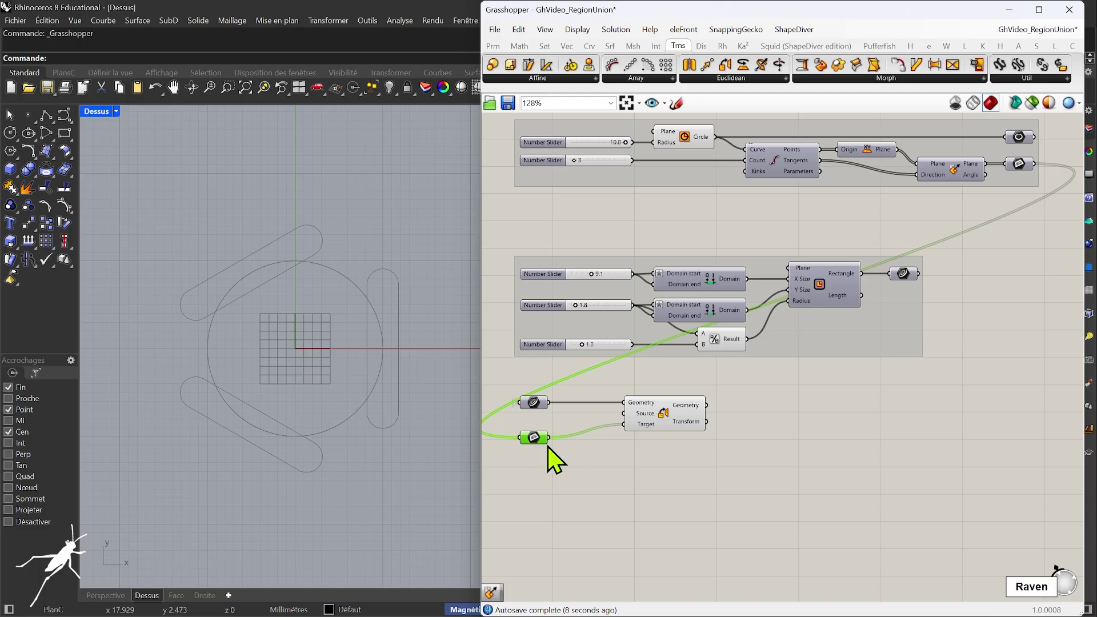
left_click(562, 454)
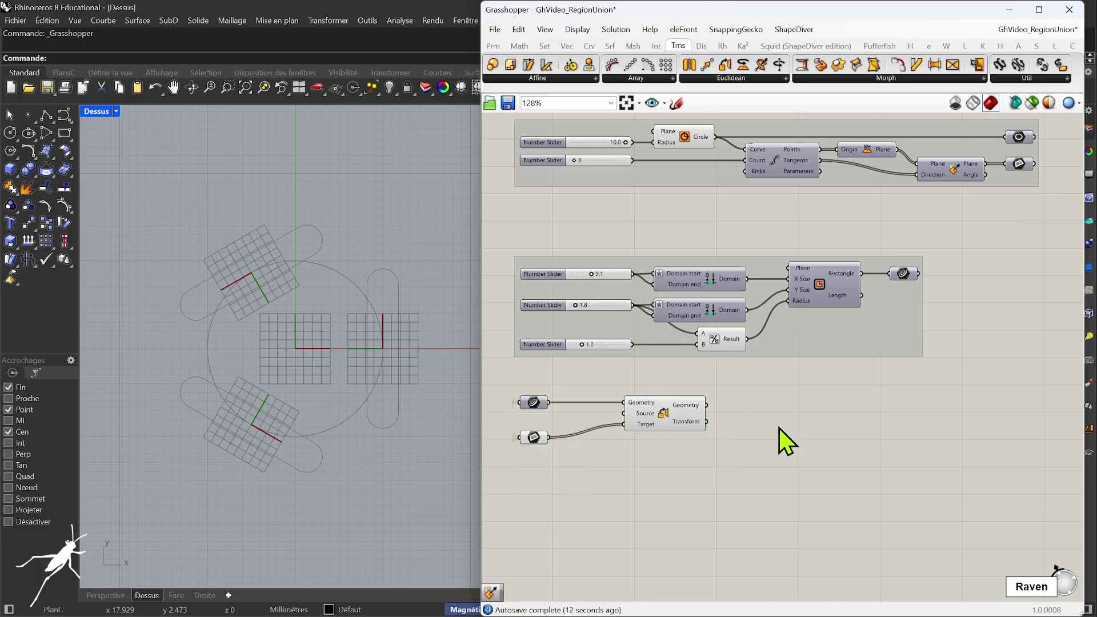
Add a Region Union component beside Orient and connect Orient's Geometry output to its Curves input.
right_click_drag(847, 397, 835, 404)
scroll(784, 412, "down", 2)
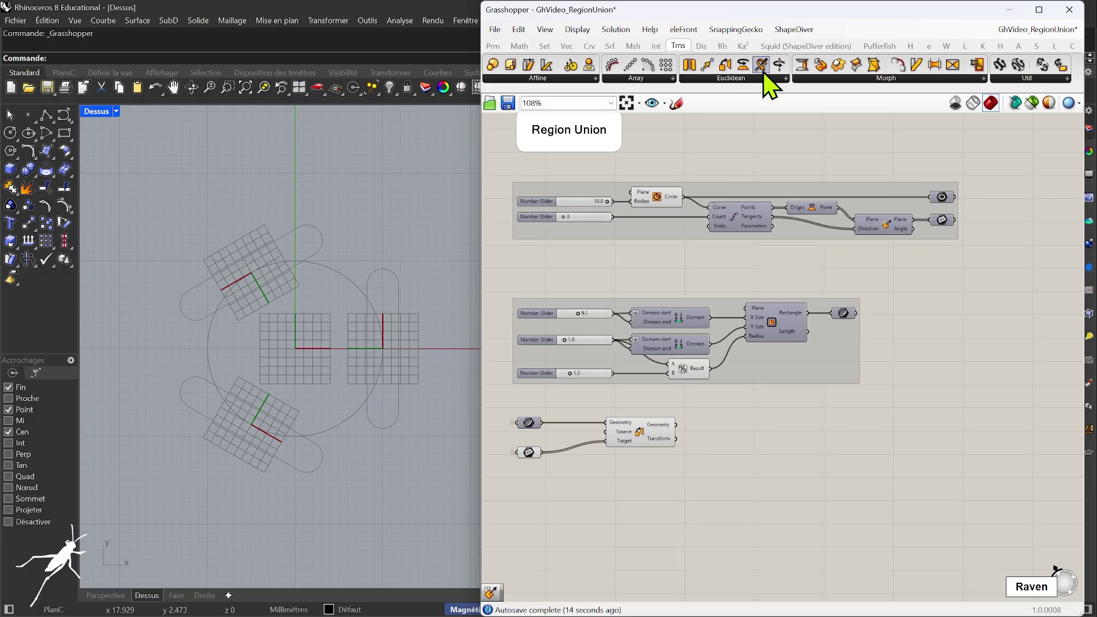
scroll(688, 48, "up", 1)
left_click(974, 79)
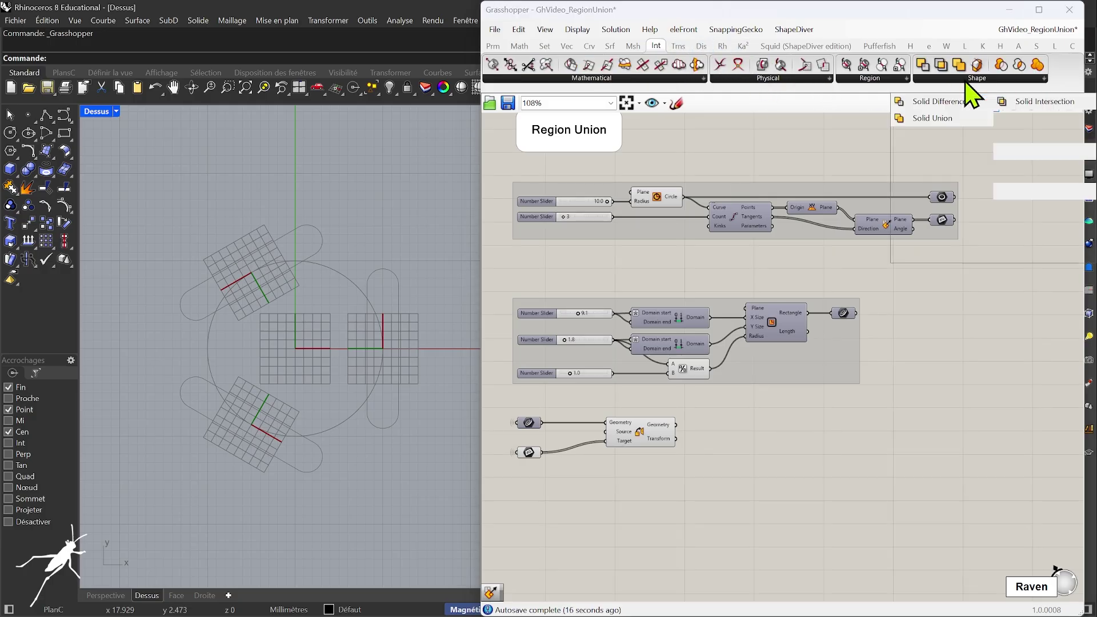
left_click_drag(948, 192, 820, 438)
left_click_drag(512, 405, 663, 473)
left_click_drag(629, 441, 786, 433)
left_click(668, 465)
Copy the output Circle parameter above the copied Curve parameter, feed it from the original and add it to Region Union's Curves input.
left_click(941, 196)
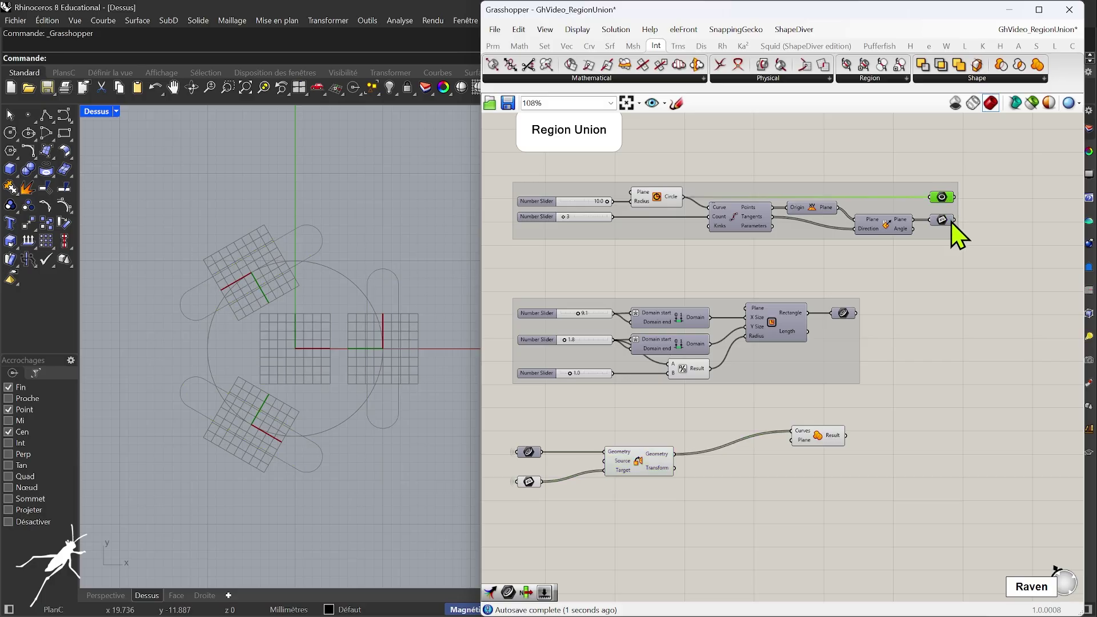
left_click_drag(949, 197, 883, 436, "alt")
left_click_drag(909, 436, 849, 436)
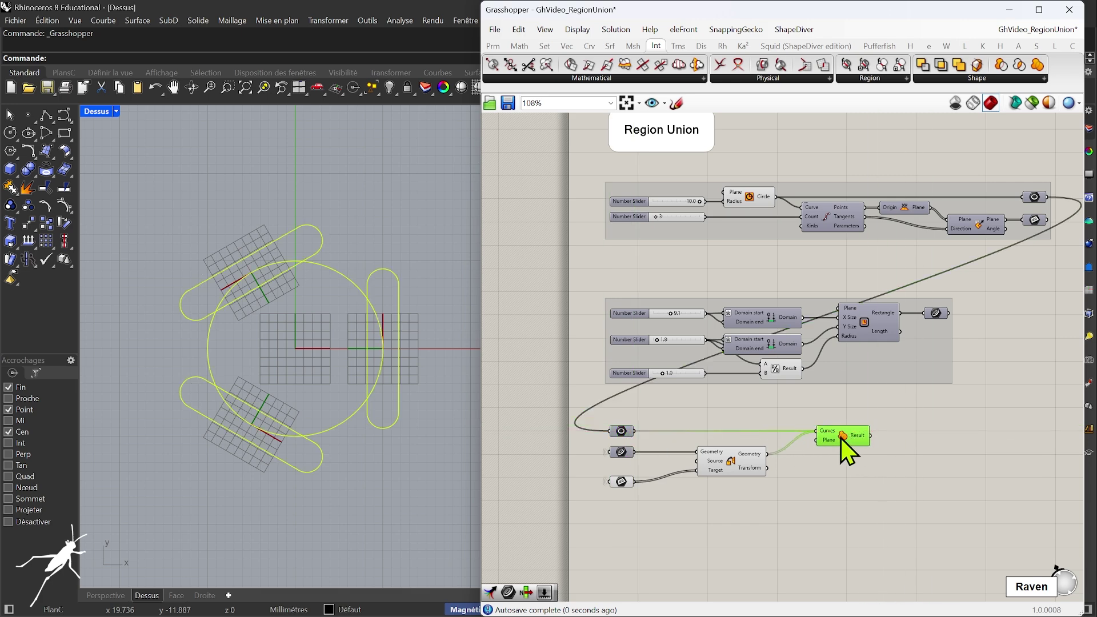
Move Region Union further from Orient and add a Merge component between them.
mouse_move(827, 430)
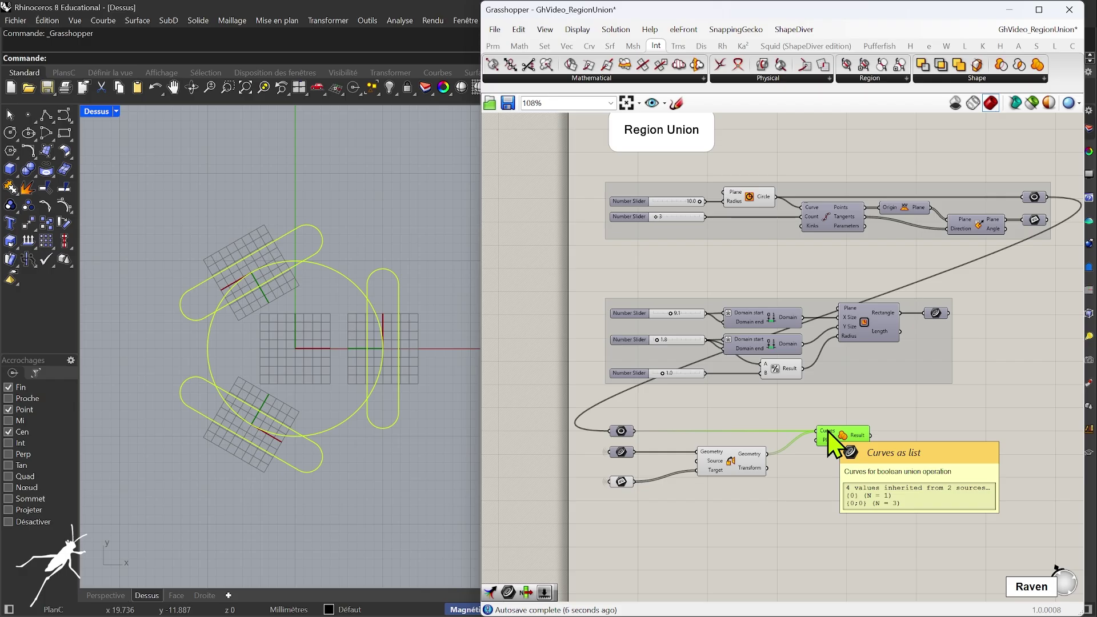
left_click_drag(843, 437, 889, 437)
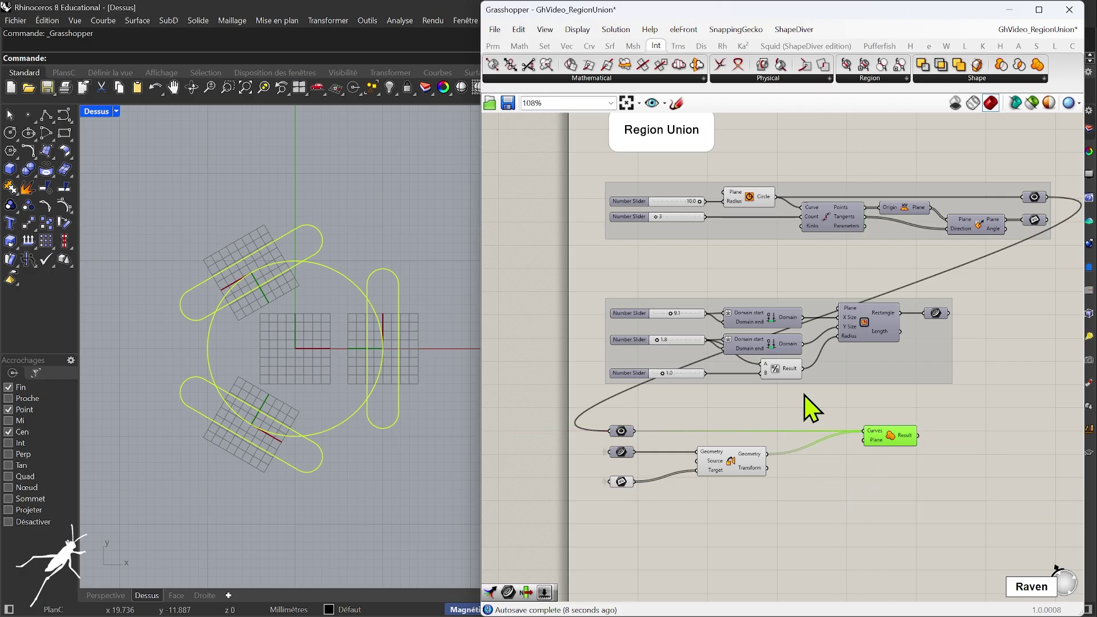
double_click(818, 498)
type("mer")
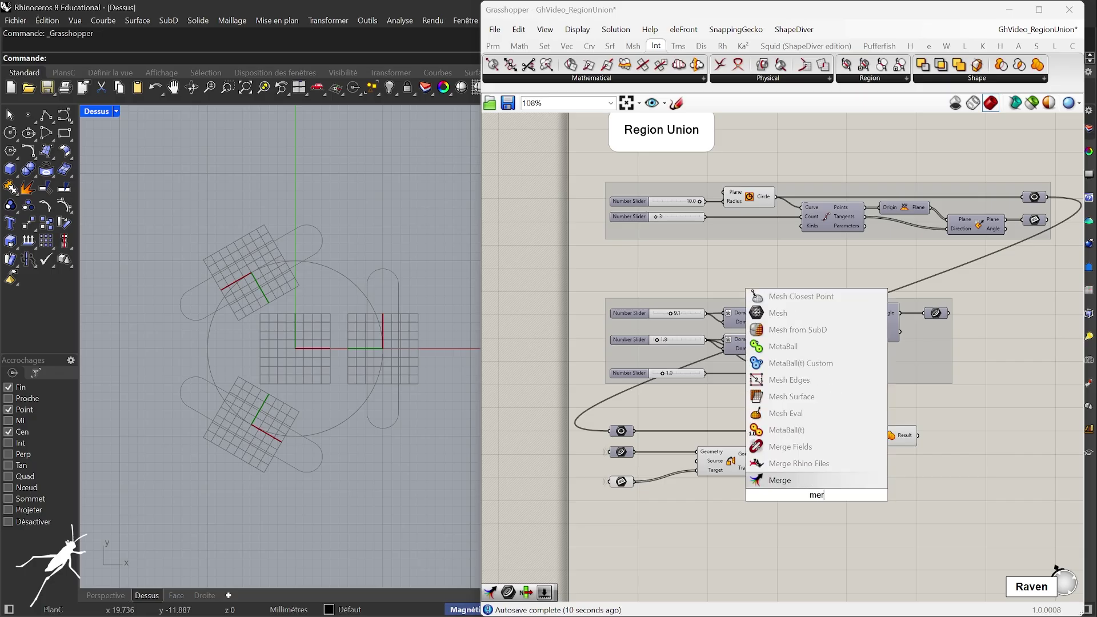
left_click(788, 480)
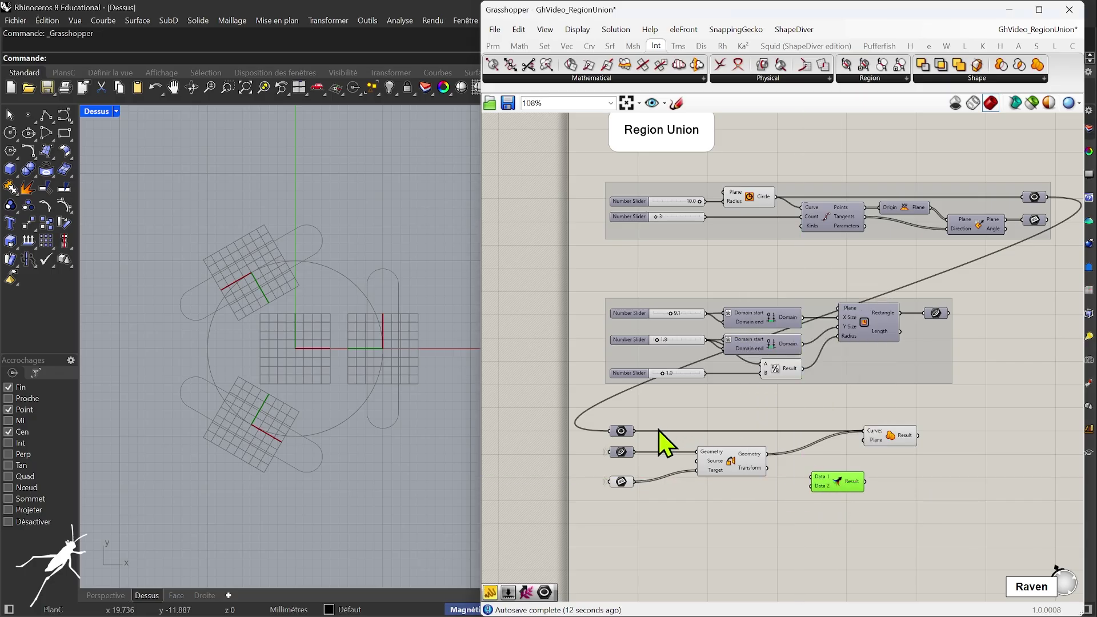
Merge the copied Circle parameter as D1 with Orient's Geometry as D2, and feed the merged result into Region Union's Curves input.
left_click_drag(634, 432, 813, 476)
left_click_drag(827, 486, 838, 473)
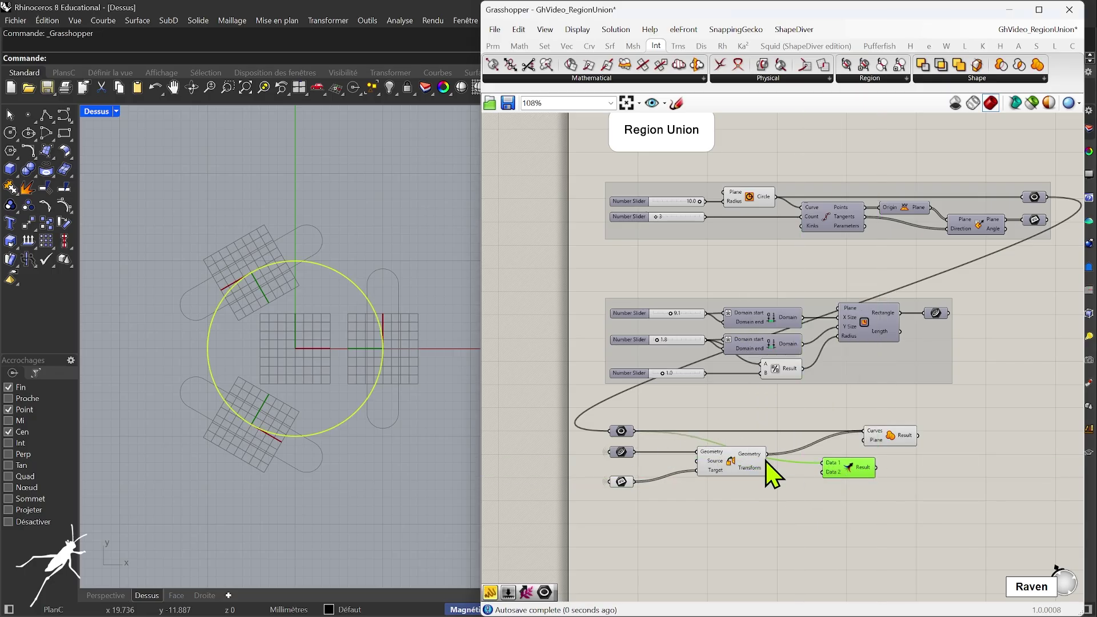
left_click_drag(766, 456, 869, 422)
scroll(844, 455, "up", 2)
mouse_move(823, 456)
left_mouse_down()
mouse_move(828, 440)
mouse_move(808, 440)
left_mouse_up()
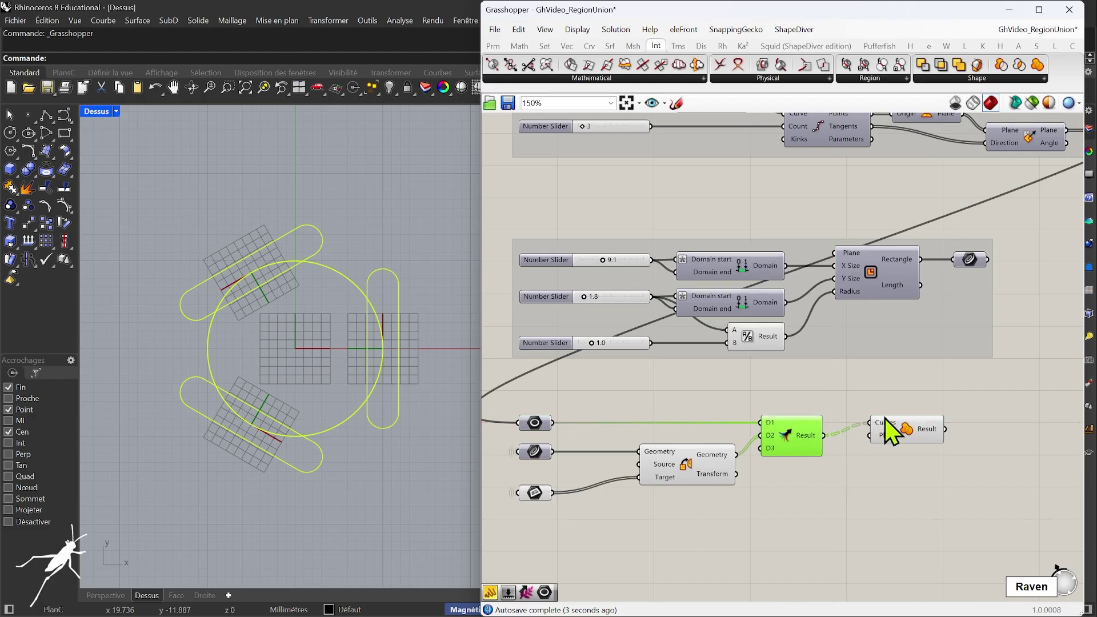
Flatten Region Union's Curves input and line the component up with Merge.
mouse_move(889, 441)
left_click(903, 430)
left_click_drag(902, 428, 889, 440)
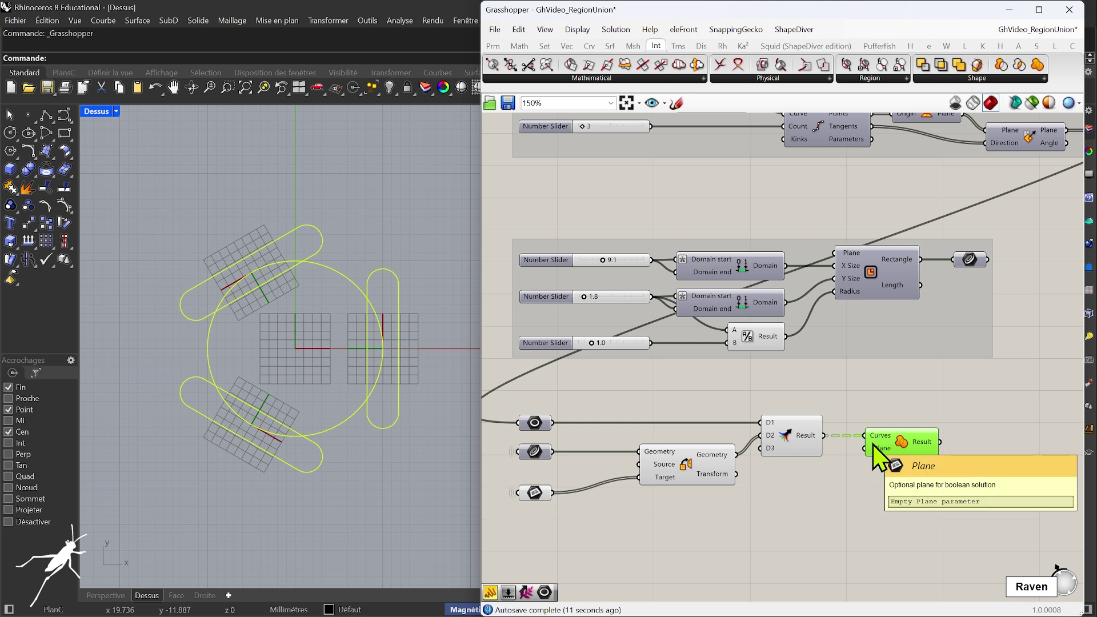
mouse_move(876, 440)
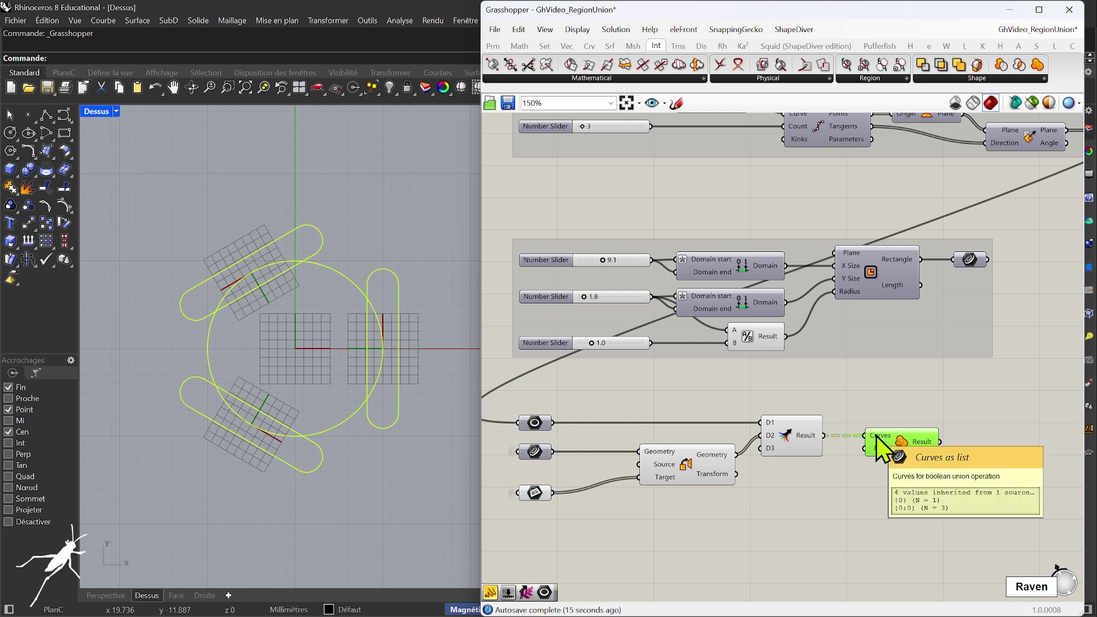
right_click(876, 437)
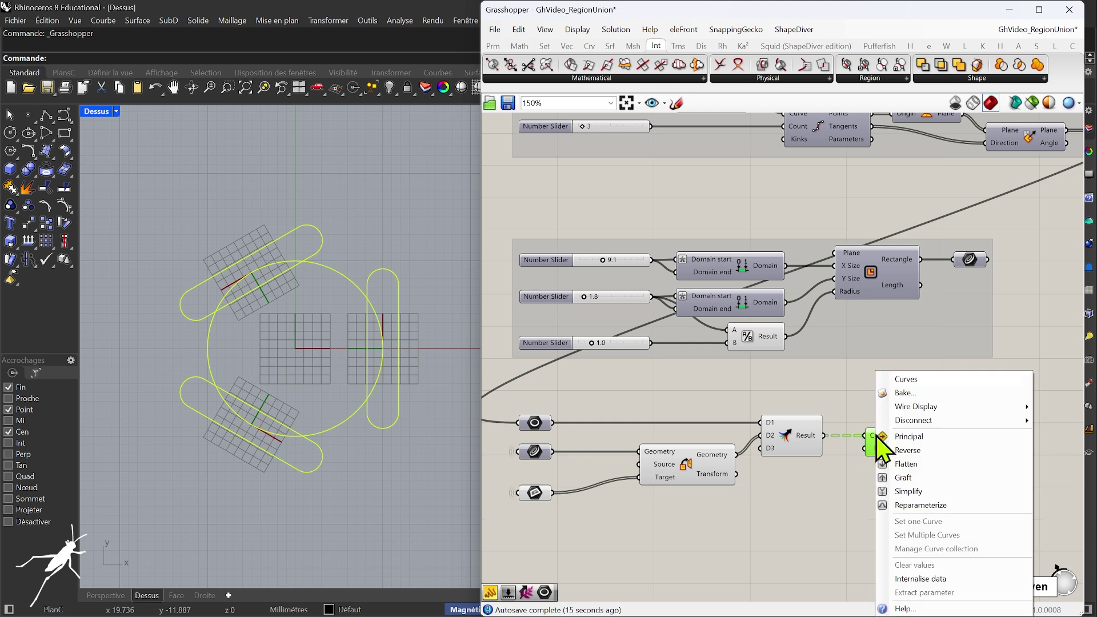
left_click(921, 479)
scroll(865, 482, "down", 2)
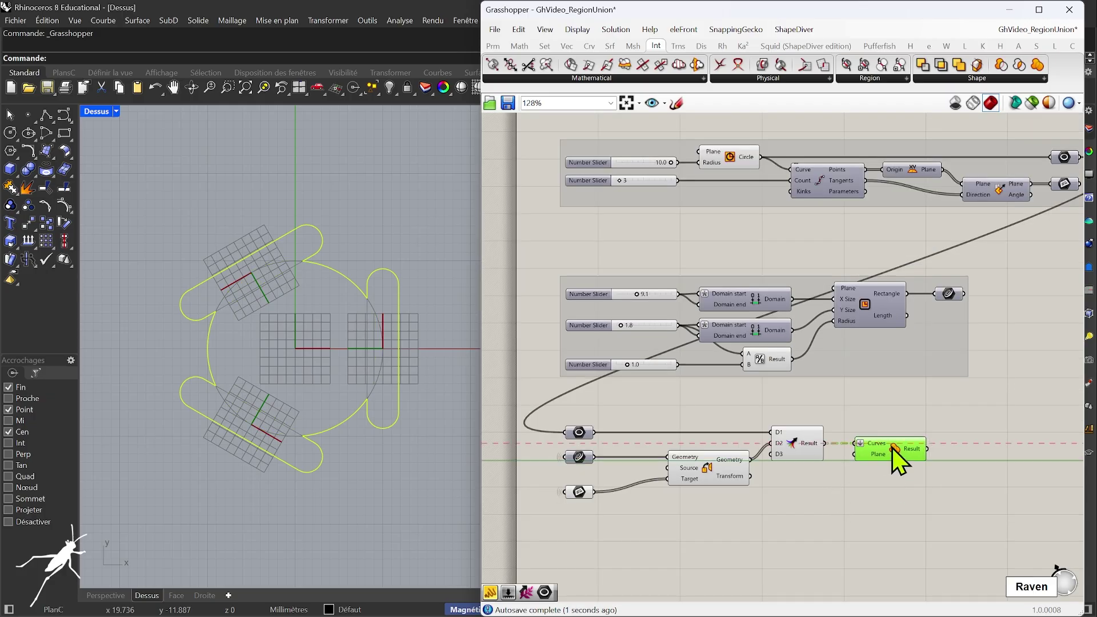
left_click_drag(892, 447, 896, 447)
left_click(566, 46)
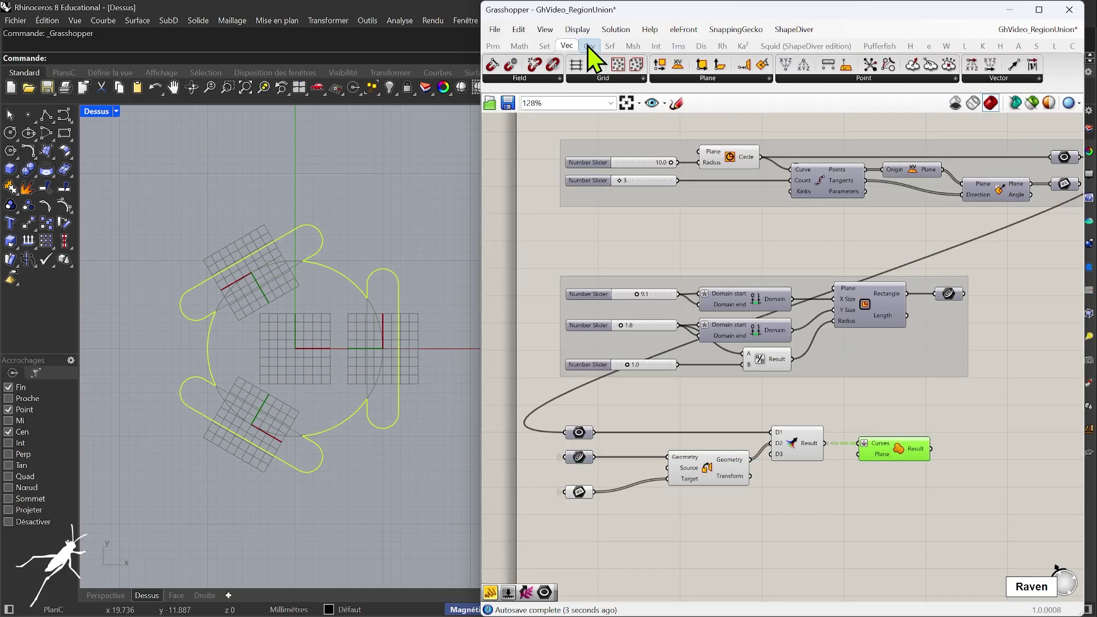
left_click(544, 45)
left_click(993, 78)
left_click_drag(962, 108, 845, 392)
scroll(840, 392, "up", 3)
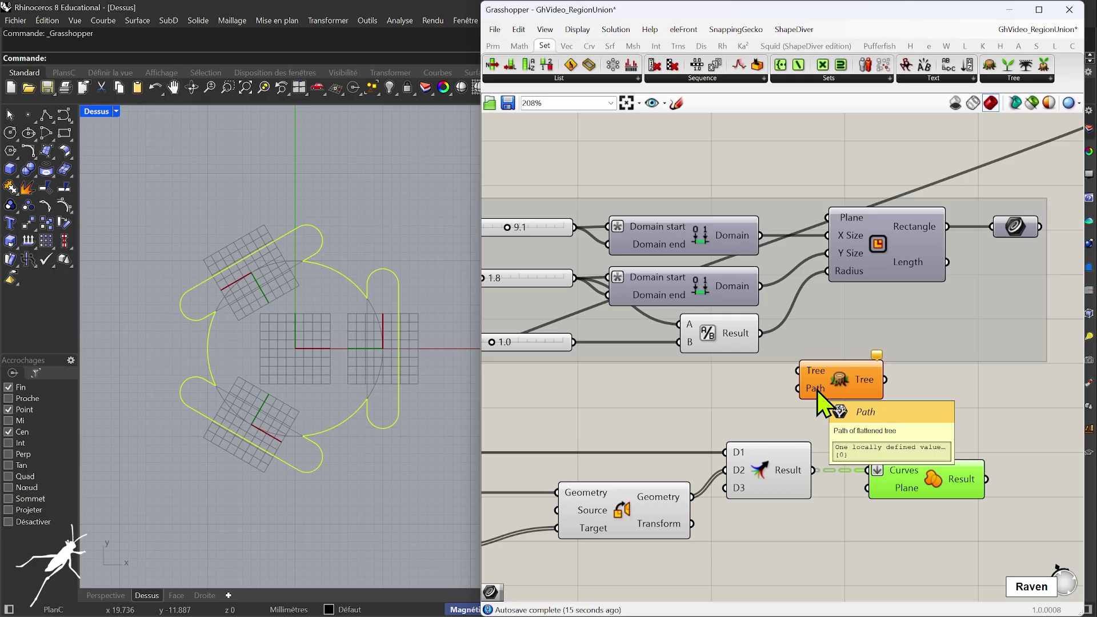
left_click(789, 472)
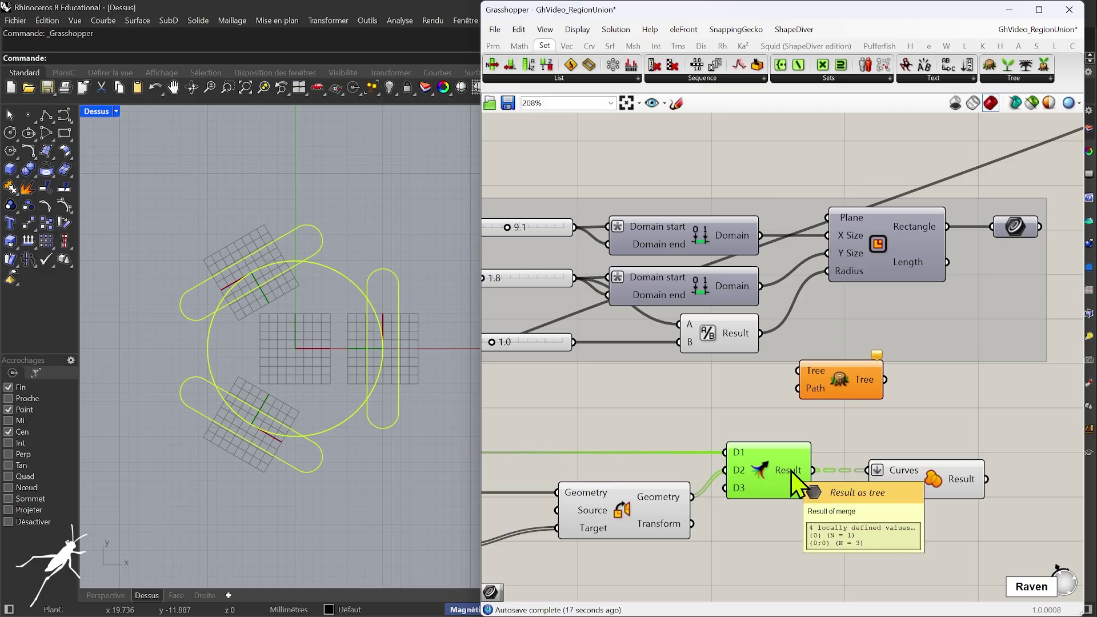
left_click(835, 393)
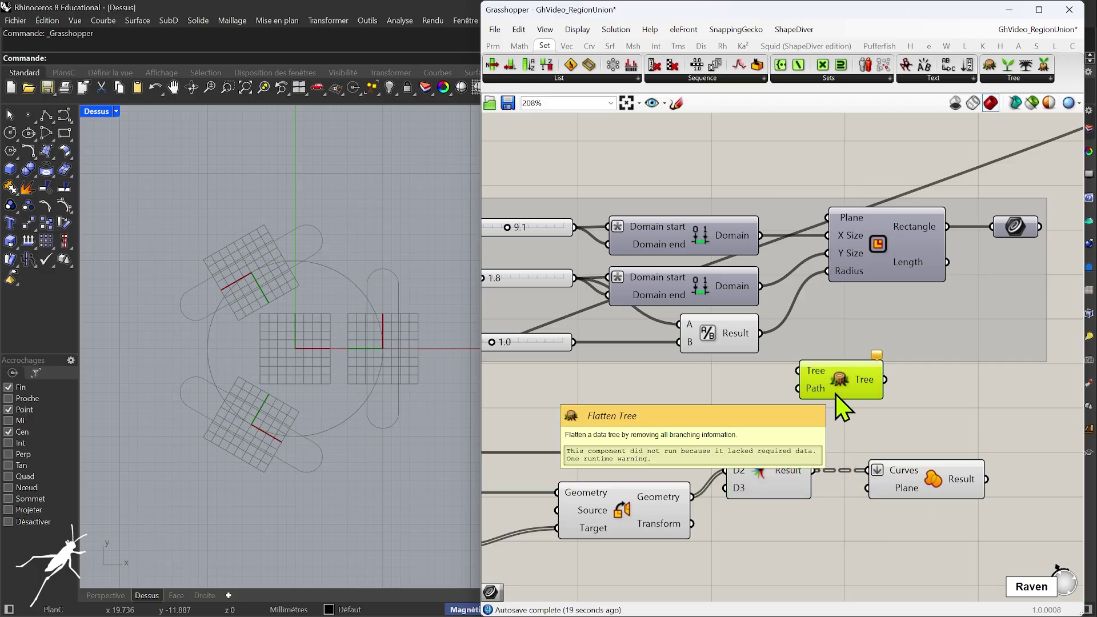
key("Delete")
scroll(835, 393, "down", 1)
scroll(835, 393, "down", 1)
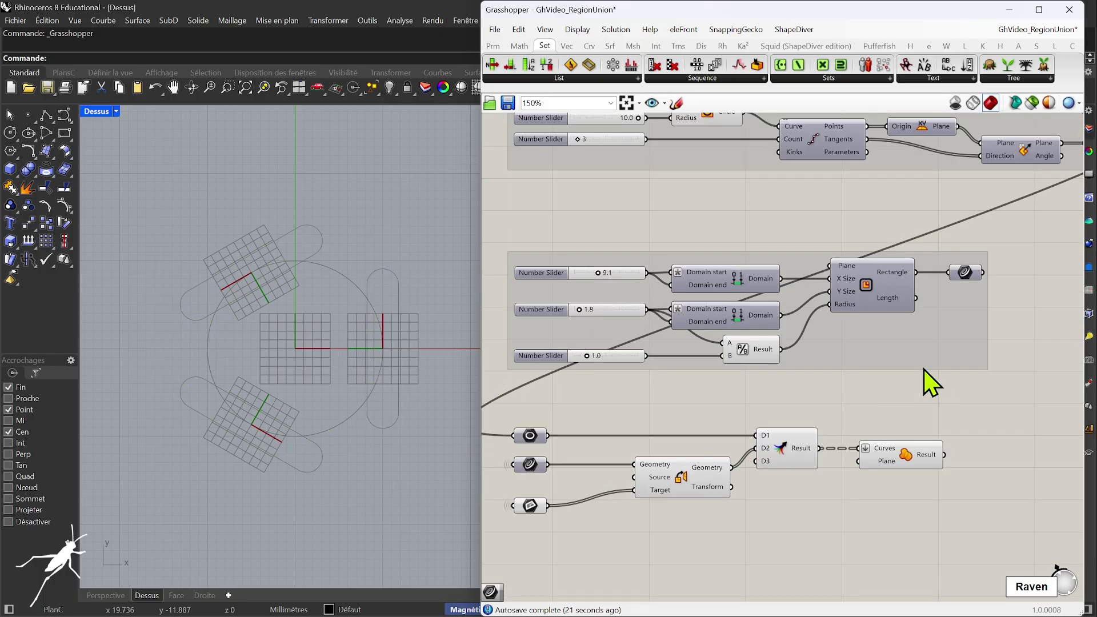
Set the wire display of the copied Circle parameter to Hidden.
right_click_drag(617, 425, 635, 383)
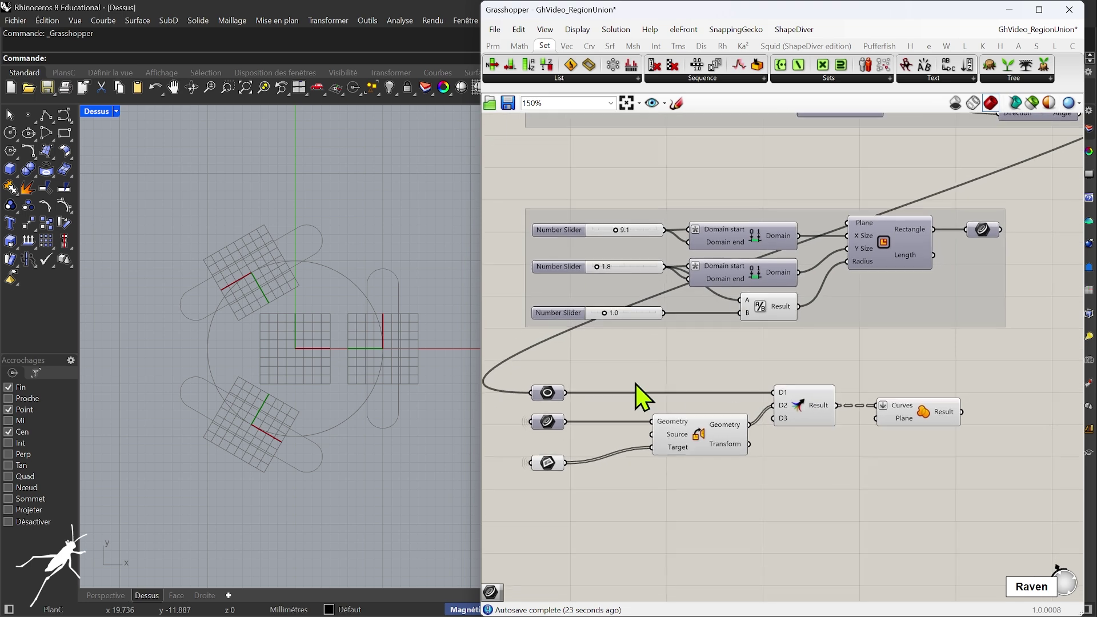
right_click(543, 395)
mouse_move(666, 435)
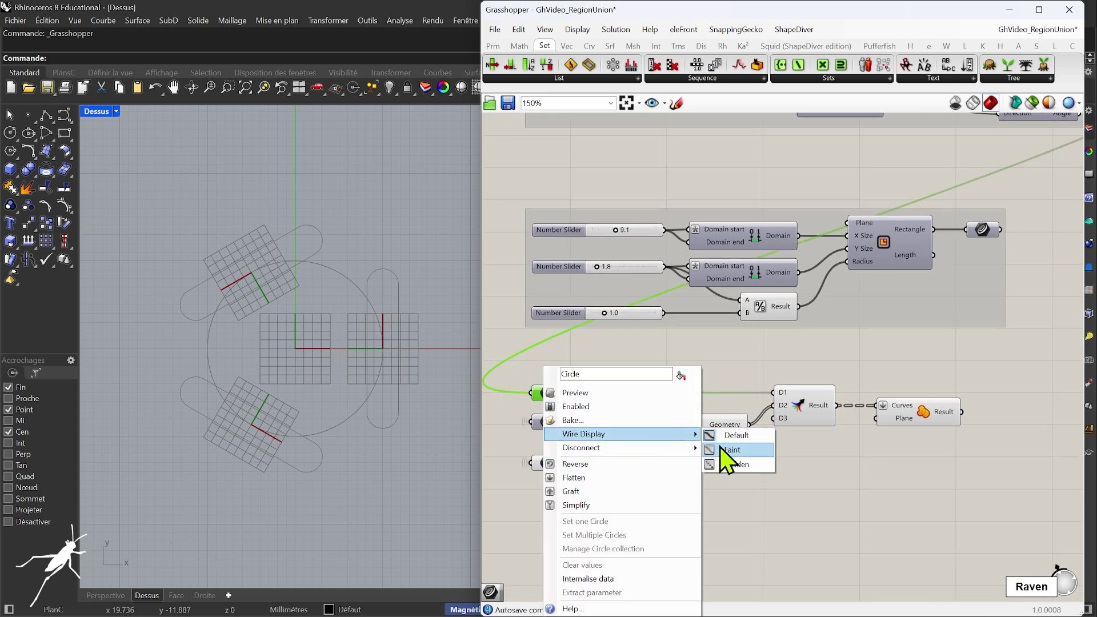
left_click(718, 464)
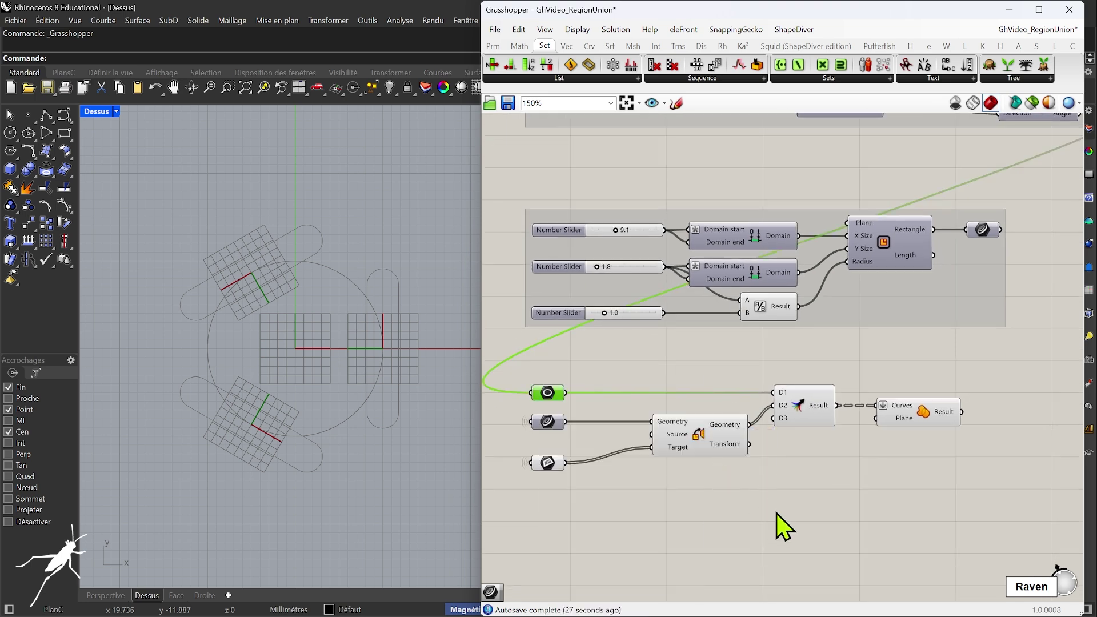
Move Orient and Merge closer to their input parameters and turn off both components' previews.
left_click_drag(714, 452, 685, 452)
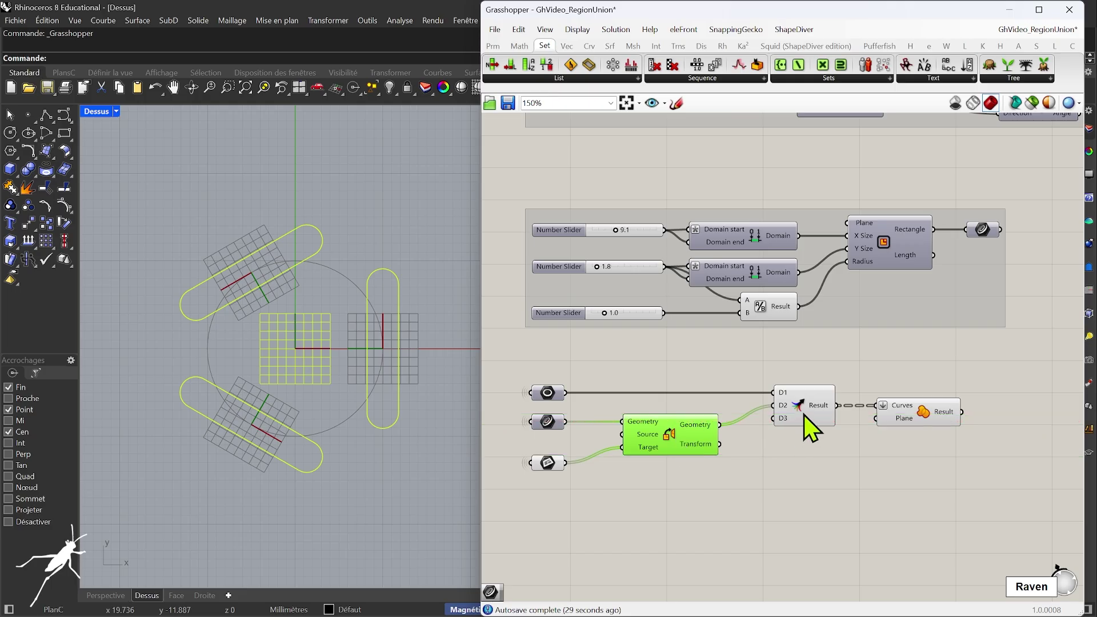
left_click_drag(784, 418, 764, 419)
left_click(700, 449)
left_click(667, 521)
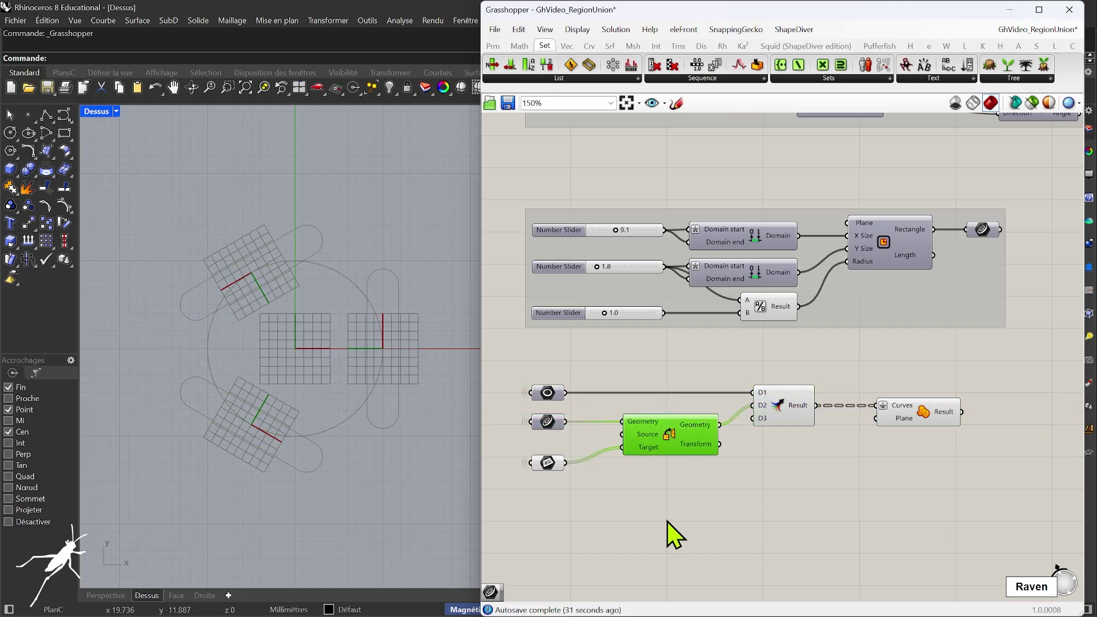
left_click(789, 413)
left_click(931, 420)
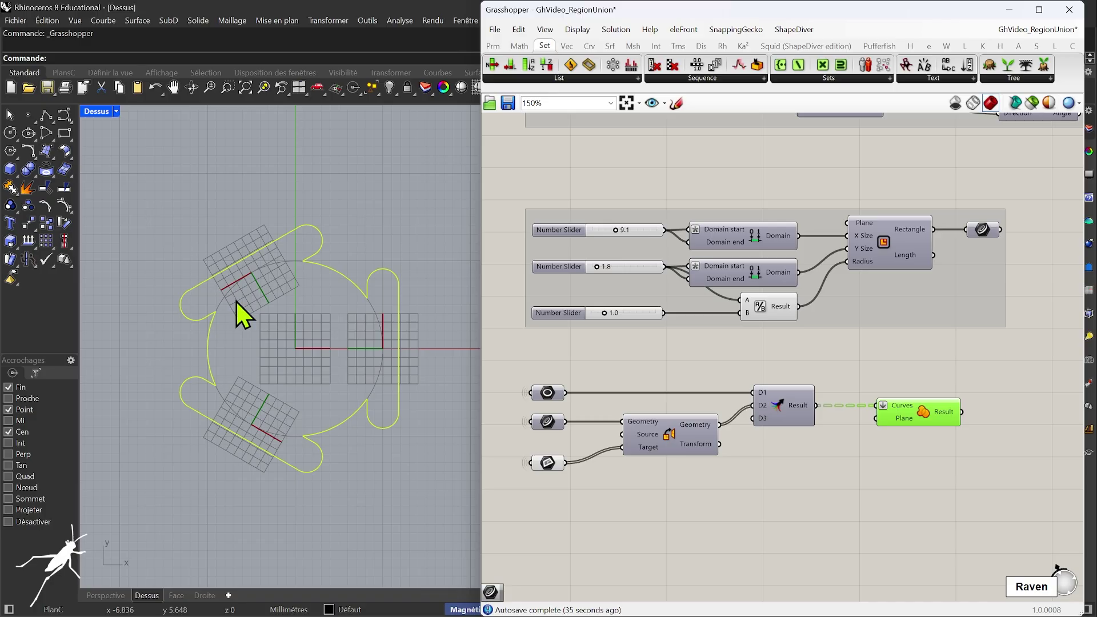
Move the copied Plane parameter up beneath the Curve parameter and hide the remaining plane and circle previews, leaving only Region Union displayed.
left_click_drag(552, 464, 555, 451)
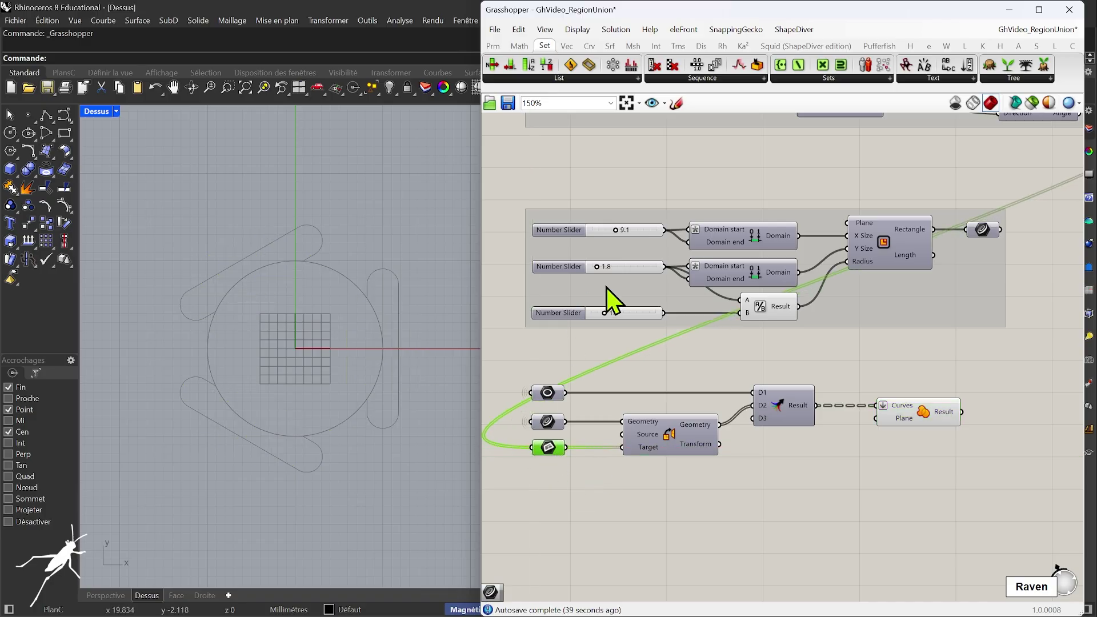
scroll(606, 287, "down", 3)
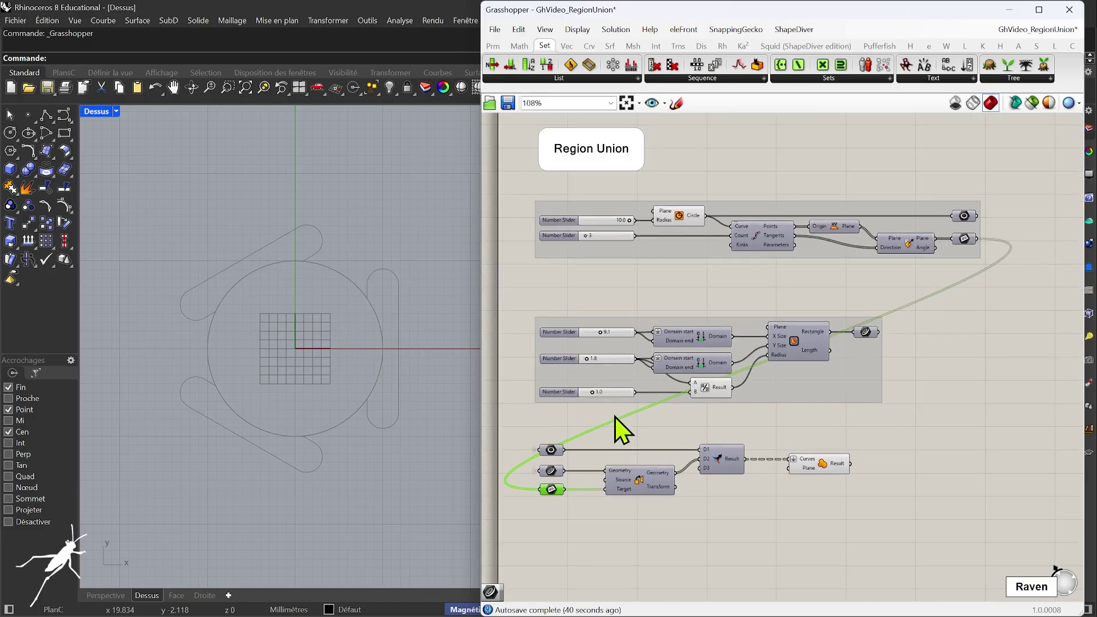
left_click(681, 222)
left_click_drag(807, 469, 811, 469)
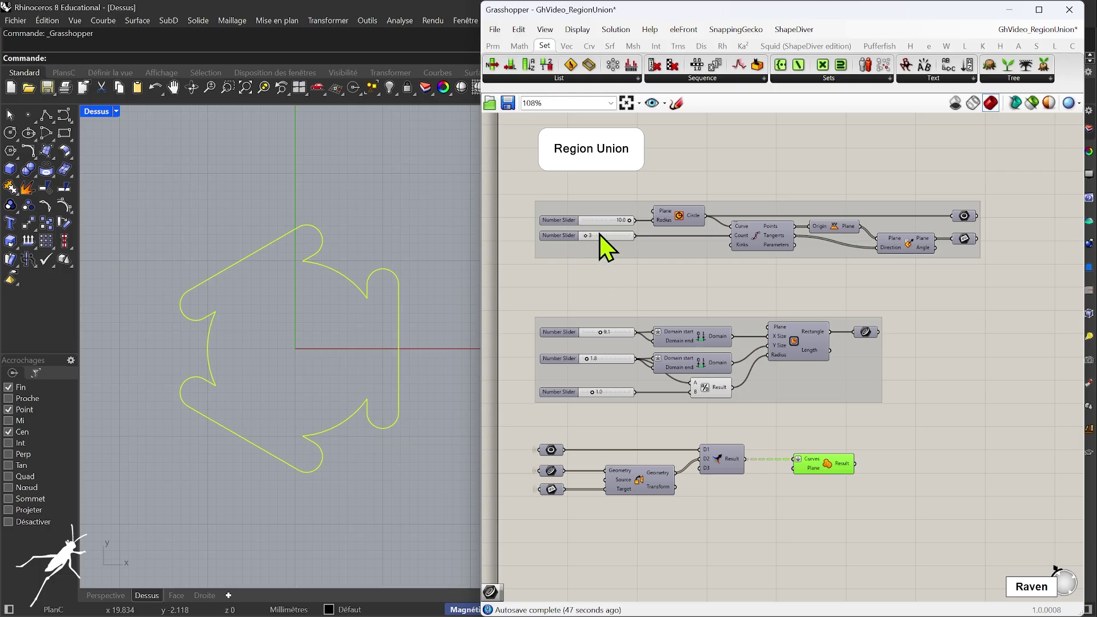
Set the rectangle's X size to 3.0 and Y size to 5.9, the division count to 8 and the radius divisor to 0.7.
scroll(598, 234, "up", 2)
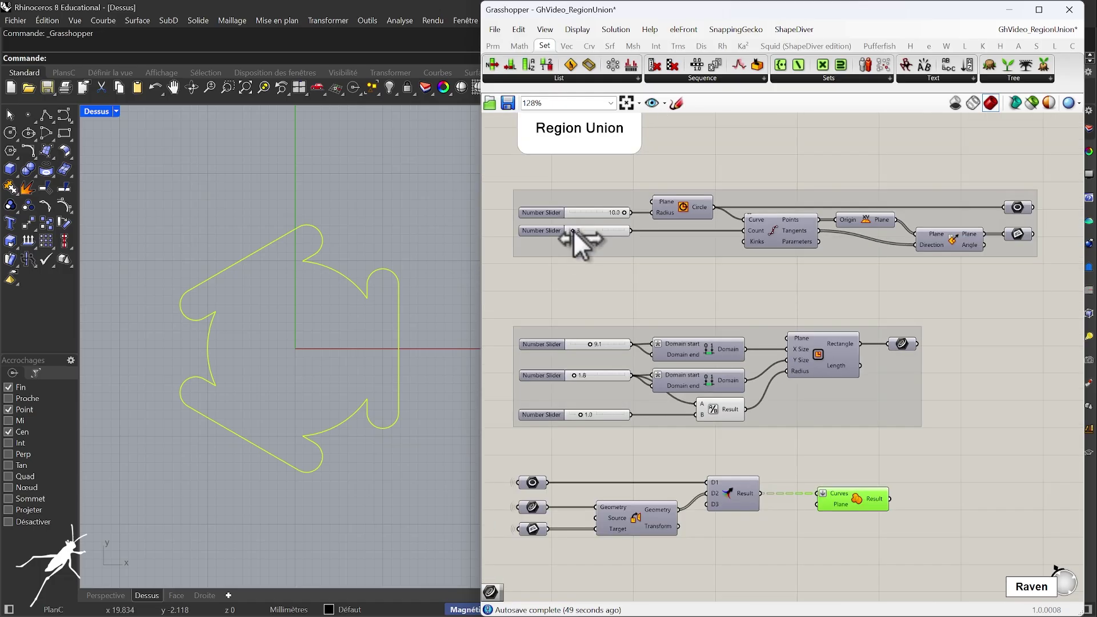
mouse_move(573, 231)
left_mouse_down()
mouse_move(588, 229)
mouse_move(574, 232)
left_mouse_up()
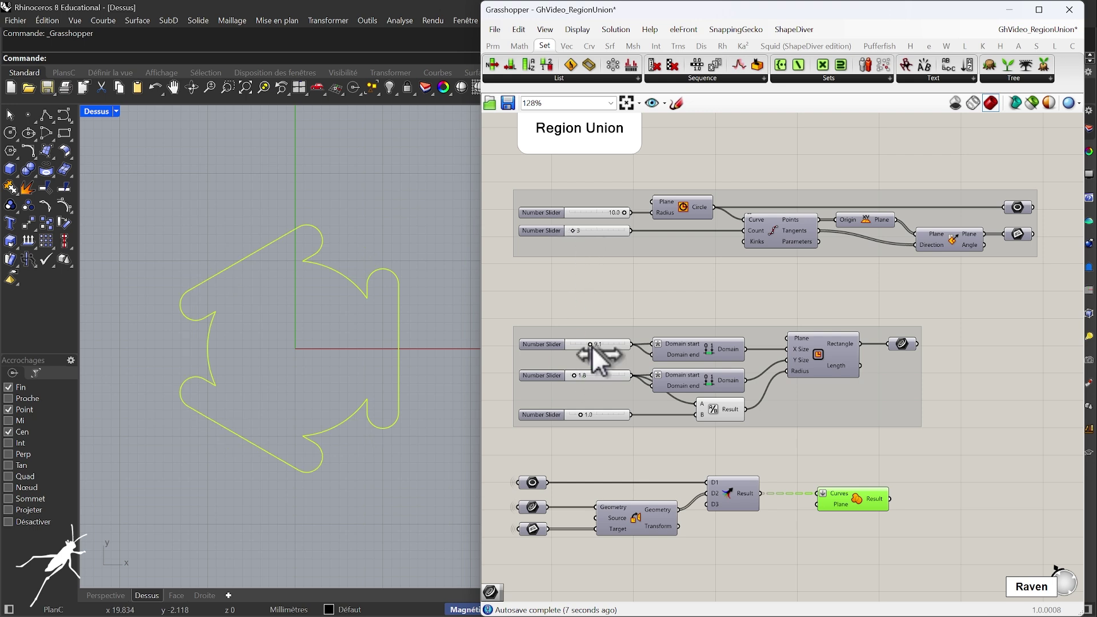
left_click_drag(593, 348, 583, 375)
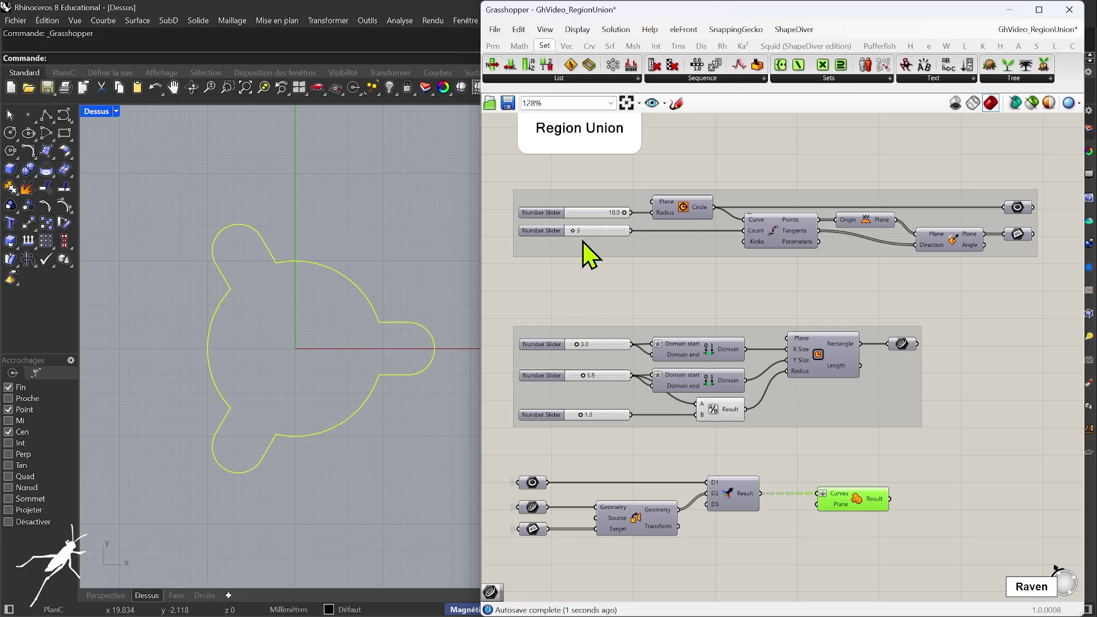
left_click_drag(572, 233, 586, 232)
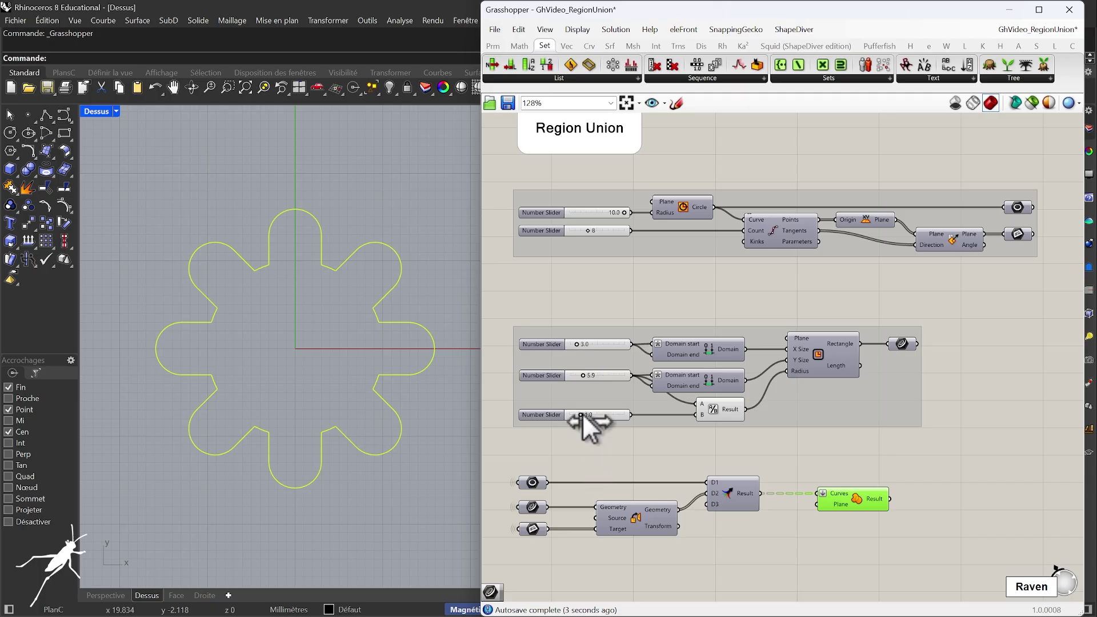
left_click_drag(578, 414, 585, 412)
Feed the Division component's A input from the X size slider instead of the Y size slider.
scroll(703, 408, "up", 3)
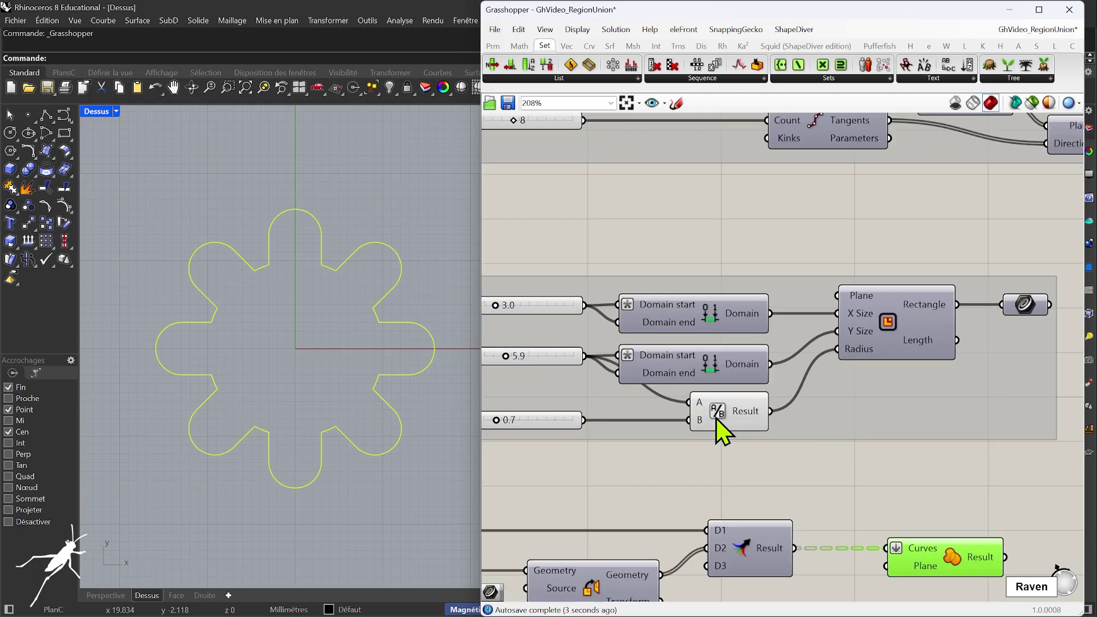
scroll(716, 417, "down", 2)
right_click_drag(715, 417, 762, 389)
left_click(651, 312)
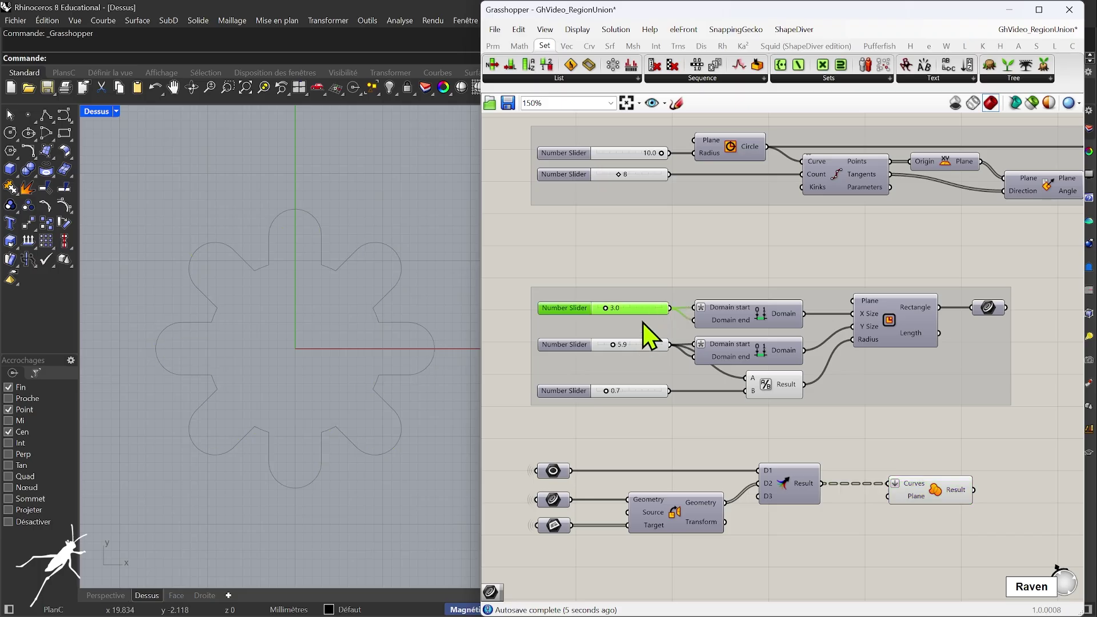
left_click_drag(673, 310, 740, 377)
Set the radius divisor to 2.6, the rectangle's X size to 2.0 and Y size to 6.6, and the division count to 13.
left_click_drag(607, 391, 628, 389)
left_click_drag(606, 306, 615, 344)
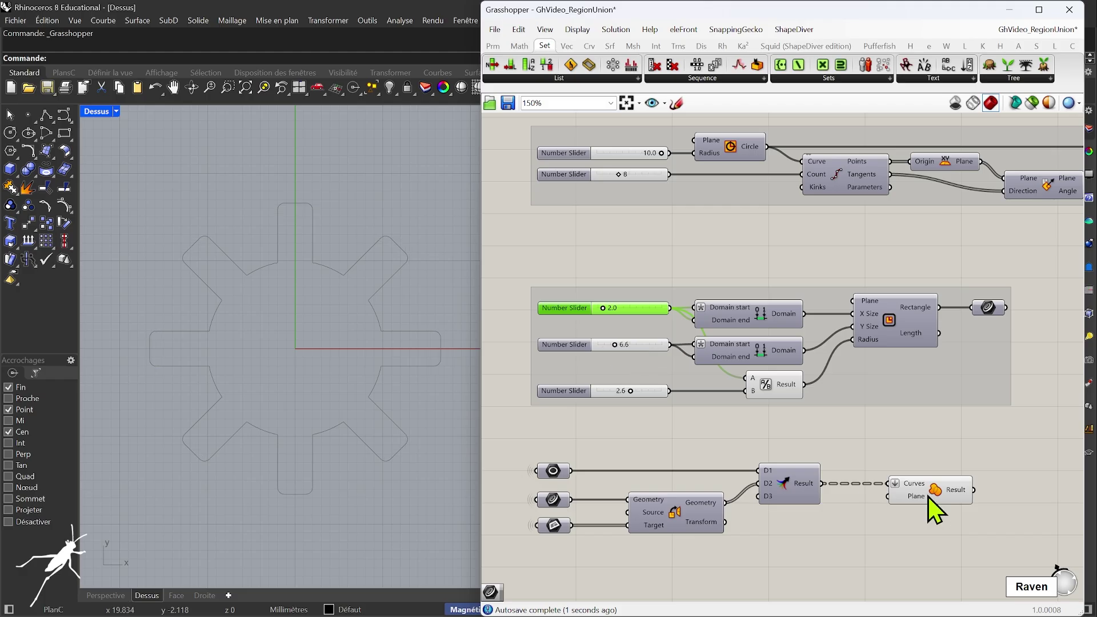
left_click(927, 495)
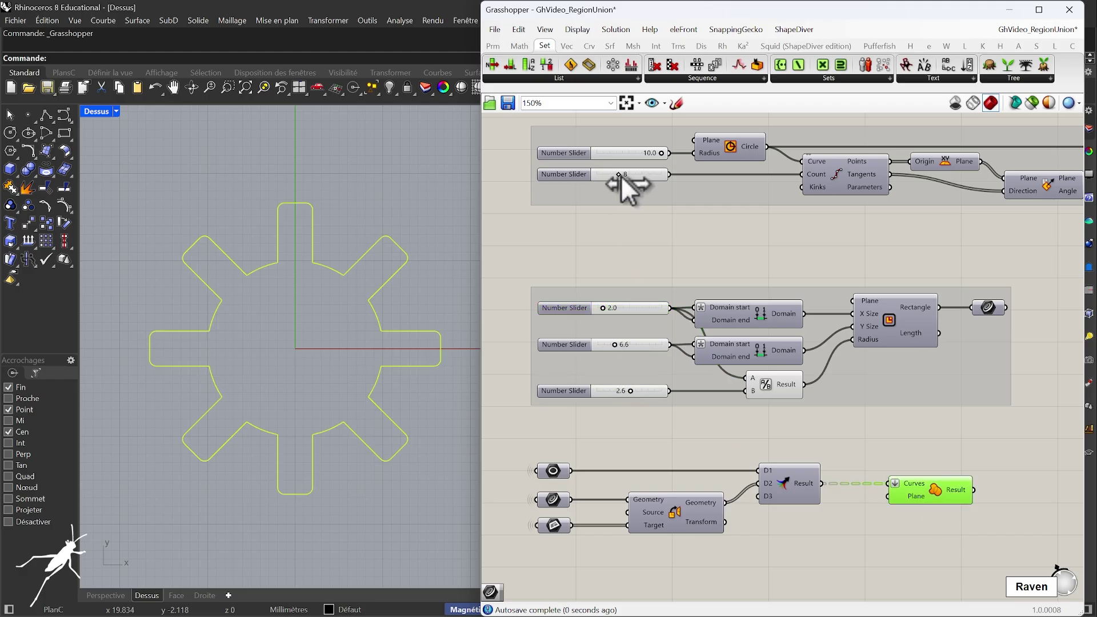
mouse_move(622, 179)
left_mouse_down()
mouse_move(643, 184)
mouse_move(608, 191)
left_mouse_up()
left_click_drag(615, 188, 637, 190)
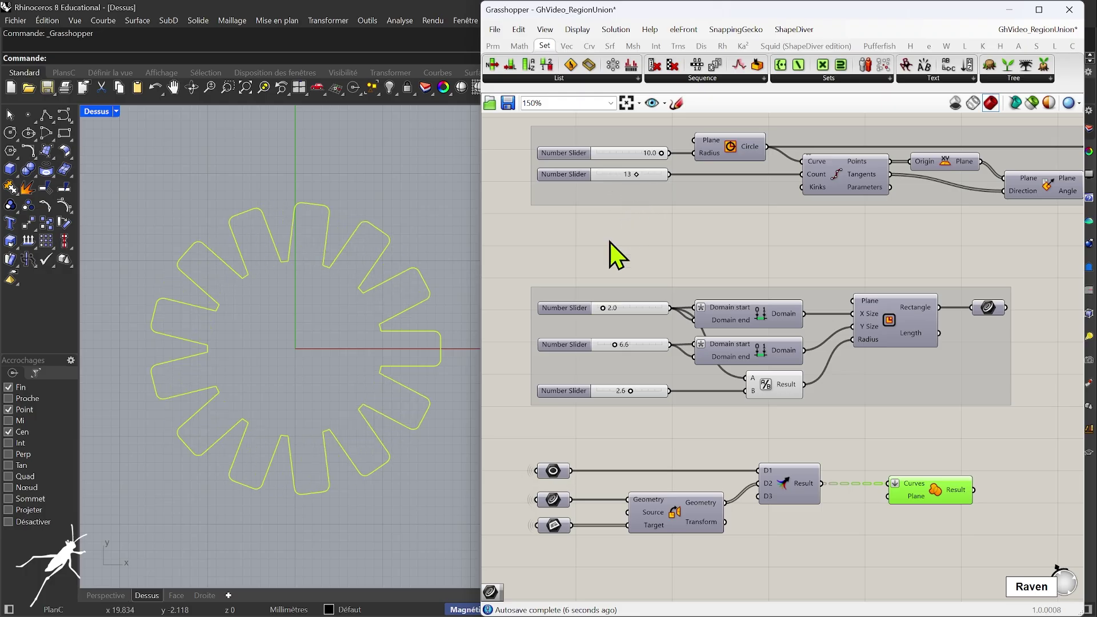
Group the Orient, Merge and Region Union components with their input parameters, and move the group up beneath the rectangle group.
scroll(560, 440, "down", 2)
left_click(928, 460)
left_click_drag(532, 423, 984, 549)
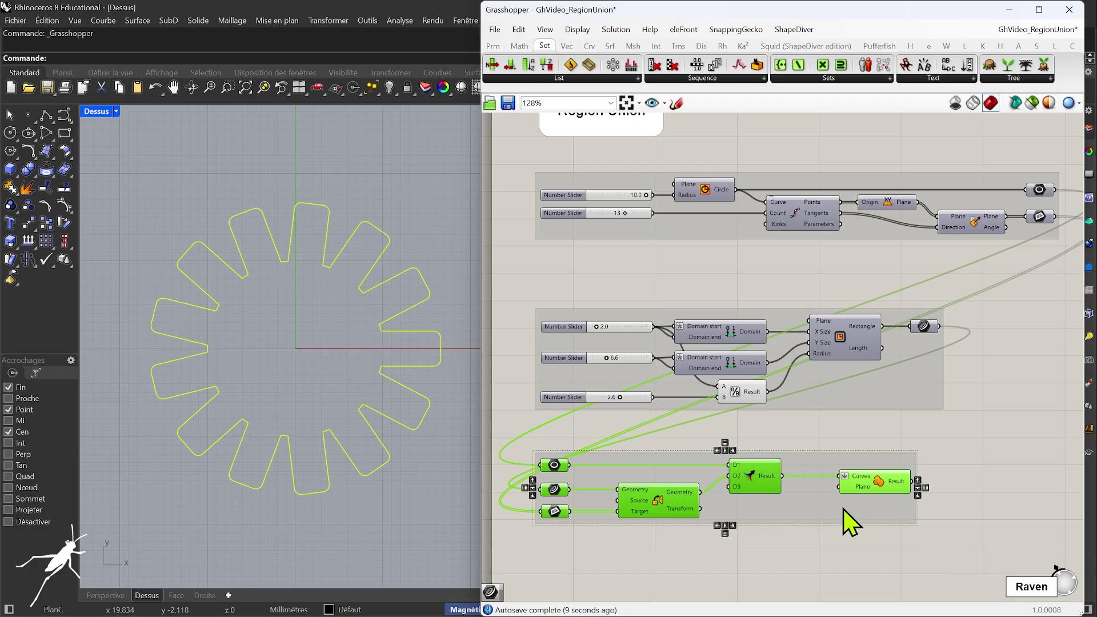
left_click_drag(847, 519, 857, 498)
left_click(954, 426)
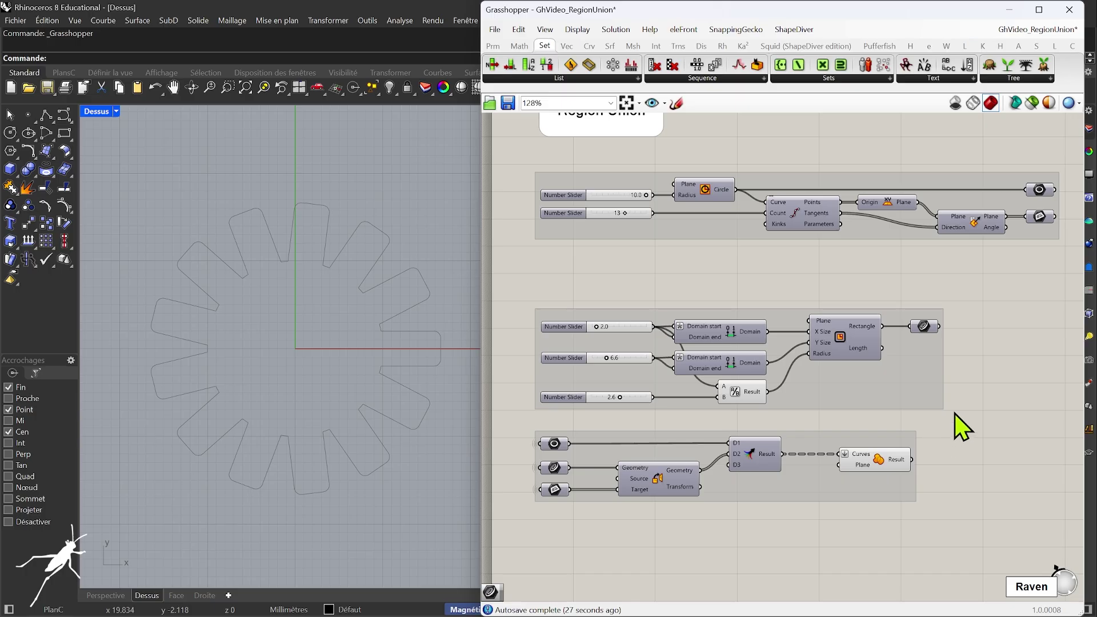
Remove the unused D3 input from Merge, and move Region Union closer so it lines up with Merge.
scroll(737, 506, "up", 2)
scroll(748, 450, "up", 3)
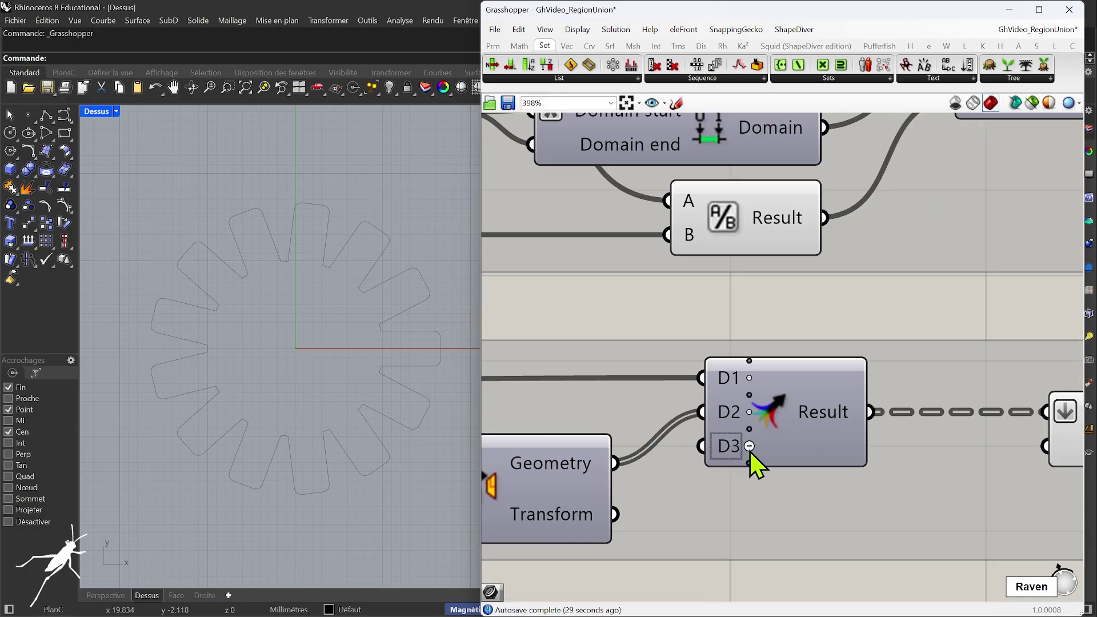
left_click(748, 451)
scroll(745, 446, "down", 1)
left_click_drag(745, 442, 753, 434)
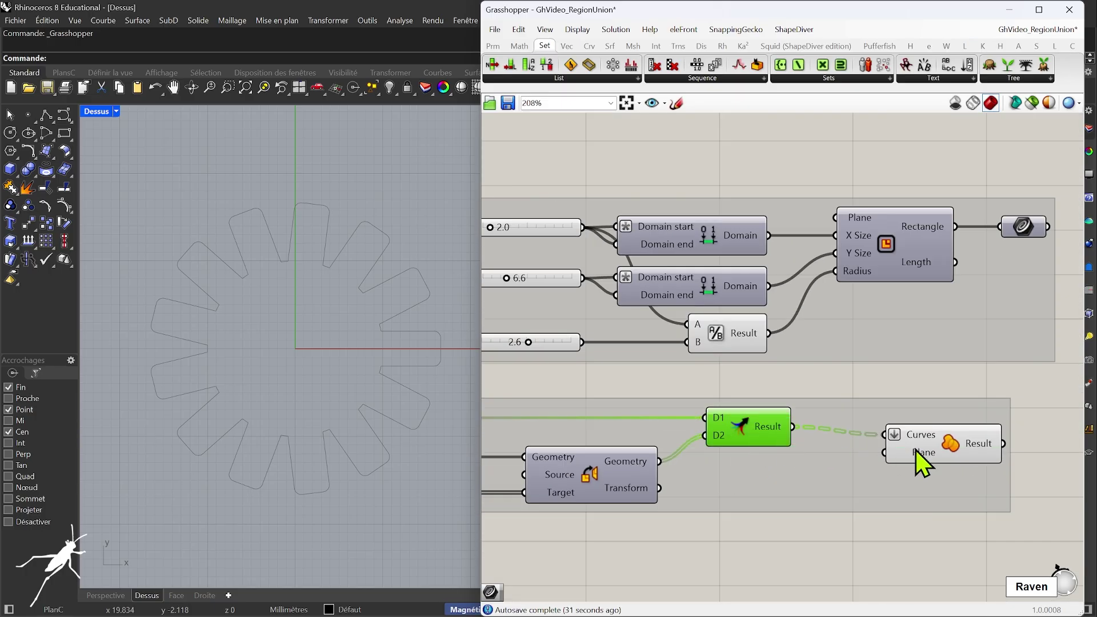
left_click_drag(914, 448, 892, 437)
right_click_drag(916, 463, 855, 456)
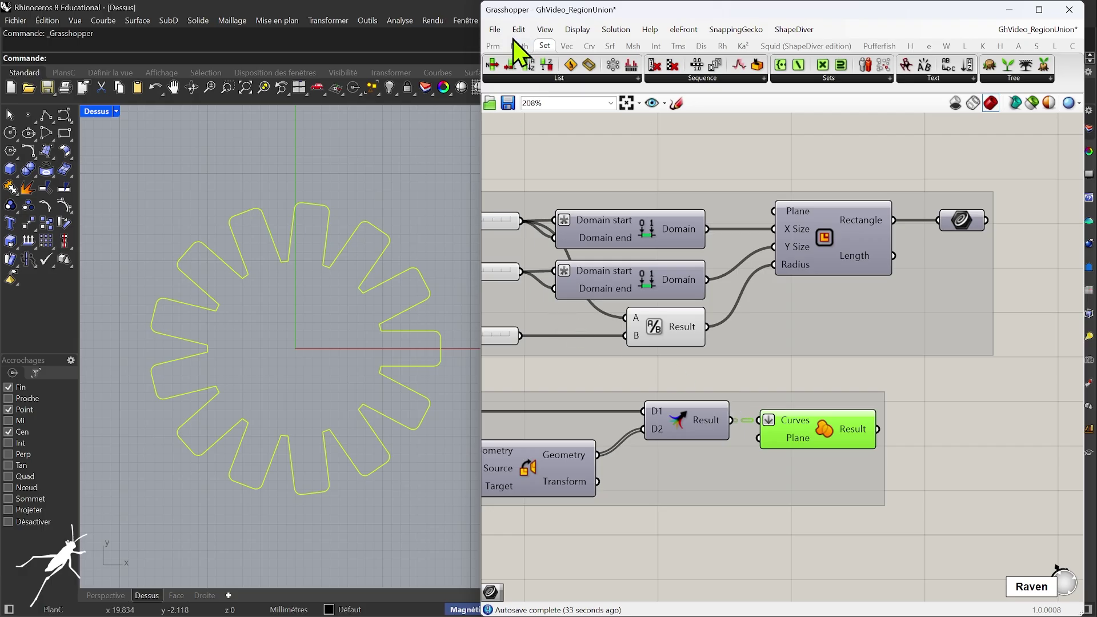
Feed Region Union's Result into a new Curve parameter and turn off Region Union's preview.
left_click(493, 46)
left_click_drag(571, 64, 962, 427)
left_click_drag(877, 429, 939, 435)
left_click(869, 436)
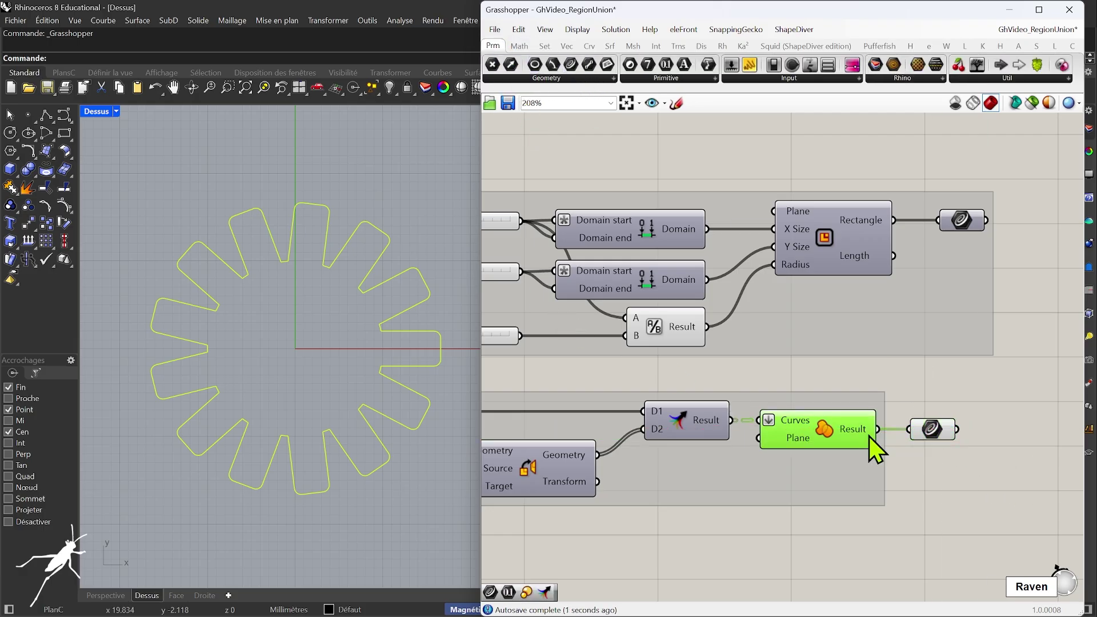
Add the output Curve parameter to the Region Union group and align it beneath the rectangle group's Curve parameter.
left_click(940, 434)
right_click(839, 466)
left_click(901, 563)
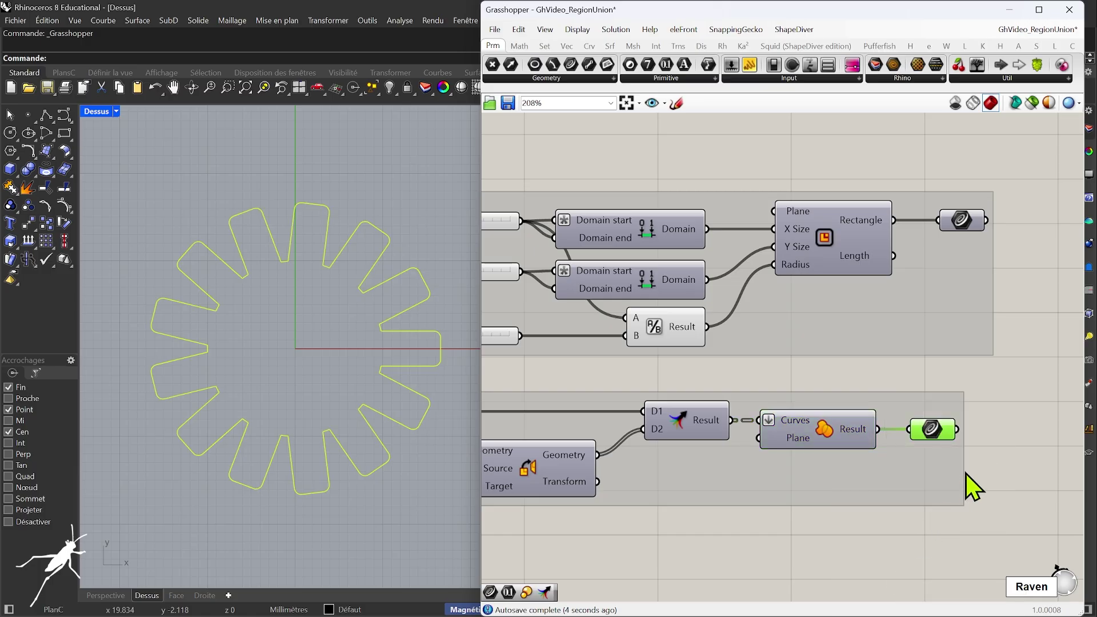
left_click_drag(941, 434, 971, 434)
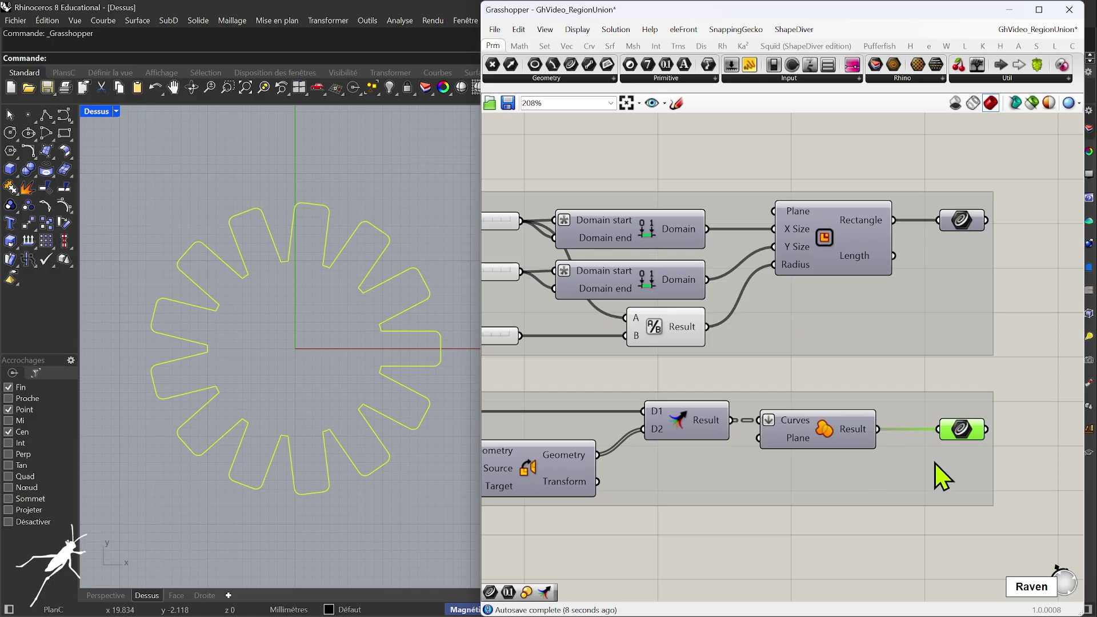
scroll(937, 468, "down", 3)
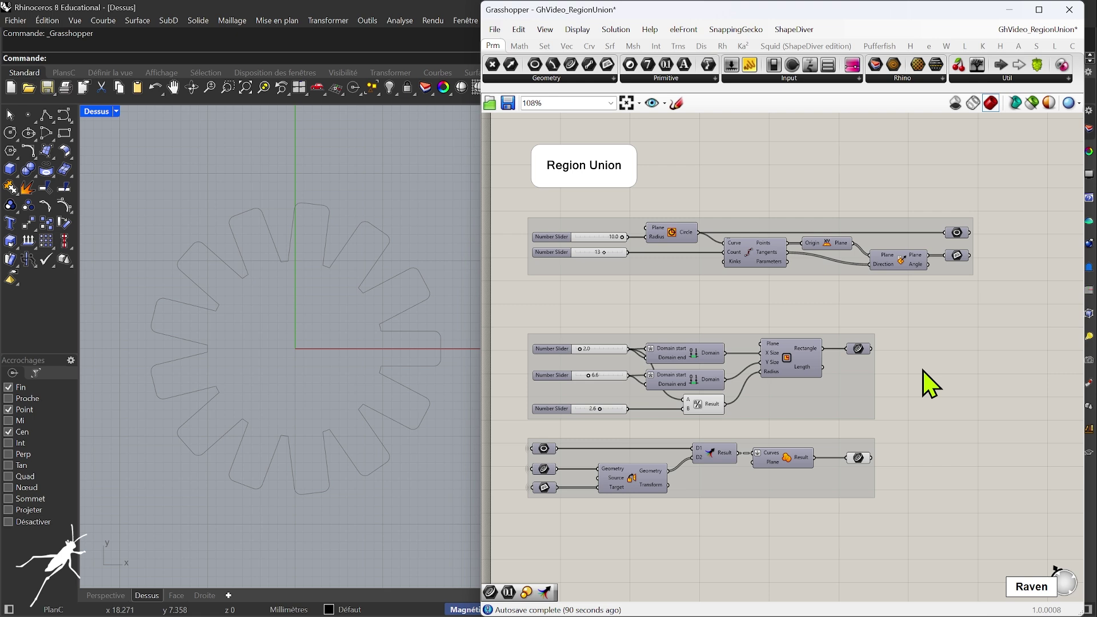
left_click(641, 479)
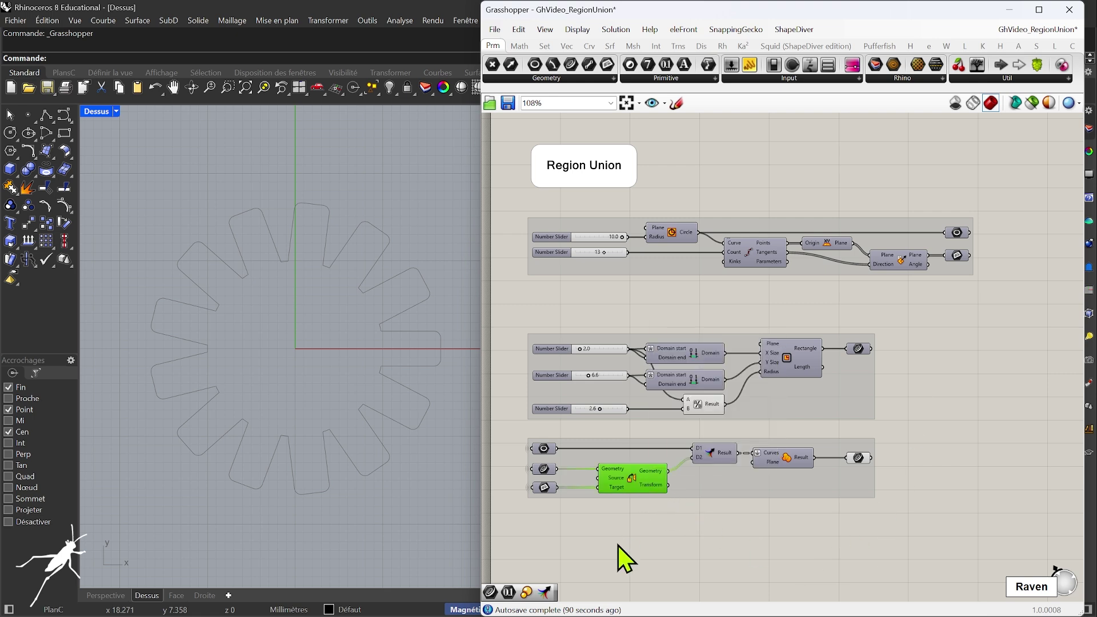
key("ctrl+q")
left_click_drag(966, 255, 766, 347)
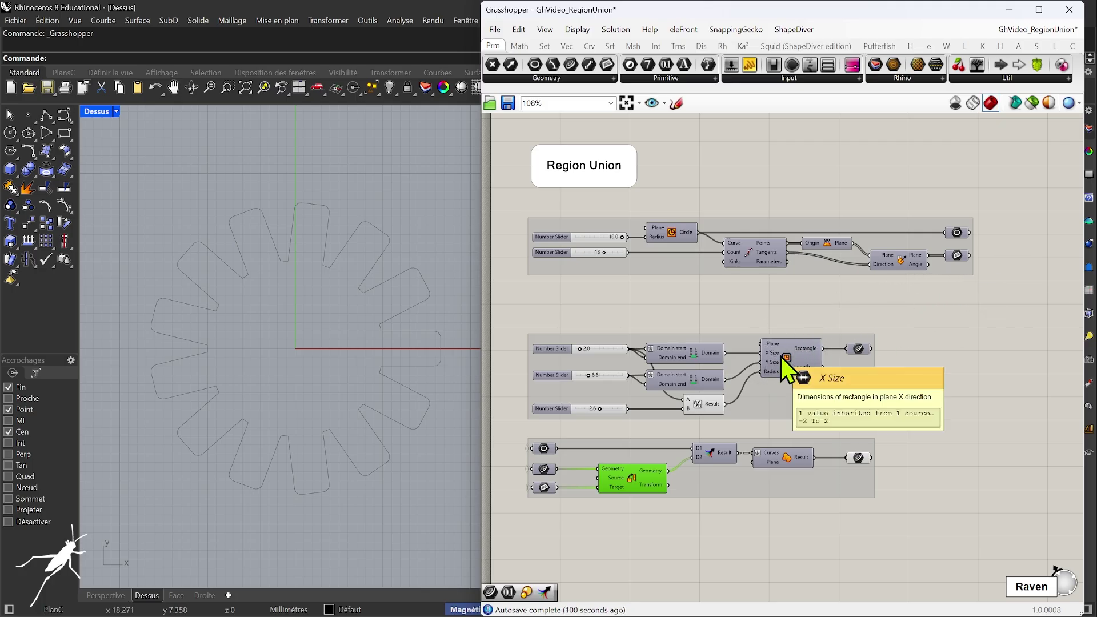
scroll(780, 355, "up", 2)
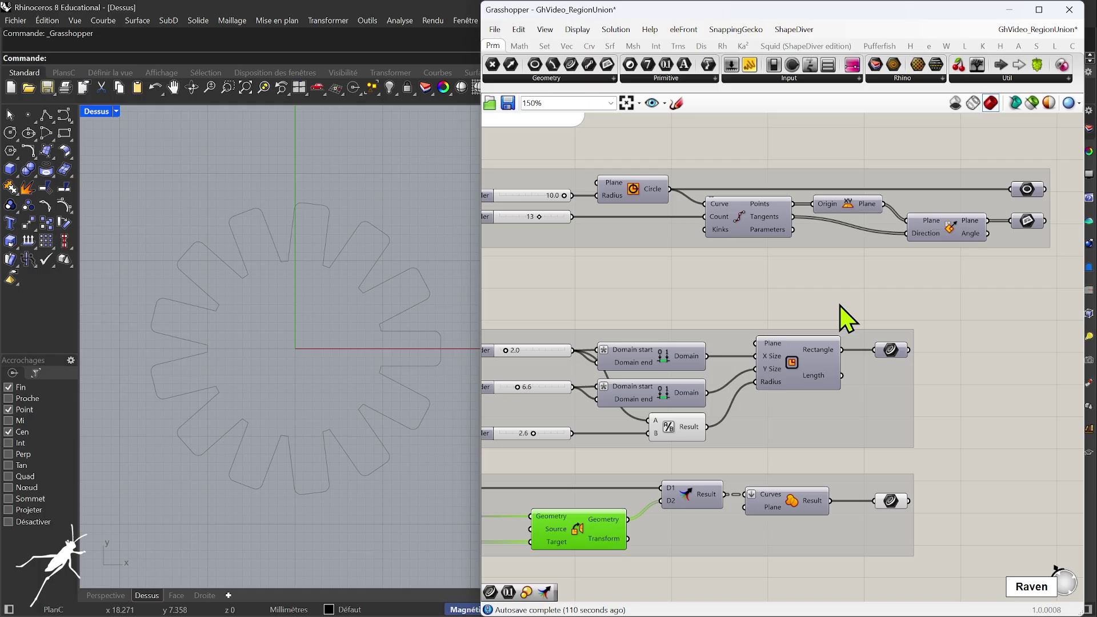
Highlight the output Curve parameter's united outline in the Rhino viewport to check it, and clear the selection.
scroll(860, 300, "down", 1)
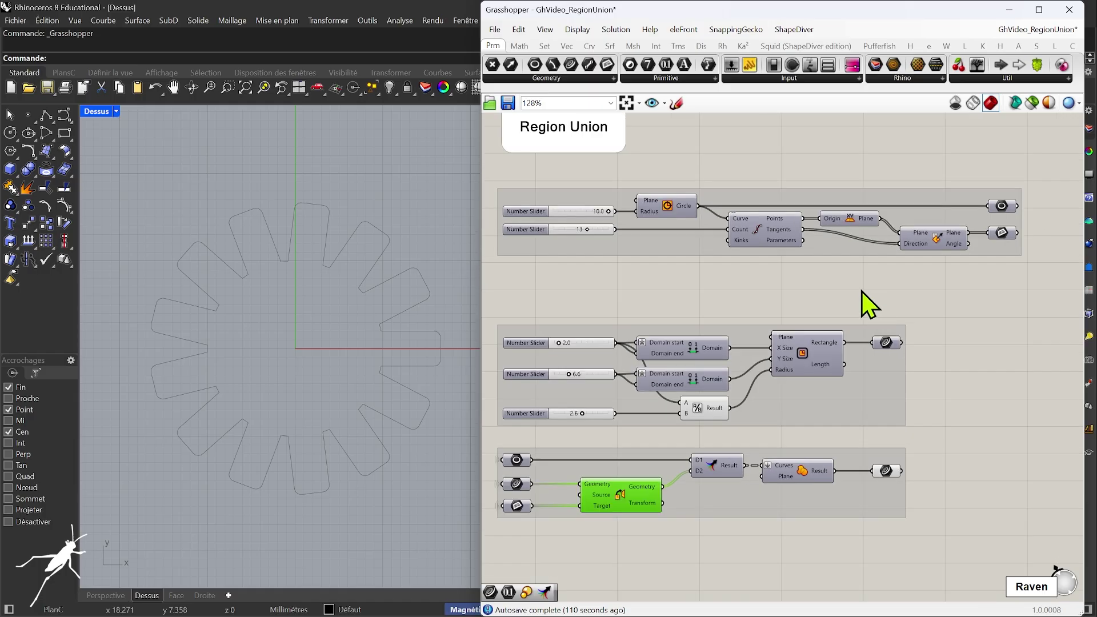
left_click(885, 470)
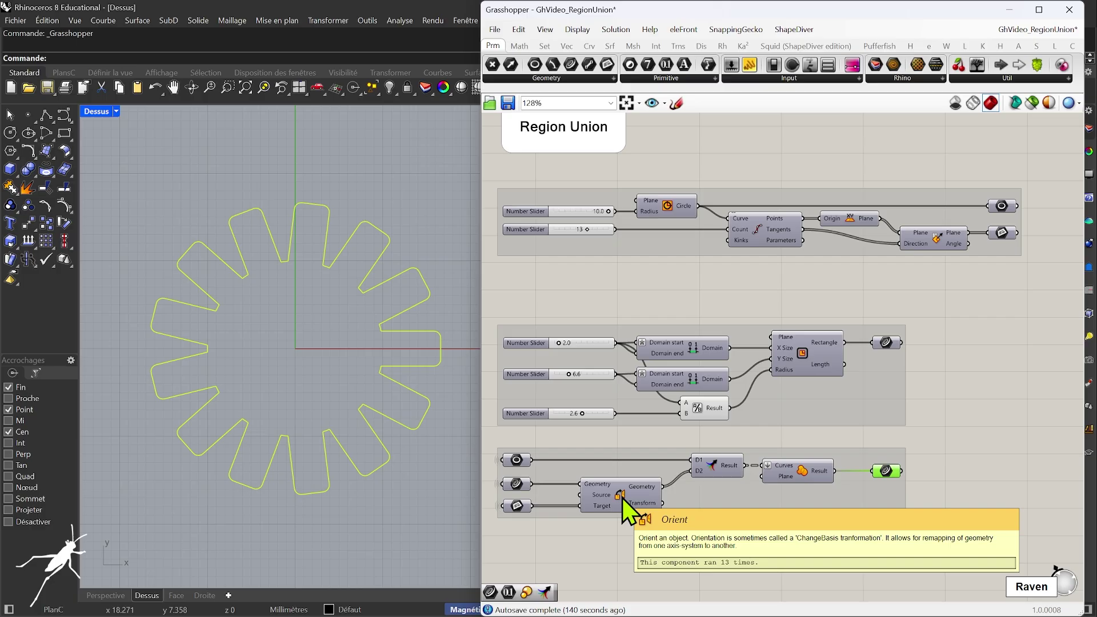
left_click(724, 546)
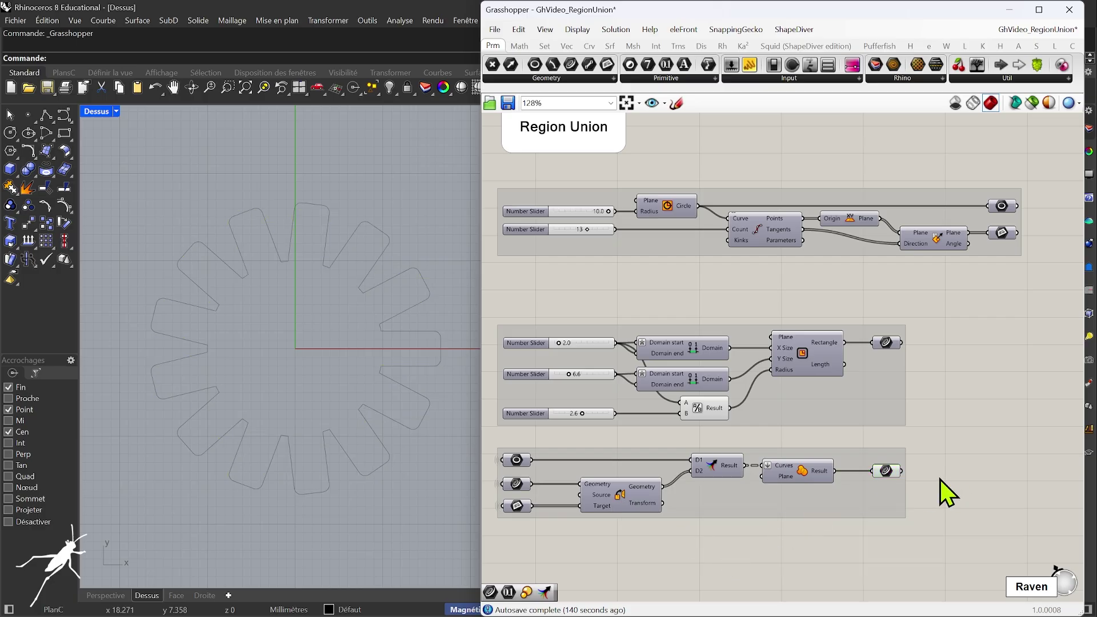
left_click(891, 473)
left_click(921, 479)
right_click_drag(920, 472, 918, 499)
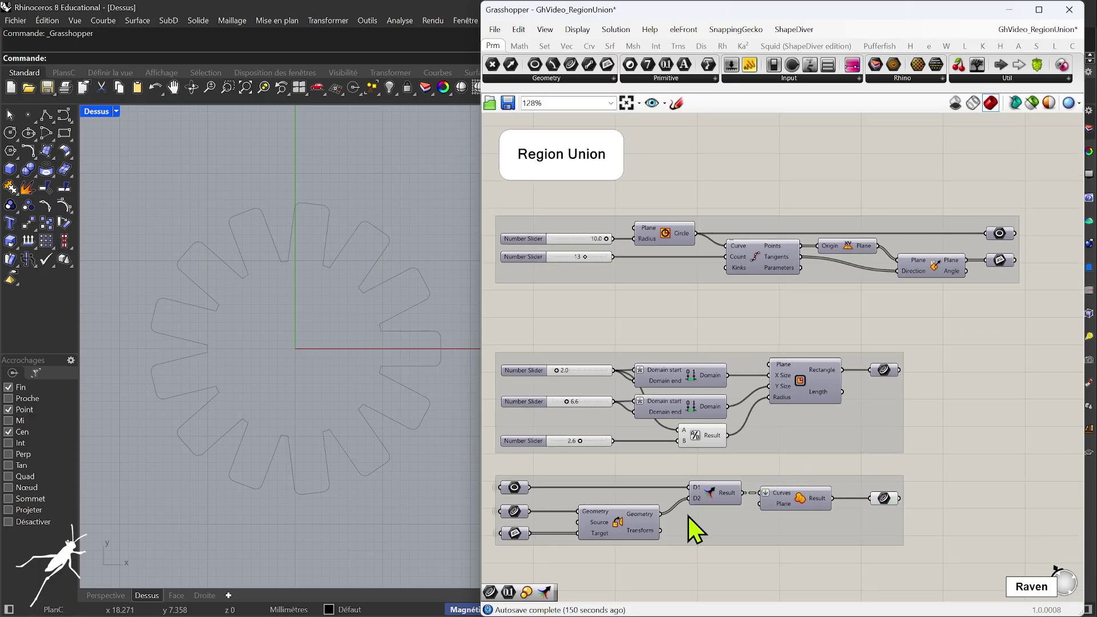
Move the rectangle and Region Union groups up together so they sit closer beneath the circle group.
right_click_drag(688, 516, 741, 477)
left_click_drag(550, 297, 1037, 557)
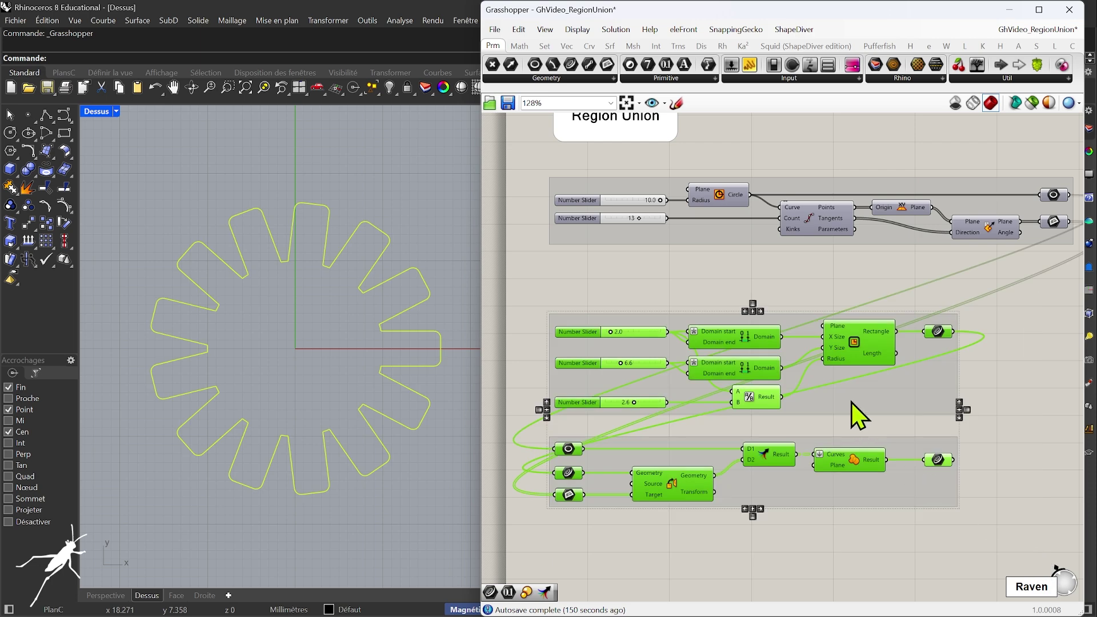
left_click_drag(533, 311, 1040, 568)
left_click_drag(882, 400, 881, 351)
scroll(730, 362, "up", 1)
right_click_drag(709, 416, 749, 492)
left_click(736, 439)
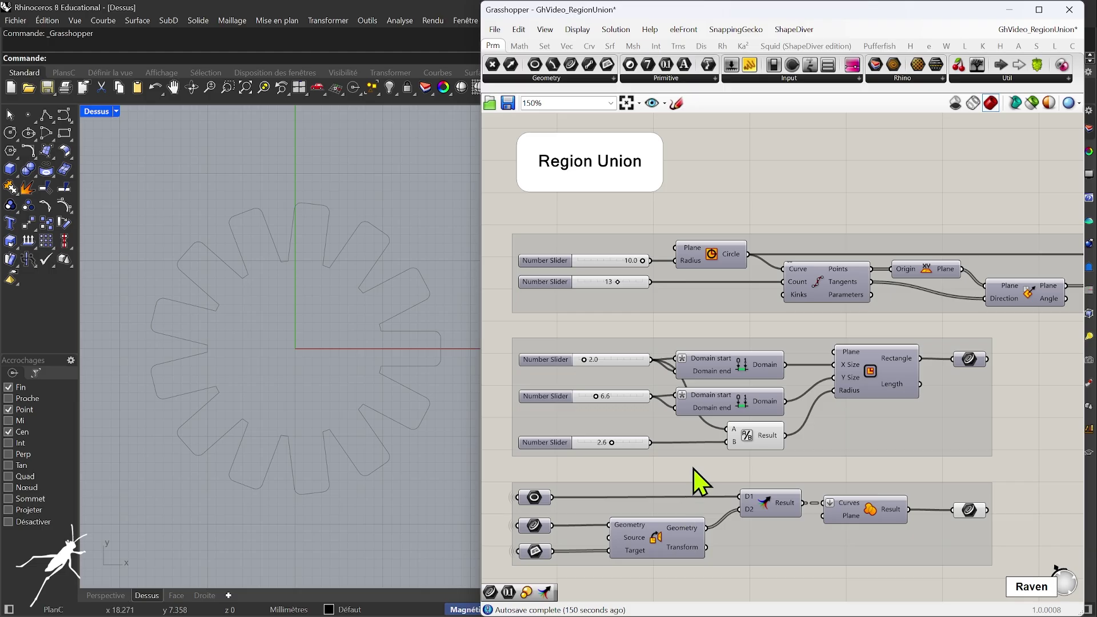